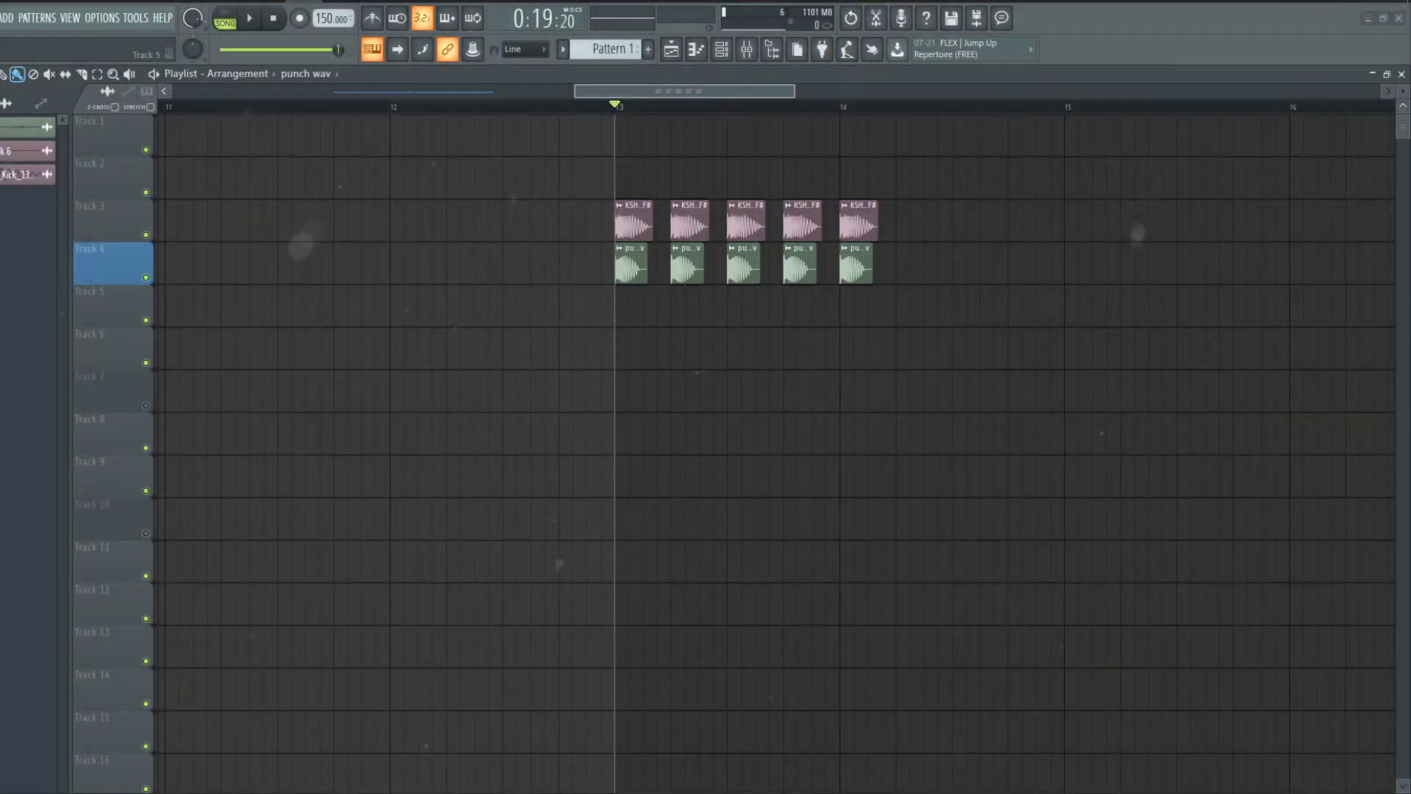
{"action": "scroll", "coordinate": [633, 228], "scroll_direction": "up", "scroll_amount": 3}
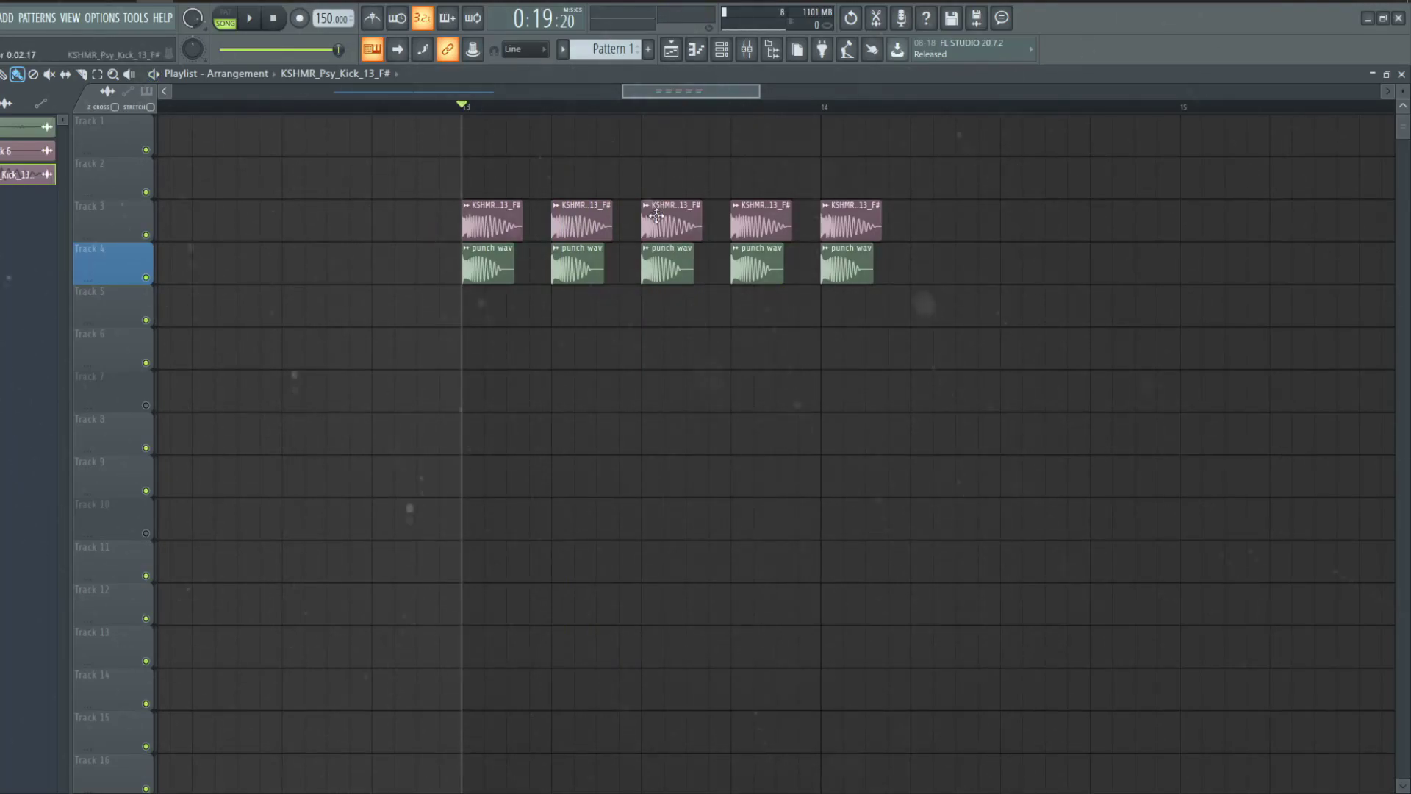
{"action": "scroll", "coordinate": [634, 229], "scroll_direction": "up", "scroll_amount": 4}
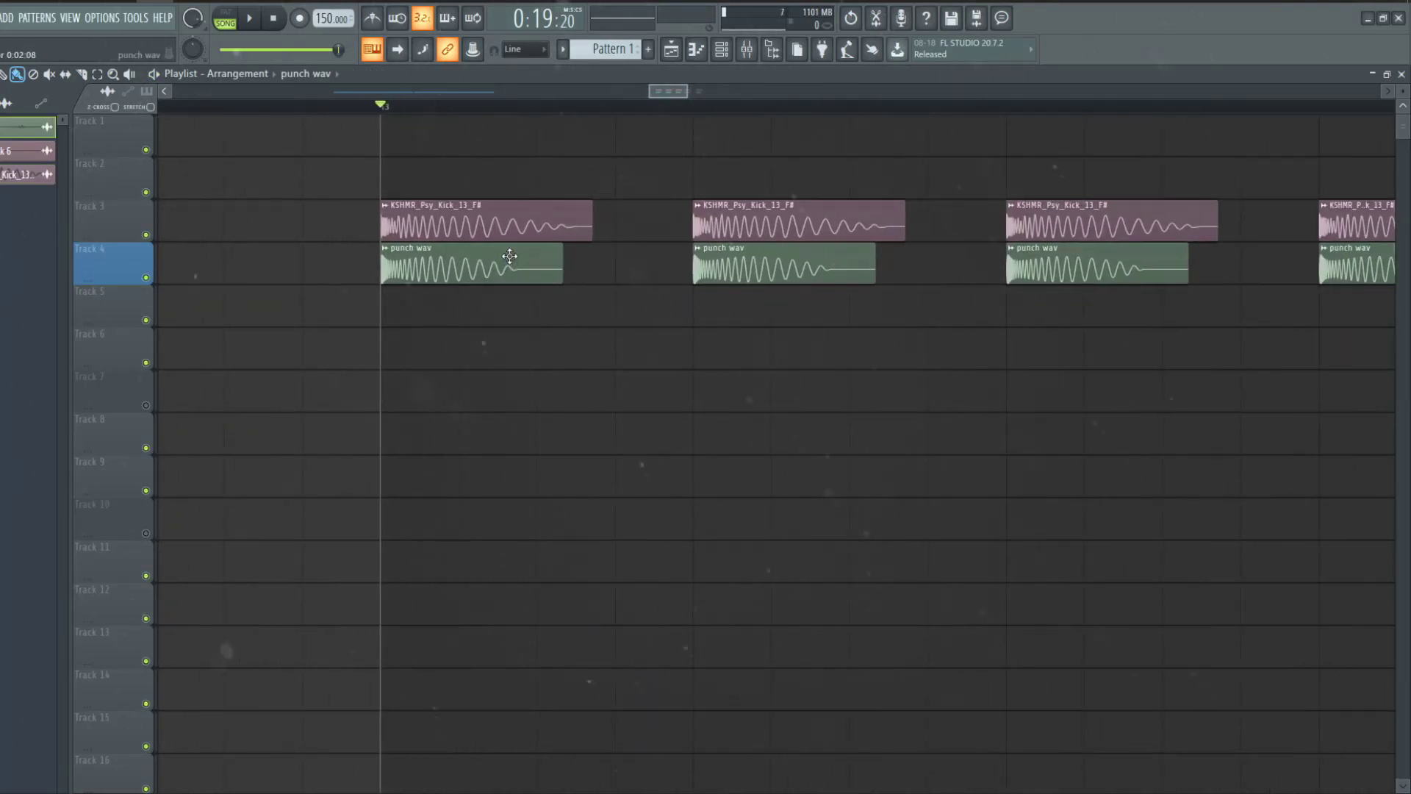
- Inspect the punch wav clip's sample settings, then close them
{"action": "double_click", "coordinate": [474, 264]}
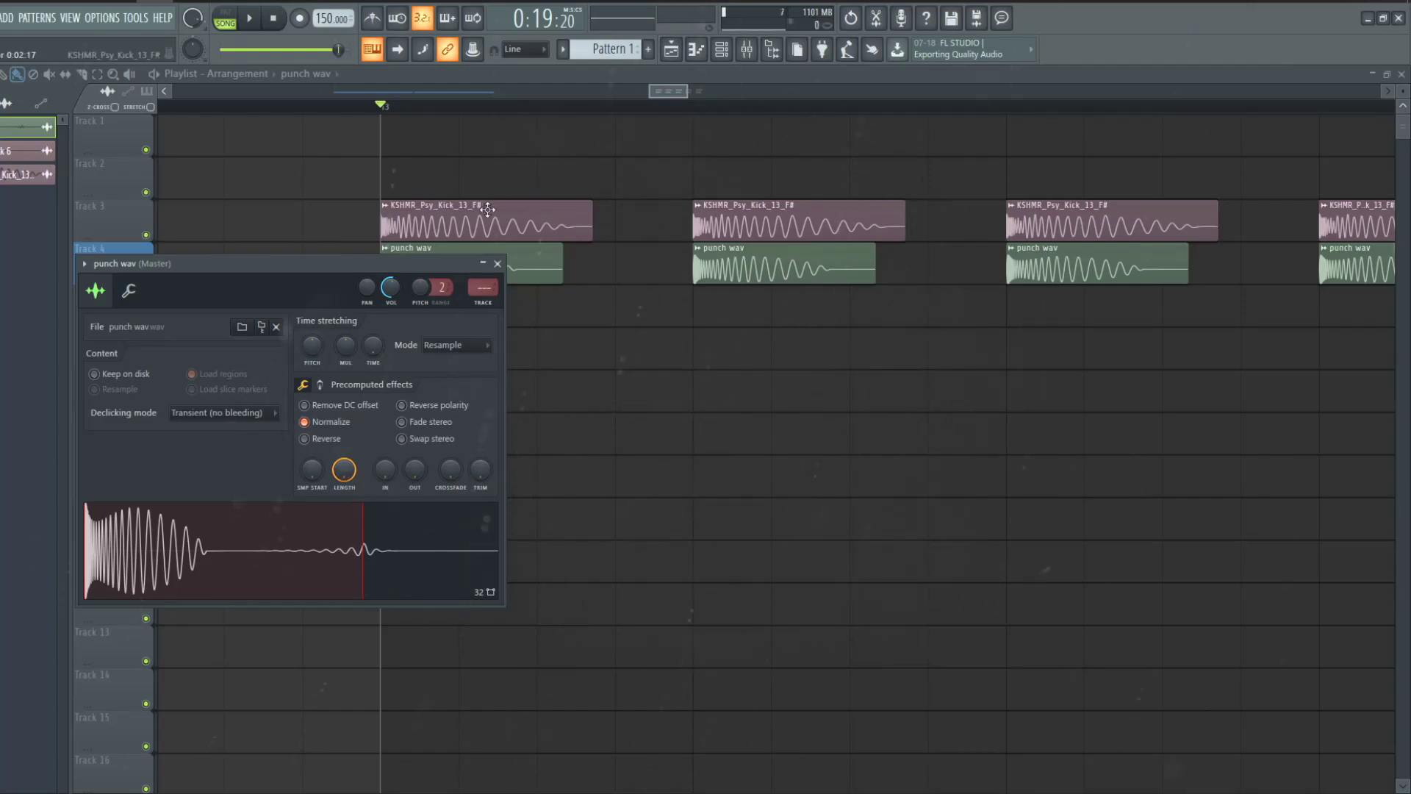
{"action": "key", "text": "Escape"}
{"action": "scroll", "coordinate": [481, 221], "scroll_direction": "down", "scroll_amount": 4}
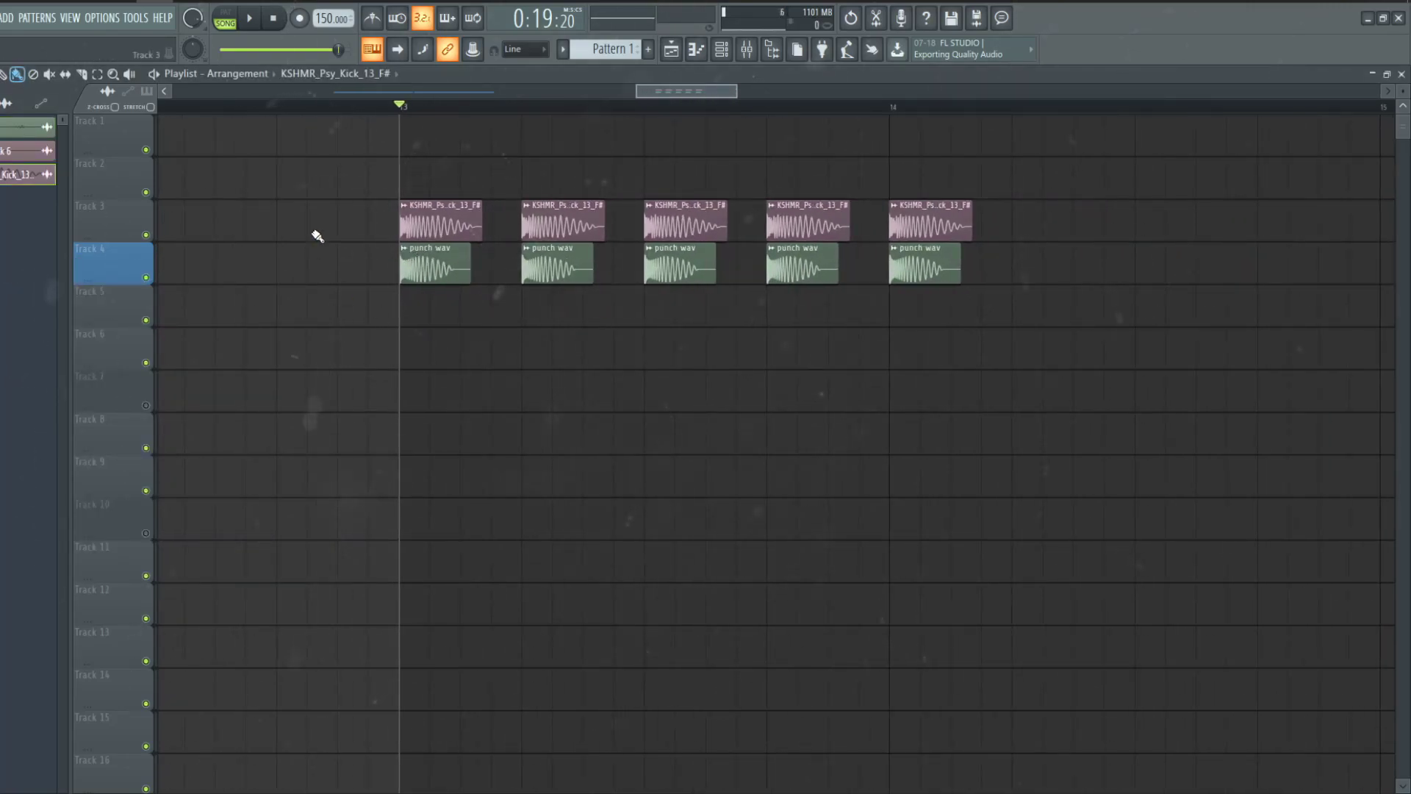
{"action": "scroll", "coordinate": [687, 344], "scroll_direction": "up", "scroll_amount": 2}
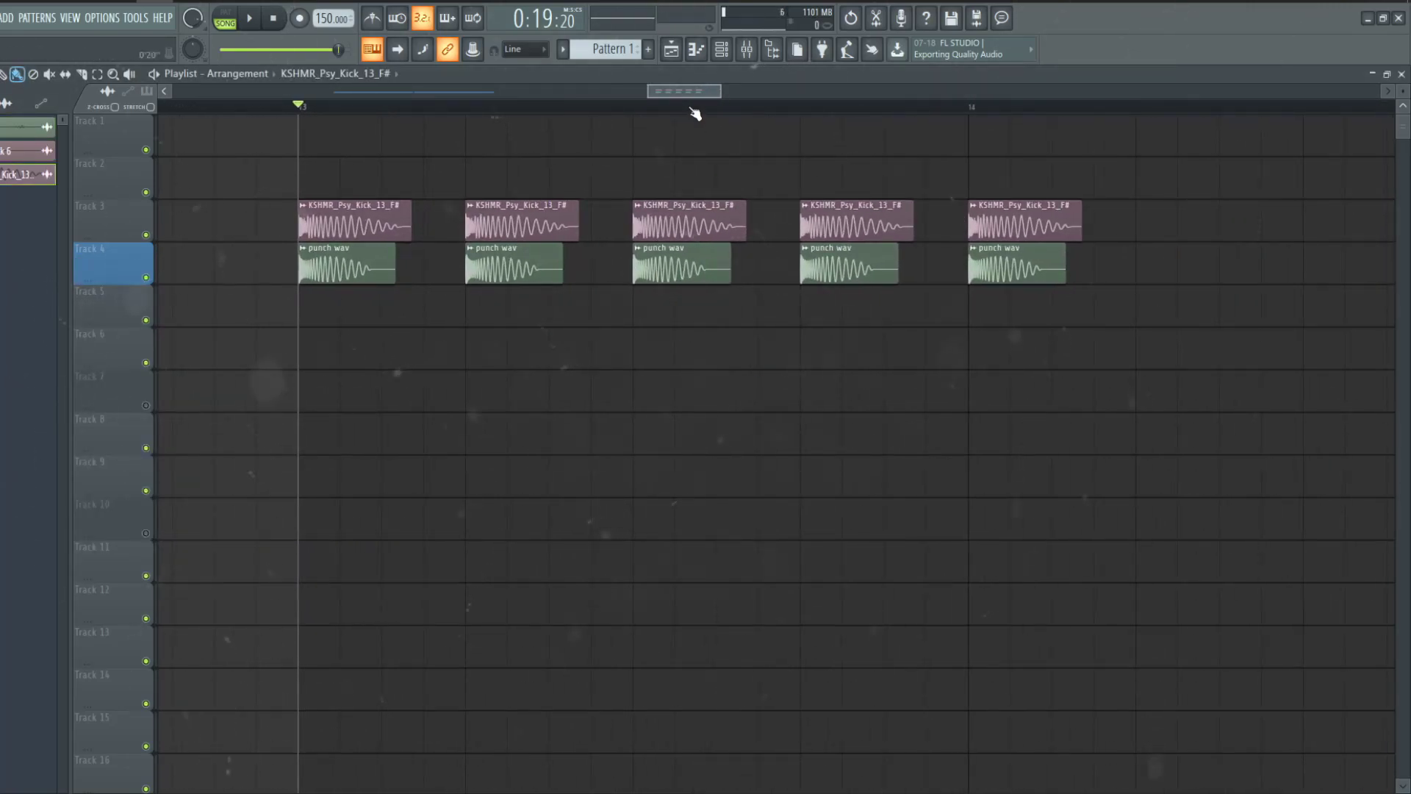
- Bring up the Serum channel and lengthen its first F#3 note in the piano roll
{"action": "left_click", "coordinate": [724, 51]}
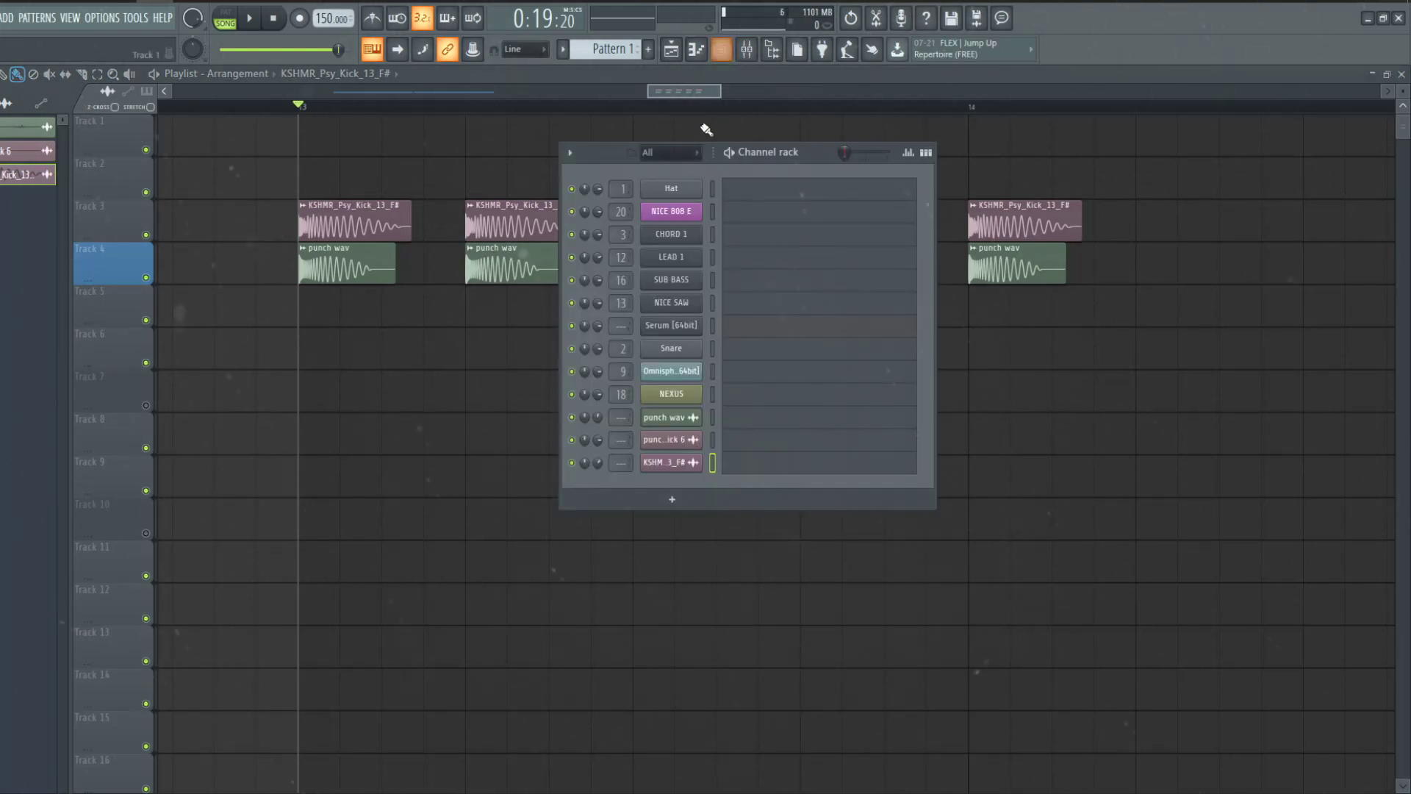
{"action": "left_click", "coordinate": [692, 332]}
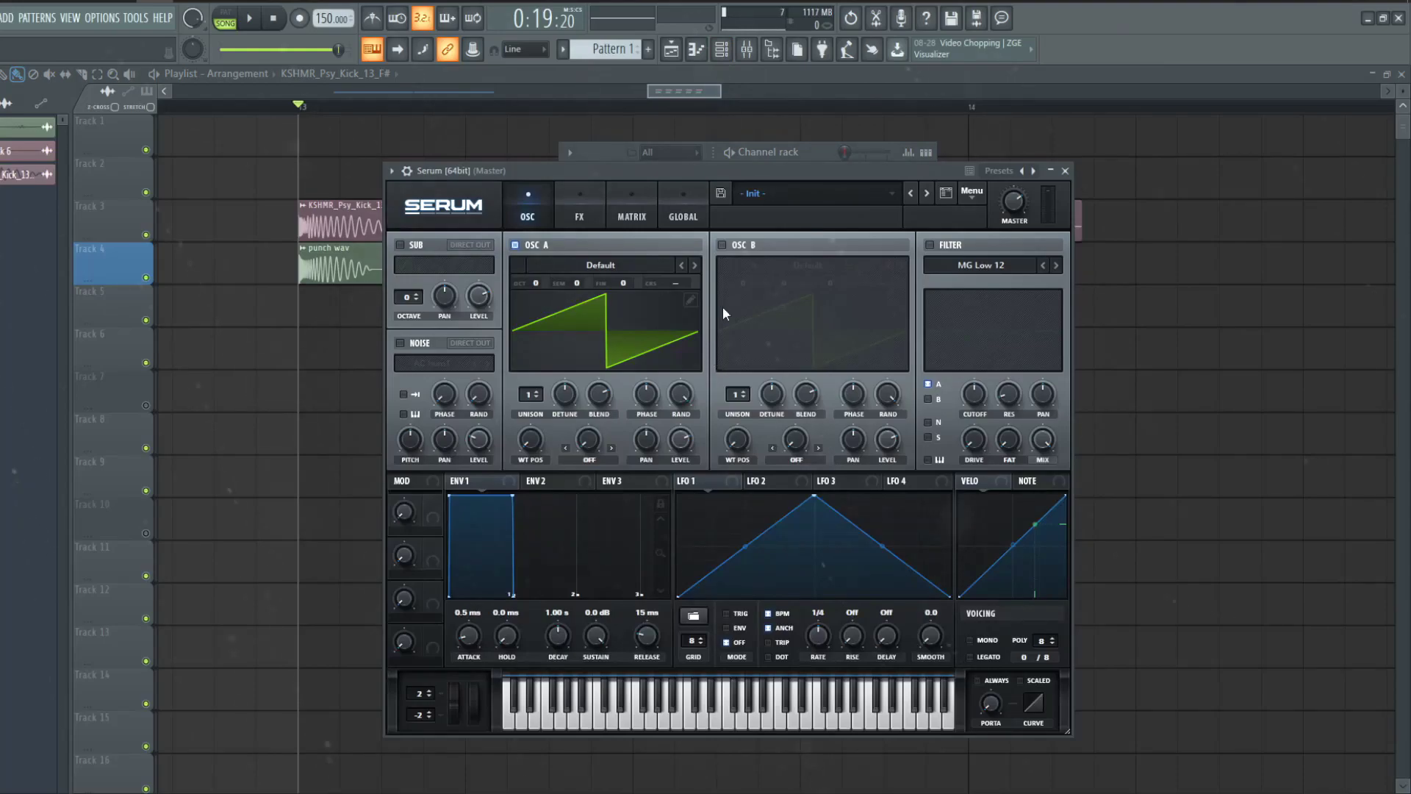
{"action": "mouse_move", "coordinate": [618, 171]}
{"action": "left_mouse_down"}
{"action": "mouse_move", "coordinate": [686, 205]}
{"action": "mouse_move", "coordinate": [666, 173]}
{"action": "left_mouse_up"}
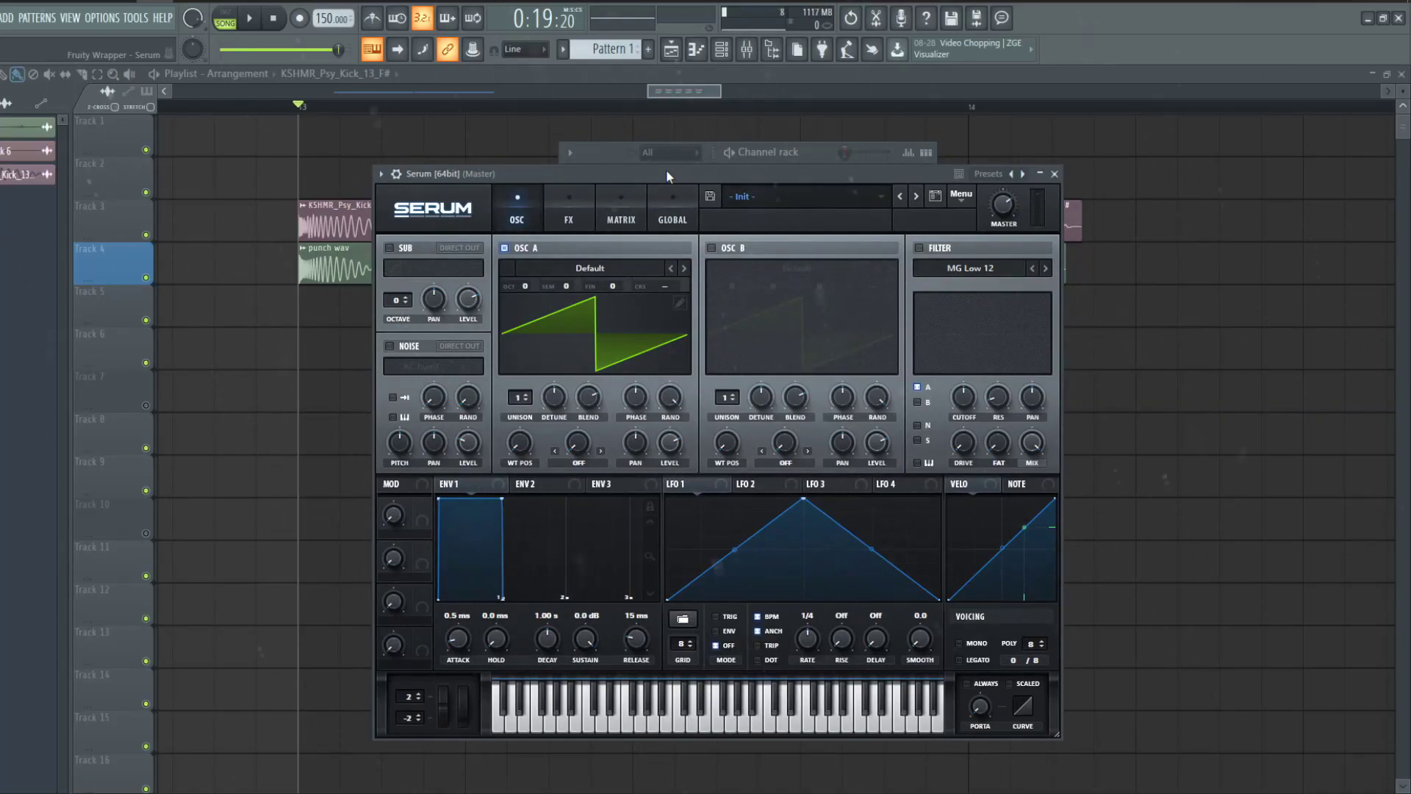
{"action": "key", "text": "F7"}
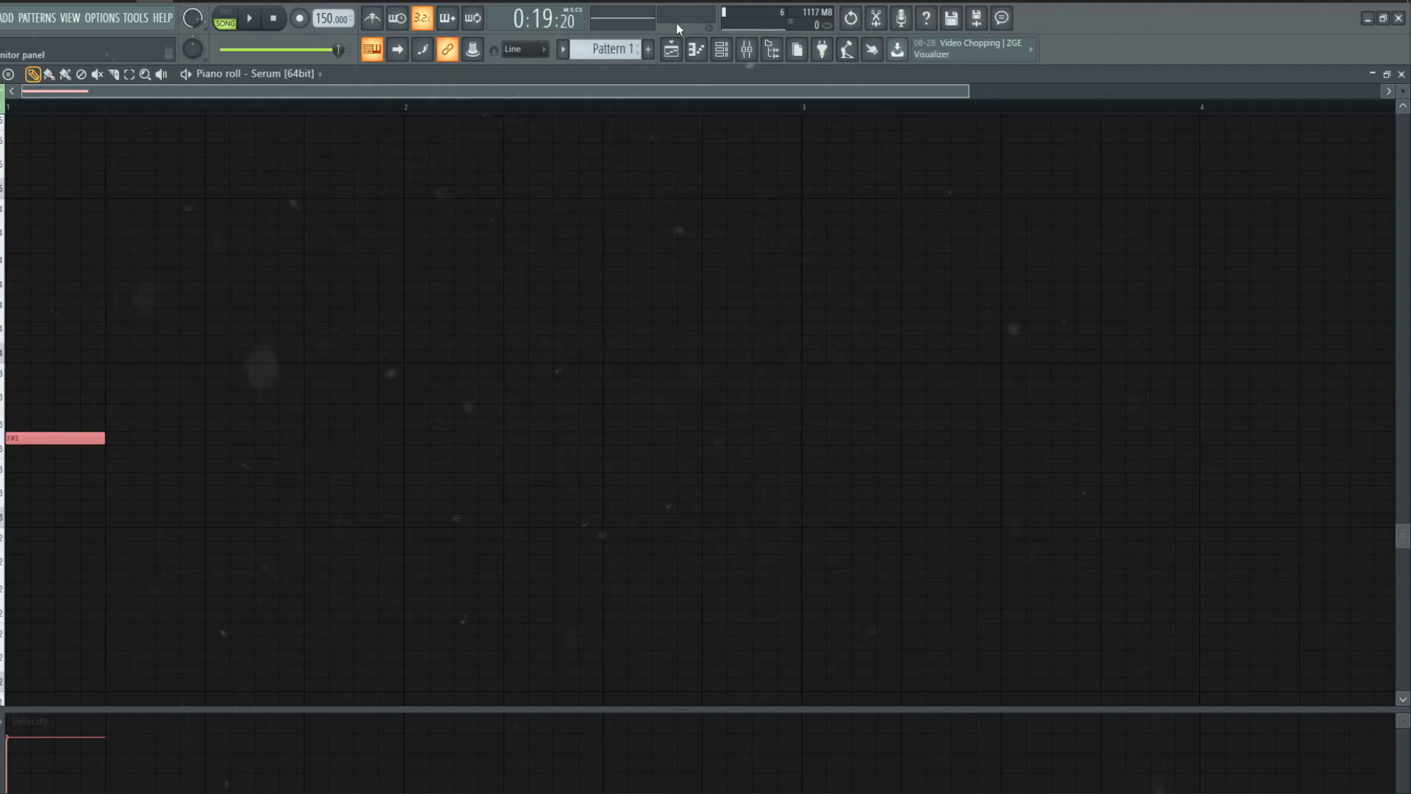
{"action": "left_click", "coordinate": [722, 49]}
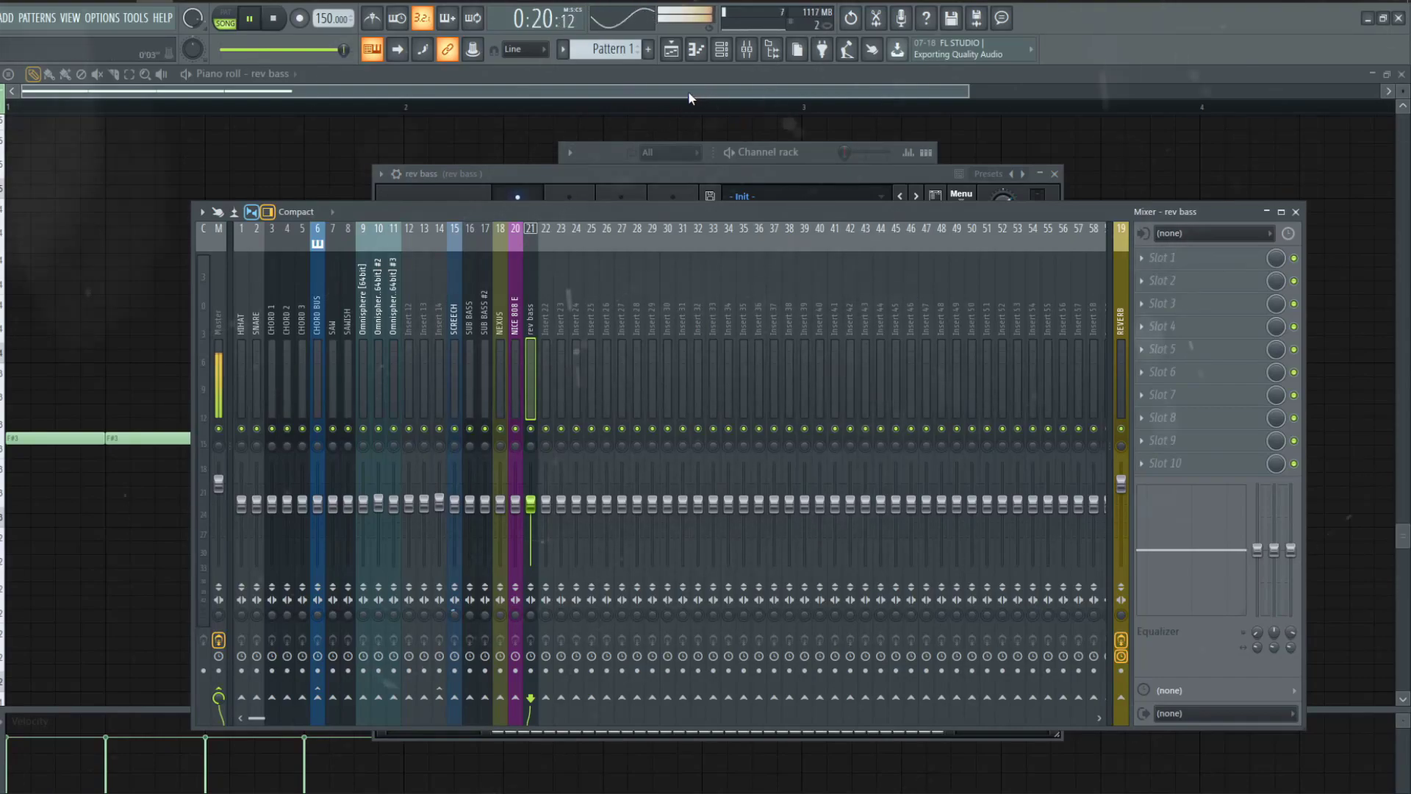
- Place a Pattern 1 clip on Track 5 and stretch it across the bar
{"action": "key", "text": "F9"}
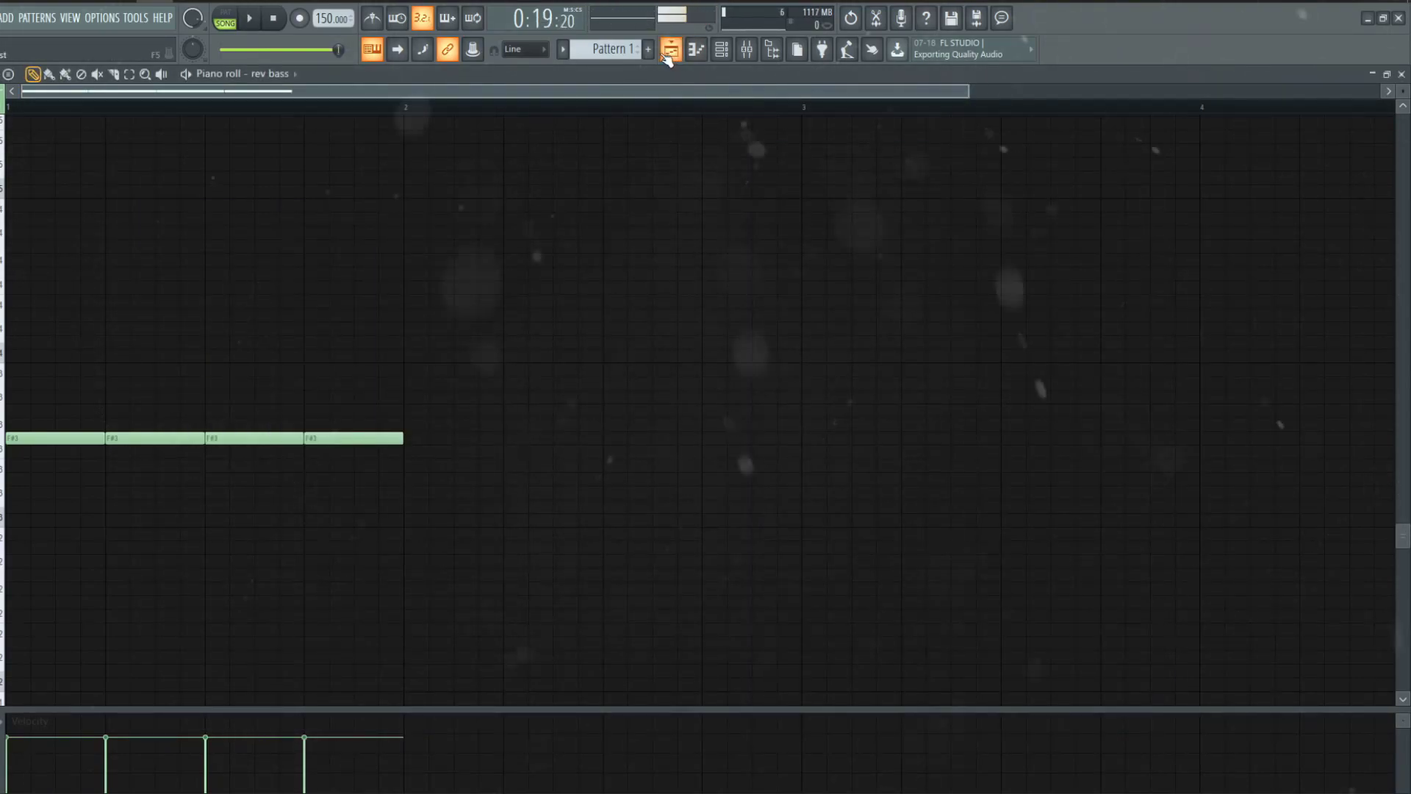
{"action": "left_click", "coordinate": [671, 50]}
{"action": "left_click", "coordinate": [291, 303]}
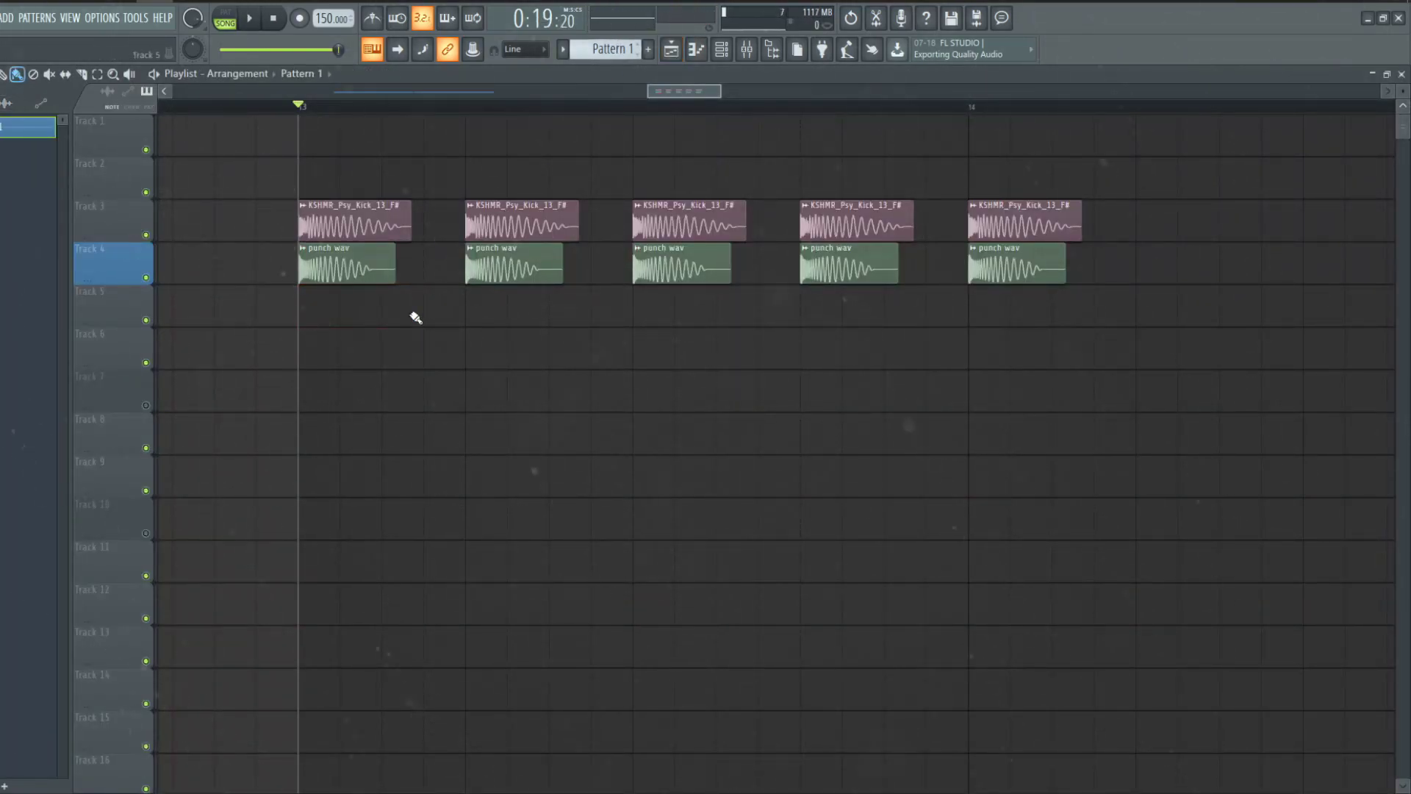
{"action": "left_click_drag", "start_coordinate": [330, 315], "coordinate": [394, 304]}
- Audition the bass, then give Serum OSC A Basic Shapes, a raised WT POS, and SUB on
{"action": "key", "text": "space"}
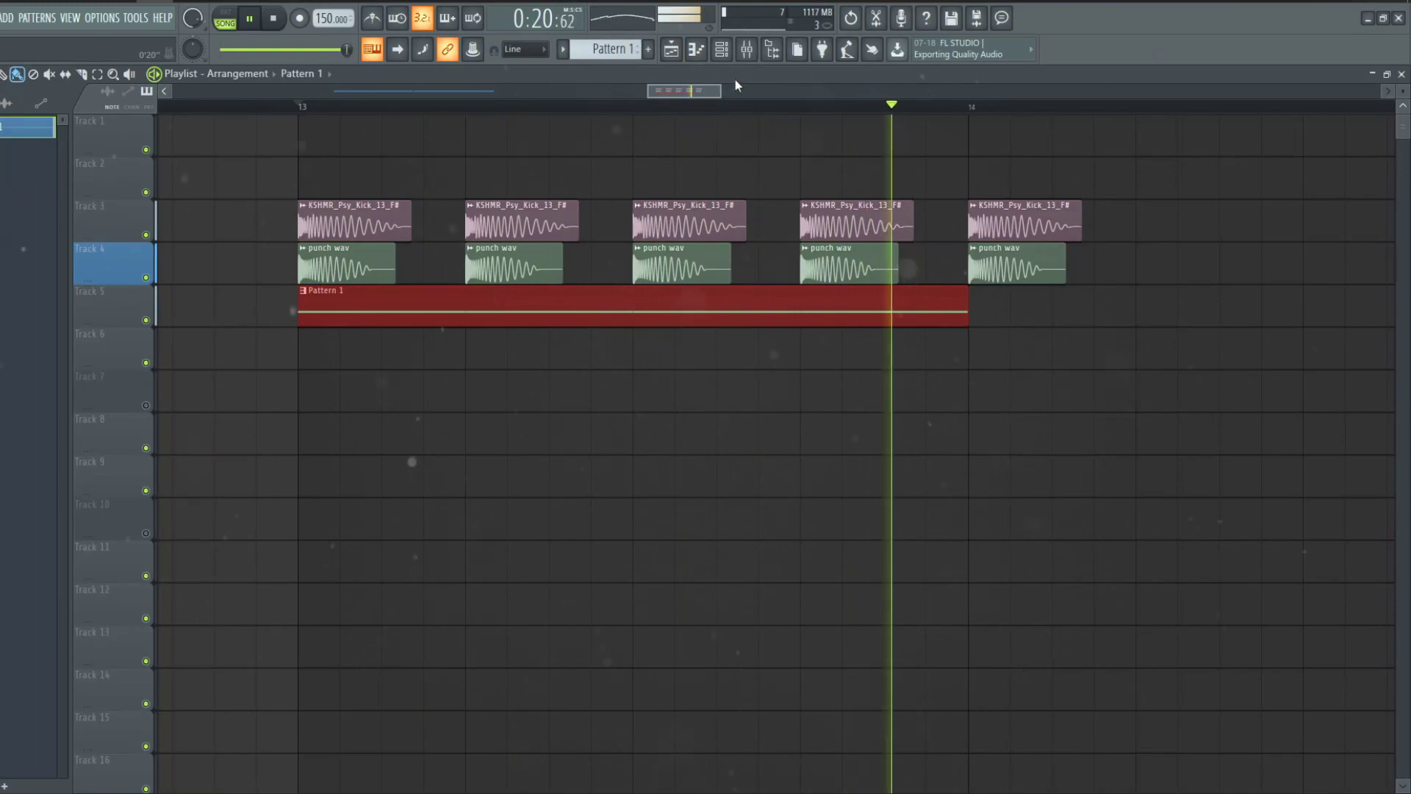
{"action": "key", "text": "space"}
{"action": "left_click", "coordinate": [721, 50]}
{"action": "left_click", "coordinate": [590, 268]}
{"action": "mouse_move", "coordinate": [560, 285]}
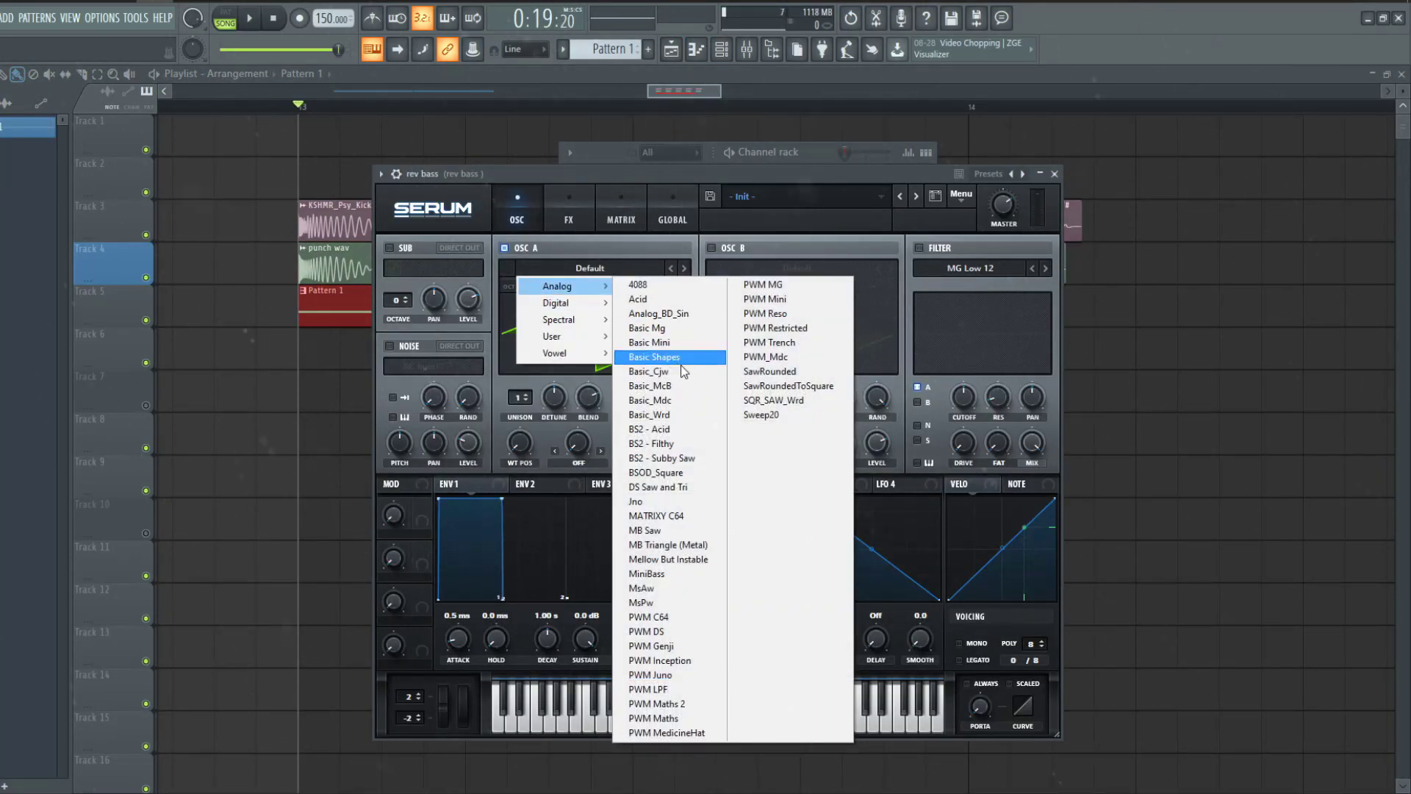
{"action": "left_click", "coordinate": [654, 356]}
{"action": "mouse_move", "coordinate": [517, 441]}
{"action": "left_mouse_down"}
{"action": "mouse_move", "coordinate": [523, 360]}
{"action": "mouse_move", "coordinate": [510, 409]}
{"action": "left_mouse_up"}
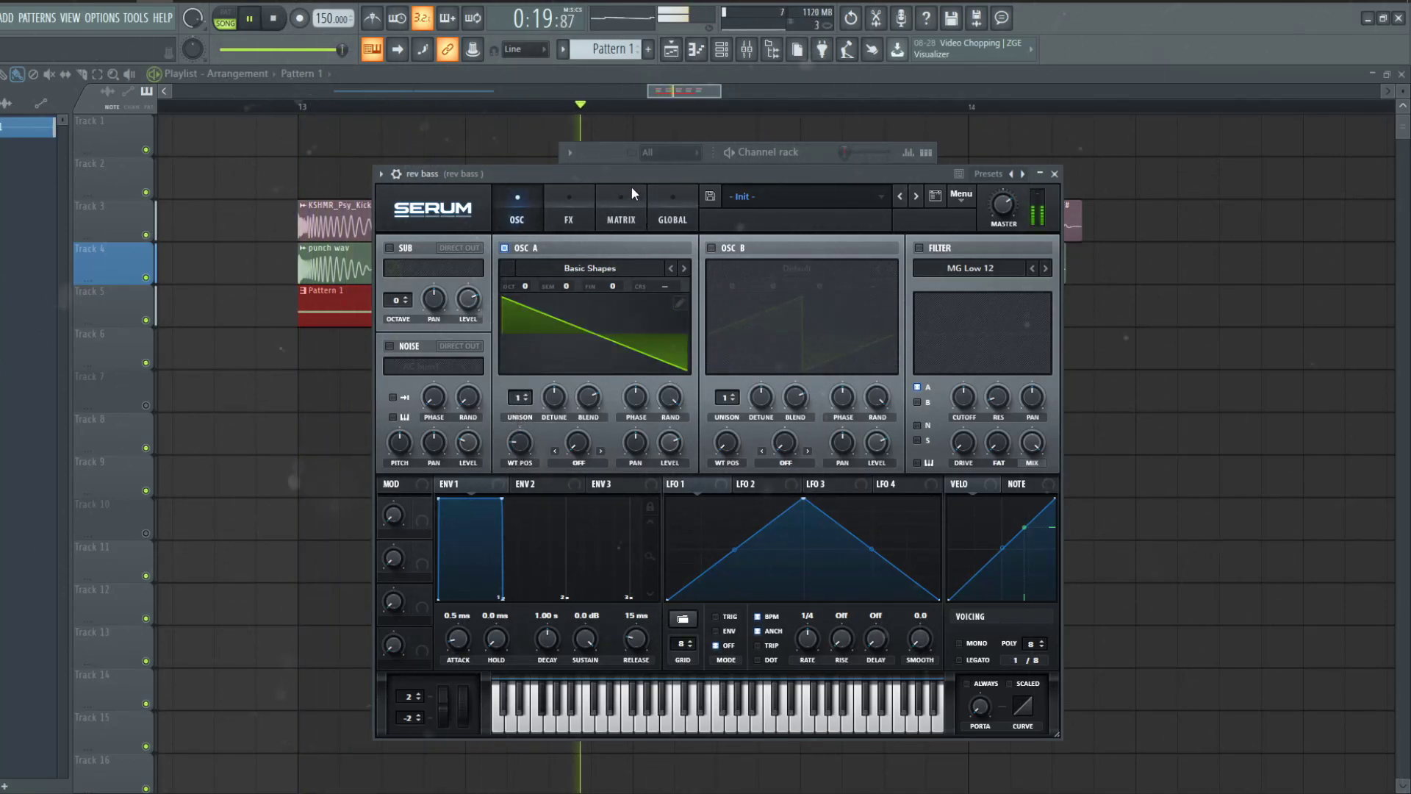
{"action": "left_click", "coordinate": [389, 247]}
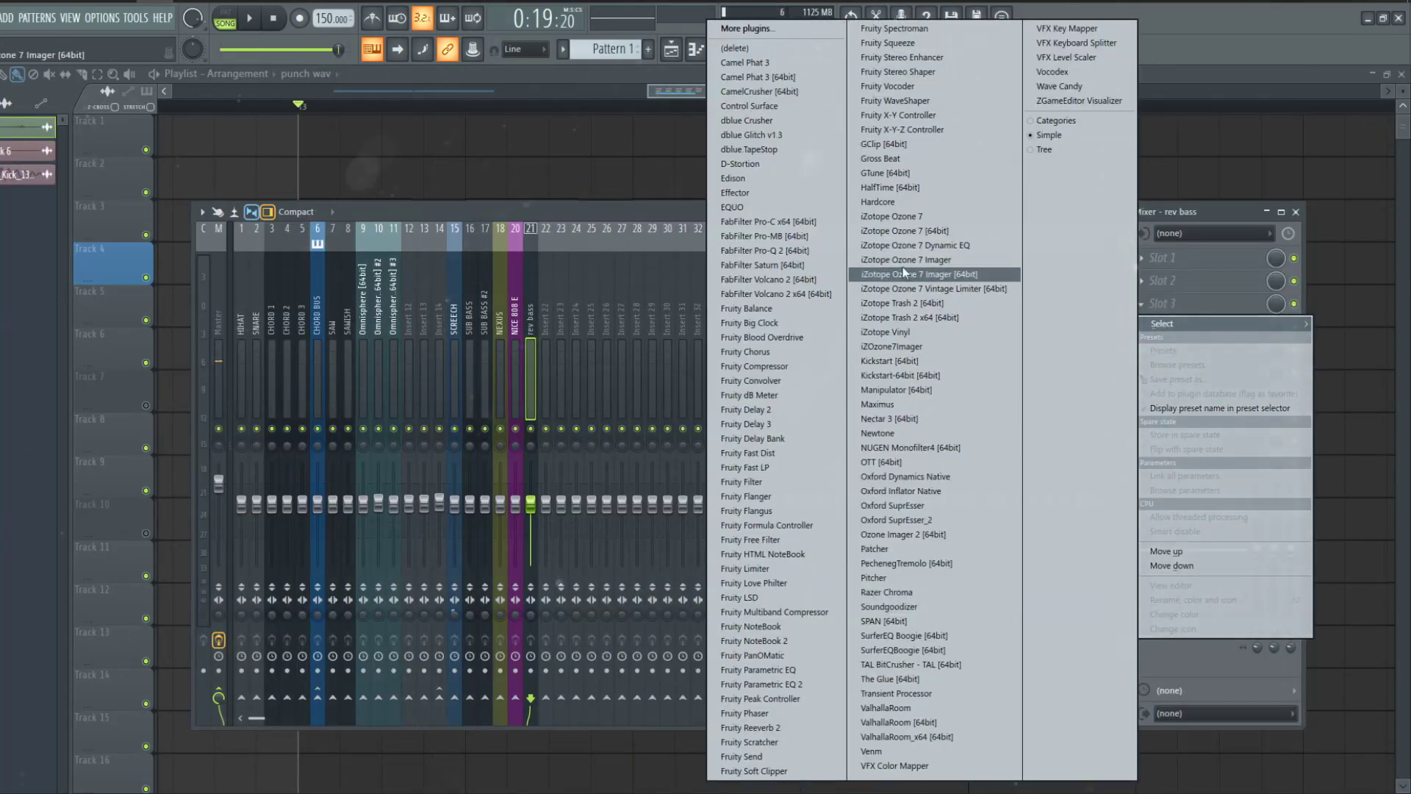
- Load Fruity Parametric EQ 2 into Slot 1 and D-Stortion into Slot 2
{"action": "left_click", "coordinate": [905, 273]}
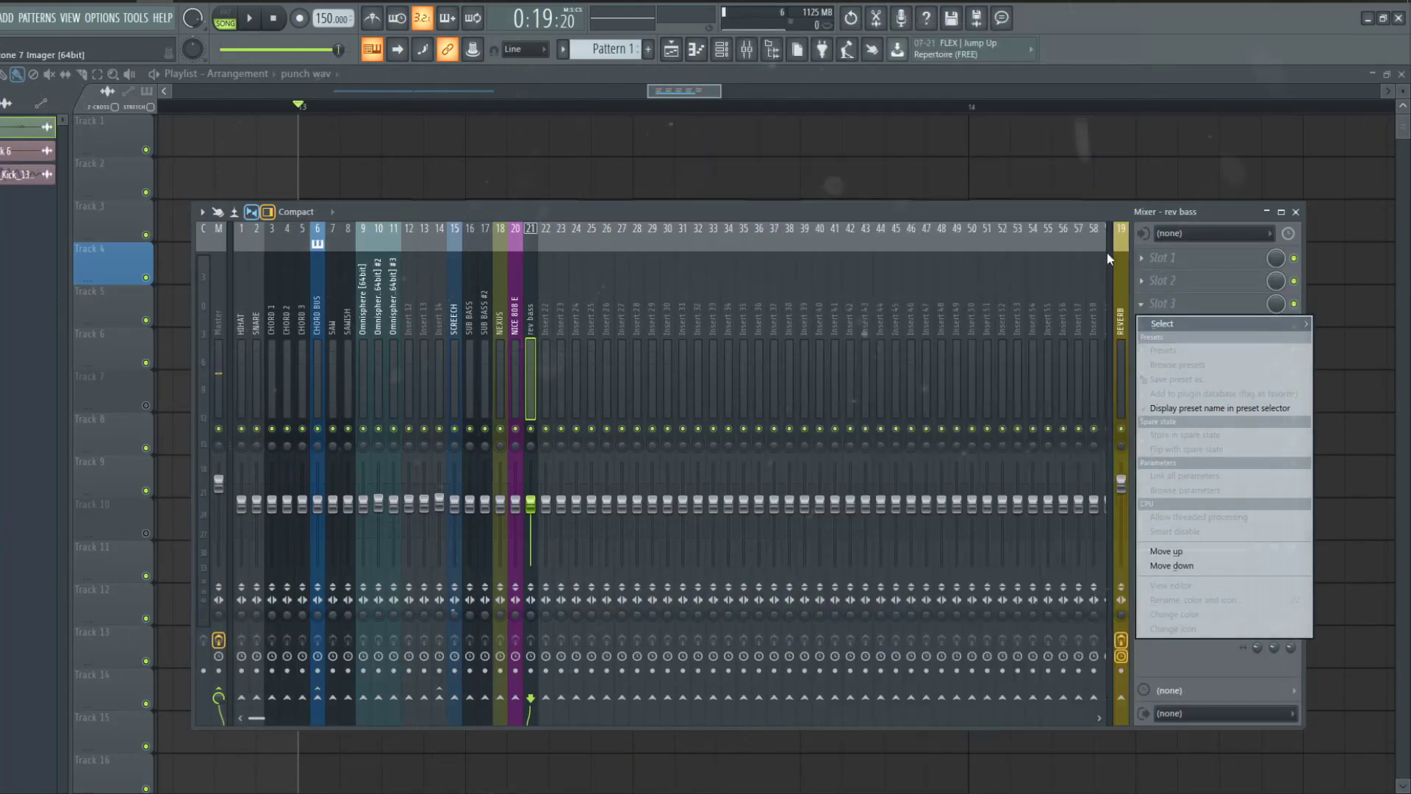
{"action": "left_click", "coordinate": [1147, 257]}
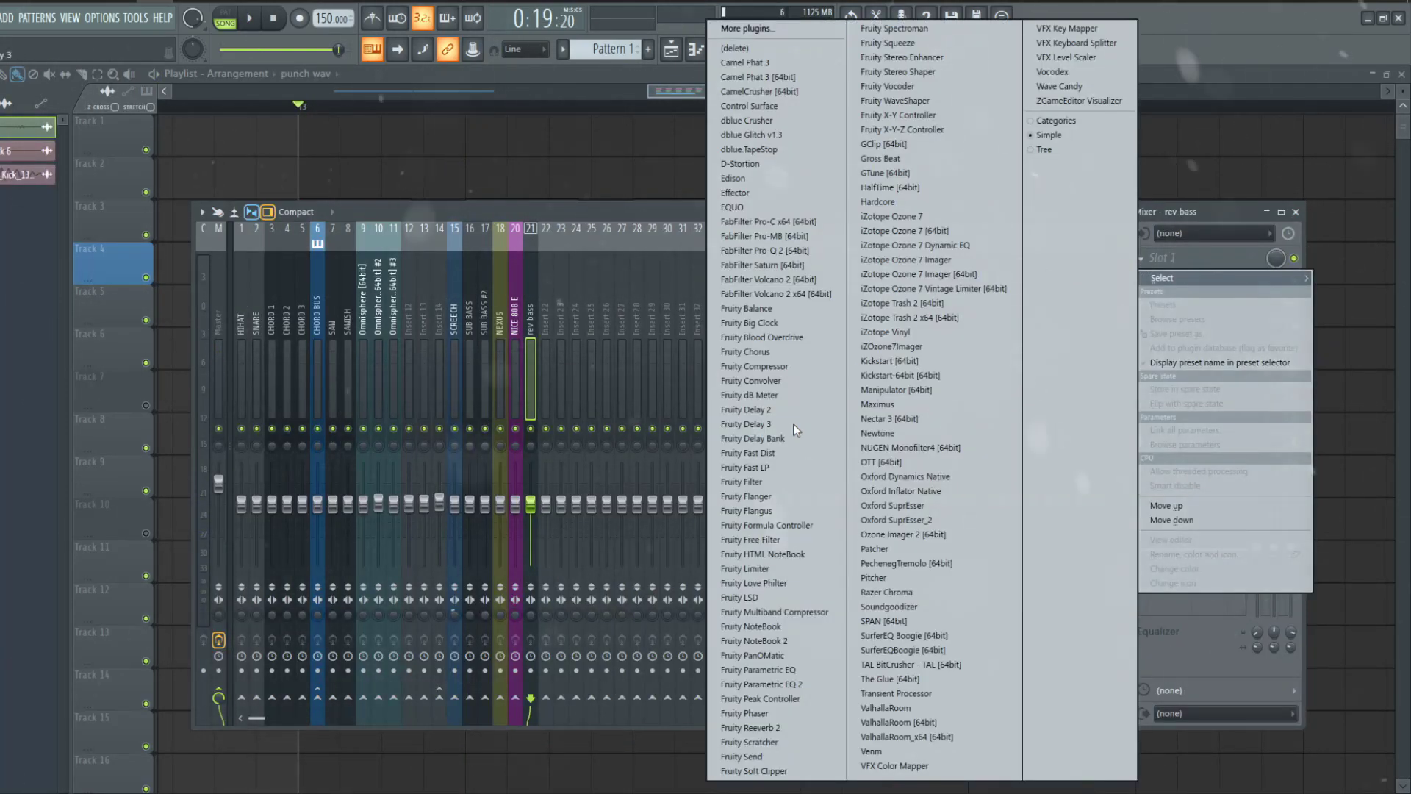
{"action": "left_click", "coordinate": [761, 683]}
{"action": "left_click", "coordinate": [1147, 280]}
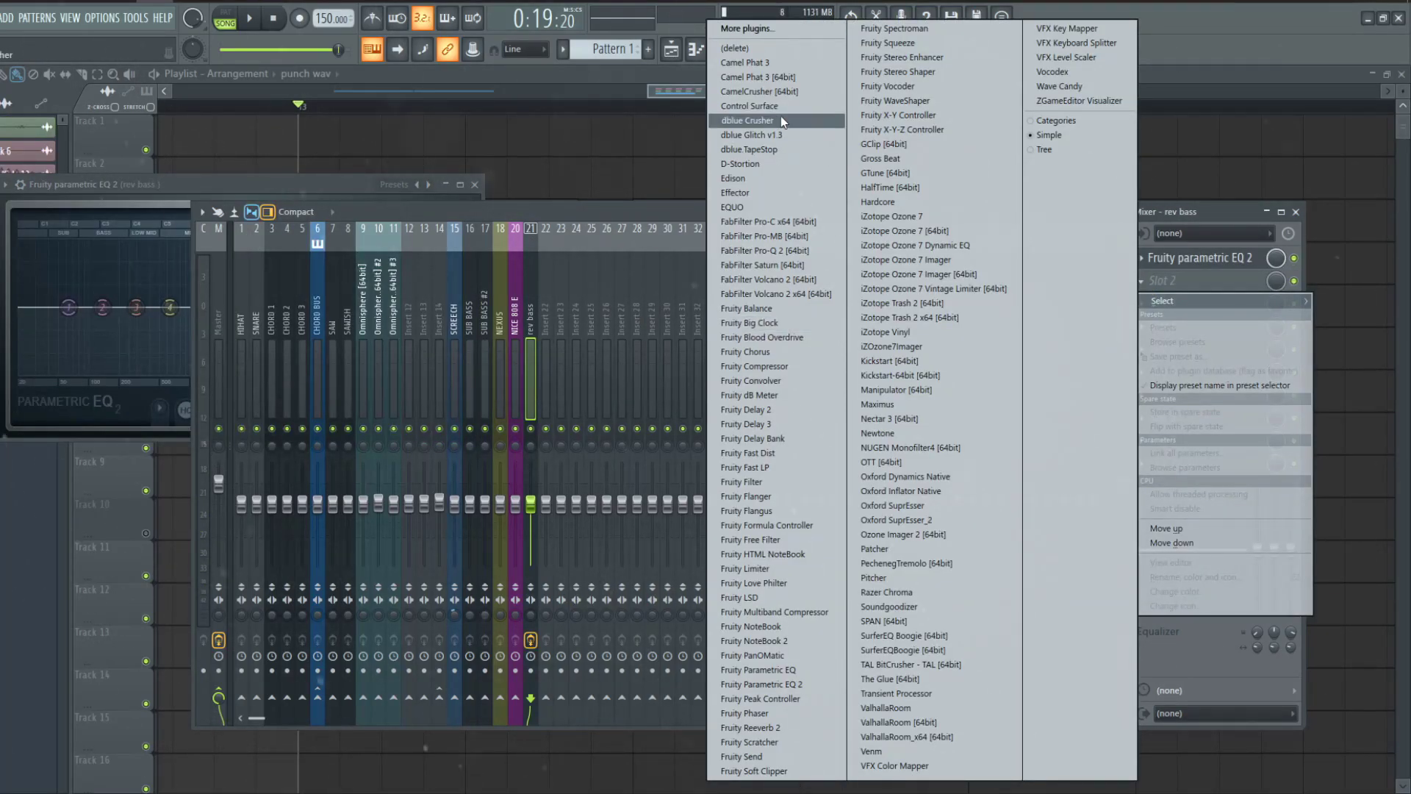
{"action": "left_click", "coordinate": [762, 163]}
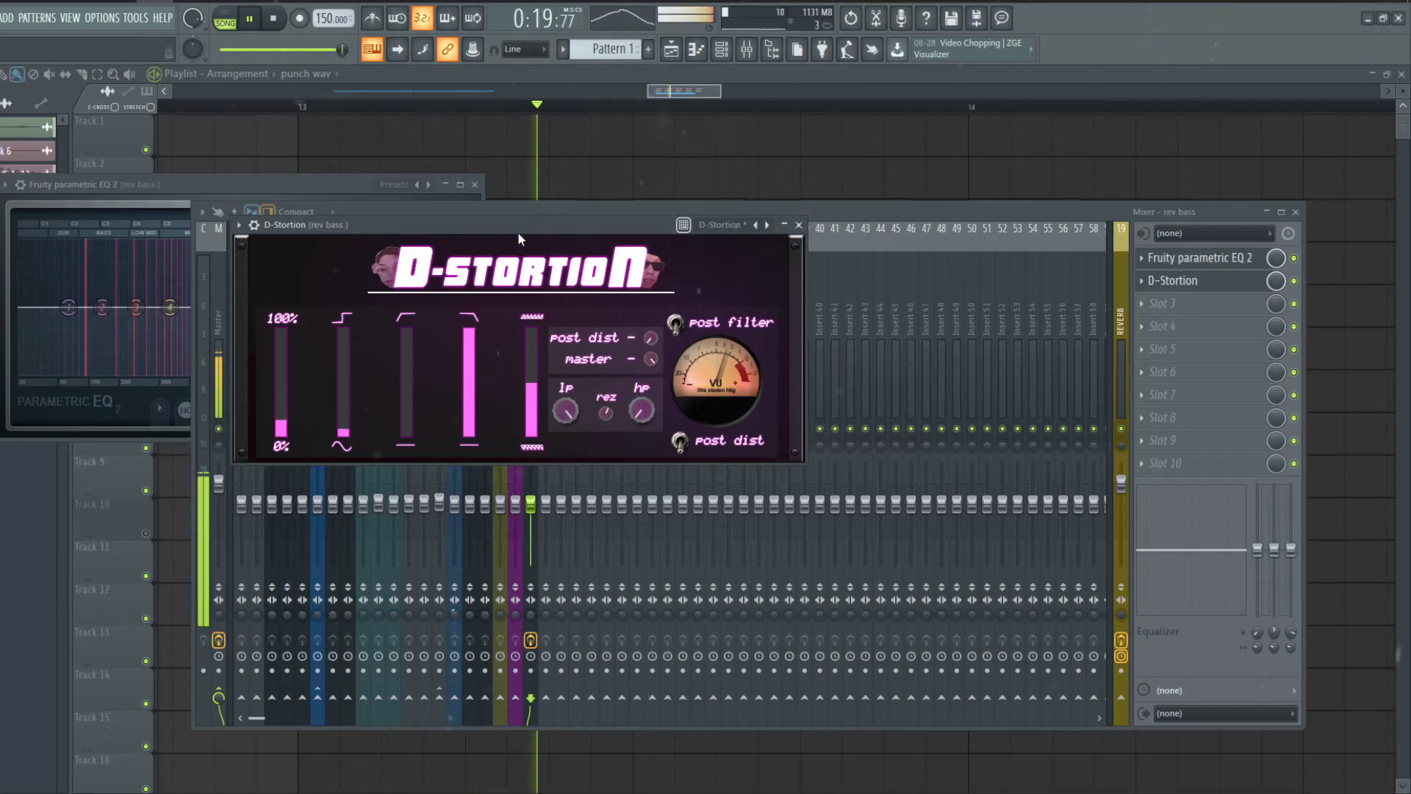
- Reopen the mixer, then load a second Fruity Parametric EQ 2 in Slot 3 and Venm in Slot 4
{"action": "key", "text": "F9"}
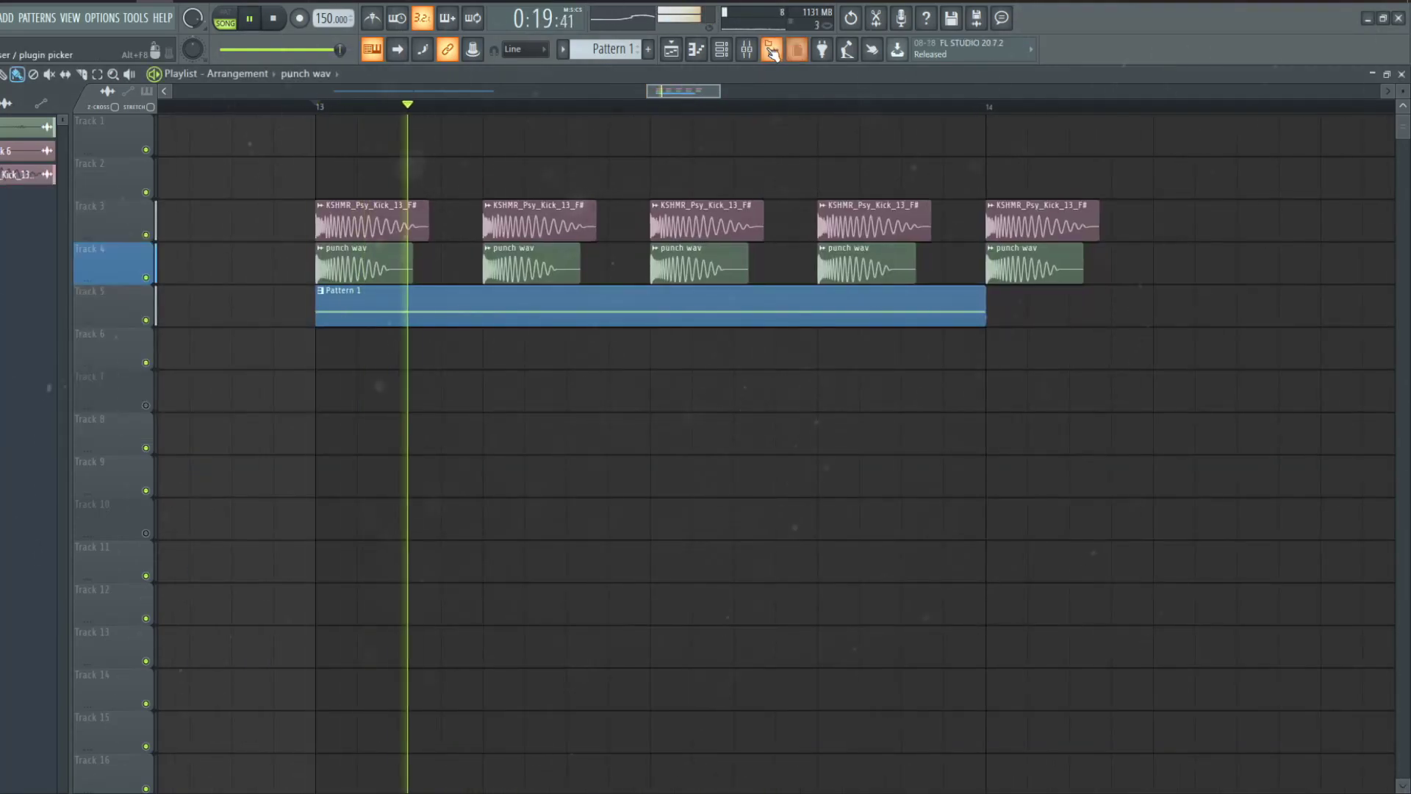
{"action": "left_click", "coordinate": [747, 49]}
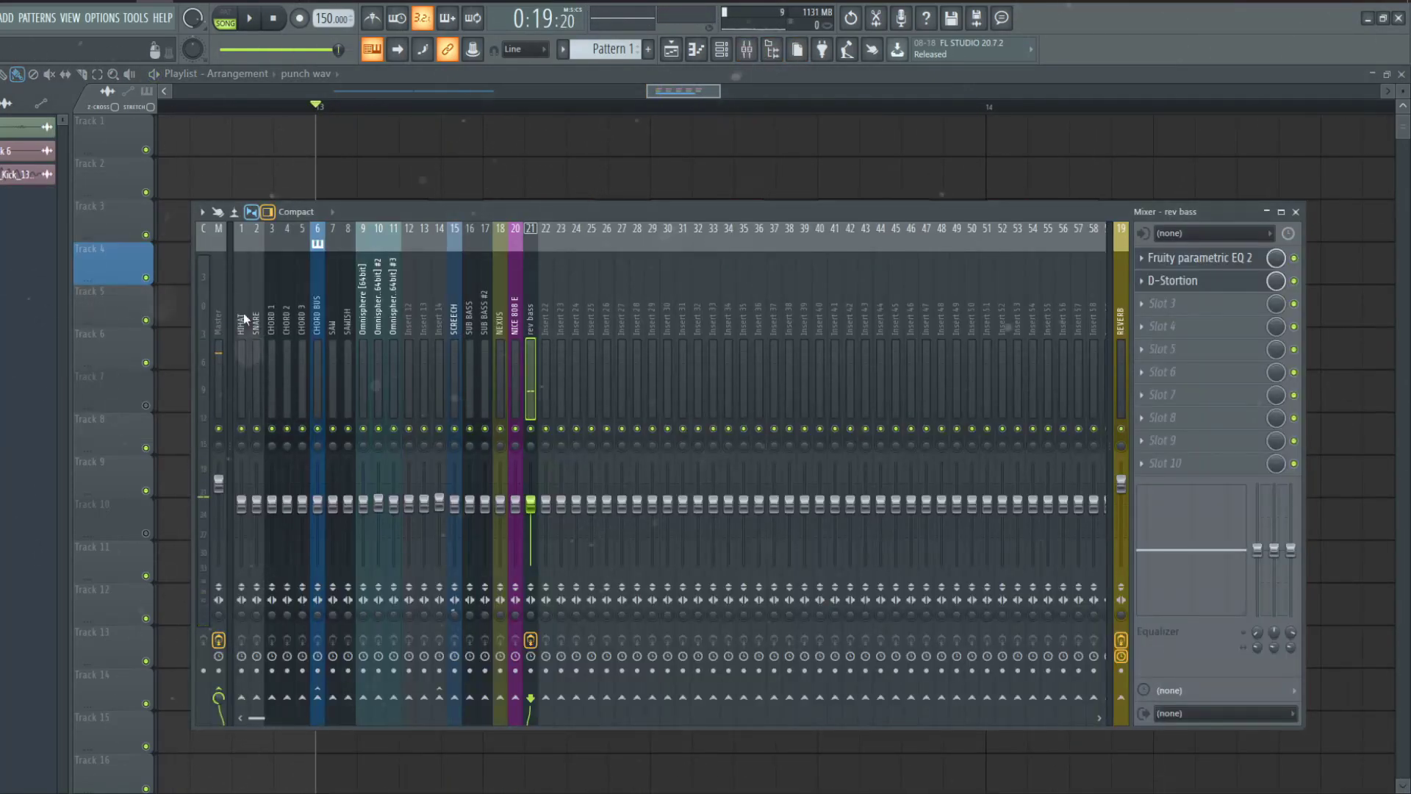
{"action": "left_click", "coordinate": [226, 330]}
{"action": "left_click", "coordinate": [1142, 444]}
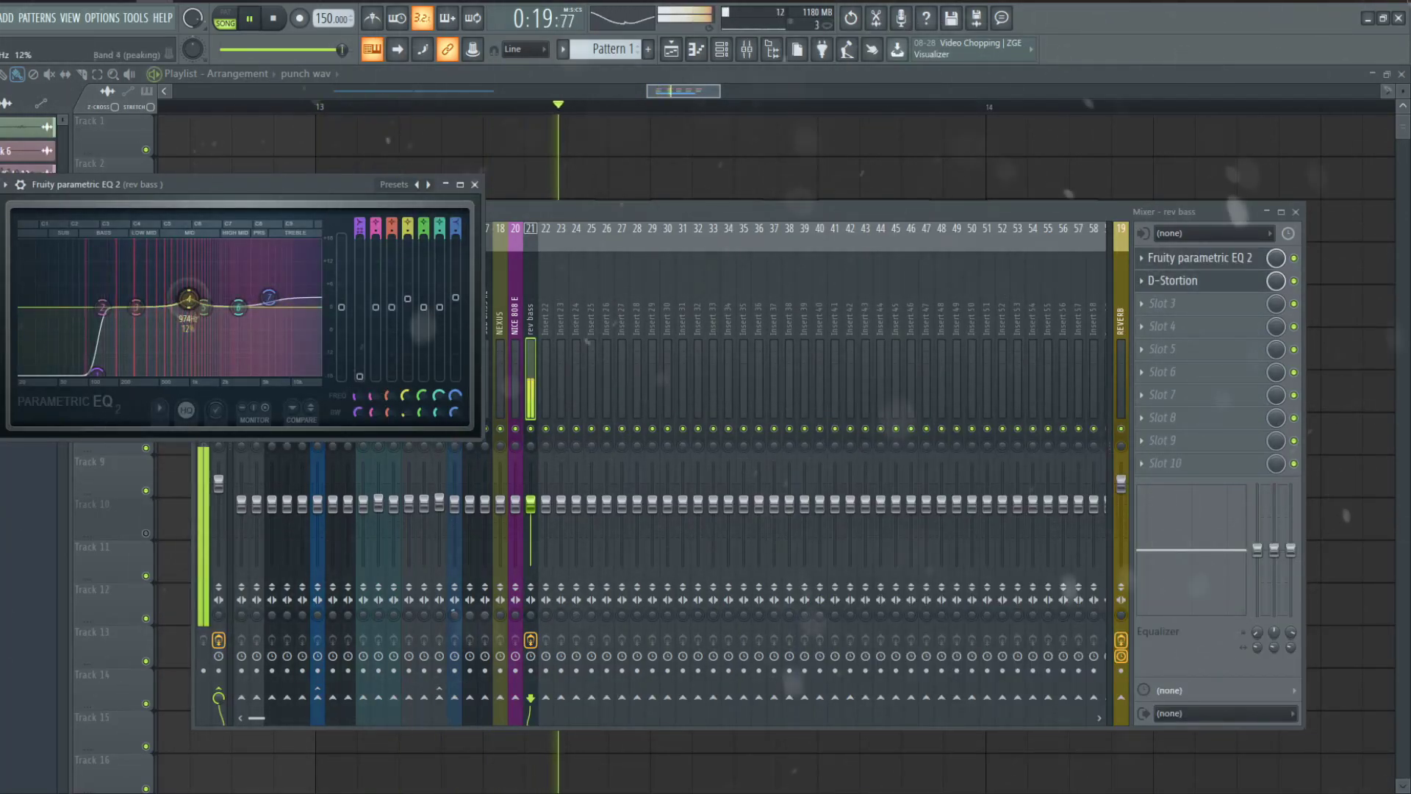
{"action": "left_click", "coordinate": [1153, 311]}
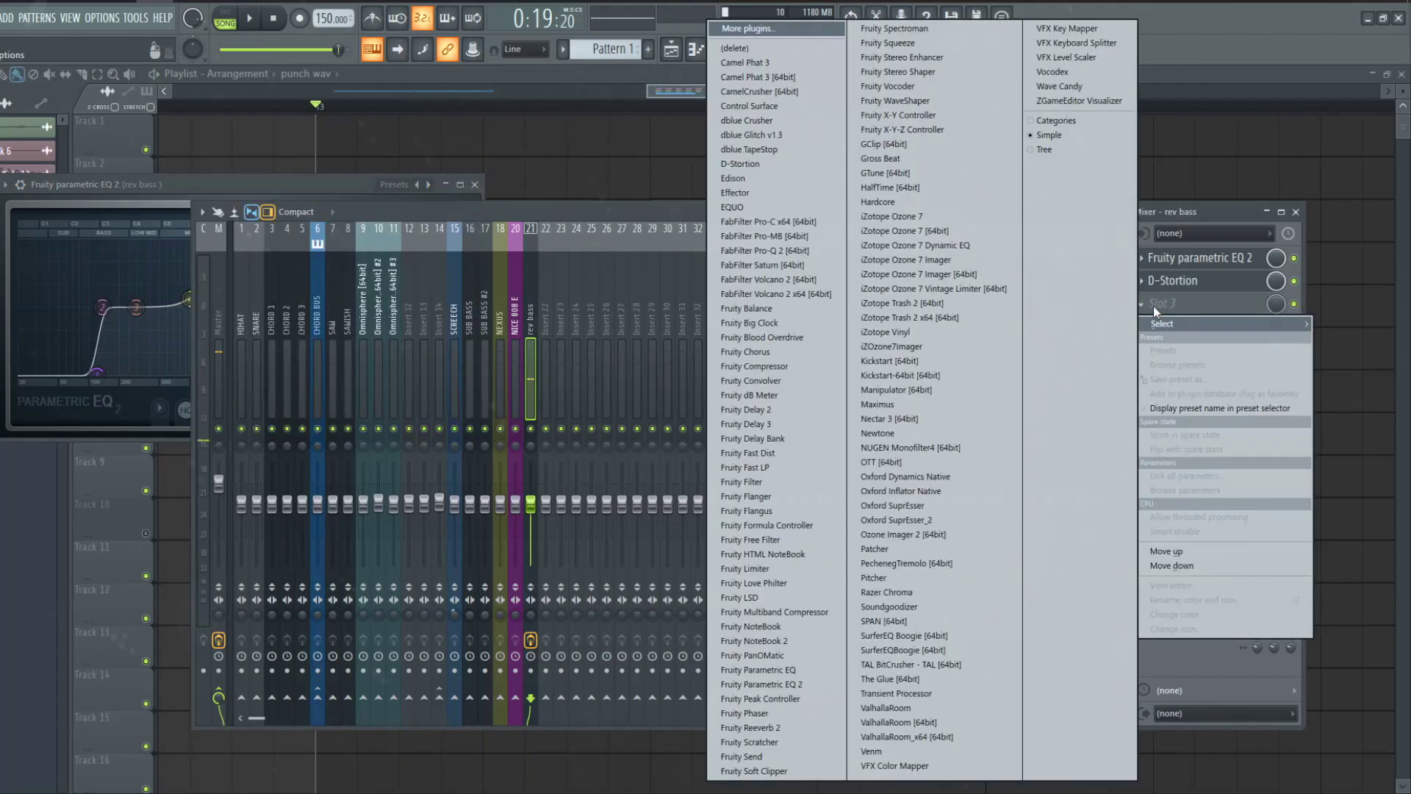
{"action": "left_click", "coordinate": [871, 348]}
{"action": "left_click", "coordinate": [1154, 327]}
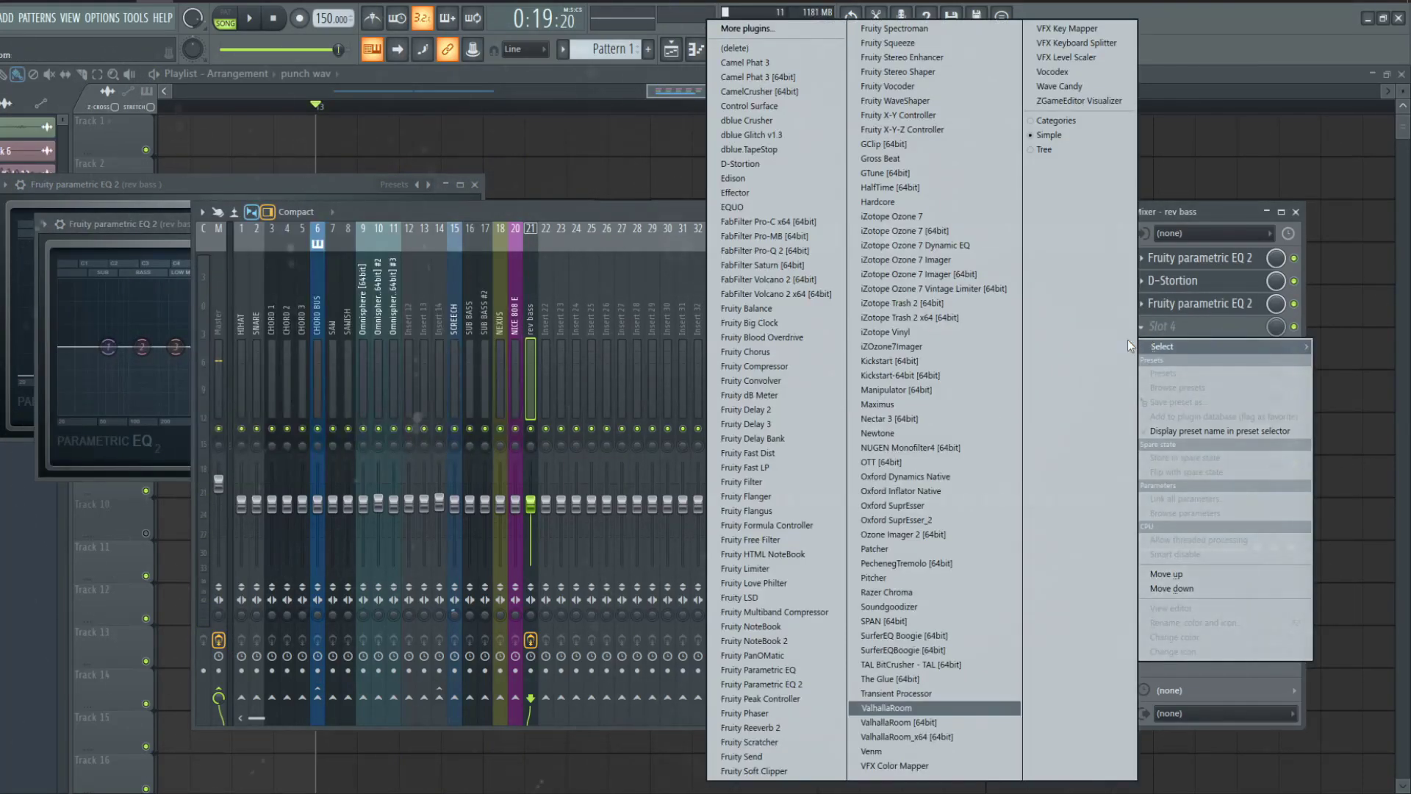
{"action": "left_click", "coordinate": [872, 751]}
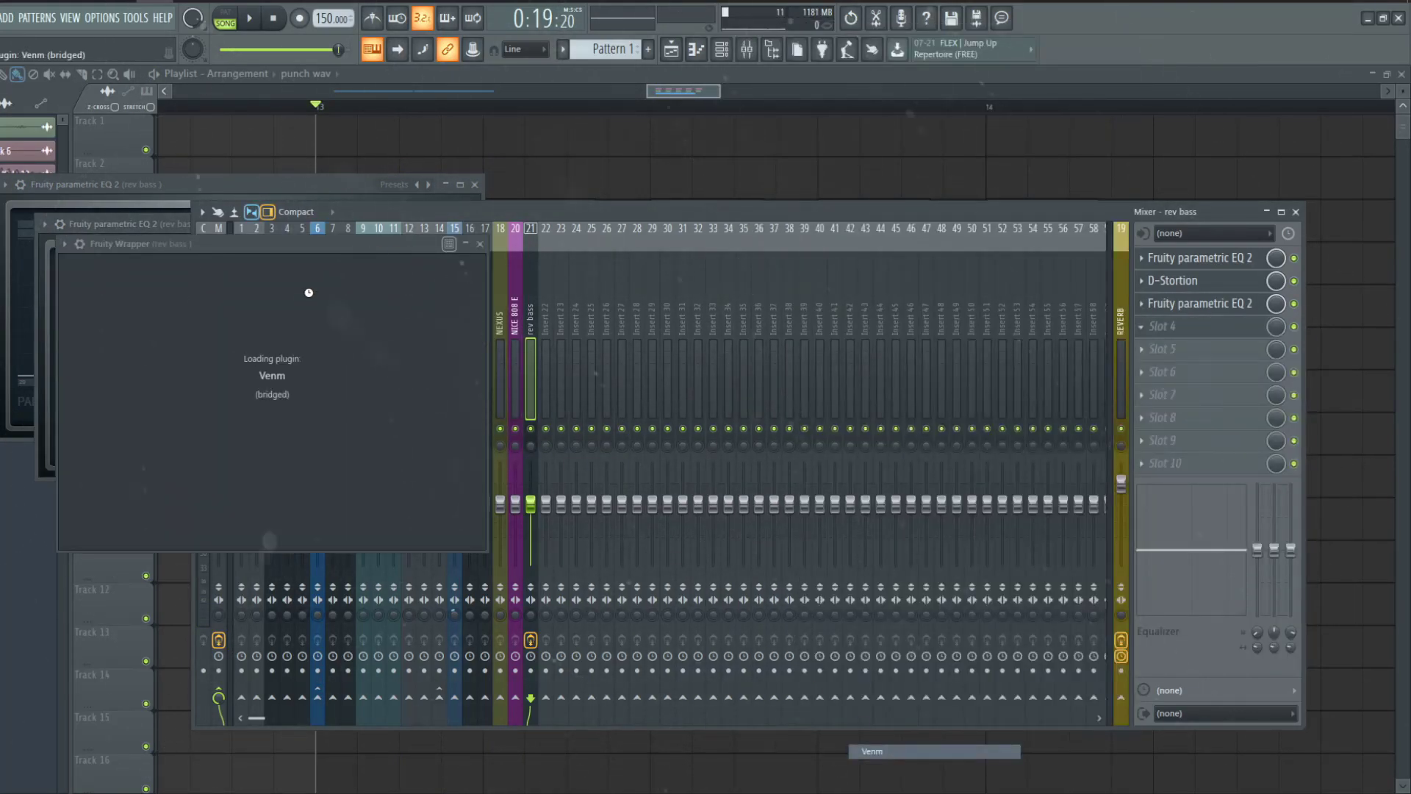
- Arrange the Venm and parametric EQ windows and bring Venm forward
{"action": "left_click_drag", "start_coordinate": [252, 248], "coordinate": [663, 275]}
{"action": "left_click", "coordinate": [1200, 303]}
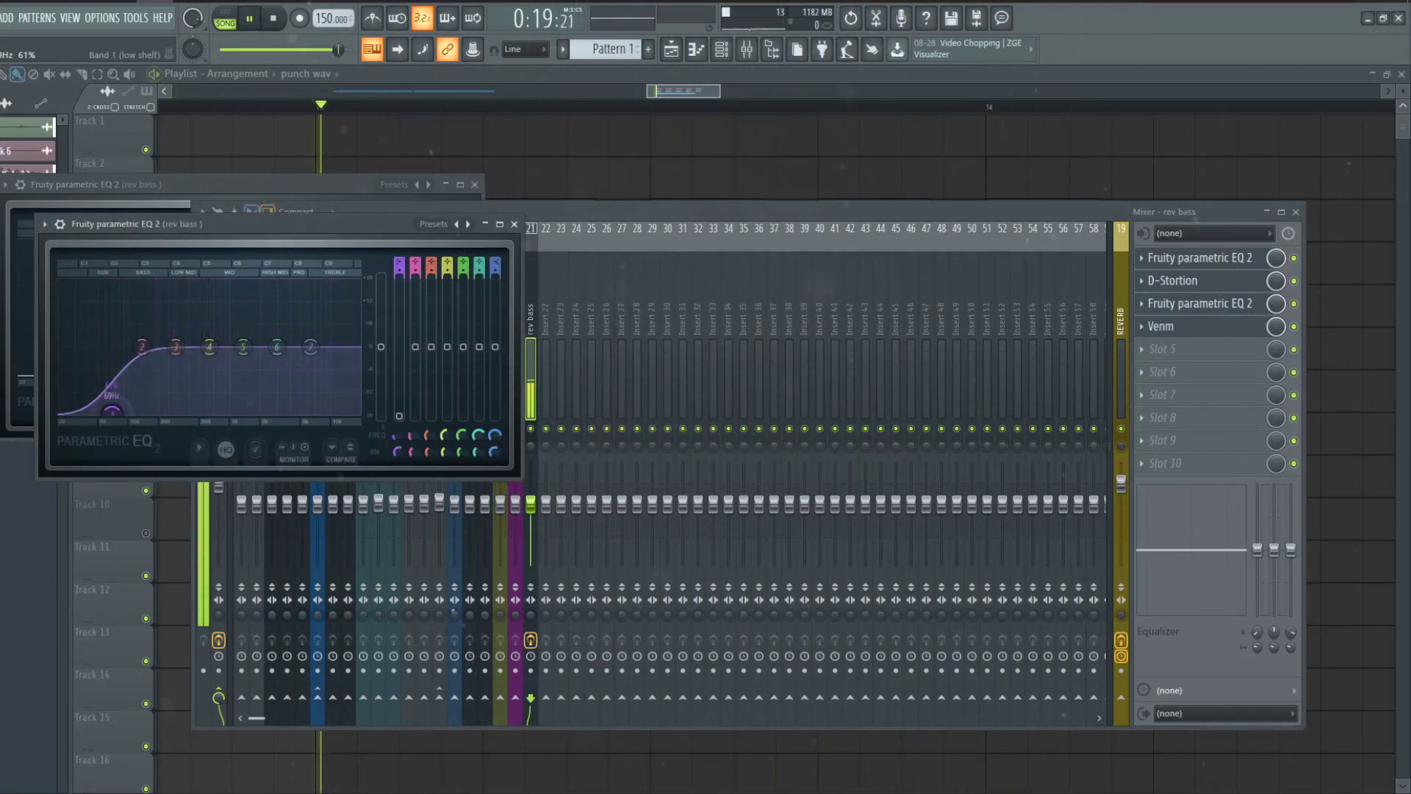
{"action": "key", "text": "space"}
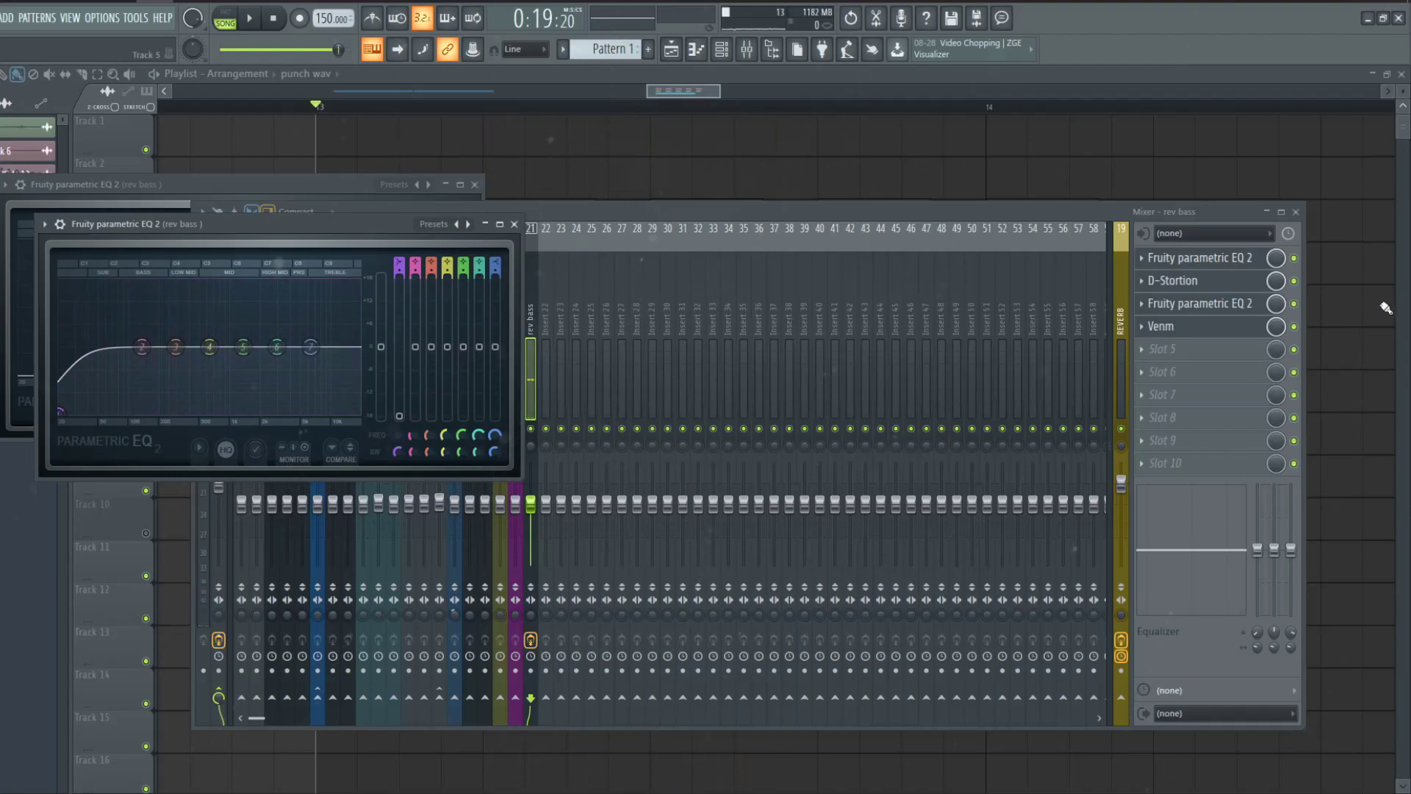
{"action": "left_click", "coordinate": [1163, 326]}
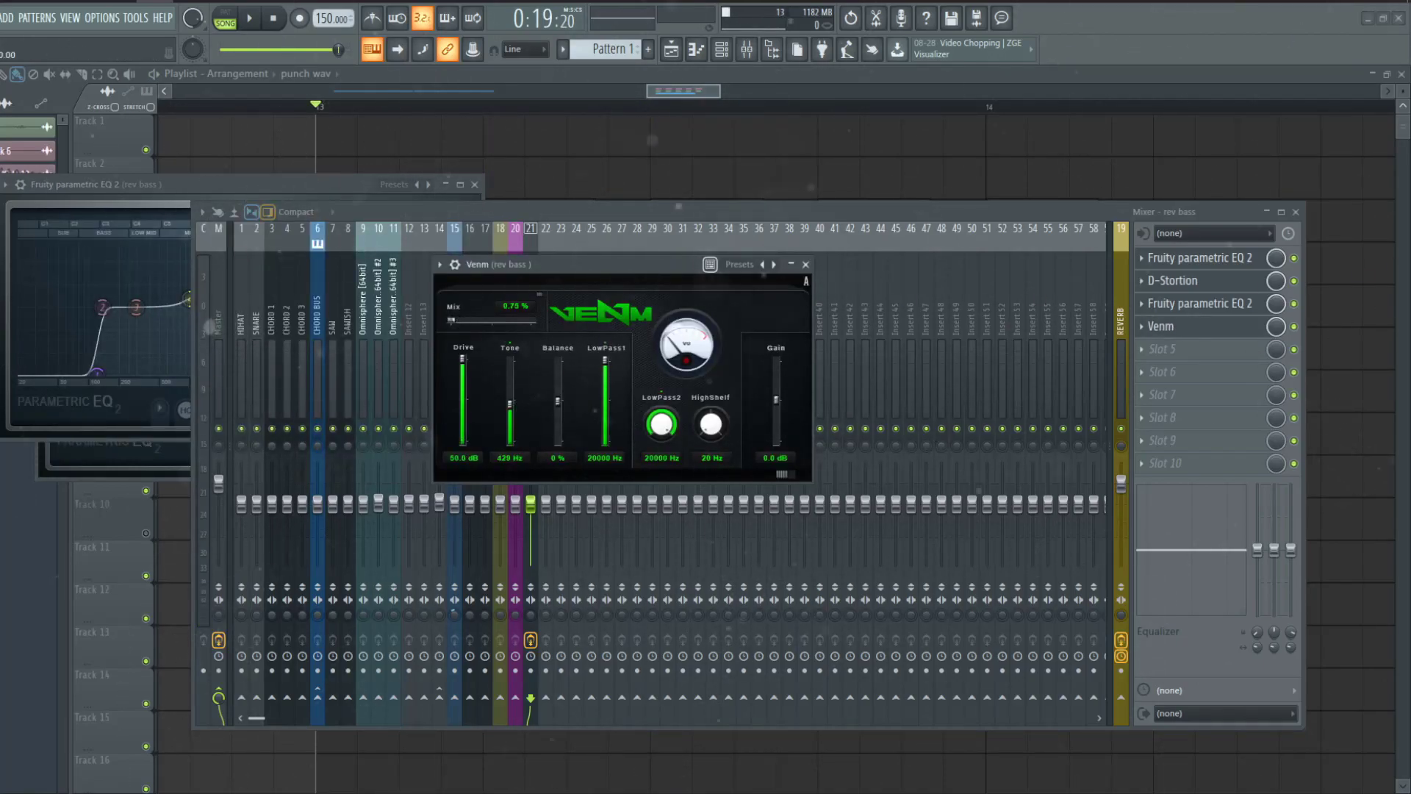
- Audition Venm, then return to the playlist and loop bar 13
{"action": "key", "text": "space"}
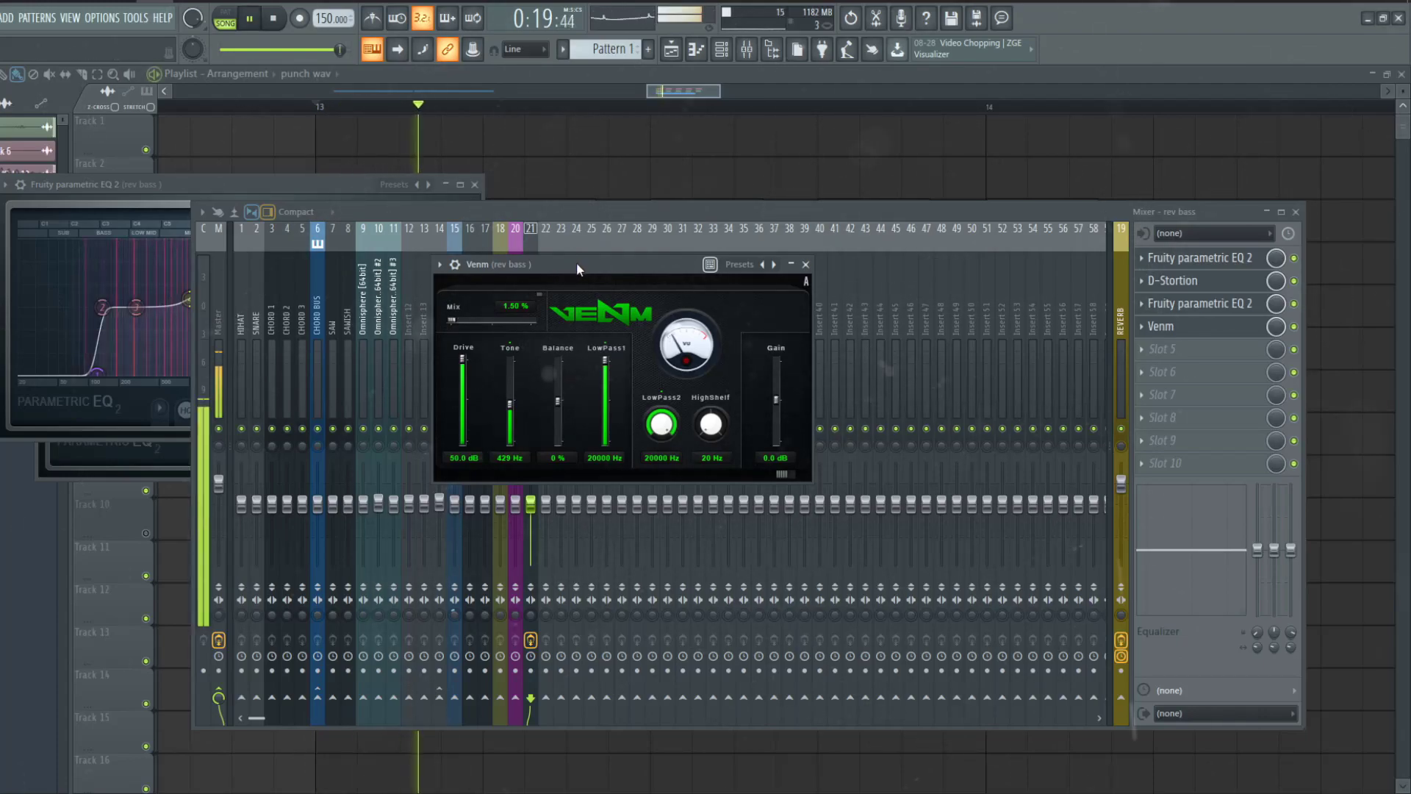
{"action": "key", "text": "space"}
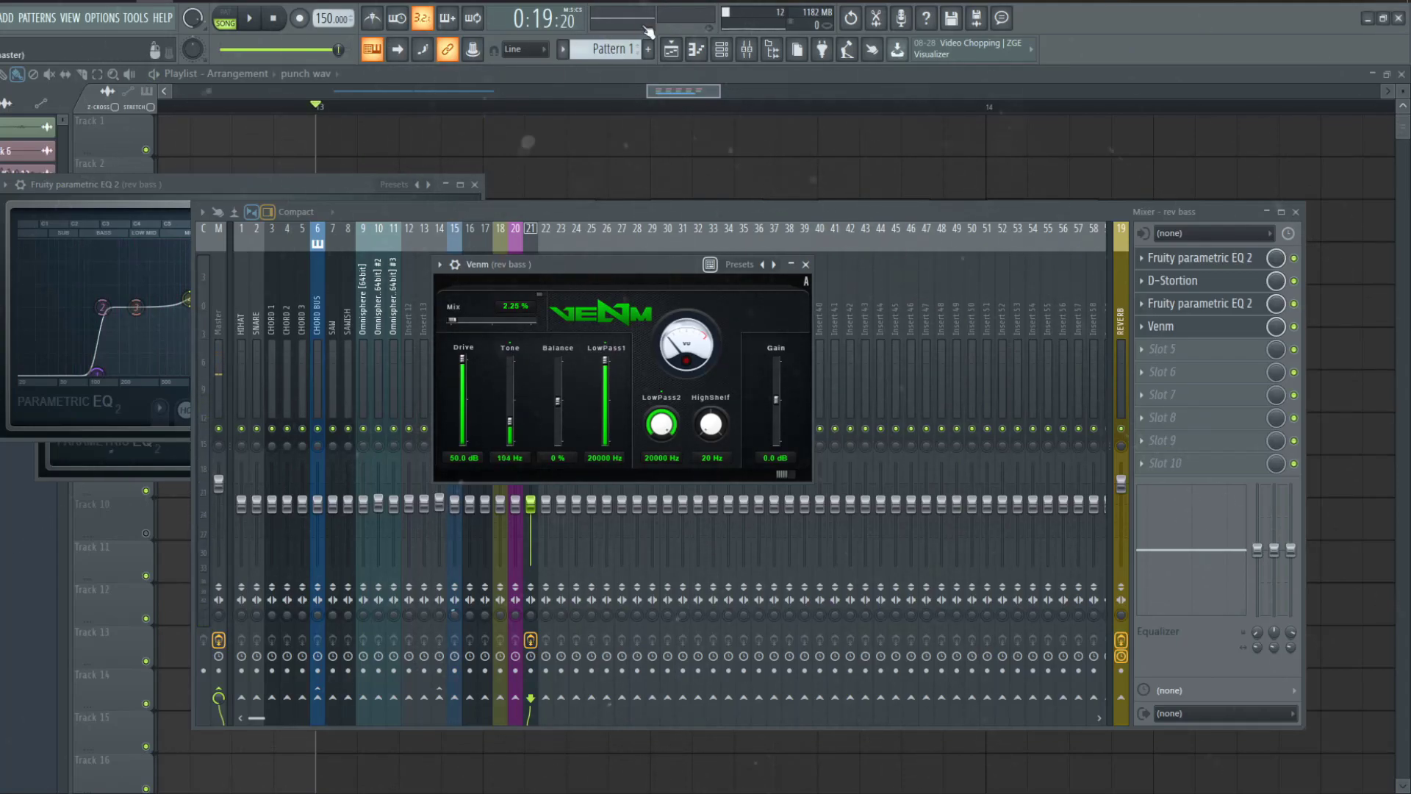
{"action": "key", "text": "F5"}
{"action": "left_click_drag", "start_coordinate": [353, 106], "coordinate": [518, 106]}
- Load iZotope Trash 2 in Slot 5 and lower its input slightly
{"action": "key", "text": "space"}
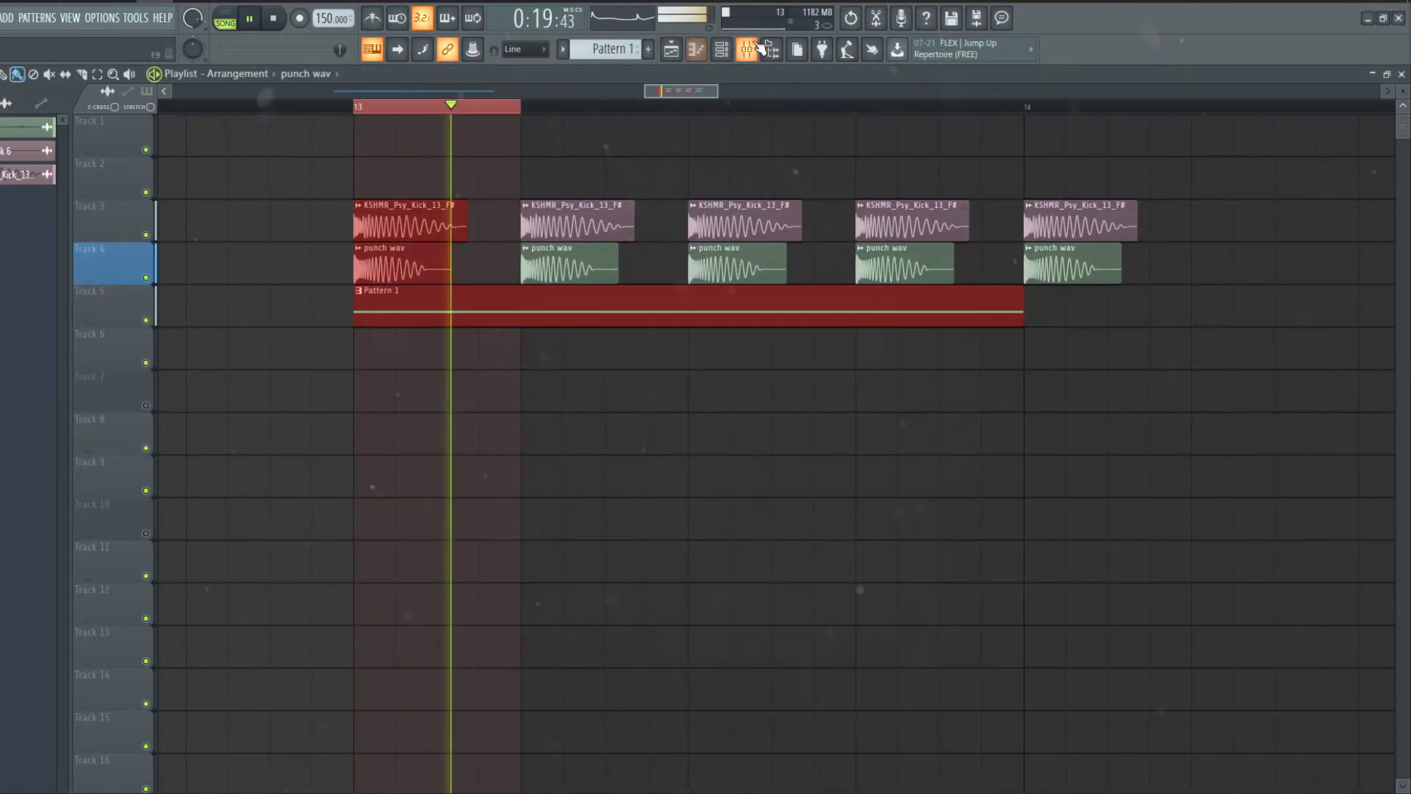
{"action": "left_click", "coordinate": [749, 49]}
{"action": "left_click", "coordinate": [1142, 348]}
{"action": "left_click", "coordinate": [932, 314]}
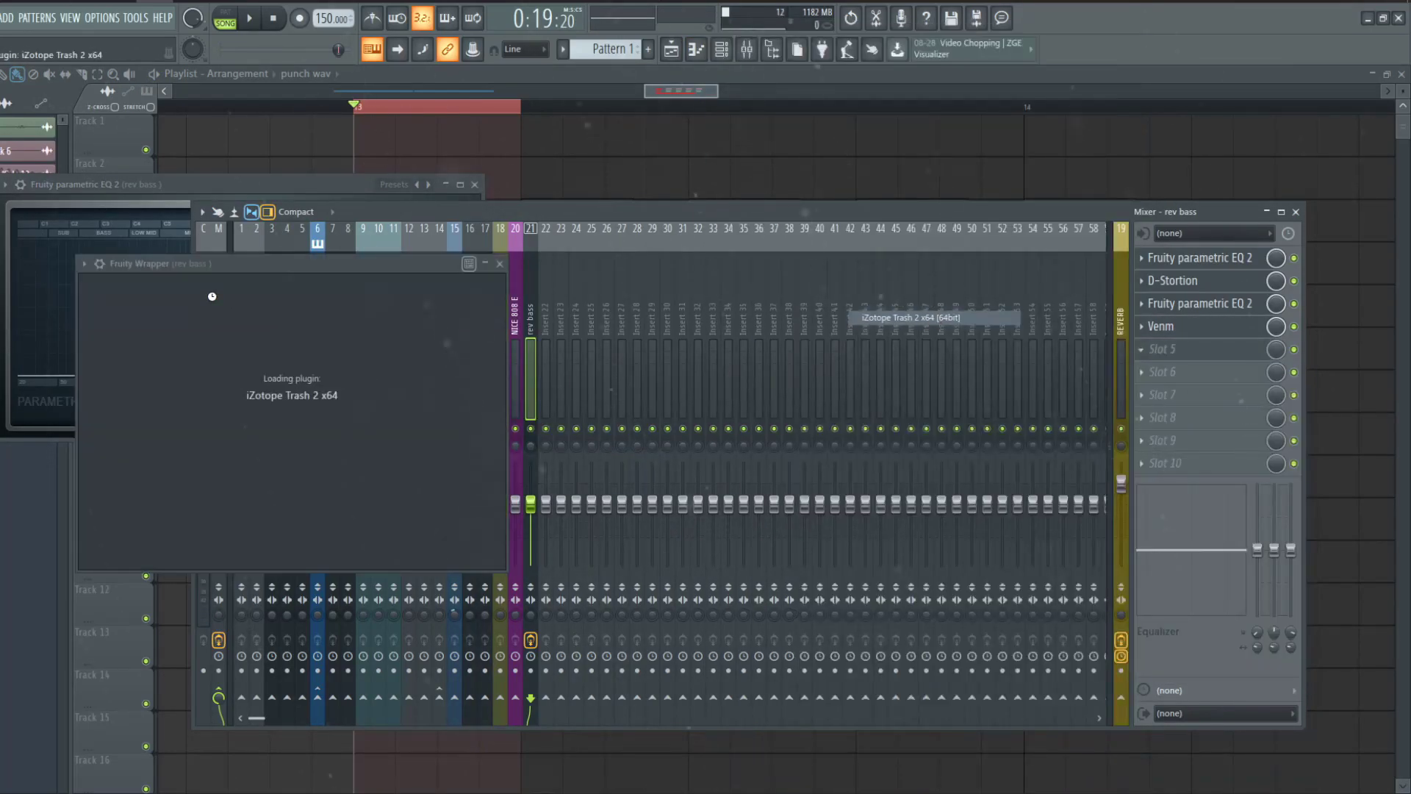
{"action": "mouse_move", "coordinate": [222, 267]}
{"action": "left_mouse_down"}
{"action": "mouse_move", "coordinate": [537, 210]}
{"action": "mouse_move", "coordinate": [585, 457]}
{"action": "mouse_move", "coordinate": [493, 363]}
{"action": "left_mouse_up"}
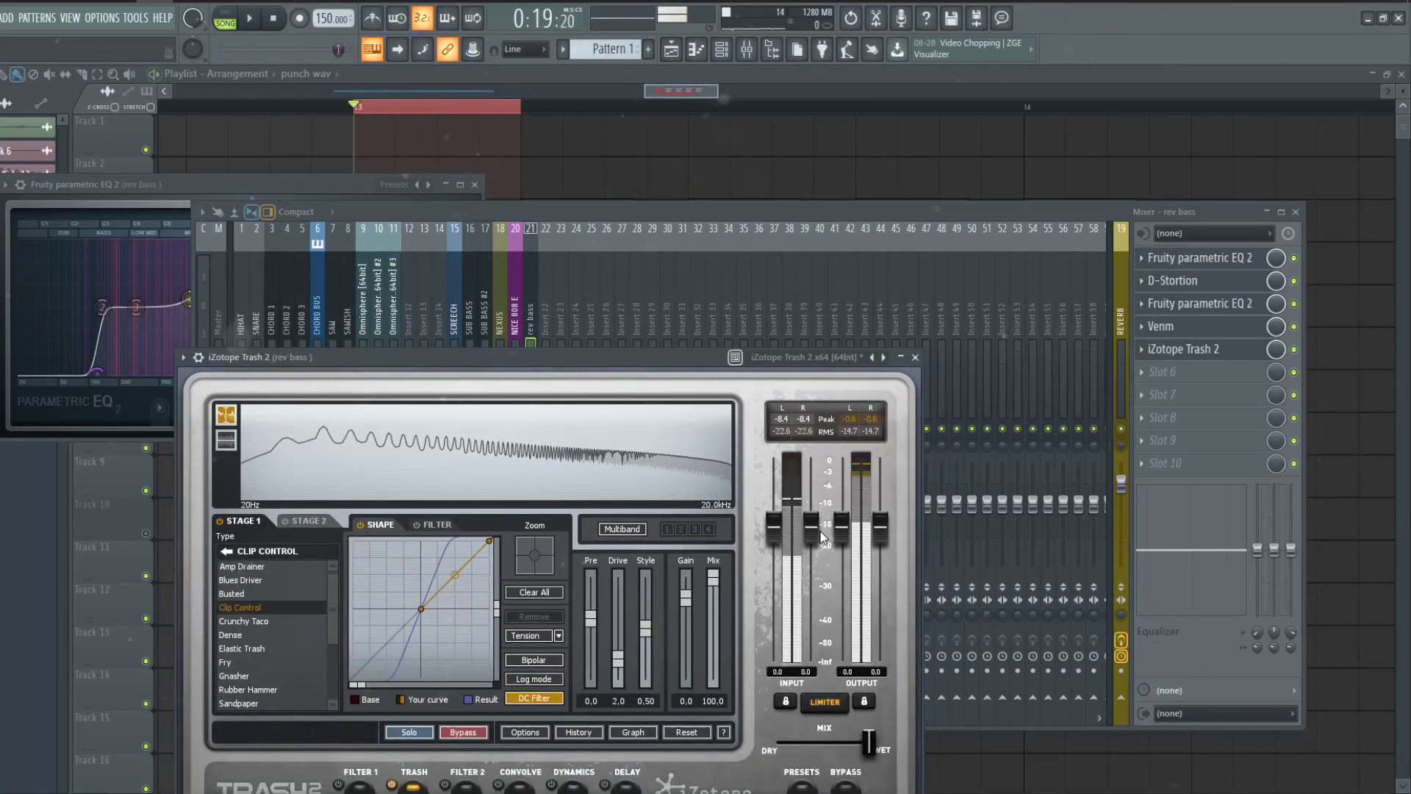
{"action": "left_click_drag", "start_coordinate": [812, 528], "coordinate": [811, 535]}
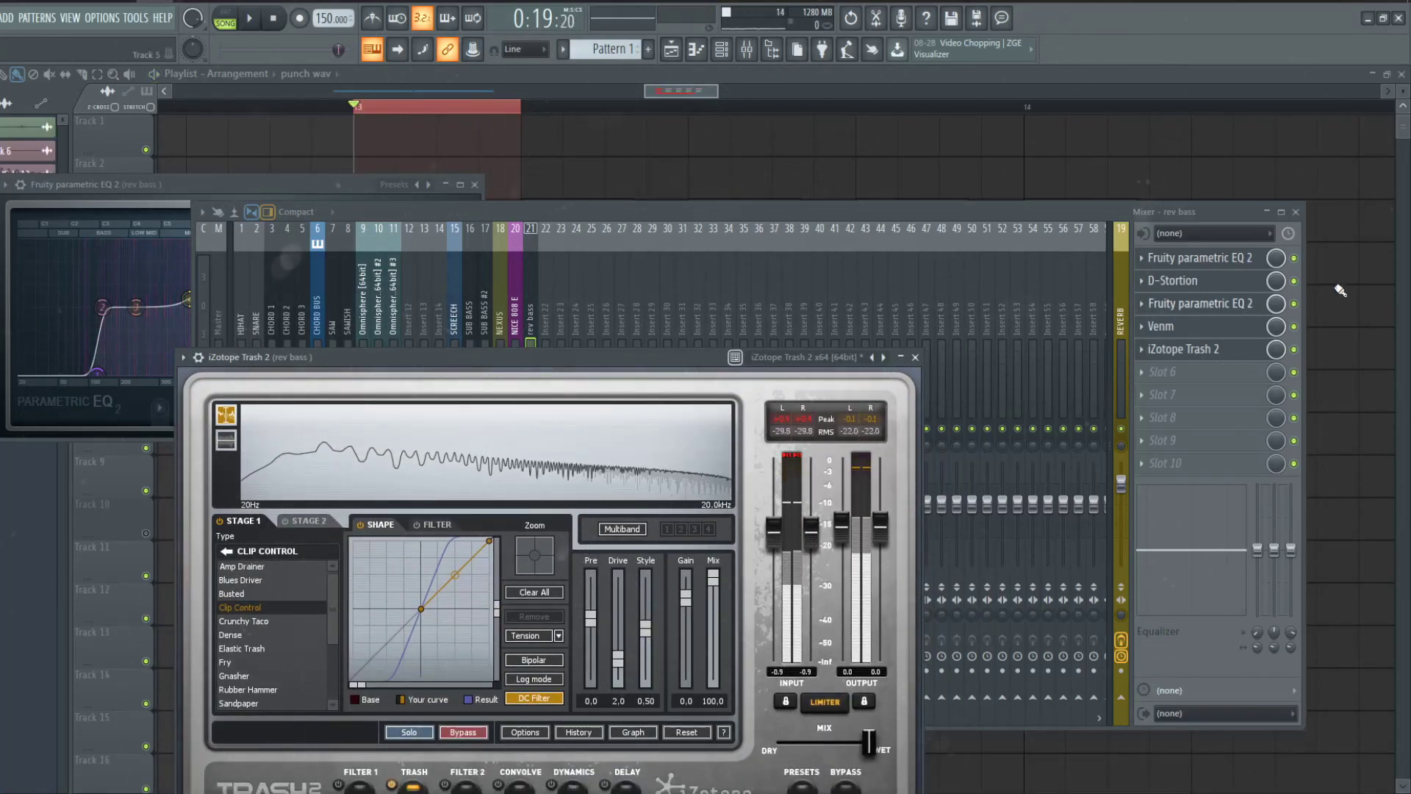
- Enable the first EQ, bypass the second, and load Kickstart in Slot 9
{"action": "left_click", "coordinate": [1288, 281]}
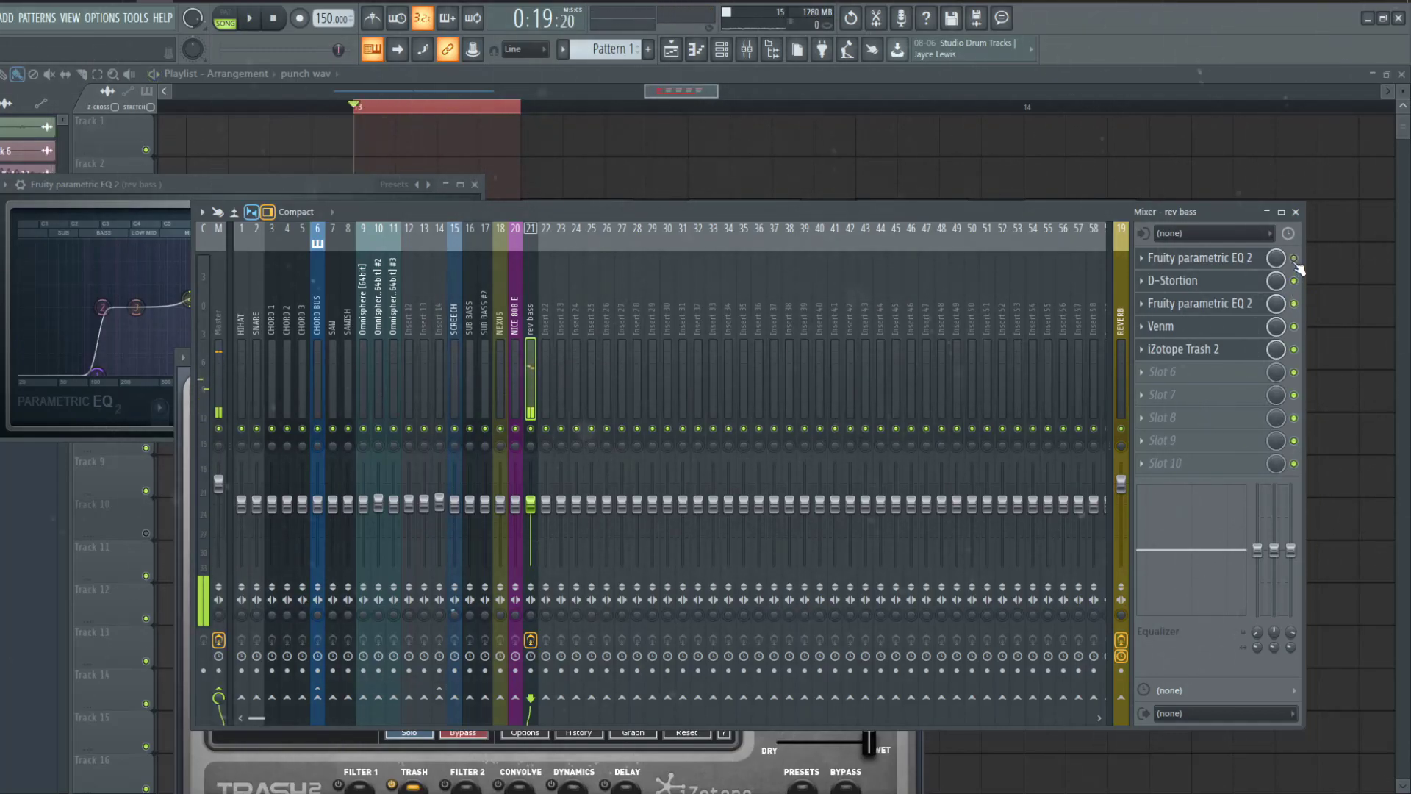
{"action": "left_click", "coordinate": [1293, 257]}
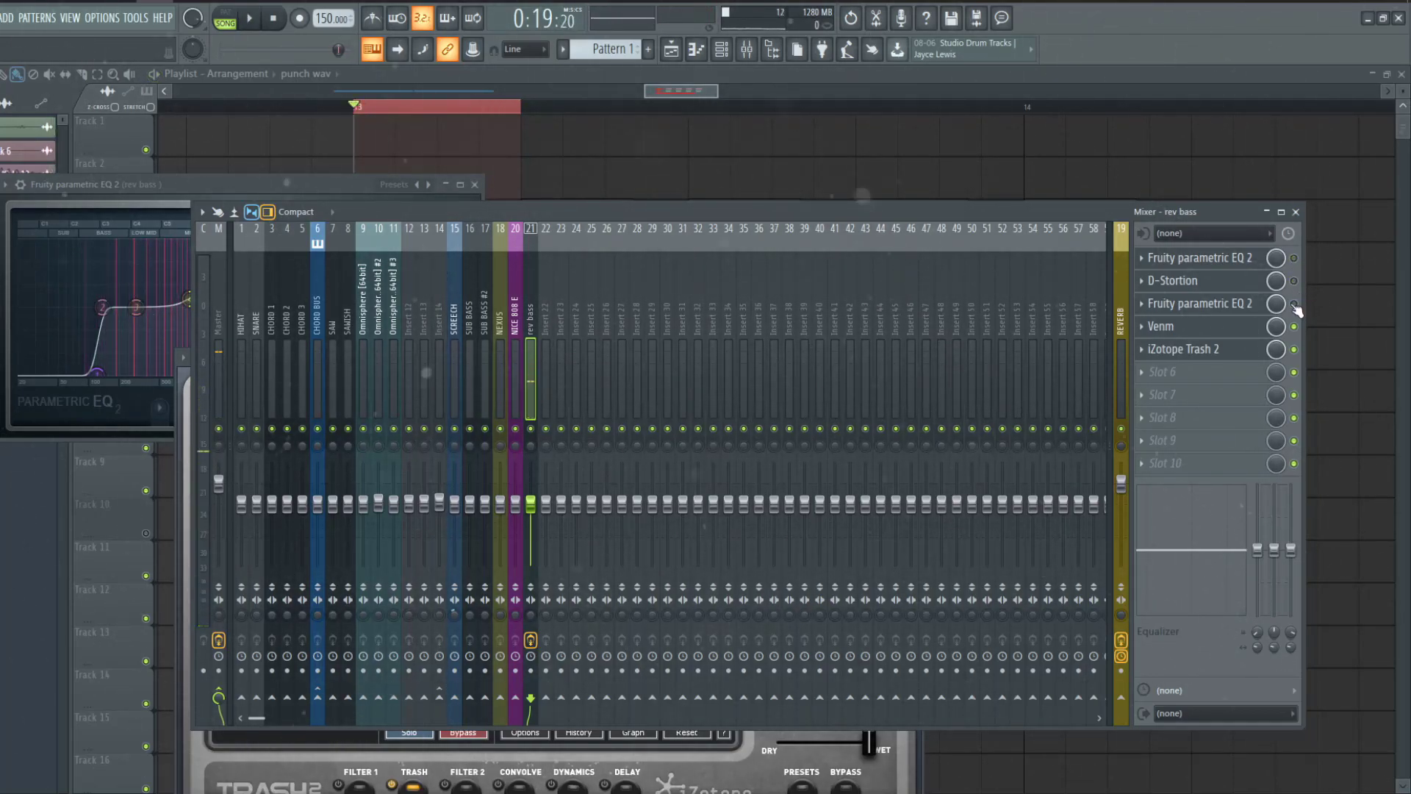
{"action": "left_click", "coordinate": [1141, 440]}
{"action": "left_click", "coordinate": [895, 378]}
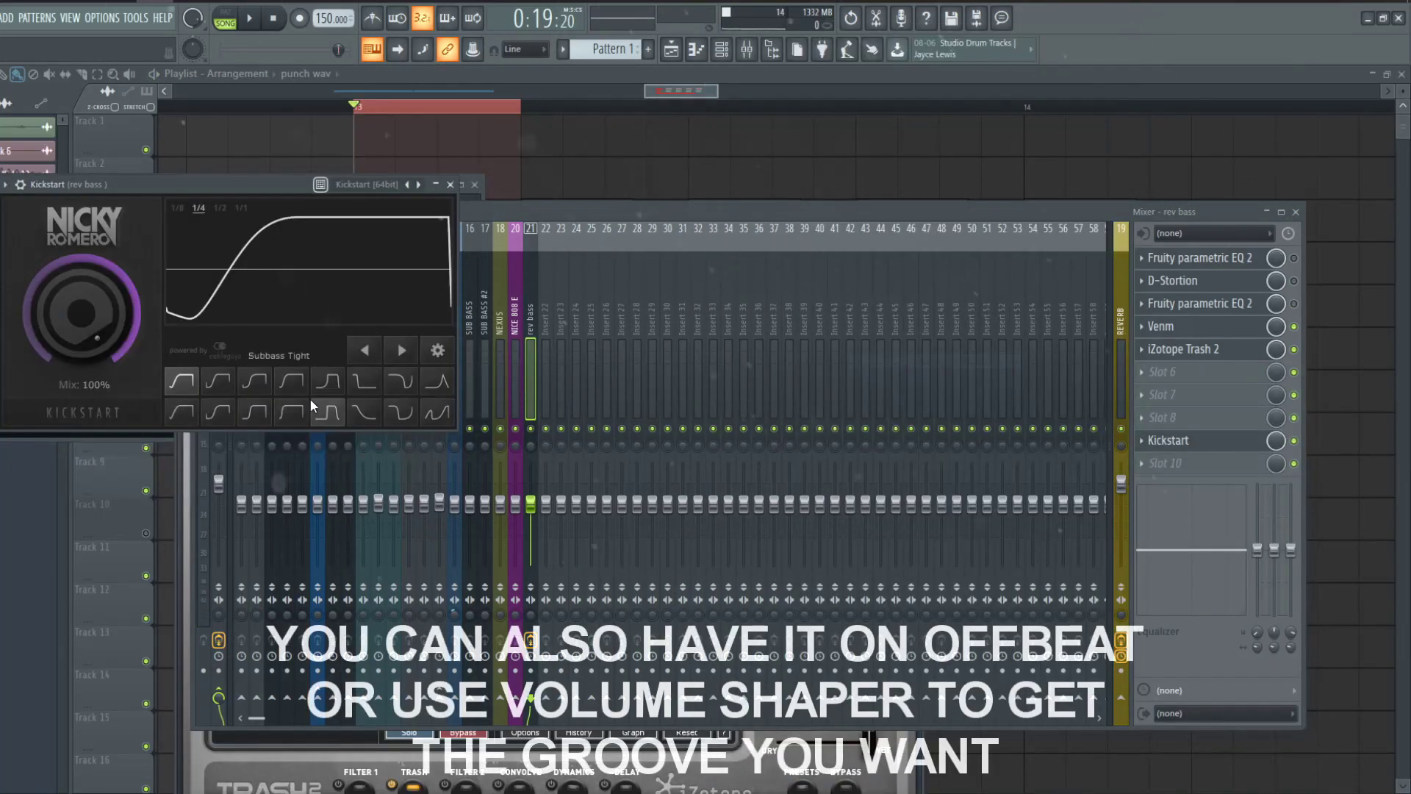
- Switch Kickstart to a different 1/4 ducking curve, then show the rev bass notes in the piano roll
{"action": "left_click", "coordinate": [263, 415]}
{"action": "left_click", "coordinate": [557, 210]}
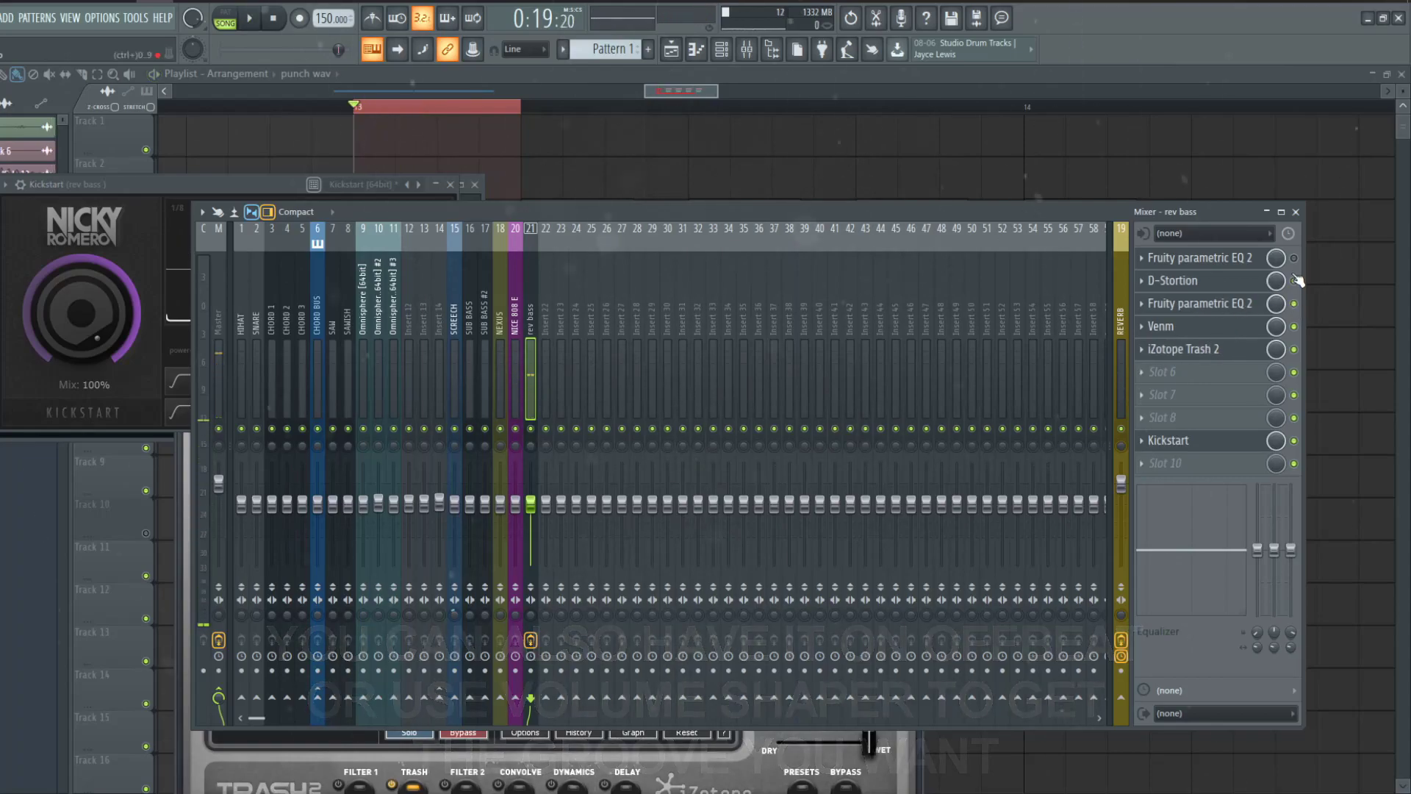
{"action": "left_click", "coordinate": [1167, 440]}
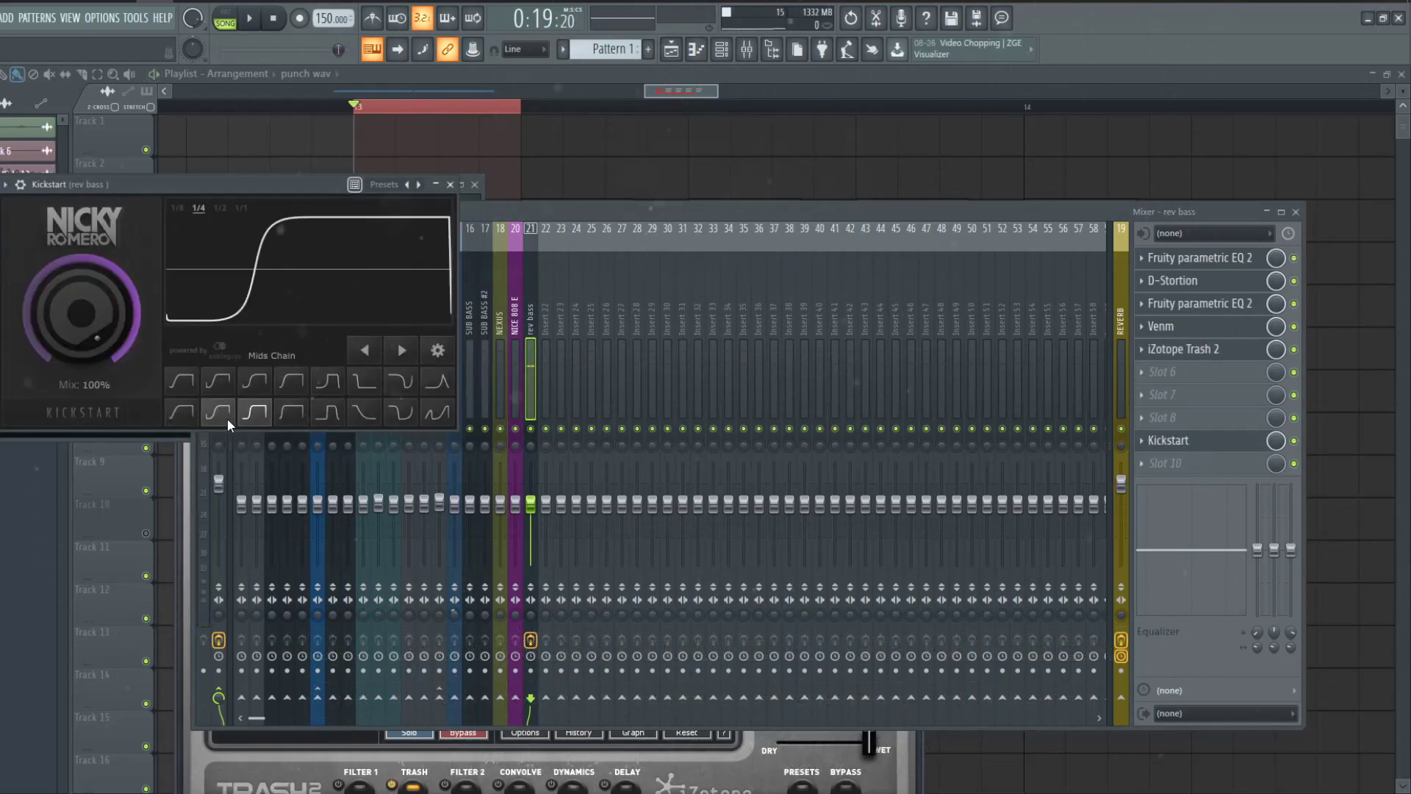
{"action": "left_click", "coordinate": [256, 382]}
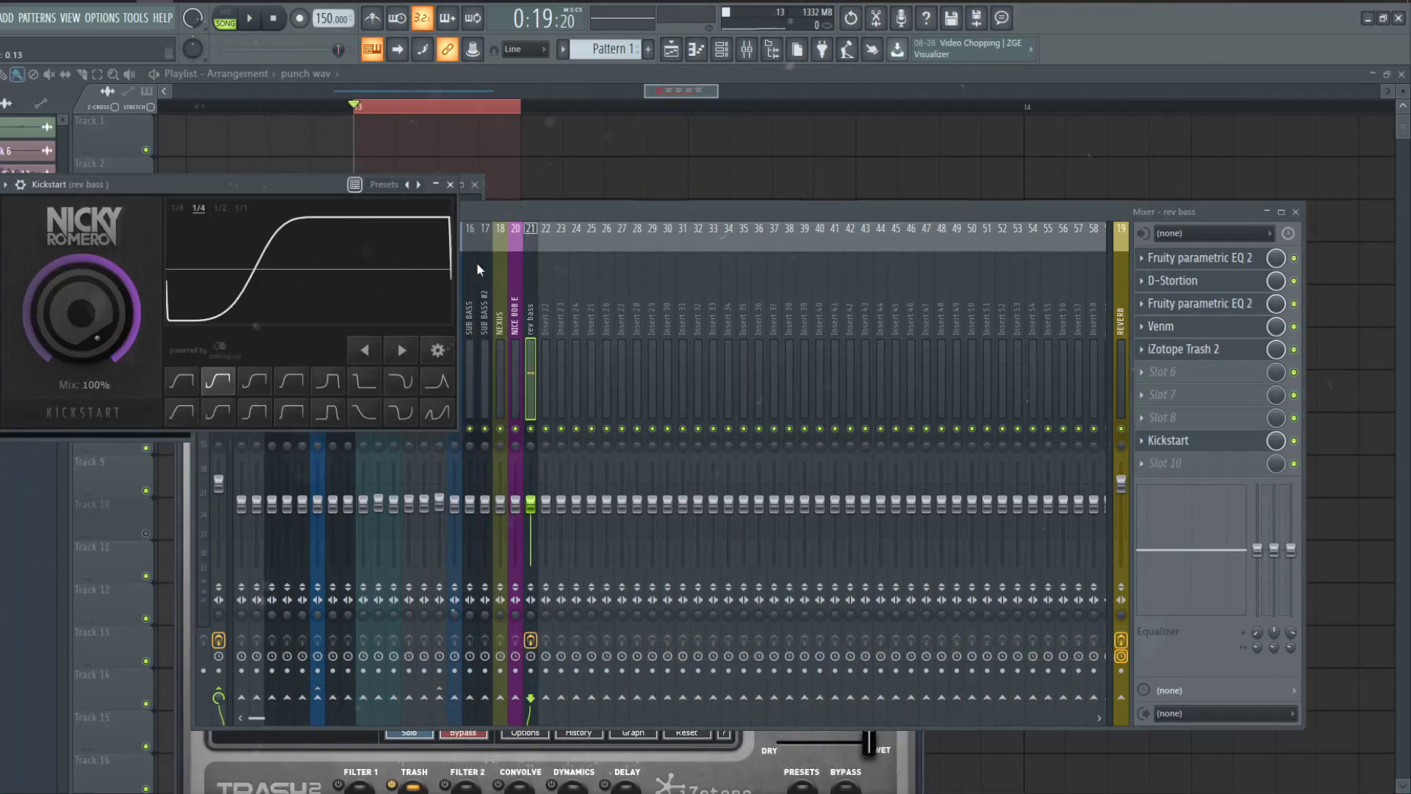
{"action": "left_click", "coordinate": [662, 265]}
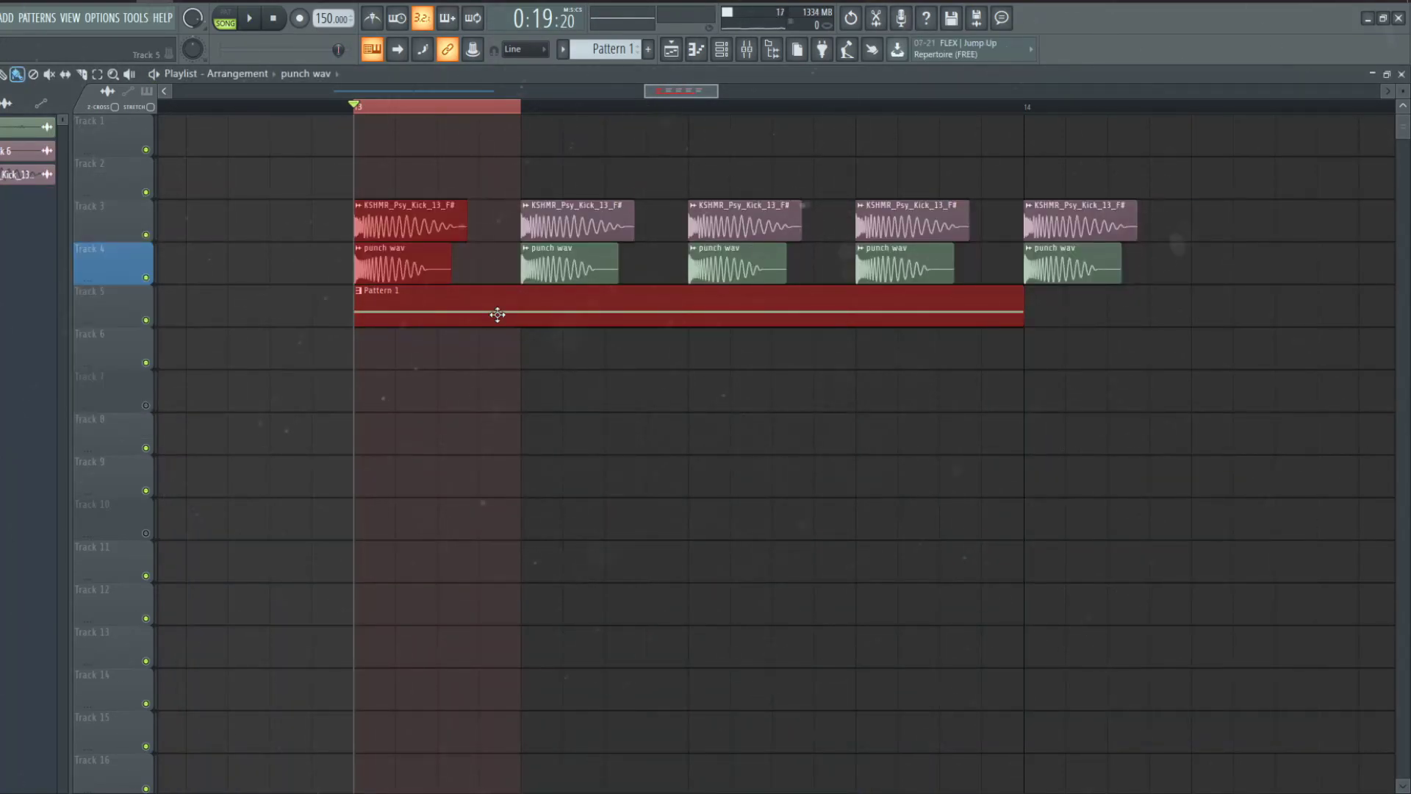
{"action": "key", "text": "F7"}
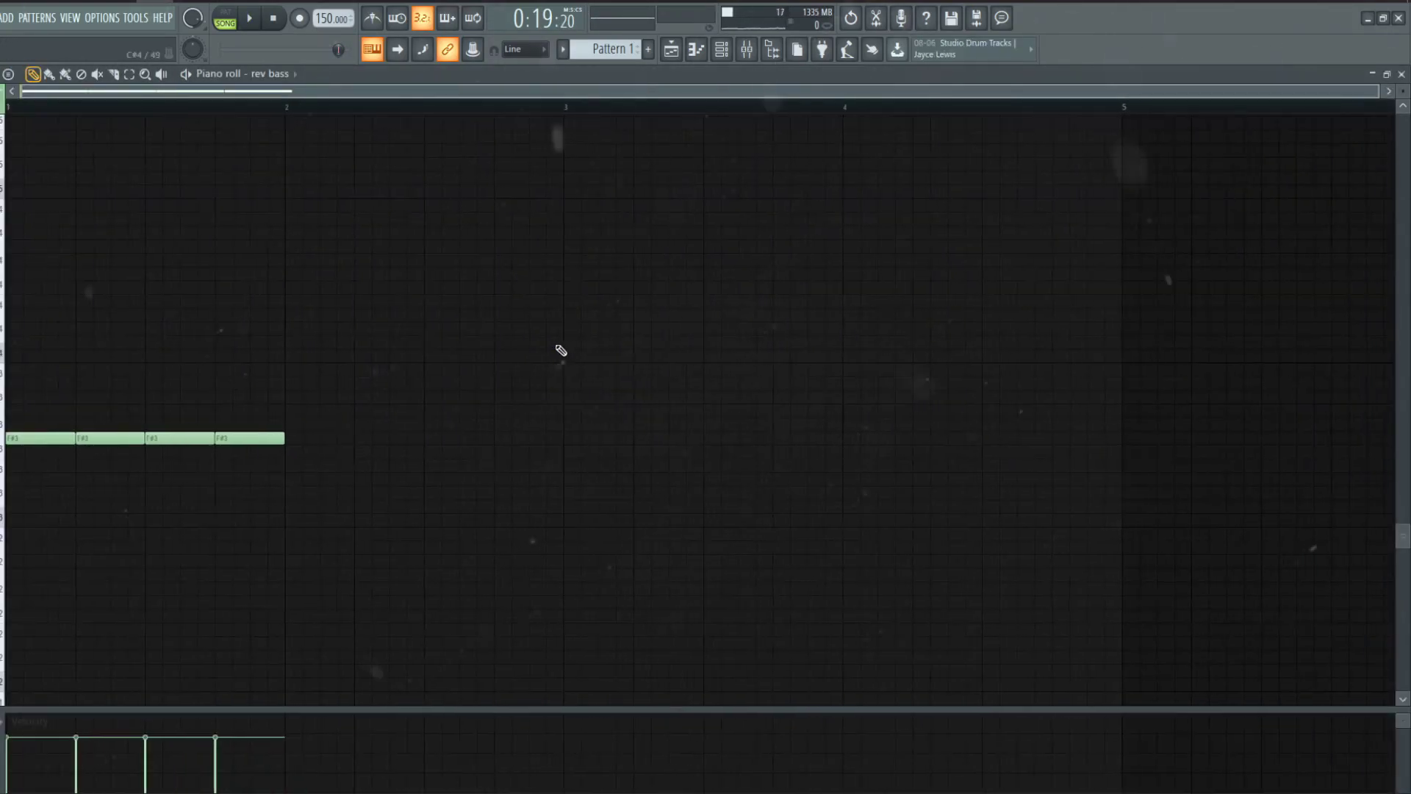
{"action": "left_click", "coordinate": [720, 50]}
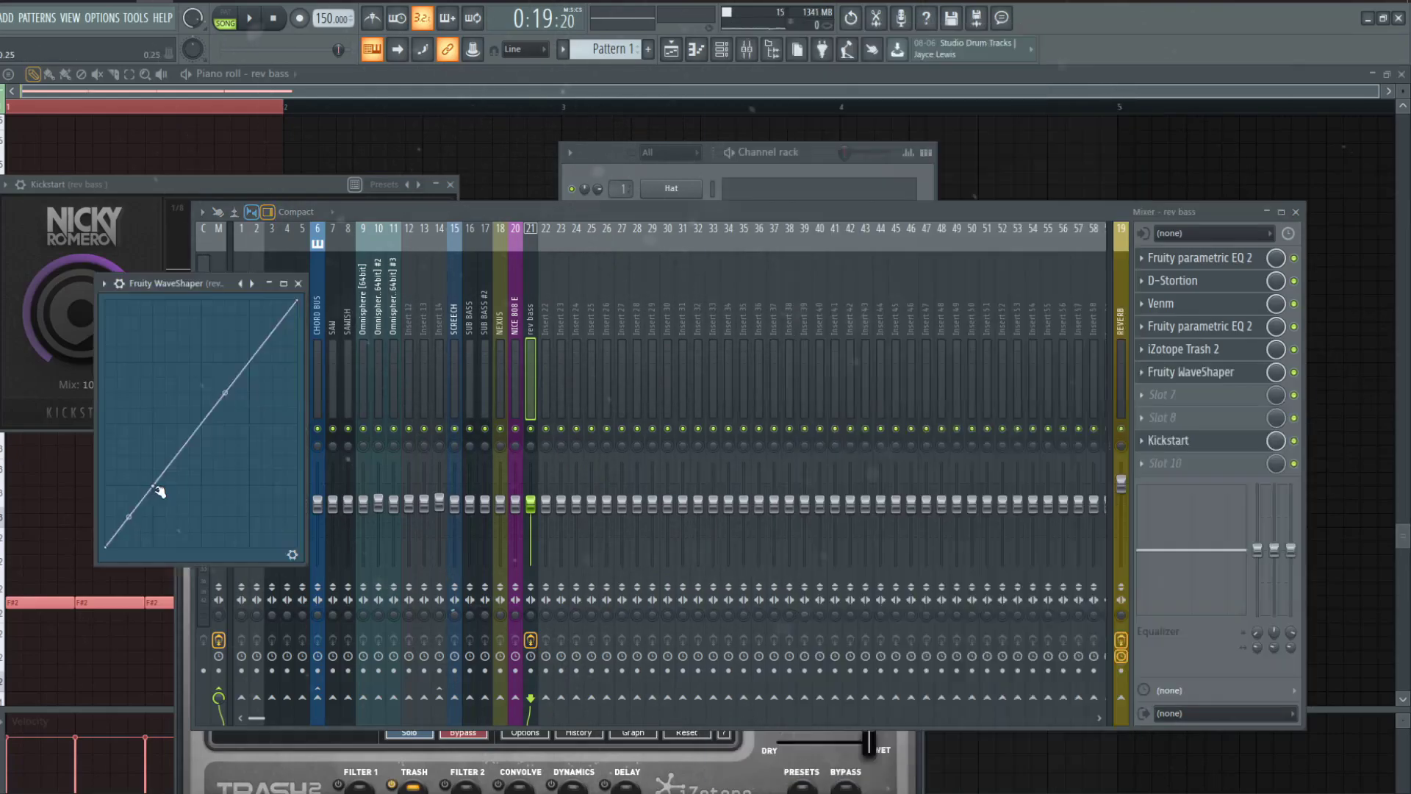
- Bend the Fruity WaveShaper curve into a near-vertical rise with a flat top while auditioning the loop
{"action": "left_click_drag", "start_coordinate": [154, 491], "coordinate": [157, 311]}
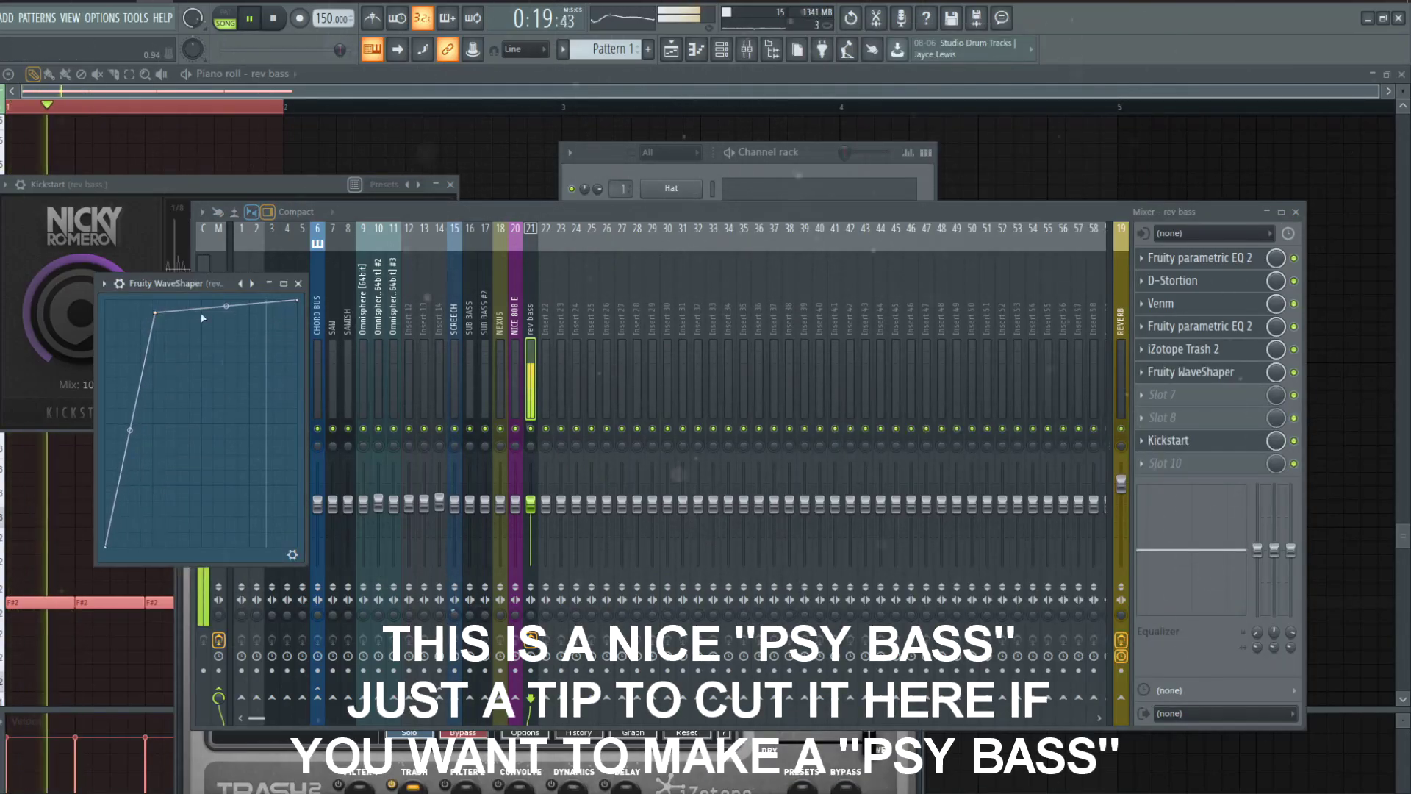
{"action": "key", "text": "space"}
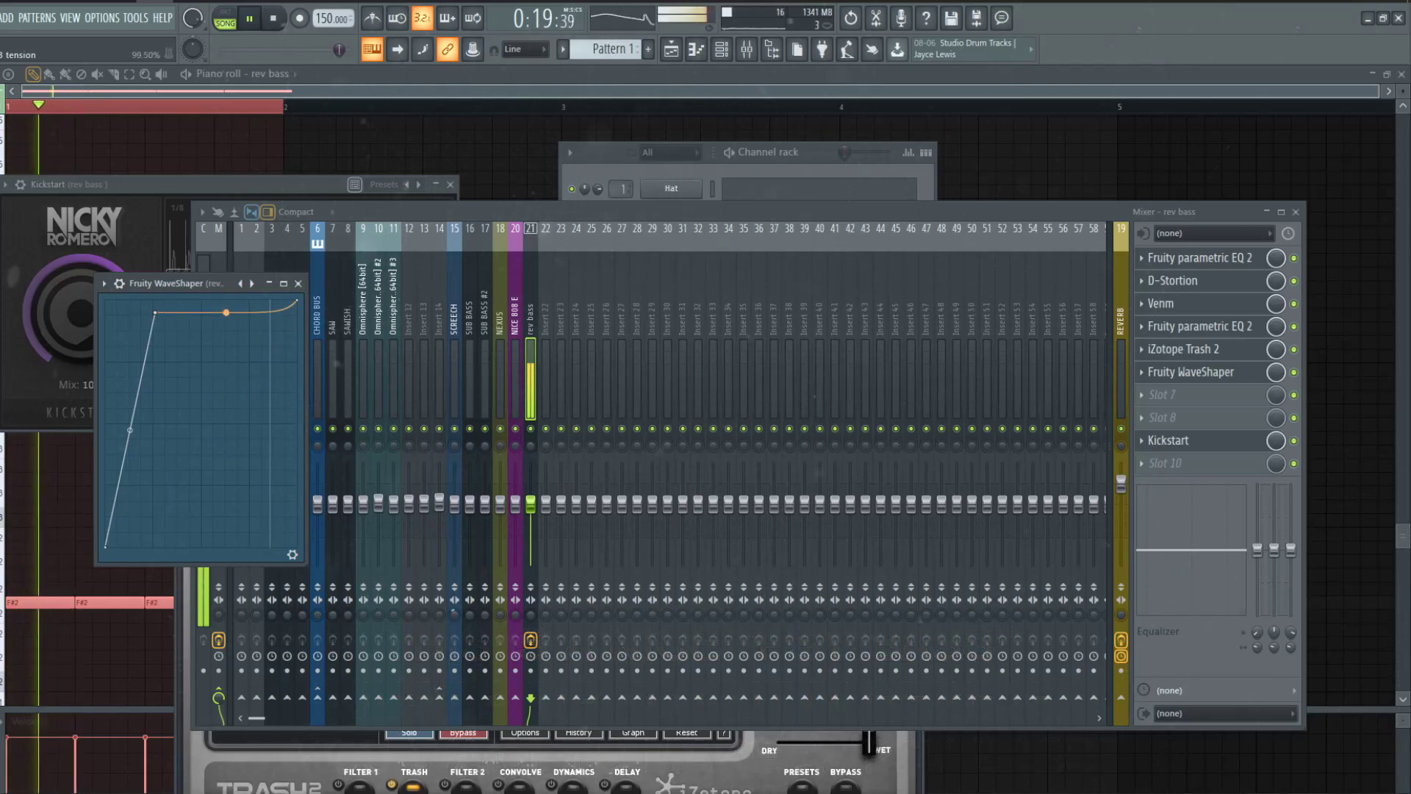
{"action": "left_click_drag", "start_coordinate": [158, 315], "coordinate": [114, 317]}
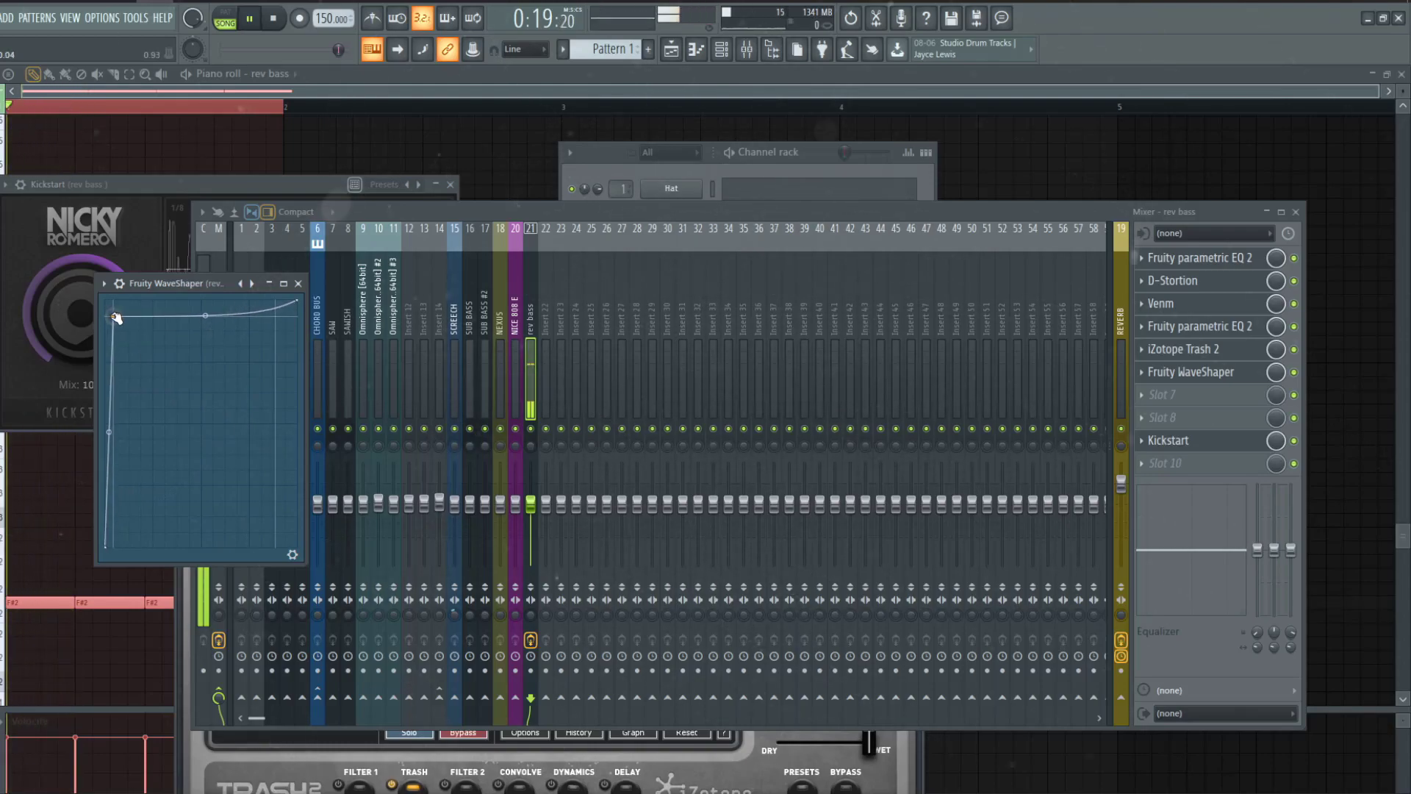
{"action": "mouse_move", "coordinate": [119, 317]}
{"action": "left_mouse_down"}
{"action": "mouse_move", "coordinate": [118, 300]}
{"action": "mouse_move", "coordinate": [124, 330]}
{"action": "left_mouse_up"}
{"action": "left_click_drag", "start_coordinate": [211, 327], "coordinate": [209, 307]}
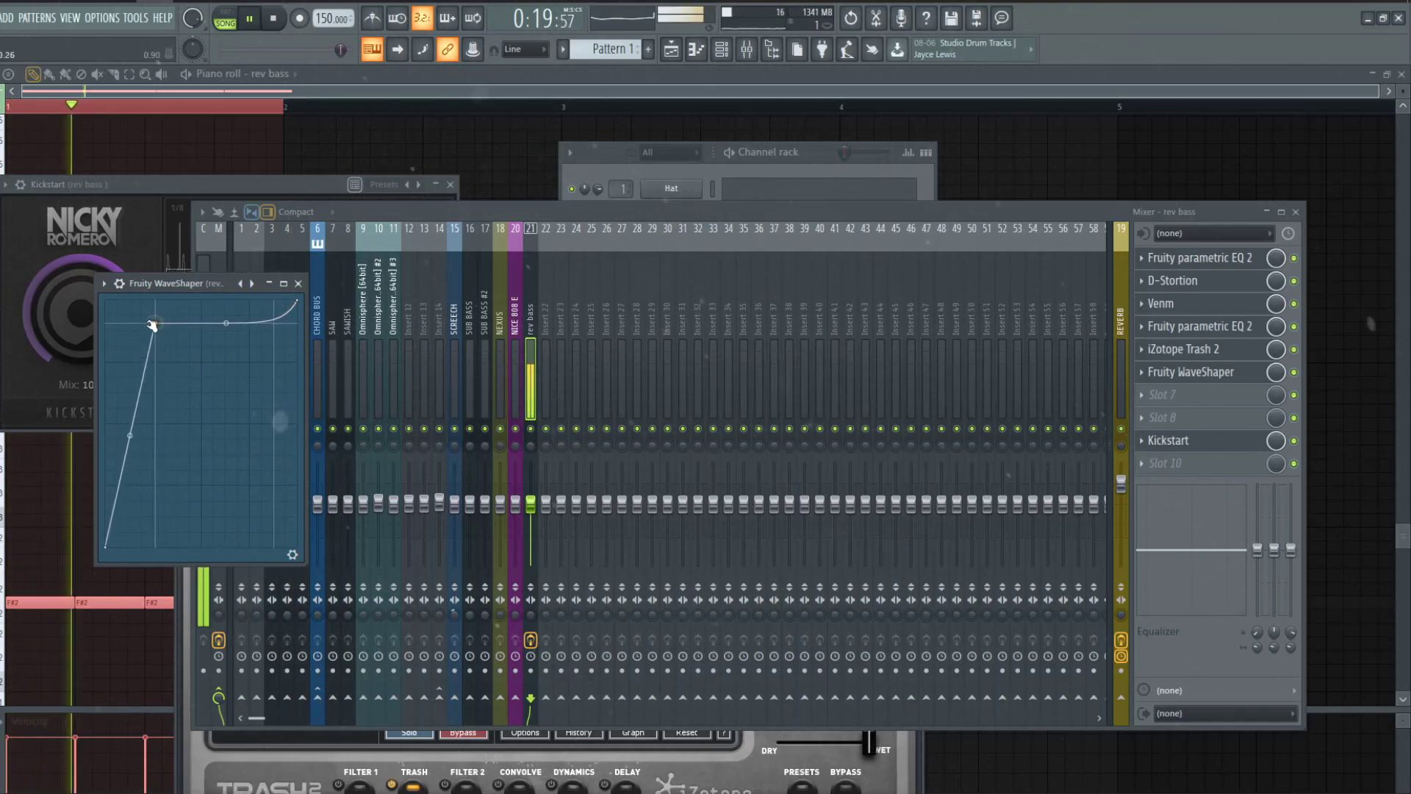
{"action": "mouse_move", "coordinate": [125, 324]}
{"action": "left_mouse_down"}
{"action": "mouse_move", "coordinate": [131, 351]}
{"action": "mouse_move", "coordinate": [119, 295]}
{"action": "mouse_move", "coordinate": [117, 321]}
{"action": "left_mouse_up"}
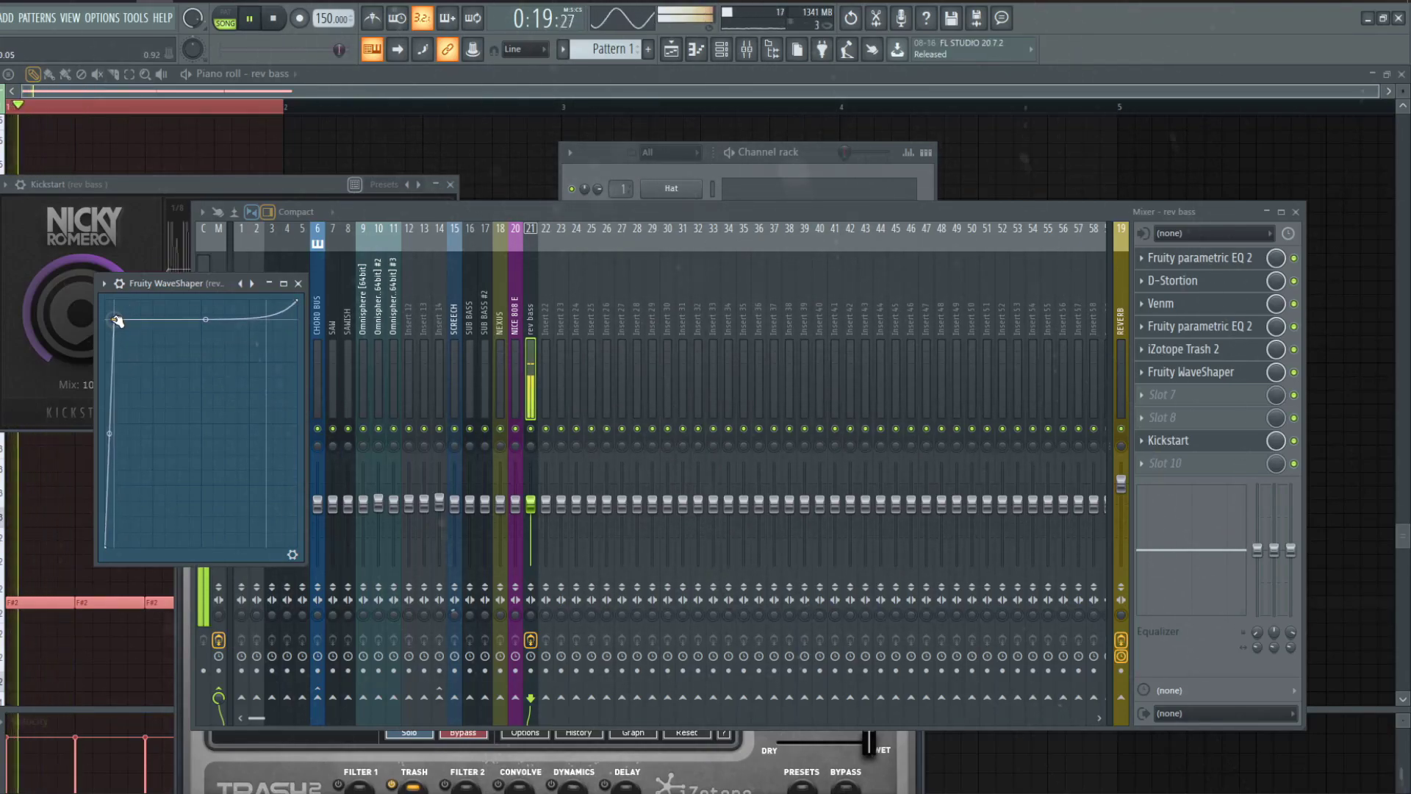
{"action": "key", "text": "space"}
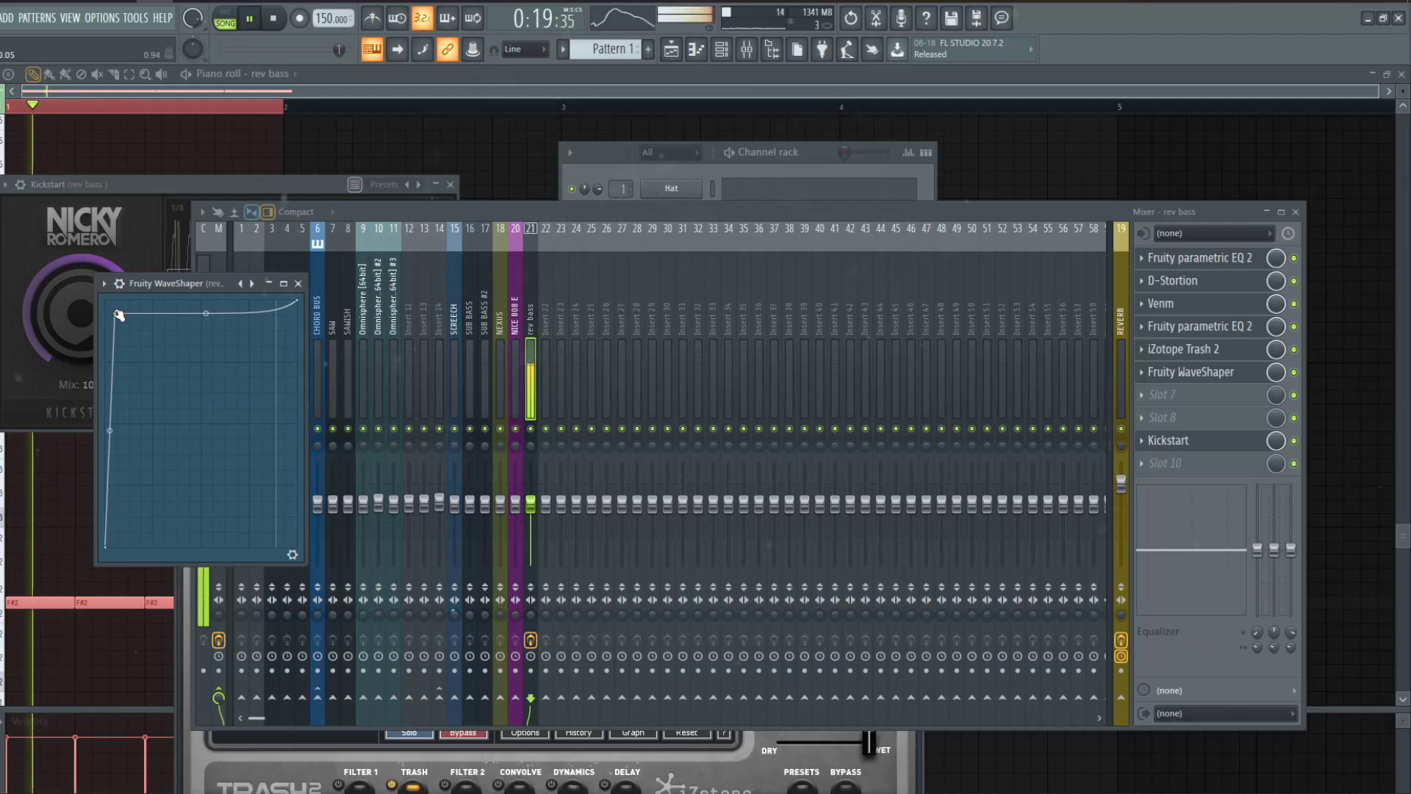
{"action": "key", "text": "F12"}
{"action": "left_click", "coordinate": [722, 50]}
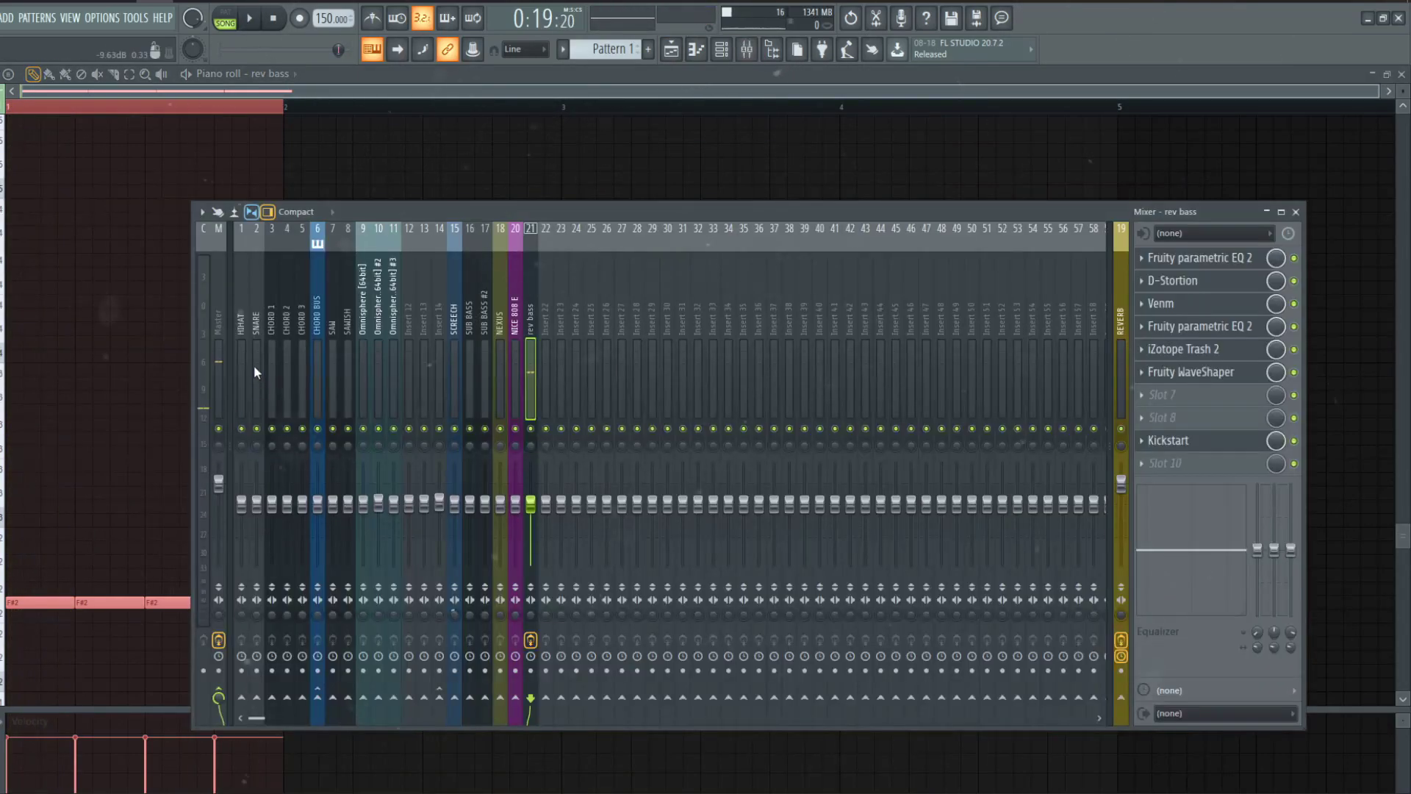
- Watch the Master track's SPAN spectrum during playback, then show the playlist
{"action": "left_click", "coordinate": [221, 350]}
{"action": "left_click", "coordinate": [1169, 442]}
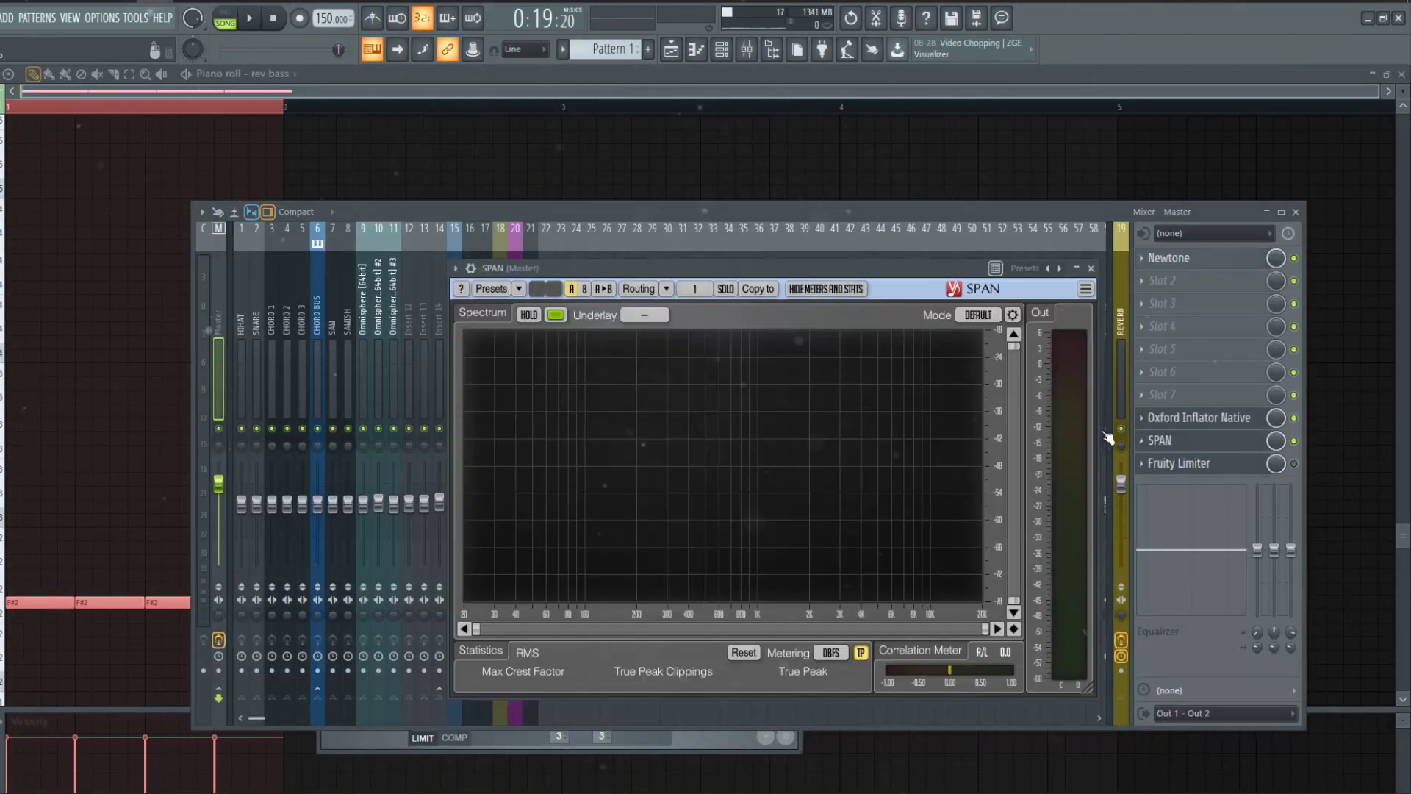
{"action": "key", "text": "space"}
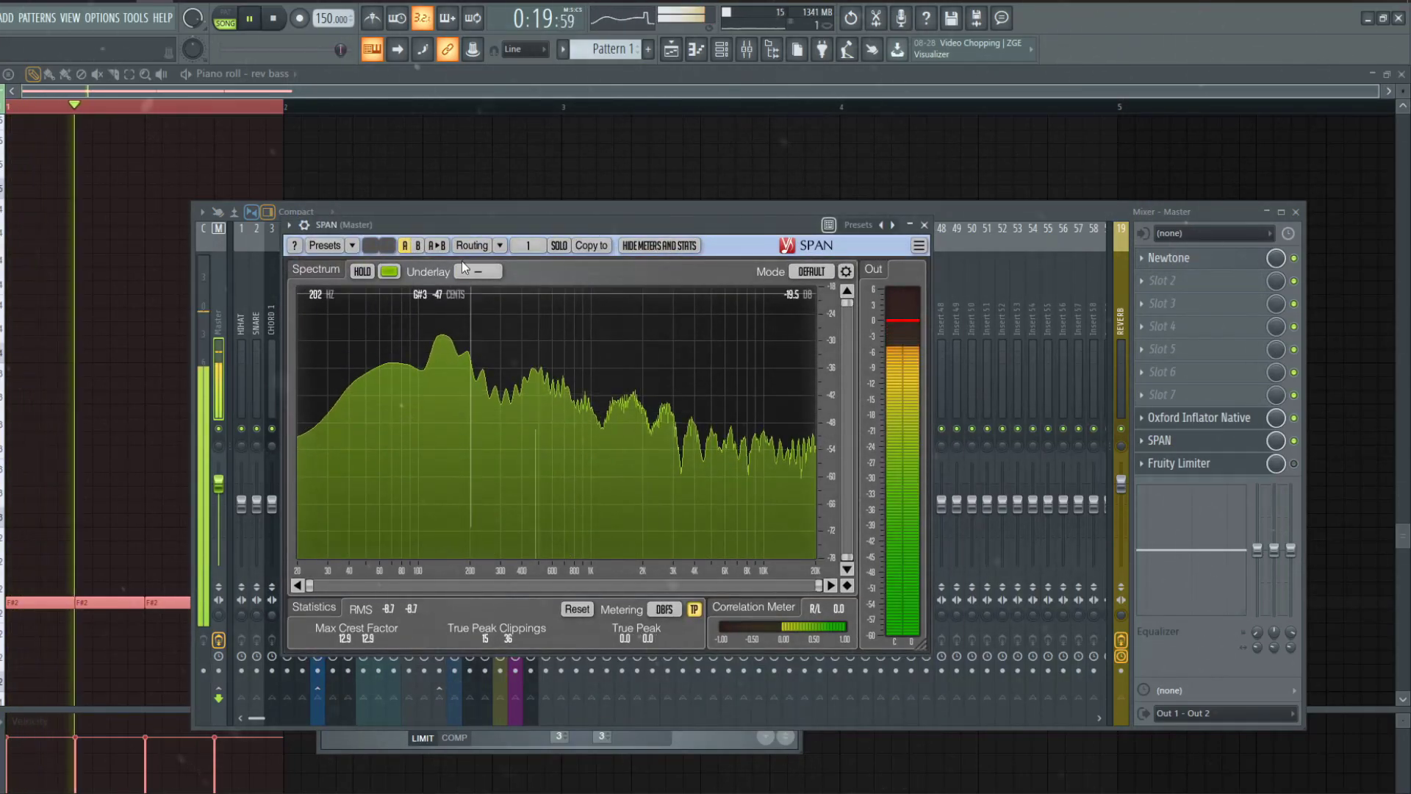
{"action": "key", "text": "F5"}
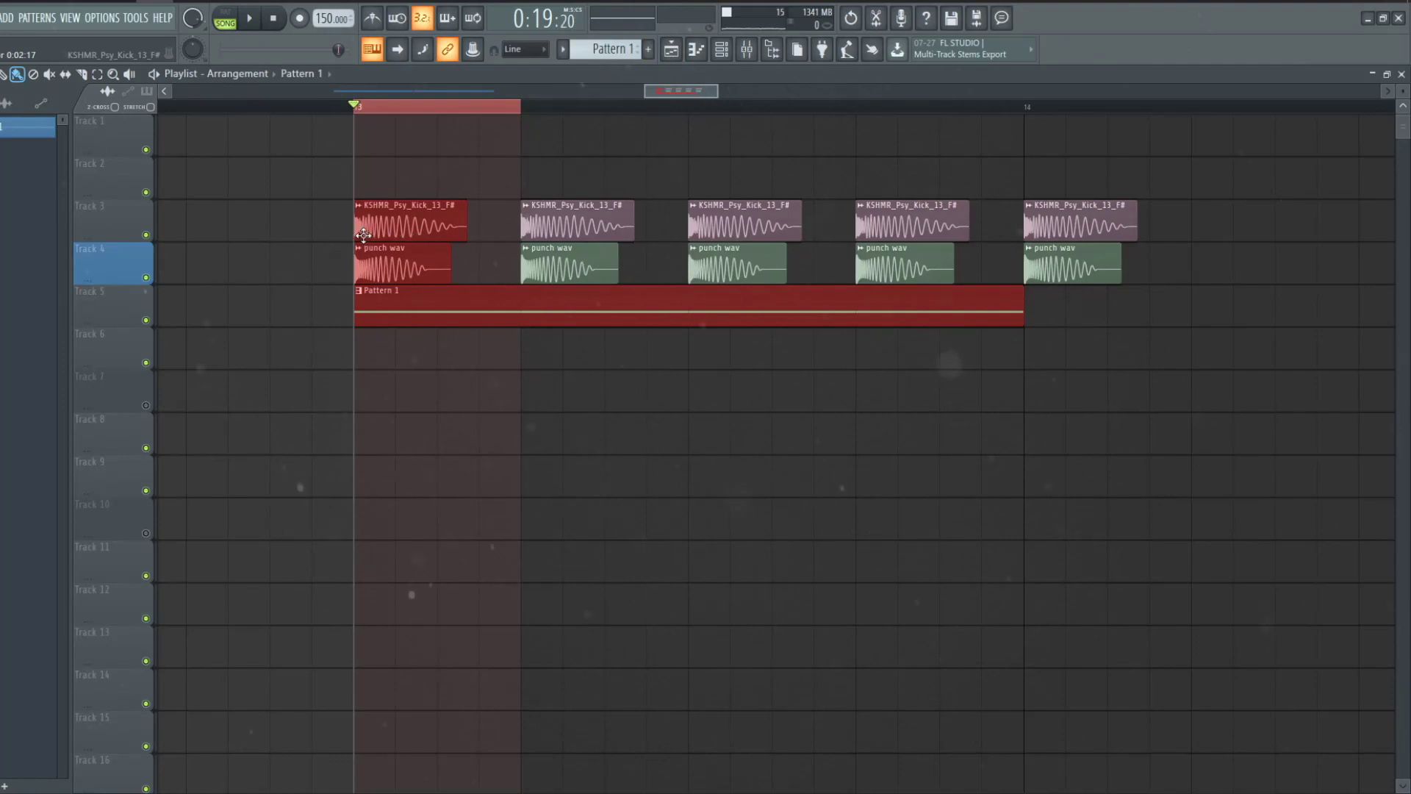
{"action": "scroll", "coordinate": [362, 237], "scroll_direction": "down", "scroll_amount": 3}
{"action": "scroll", "coordinate": [375, 243], "scroll_direction": "down", "scroll_amount": 2}
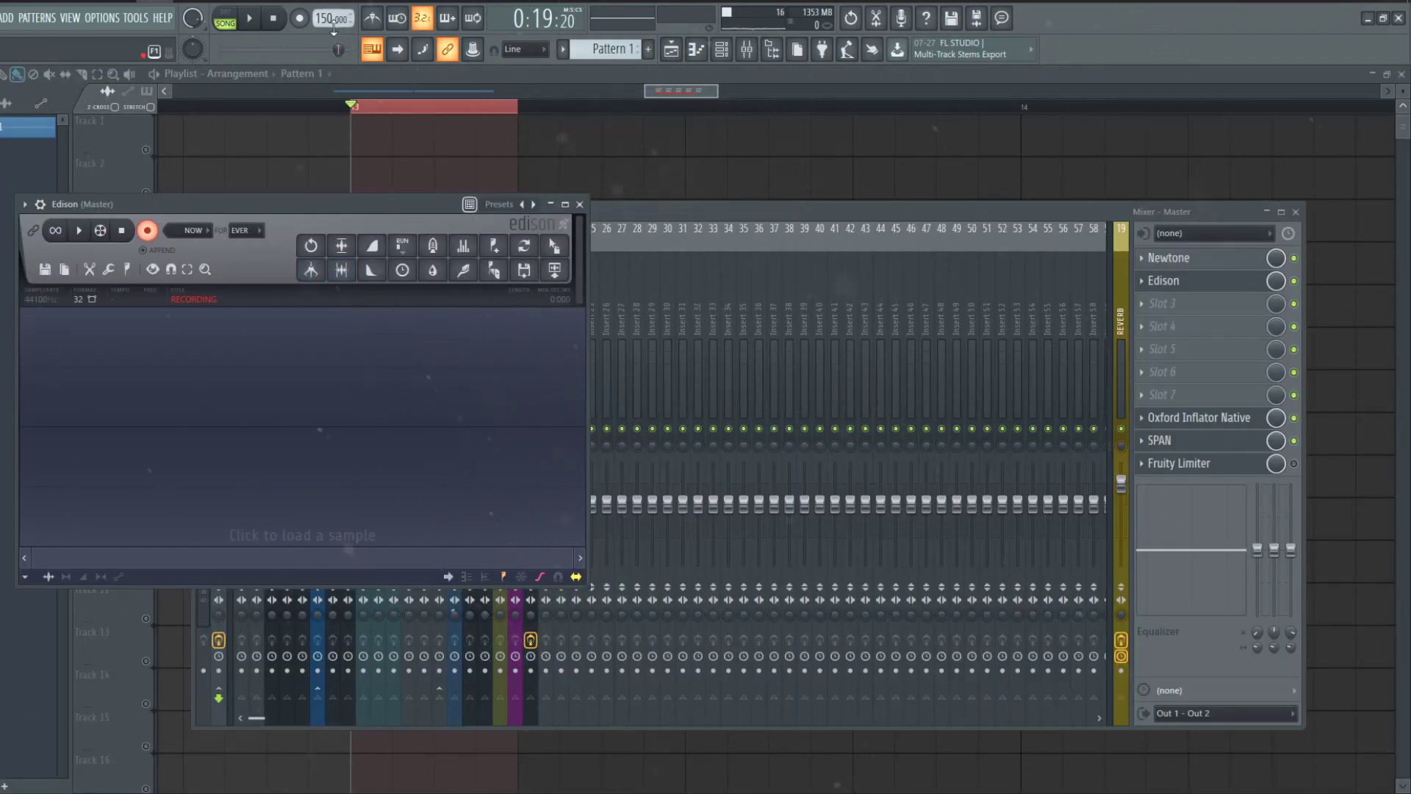
- Record the playing loop in Edison and drag the recording onto Track 6
{"action": "left_click", "coordinate": [251, 19]}
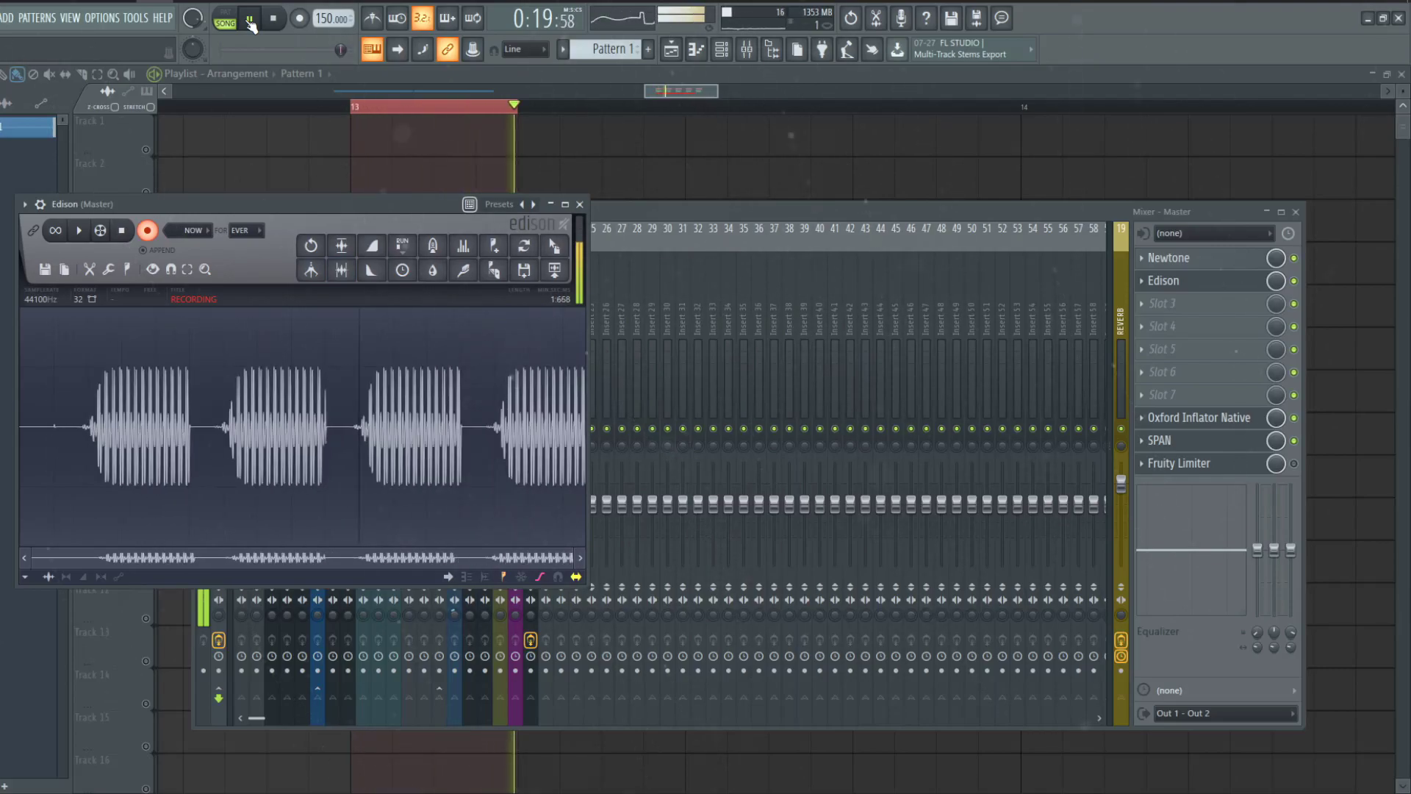
{"action": "left_click", "coordinate": [146, 230]}
{"action": "left_click_drag", "start_coordinate": [574, 251], "coordinate": [411, 338]}
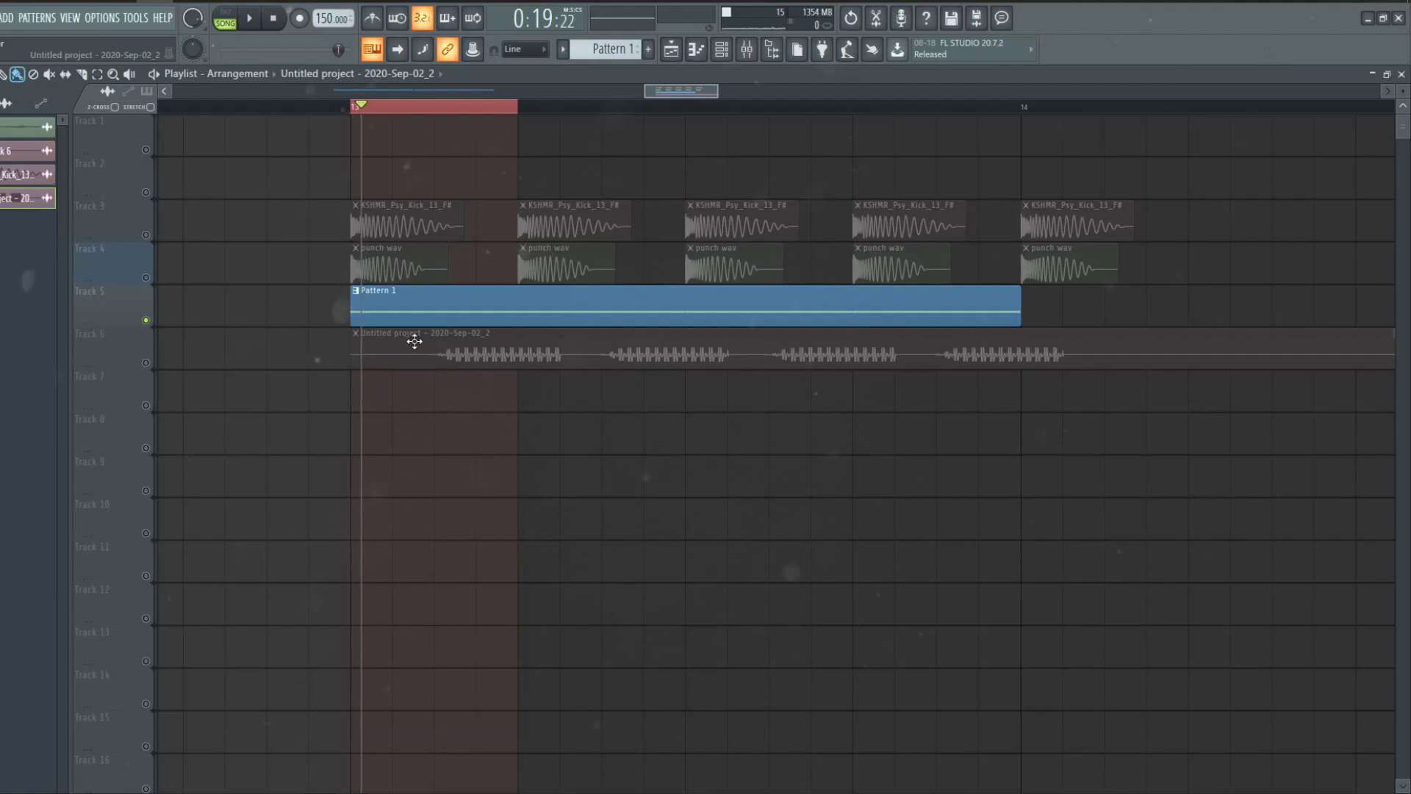
- Shift the recorded clip left, then trim the reversed Track 6 clip to the loop length
{"action": "left_click_drag", "start_coordinate": [415, 343], "coordinate": [368, 346]}
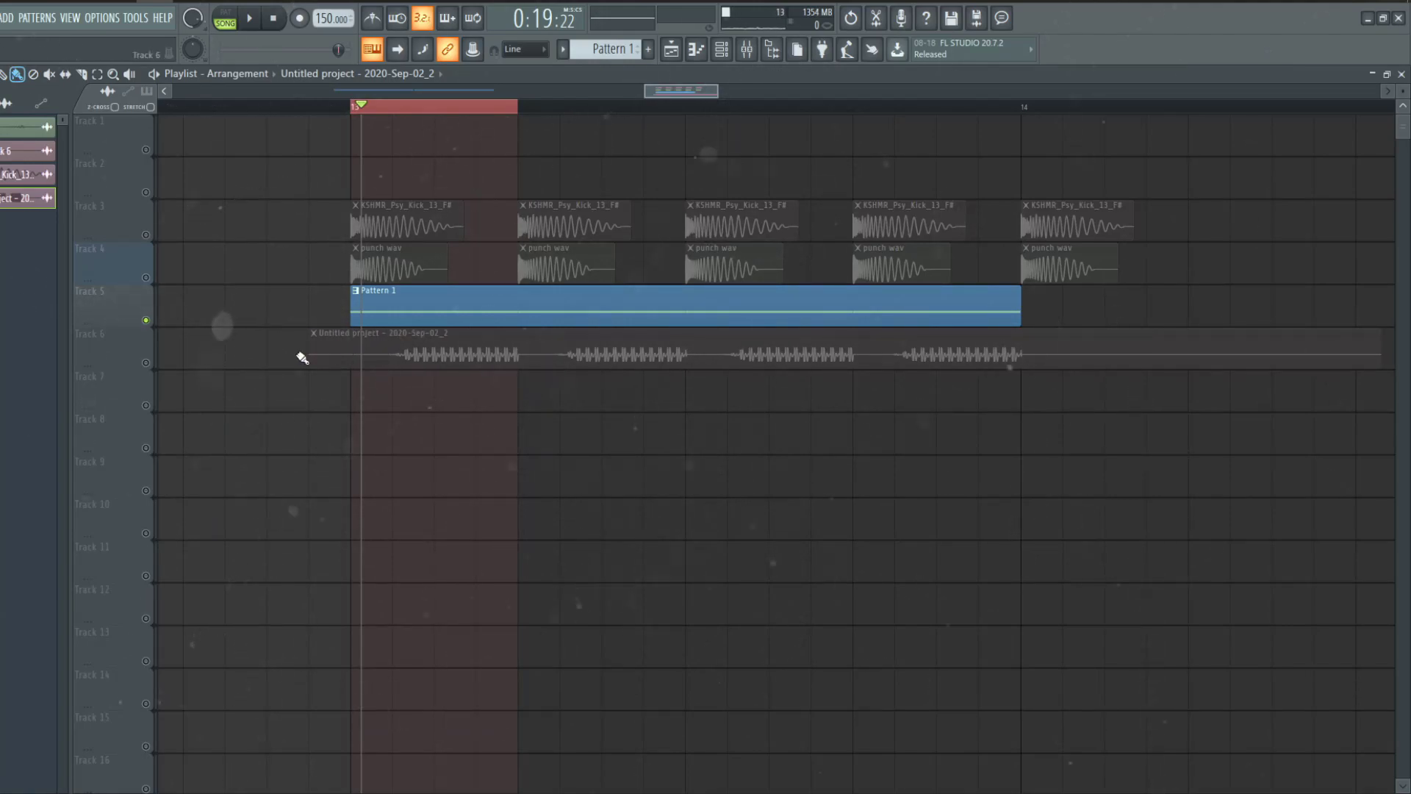
{"action": "scroll", "coordinate": [303, 358], "scroll_direction": "up", "scroll_amount": 3}
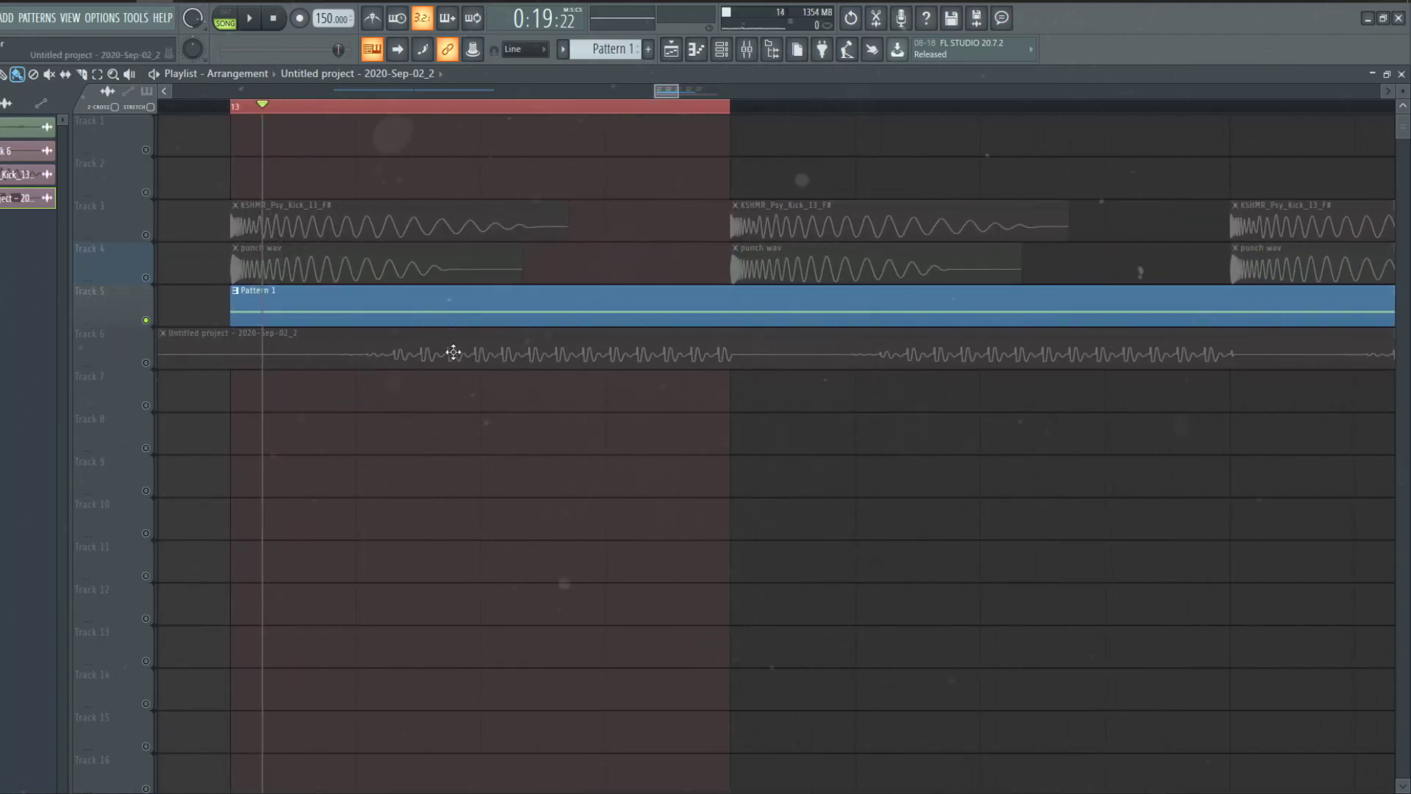
{"action": "scroll", "coordinate": [330, 353], "scroll_direction": "down", "scroll_amount": 3}
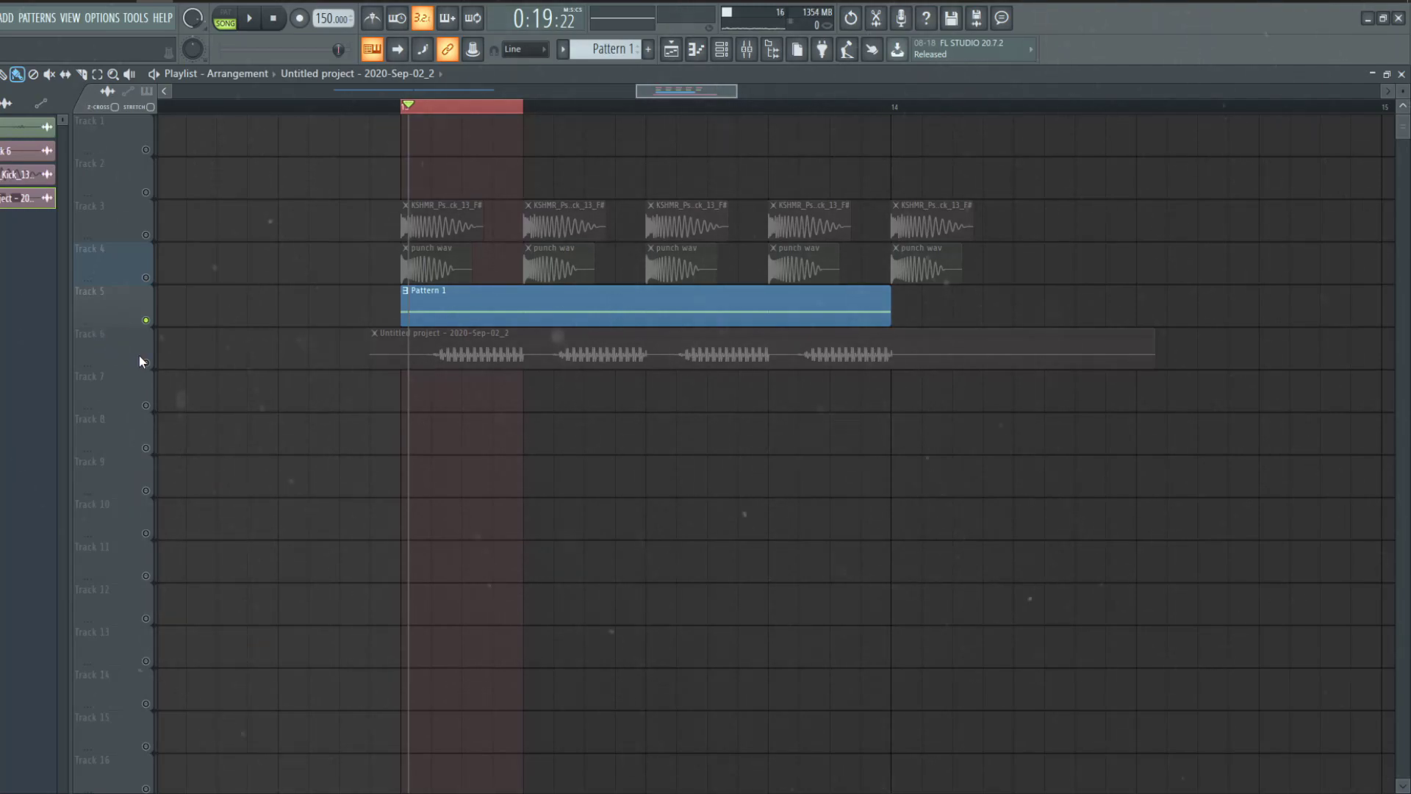
{"action": "scroll", "coordinate": [147, 372], "scroll_direction": "down", "scroll_amount": 2}
{"action": "scroll", "coordinate": [309, 342], "scroll_direction": "up", "scroll_amount": 3}
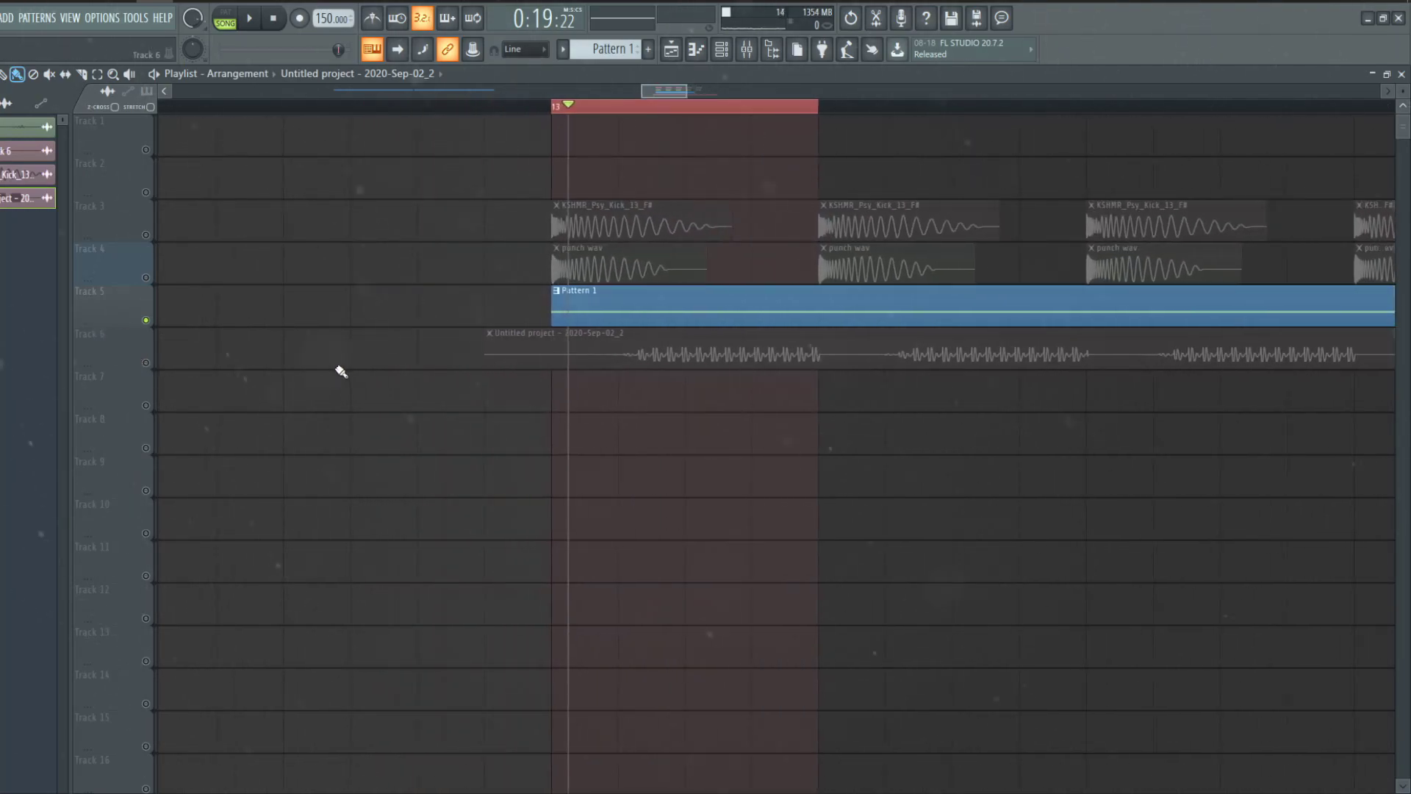
{"action": "scroll", "coordinate": [450, 385], "scroll_direction": "down", "scroll_amount": 3}
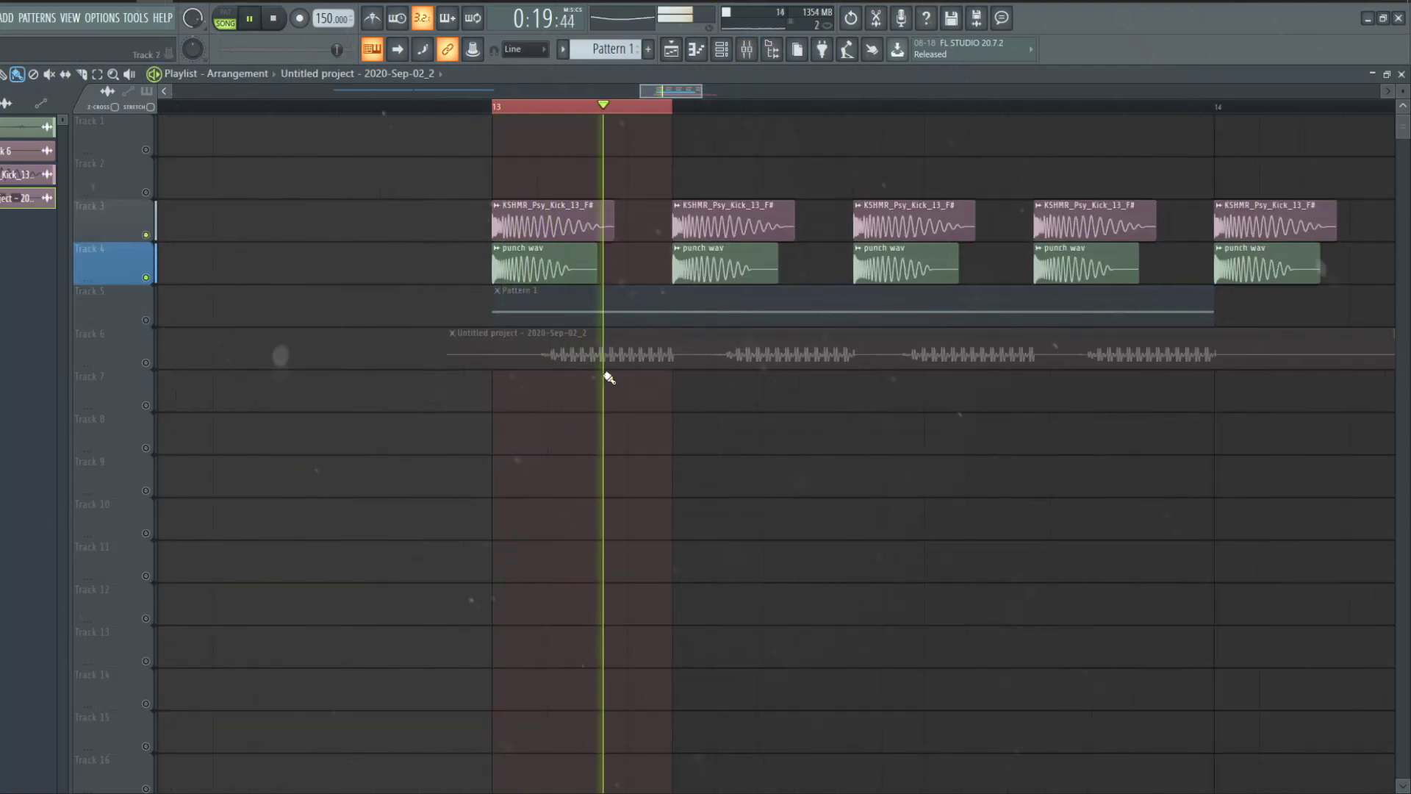
{"action": "scroll", "coordinate": [608, 378], "scroll_direction": "up", "scroll_amount": 2}
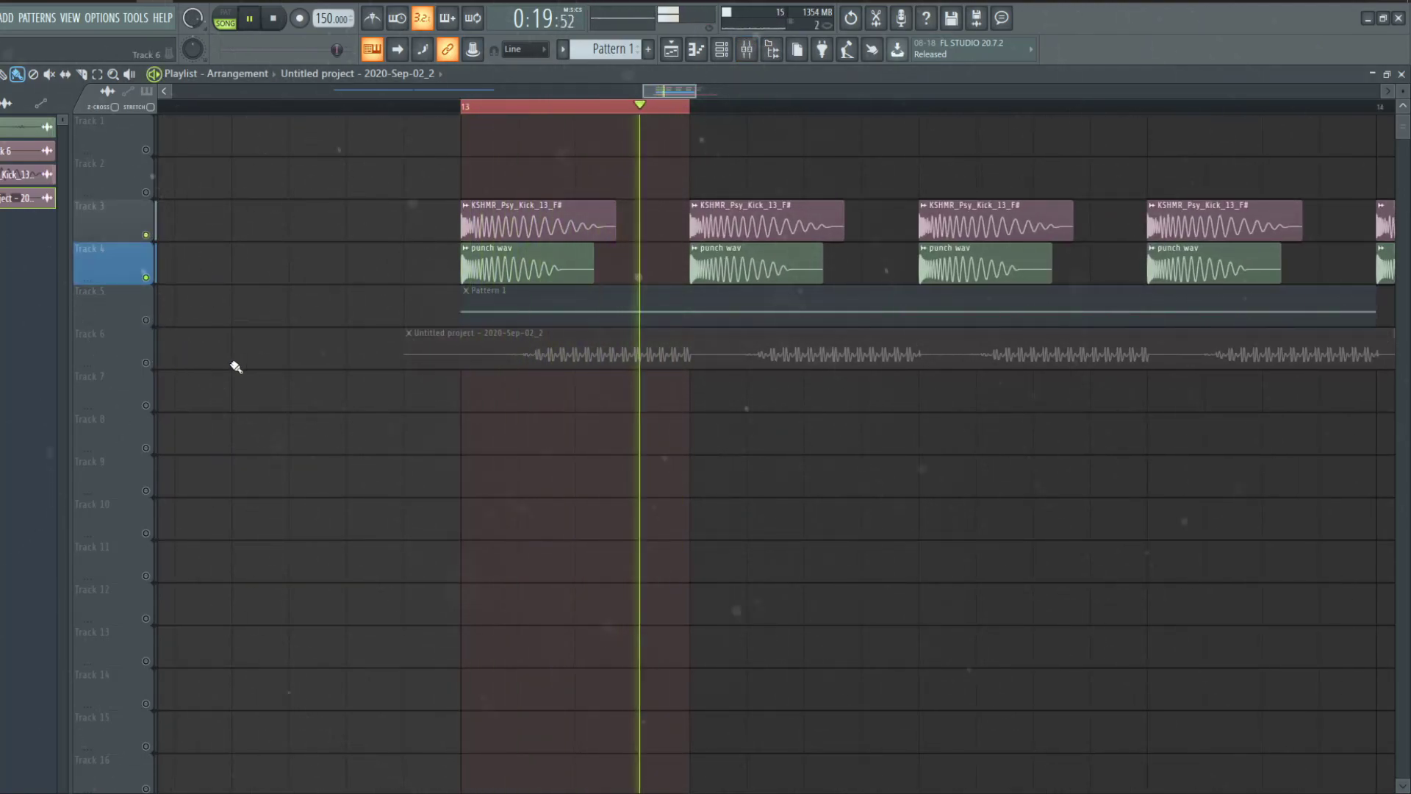
{"action": "scroll", "coordinate": [235, 366], "scroll_direction": "down", "scroll_amount": 3}
{"action": "left_click", "coordinate": [904, 346]}
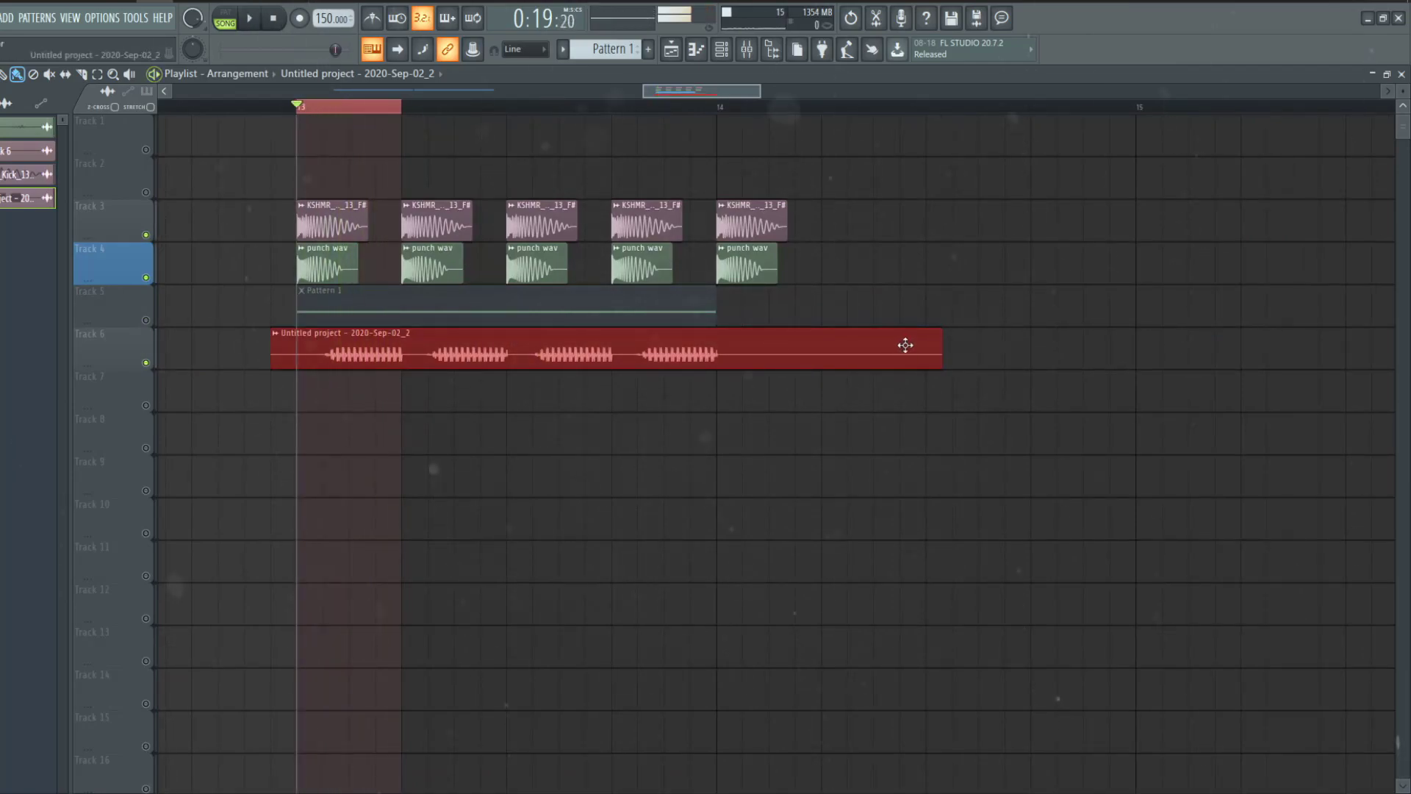
{"action": "left_click_drag", "start_coordinate": [941, 339], "coordinate": [403, 338]}
{"action": "scroll", "coordinate": [711, 352], "scroll_direction": "up", "scroll_amount": 3}
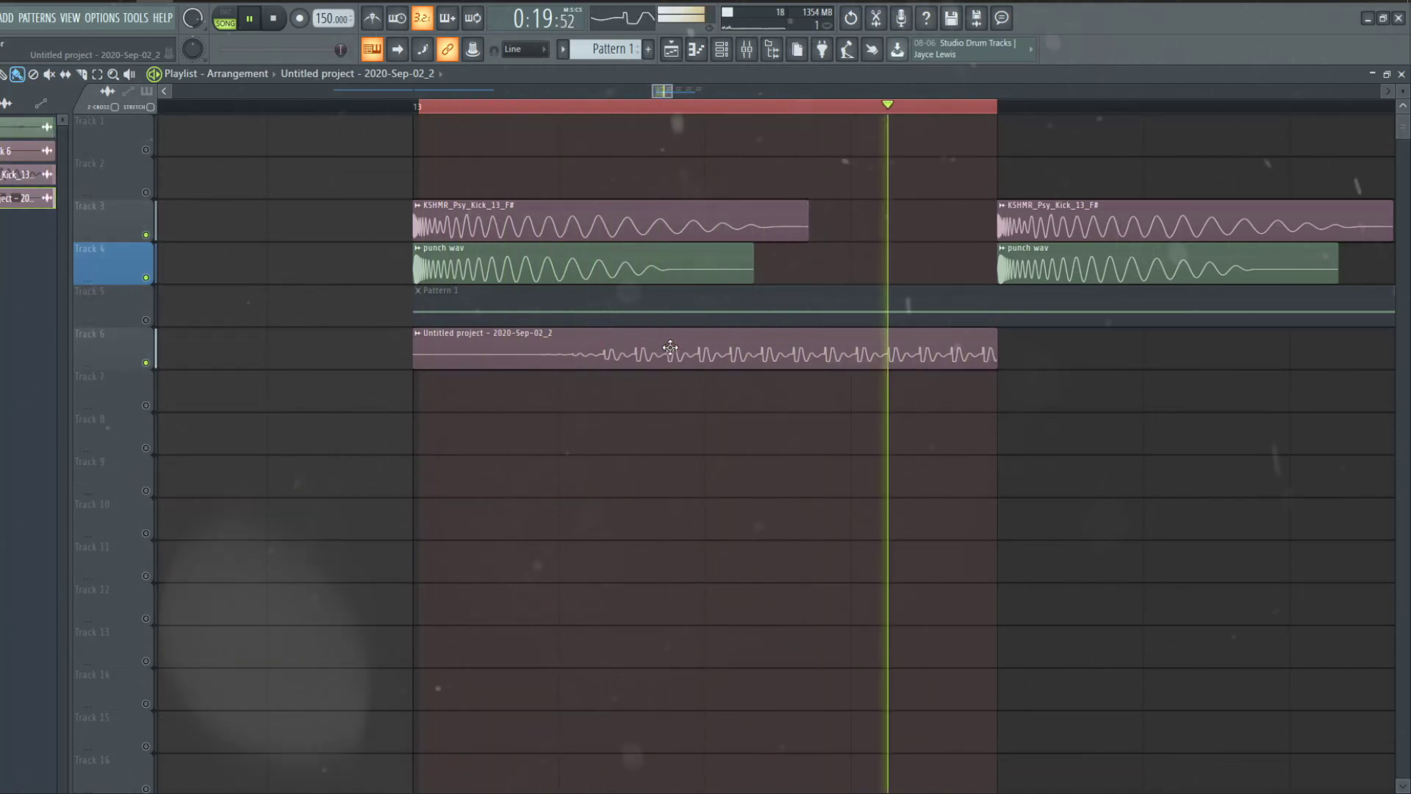
- Copy the clip onto Track 7 and make it unique as Part_1
{"action": "left_click_drag", "start_coordinate": [518, 393], "coordinate": [480, 396]}
{"action": "left_click", "coordinate": [425, 381]}
{"action": "left_click", "coordinate": [542, 404]}
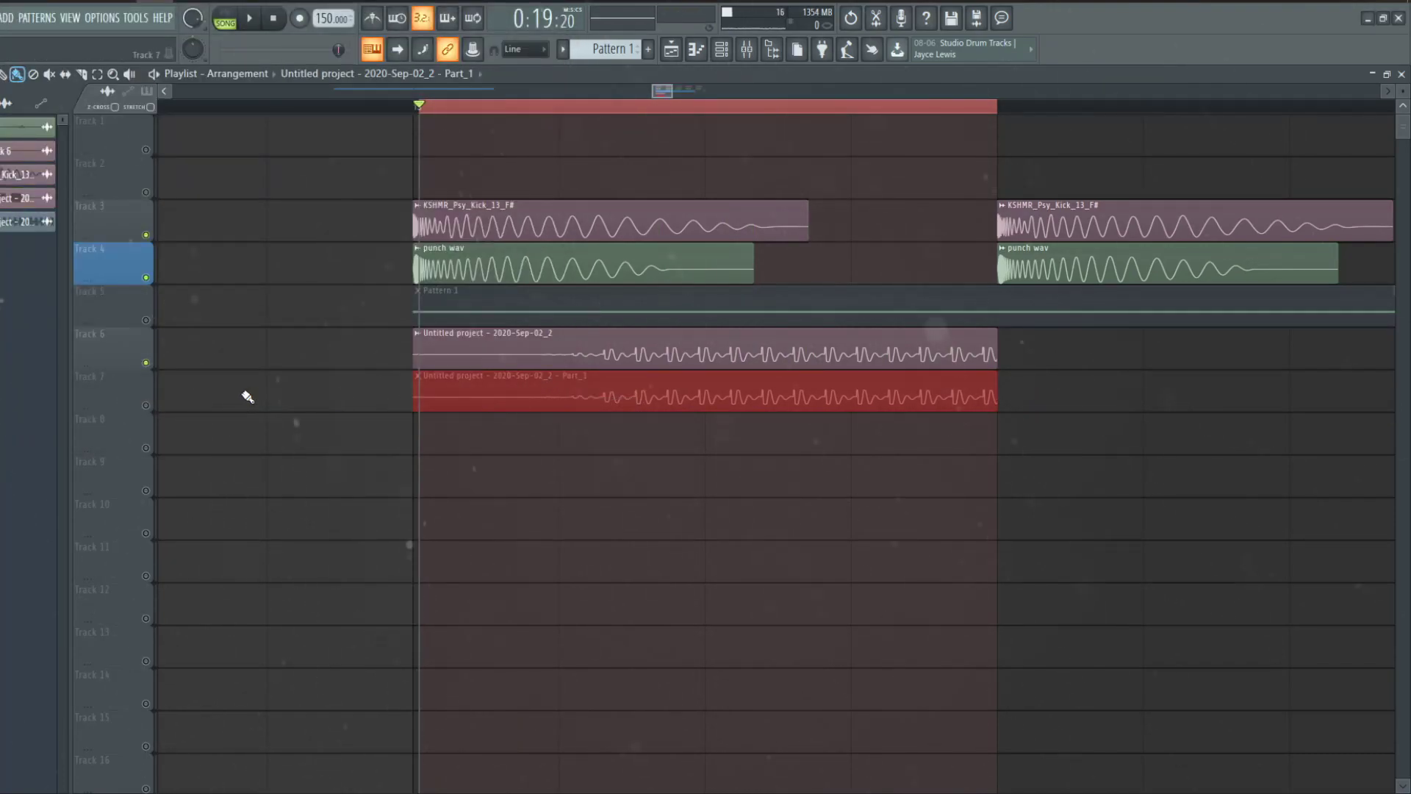
{"action": "key", "text": "F9"}
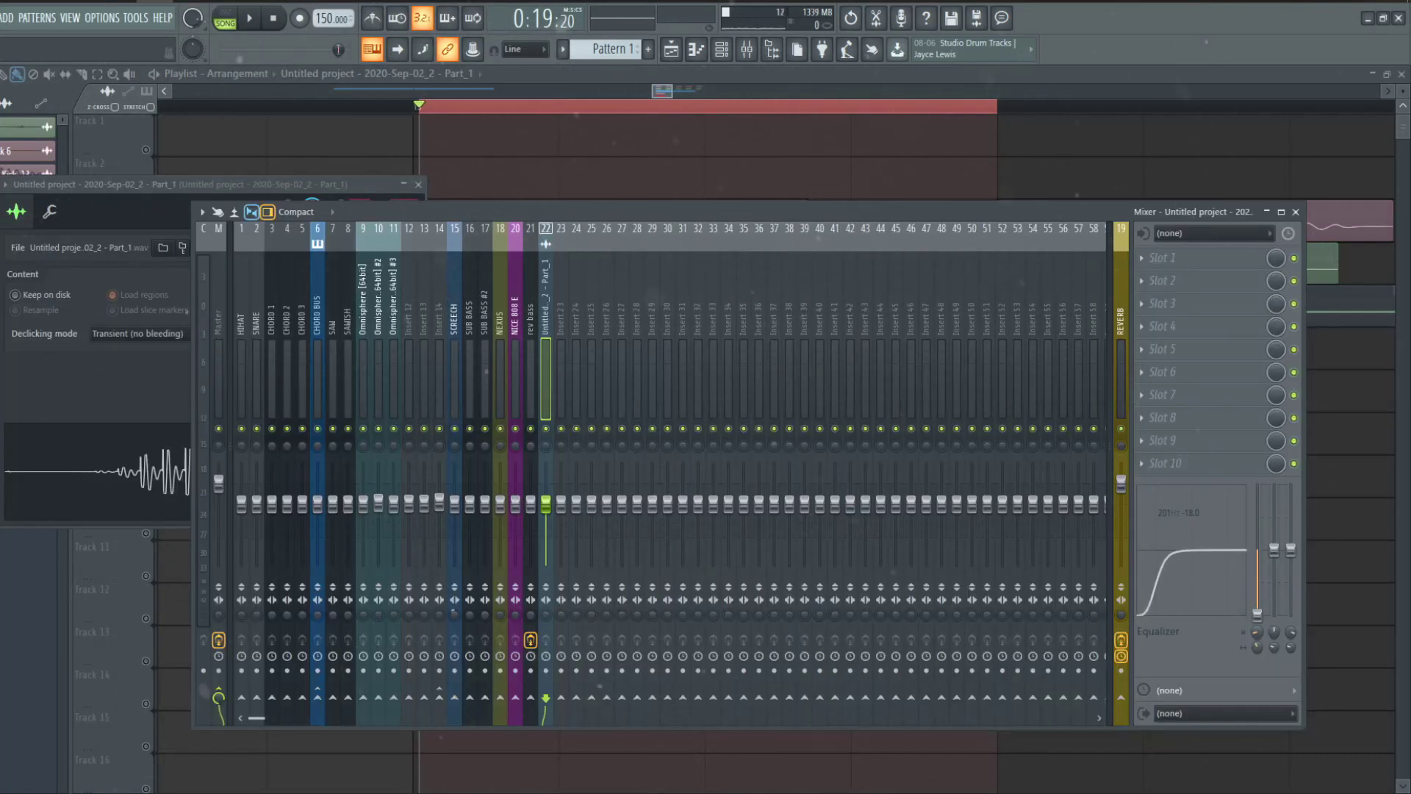
- Play the loop and load FabFilter Saturn in Slot 1 and Venm in Slot 2
{"action": "key", "text": "space"}
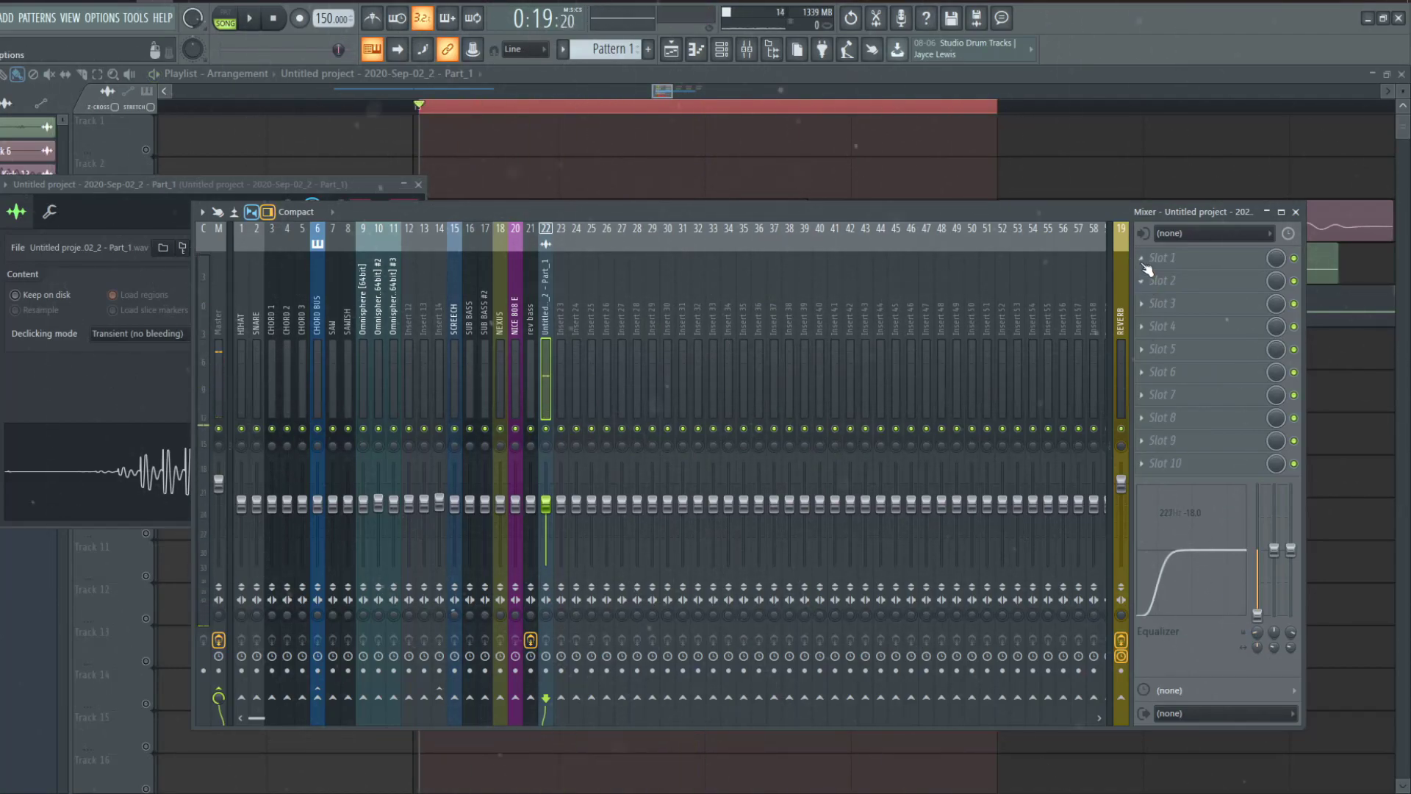
{"action": "left_click", "coordinate": [1143, 261]}
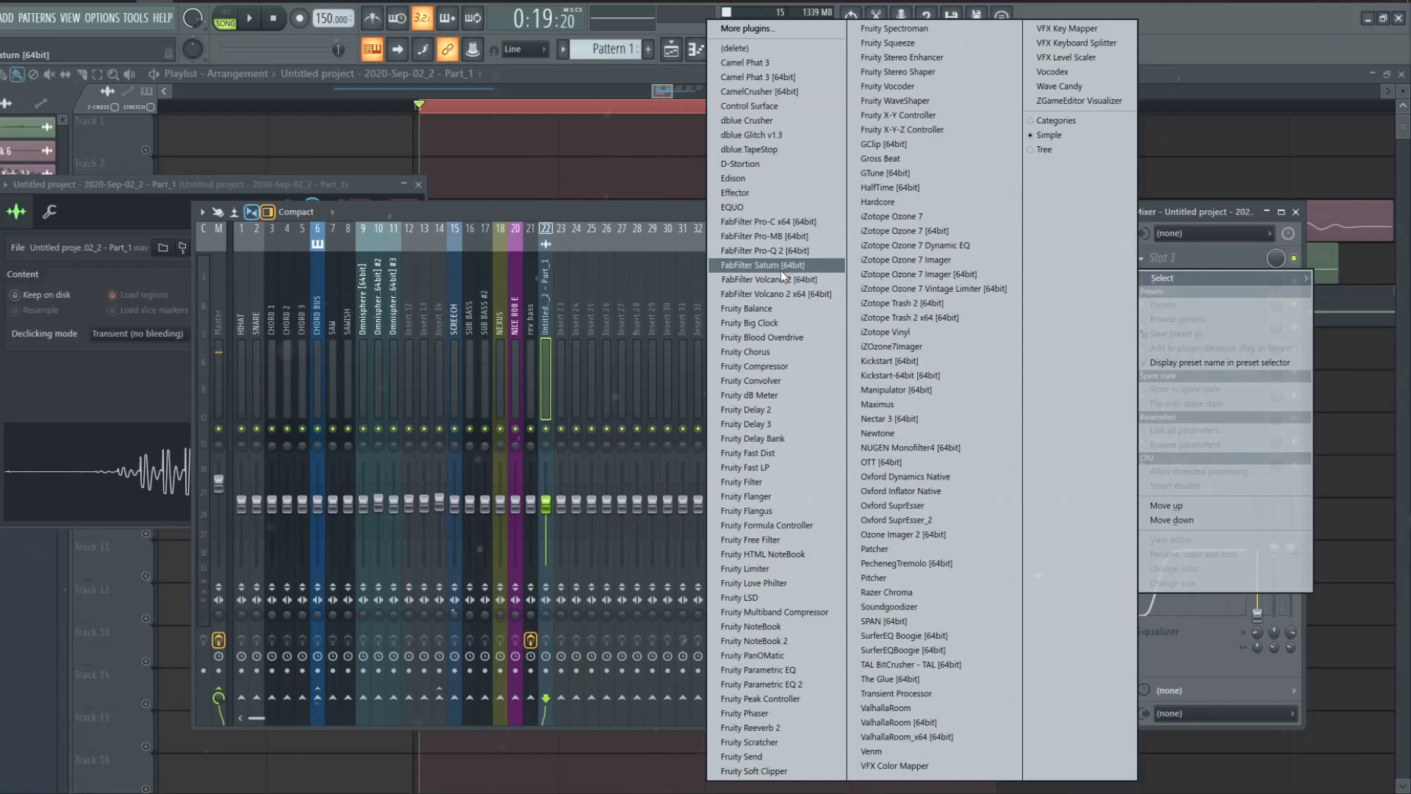
{"action": "left_click", "coordinate": [781, 270]}
{"action": "left_click", "coordinate": [1139, 260]}
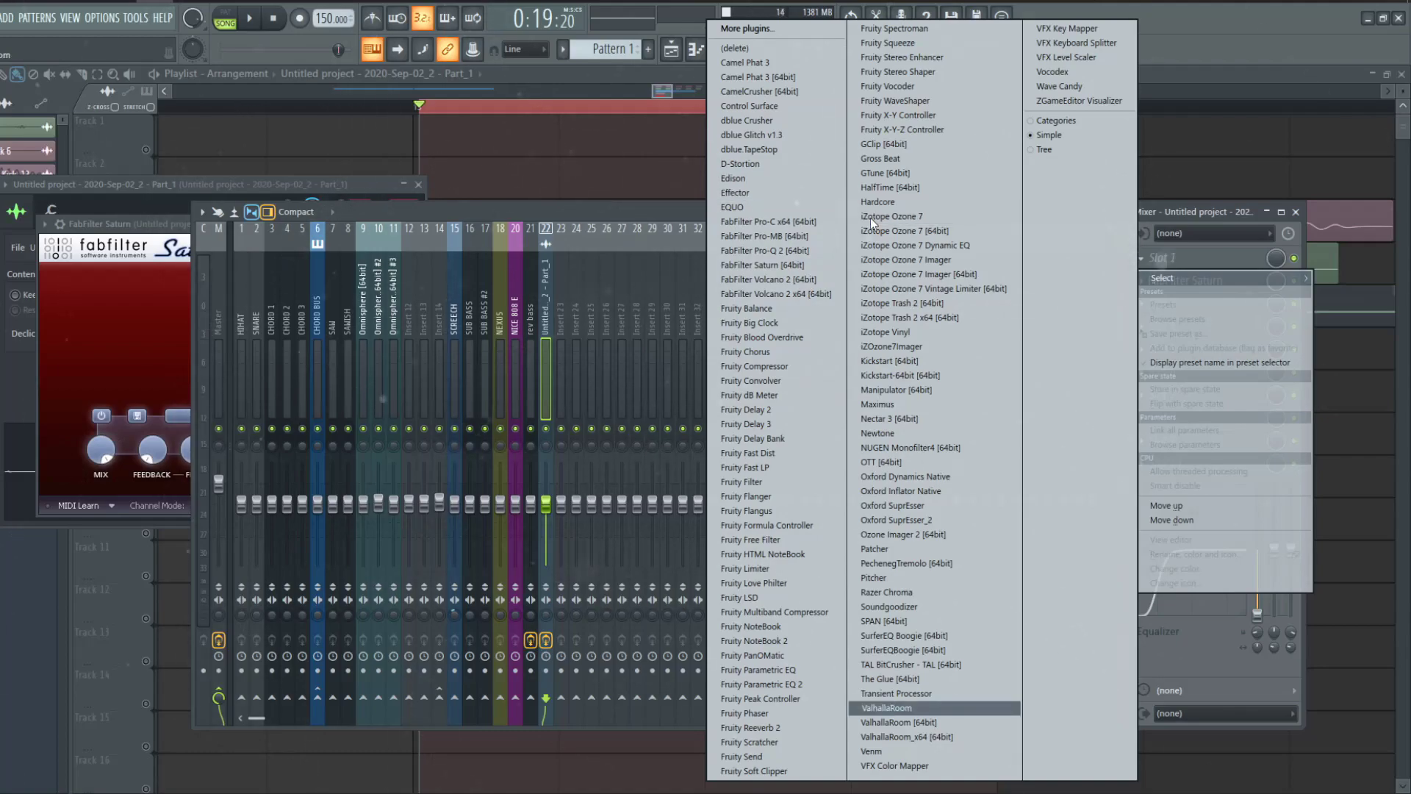
{"action": "left_click", "coordinate": [882, 751]}
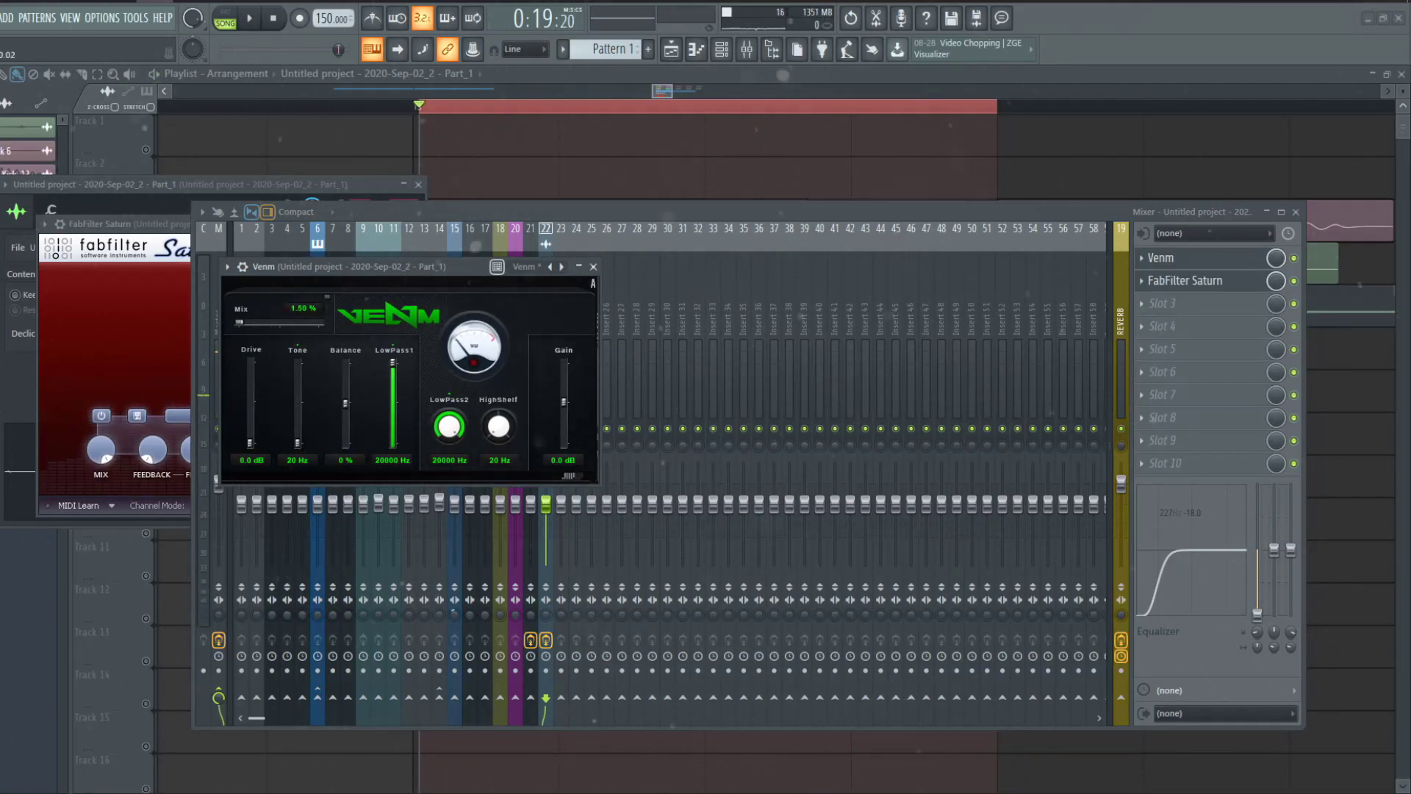
- Raise Venm's drive to full, lower its tone, and increase its mix to 30%
{"action": "left_click_drag", "start_coordinate": [249, 443], "coordinate": [250, 419]}
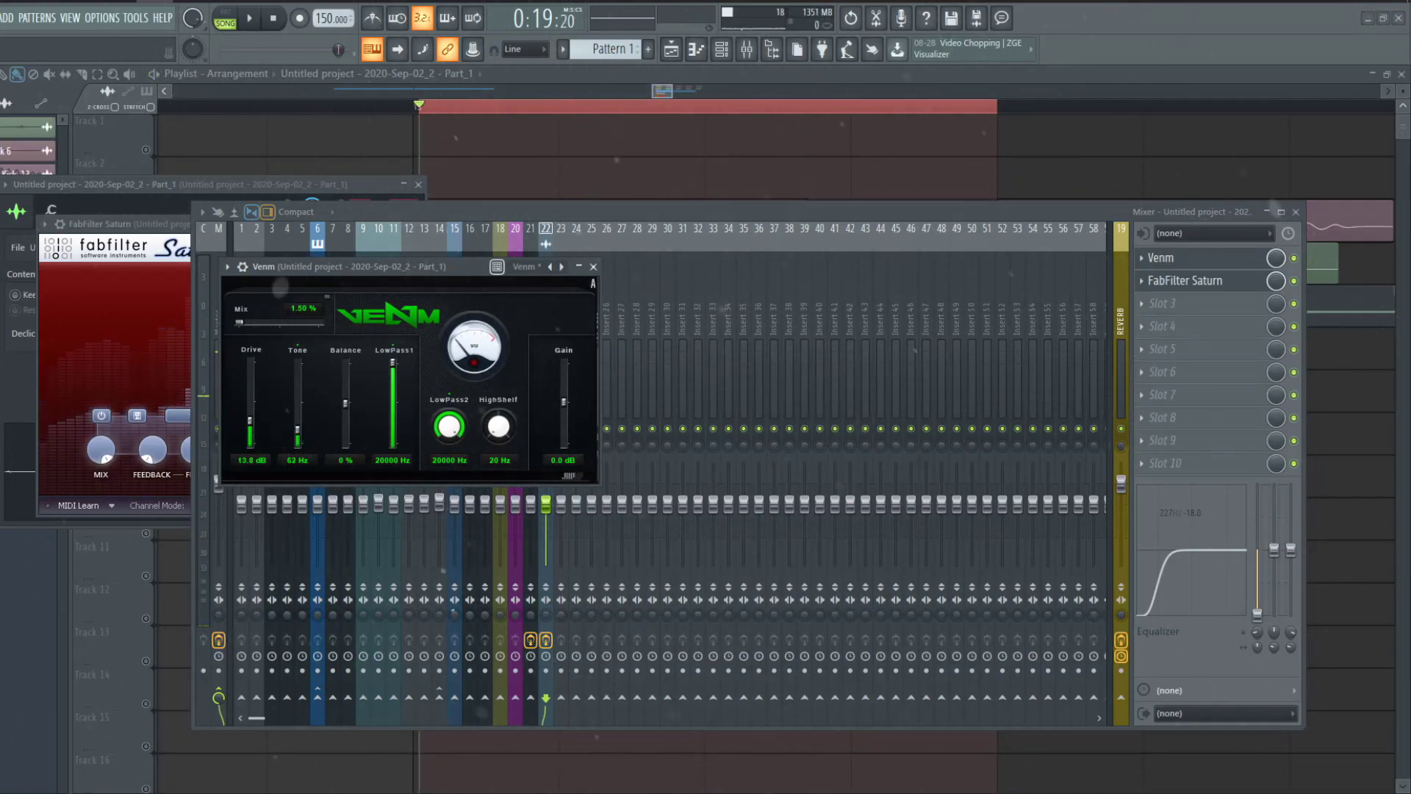
{"action": "left_click_drag", "start_coordinate": [358, 267], "coordinate": [360, 270]}
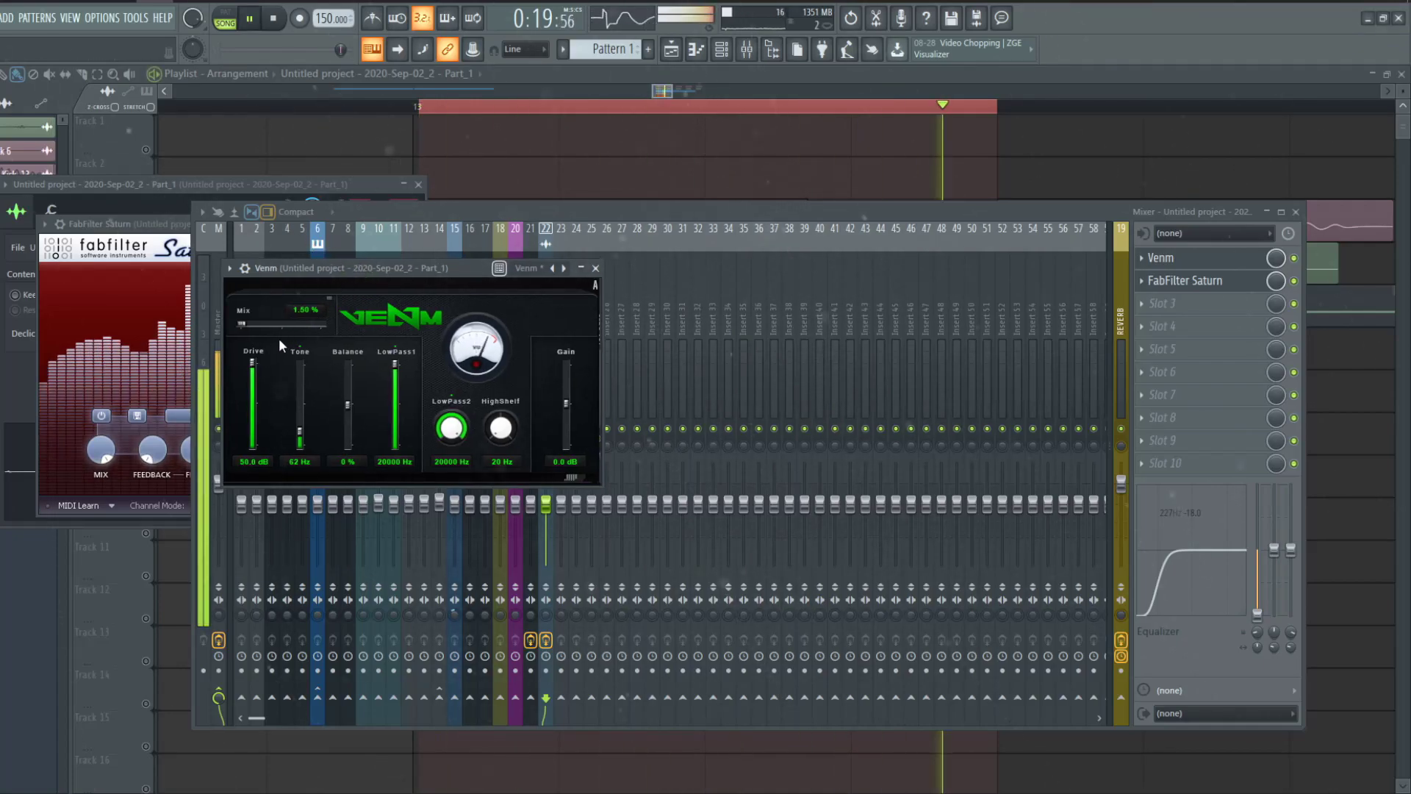
{"action": "left_click_drag", "start_coordinate": [244, 326], "coordinate": [256, 328]}
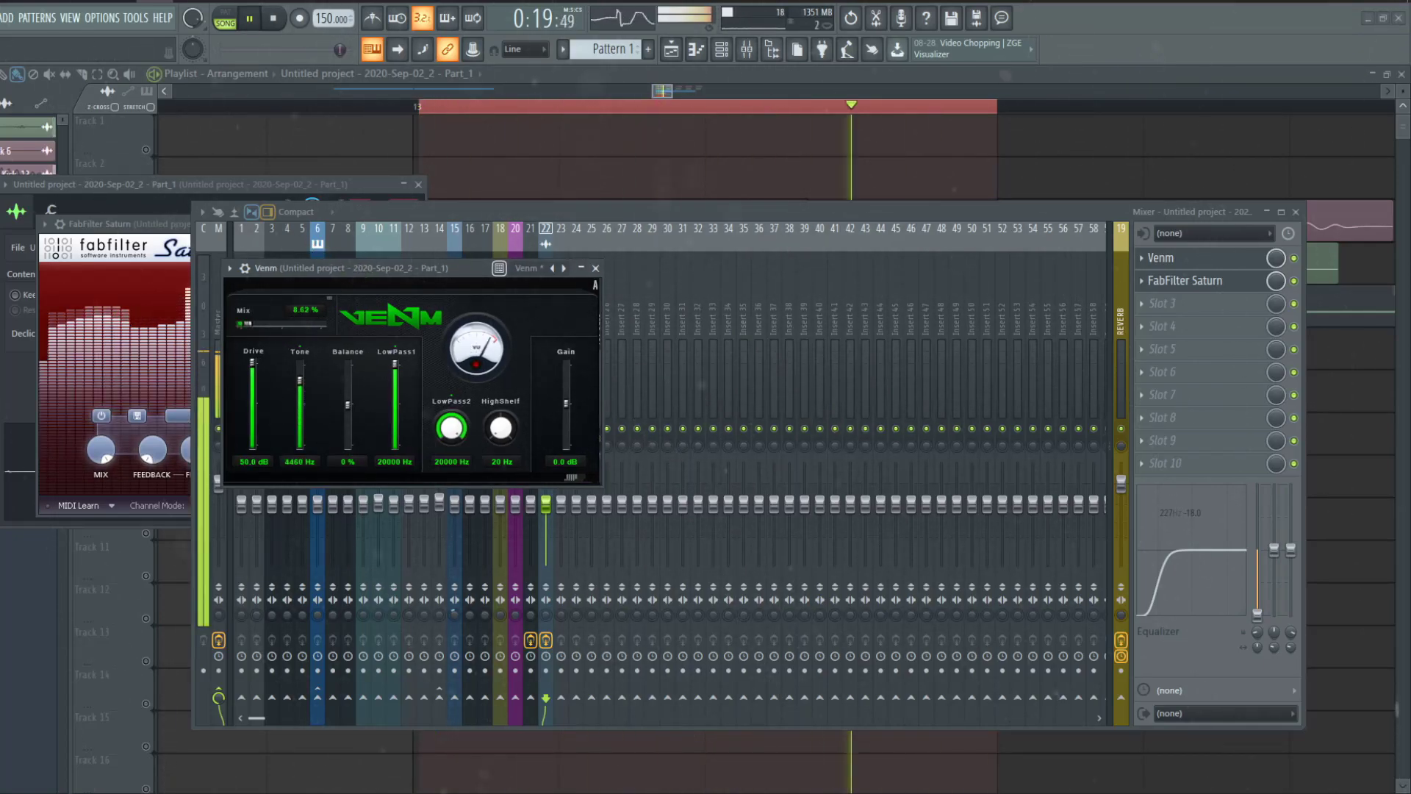
{"action": "left_click_drag", "start_coordinate": [300, 367], "coordinate": [300, 399]}
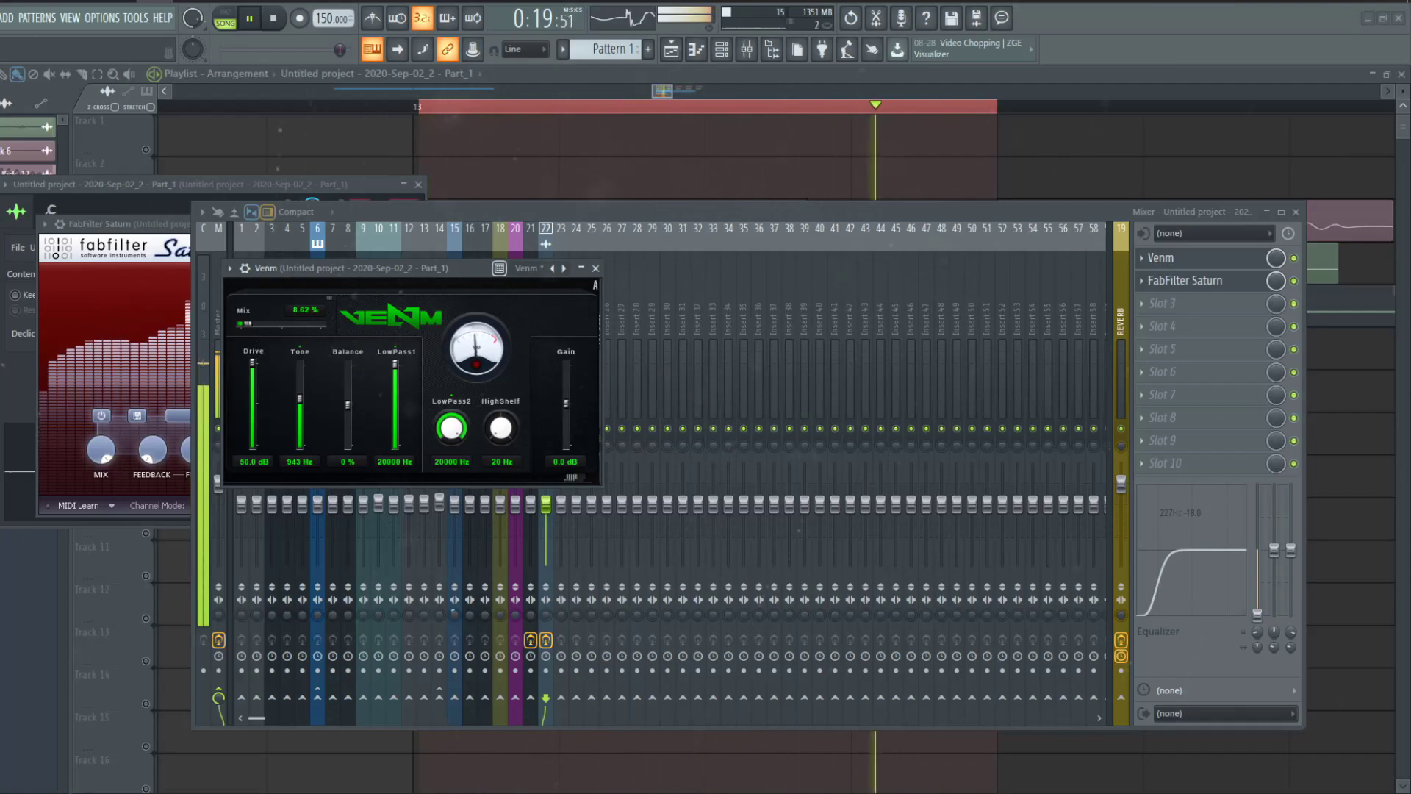
{"action": "left_click_drag", "start_coordinate": [258, 325], "coordinate": [265, 325]}
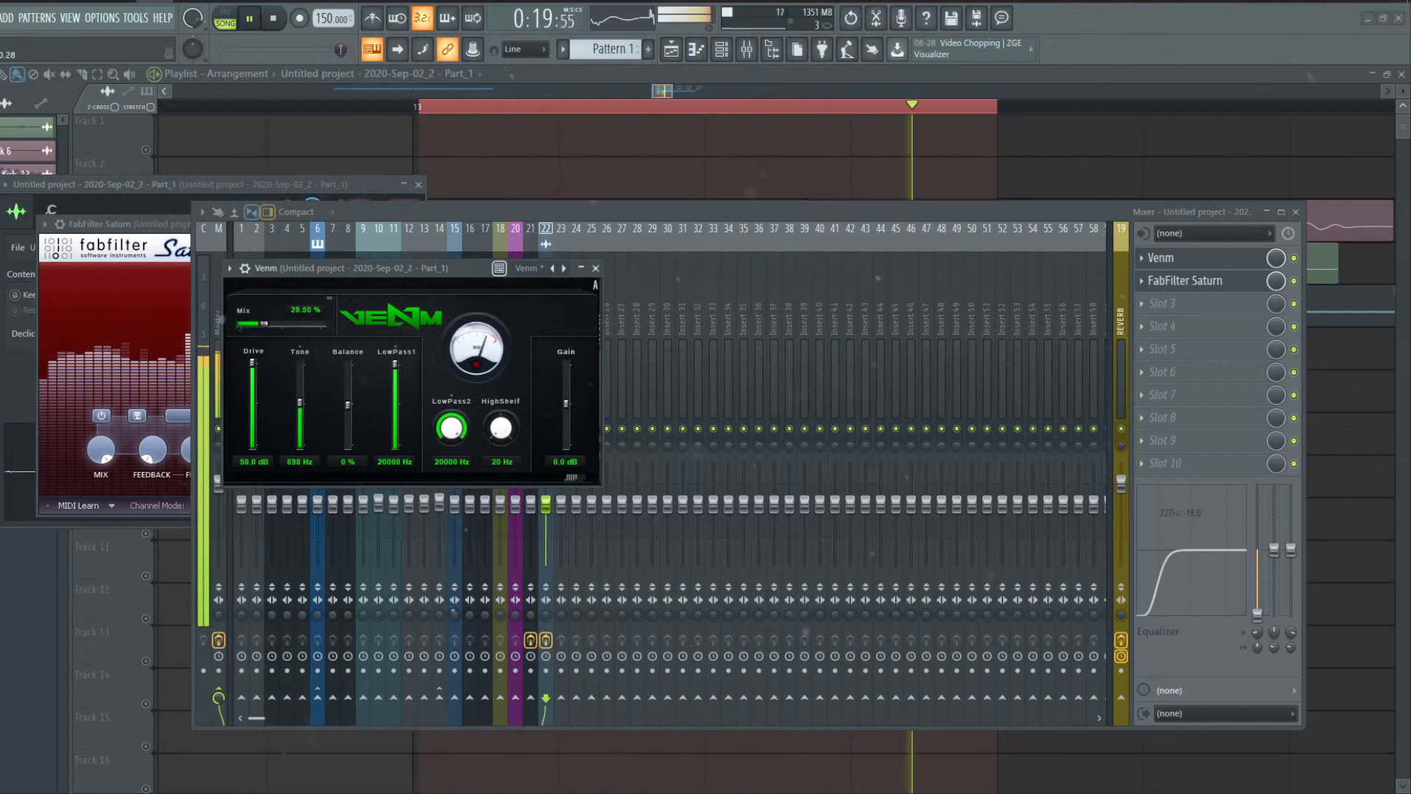
{"action": "left_click", "coordinate": [596, 269]}
- Give Saturn a Kick Designer preset with a lowered Band 1 crossover, and add FabFilter Pro-Q 2 in Slot 3
{"action": "left_click", "coordinate": [1185, 281]}
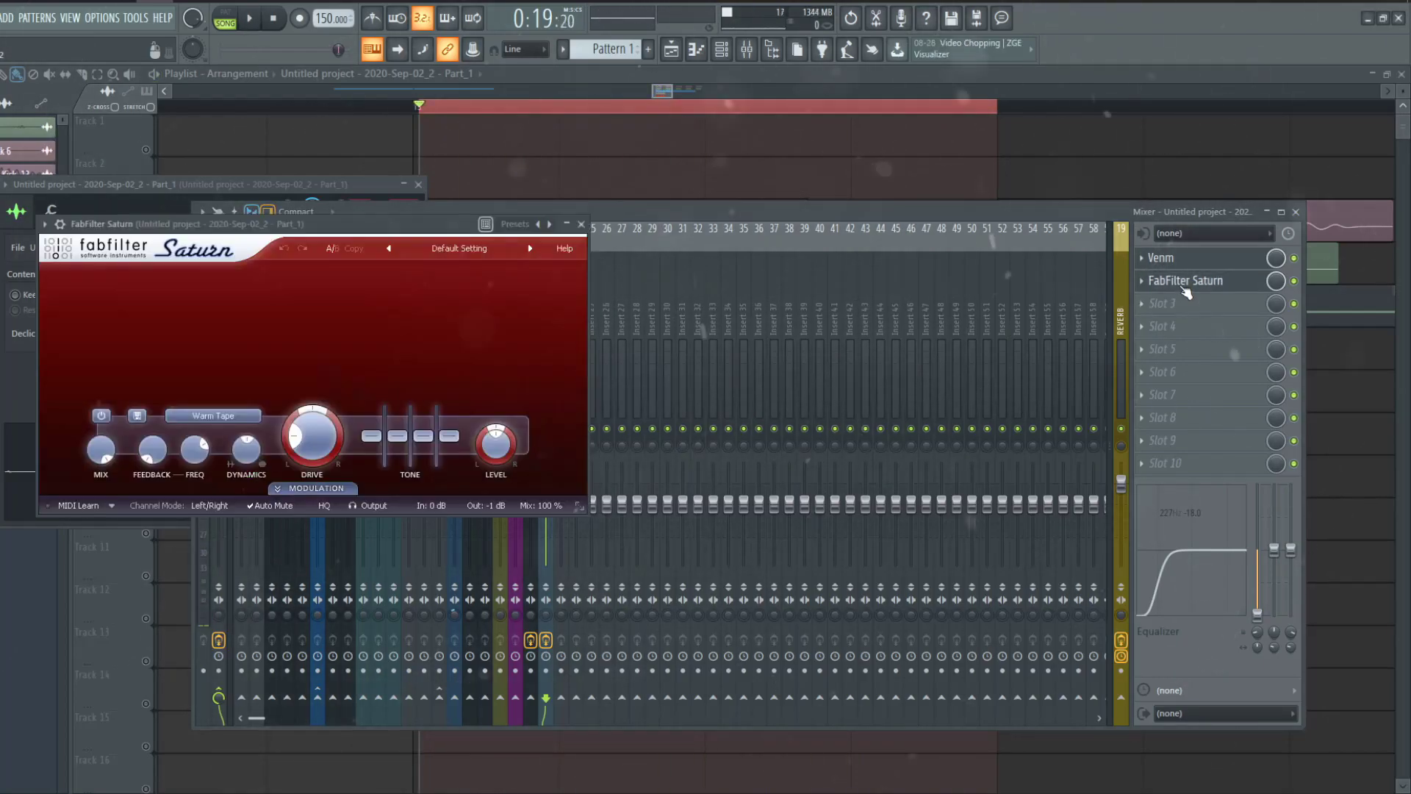
{"action": "left_click", "coordinate": [474, 250]}
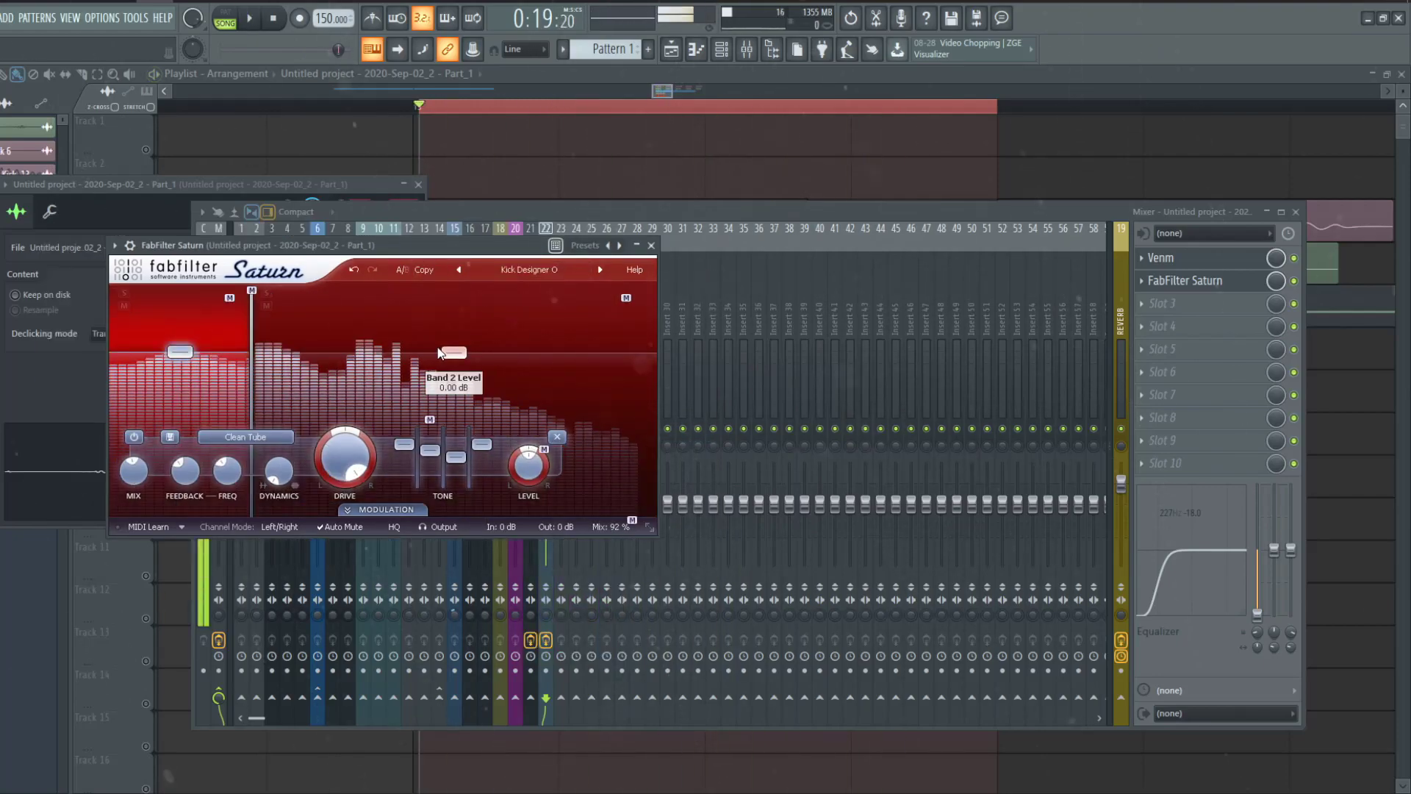
{"action": "mouse_move", "coordinate": [252, 331]}
{"action": "left_mouse_down"}
{"action": "mouse_move", "coordinate": [183, 346]}
{"action": "mouse_move", "coordinate": [228, 351]}
{"action": "left_mouse_up"}
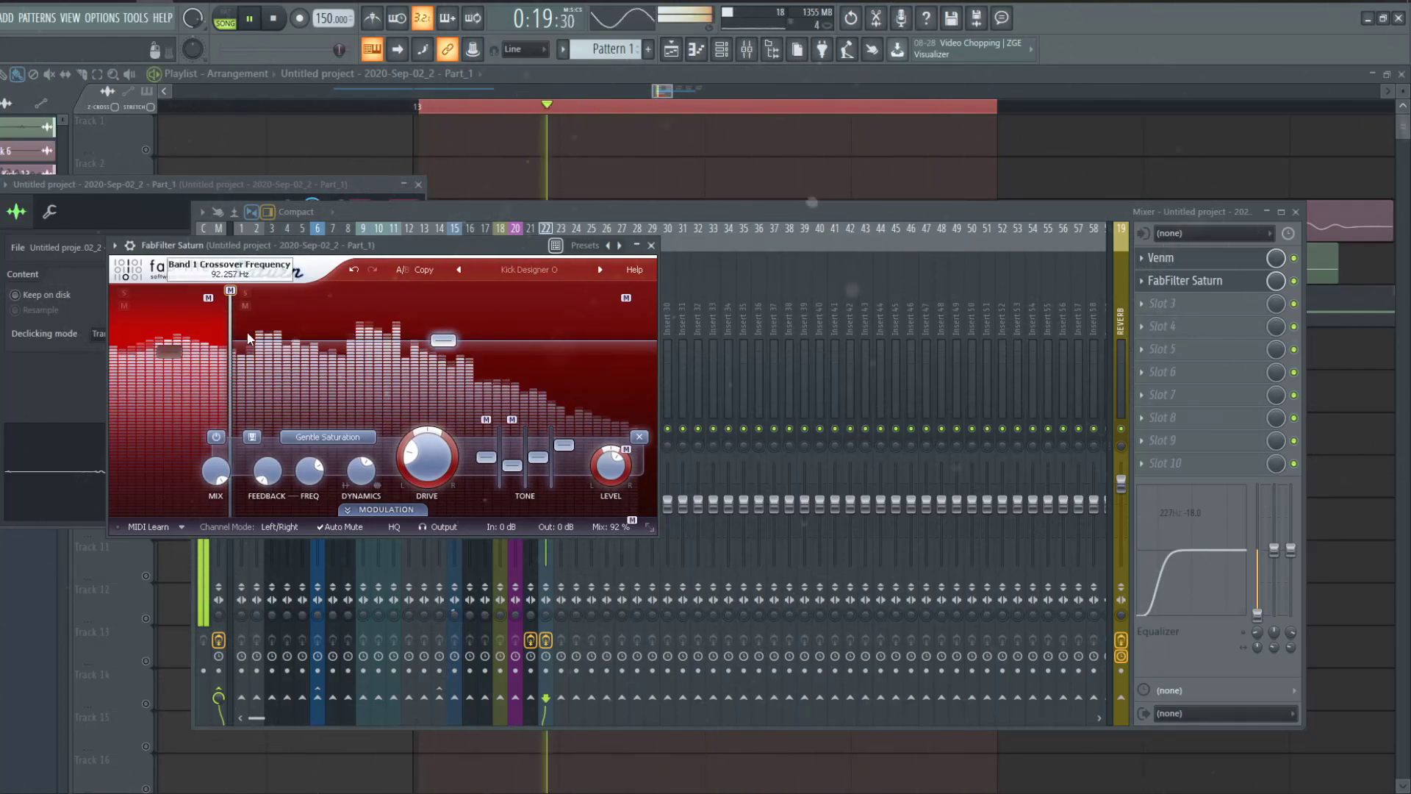
{"action": "left_click_drag", "start_coordinate": [230, 336], "coordinate": [235, 331]}
{"action": "left_click", "coordinate": [1187, 303]}
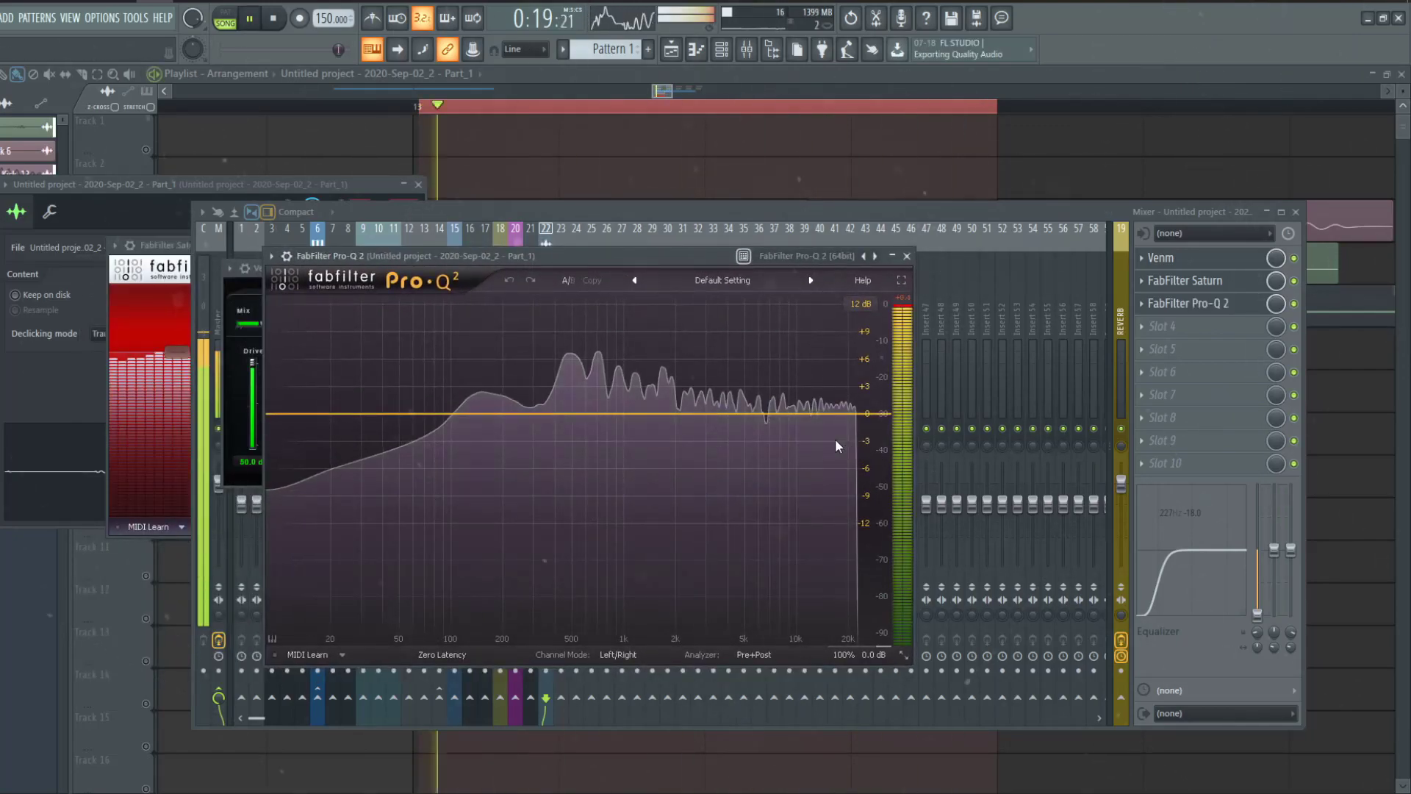
- In Pro-Q 2, raise a high shelf and add a bell boost settled near 4 kHz
{"action": "mouse_move", "coordinate": [781, 410]}
{"action": "left_mouse_down"}
{"action": "mouse_move", "coordinate": [781, 351]}
{"action": "mouse_move", "coordinate": [740, 414]}
{"action": "left_mouse_up"}
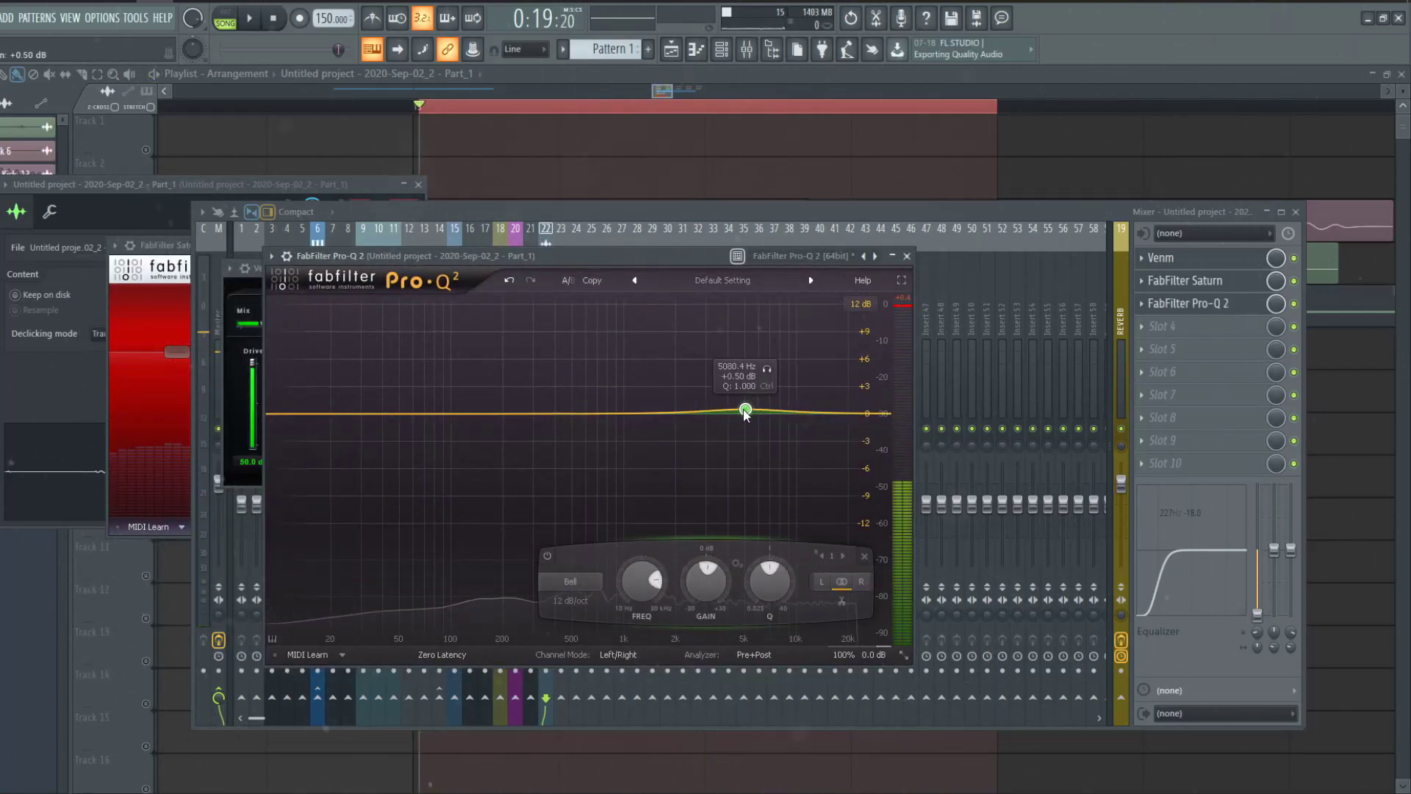
{"action": "left_click_drag", "start_coordinate": [851, 402], "coordinate": [844, 380]}
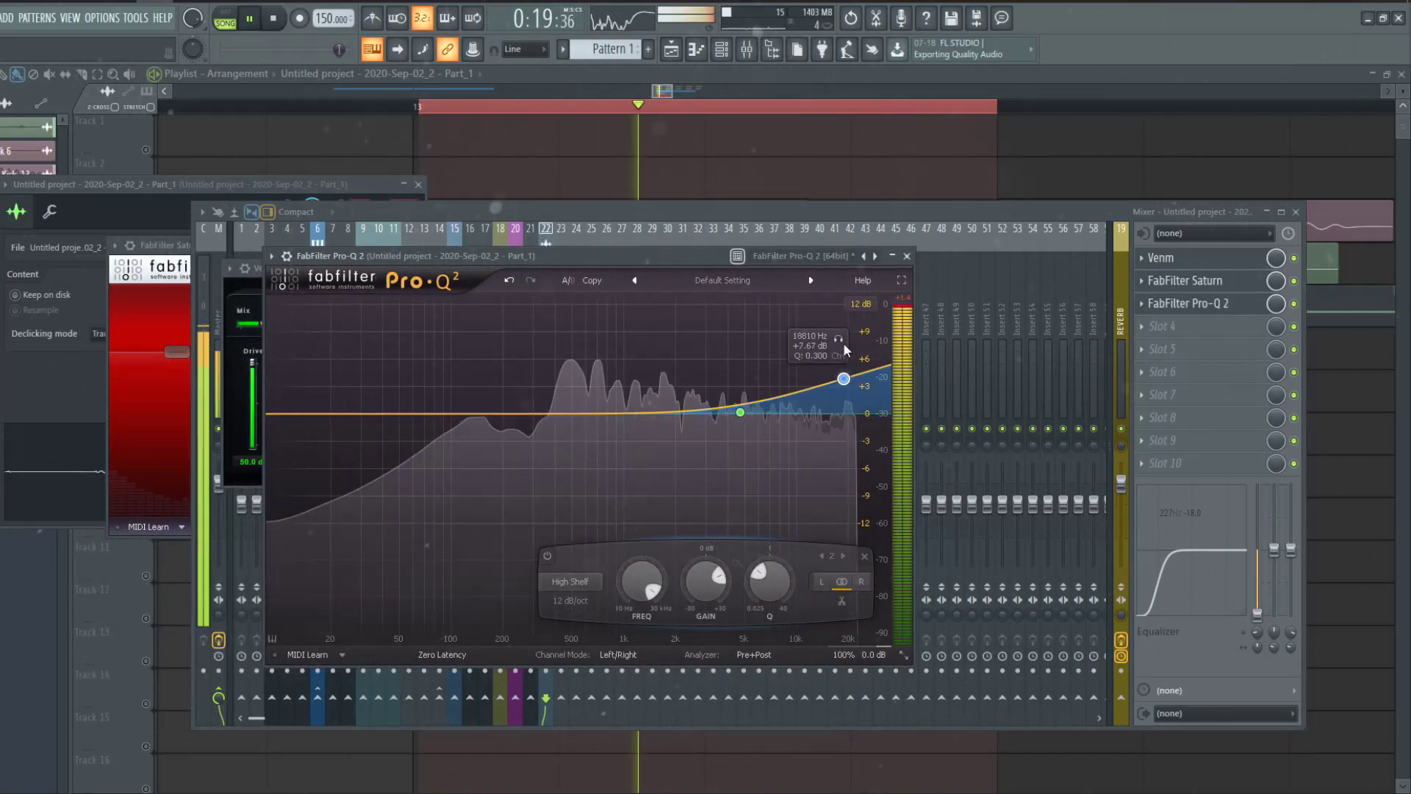
{"action": "mouse_move", "coordinate": [739, 413]}
{"action": "left_mouse_down"}
{"action": "mouse_move", "coordinate": [718, 360]}
{"action": "mouse_move", "coordinate": [746, 378]}
{"action": "left_mouse_up"}
{"action": "left_click", "coordinate": [840, 376]}
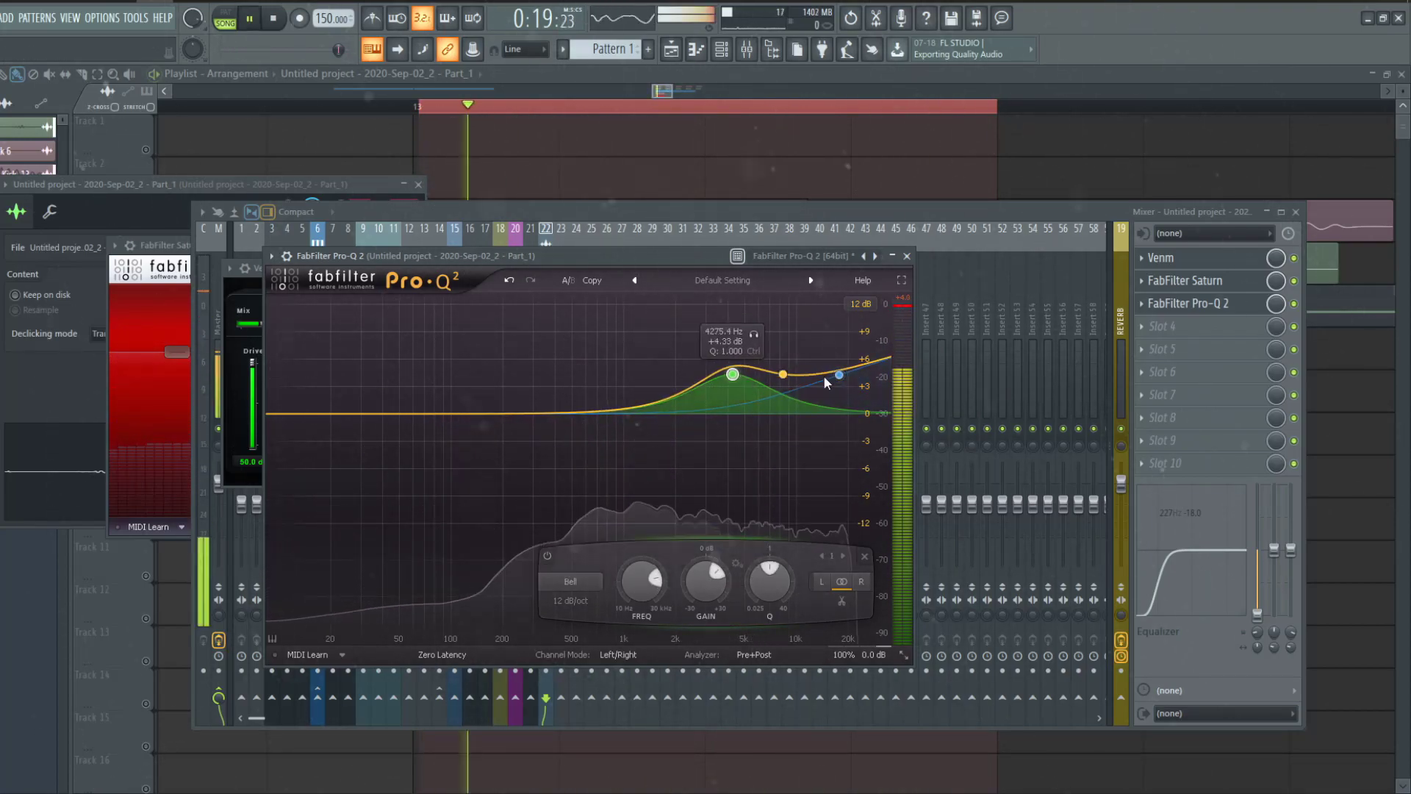
{"action": "left_click_drag", "start_coordinate": [747, 378], "coordinate": [734, 383]}
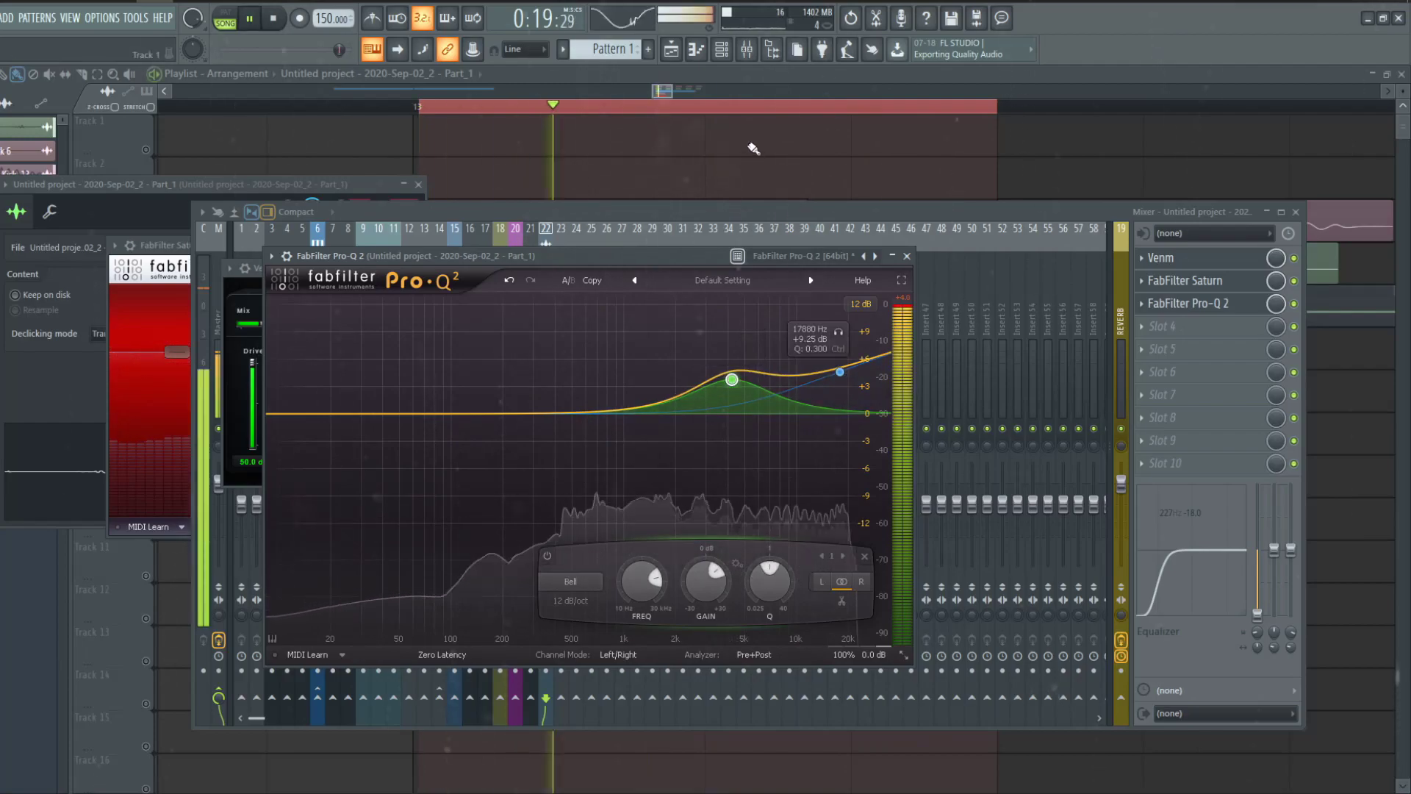
- Back in the playlist, play the loop while muting and then unmuting the punch wav track
{"action": "key", "text": "F5"}
{"action": "scroll", "coordinate": [830, 407], "scroll_direction": "down", "scroll_amount": 3}
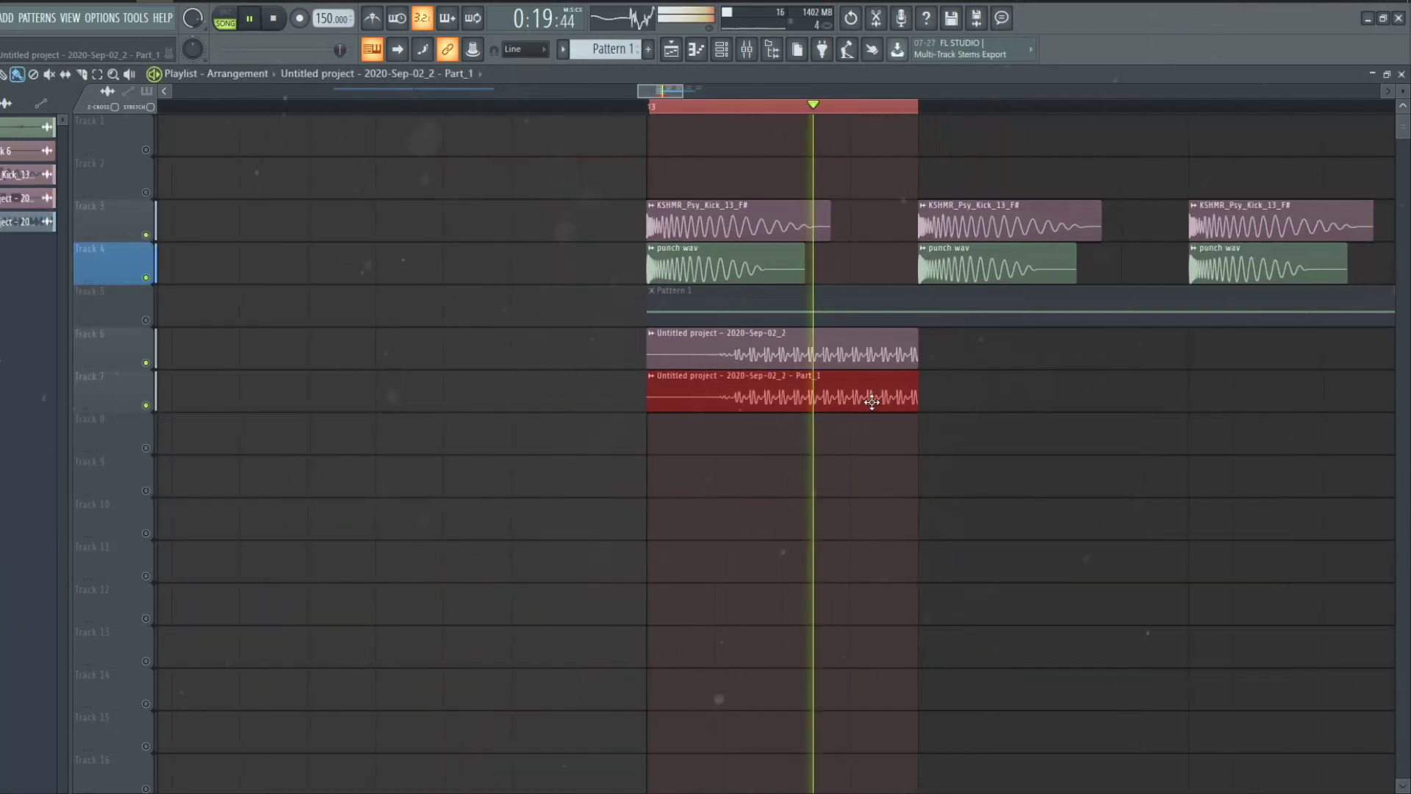
{"action": "scroll", "coordinate": [1069, 403], "scroll_direction": "up", "scroll_amount": 3}
{"action": "scroll", "coordinate": [1042, 414], "scroll_direction": "down", "scroll_amount": 3}
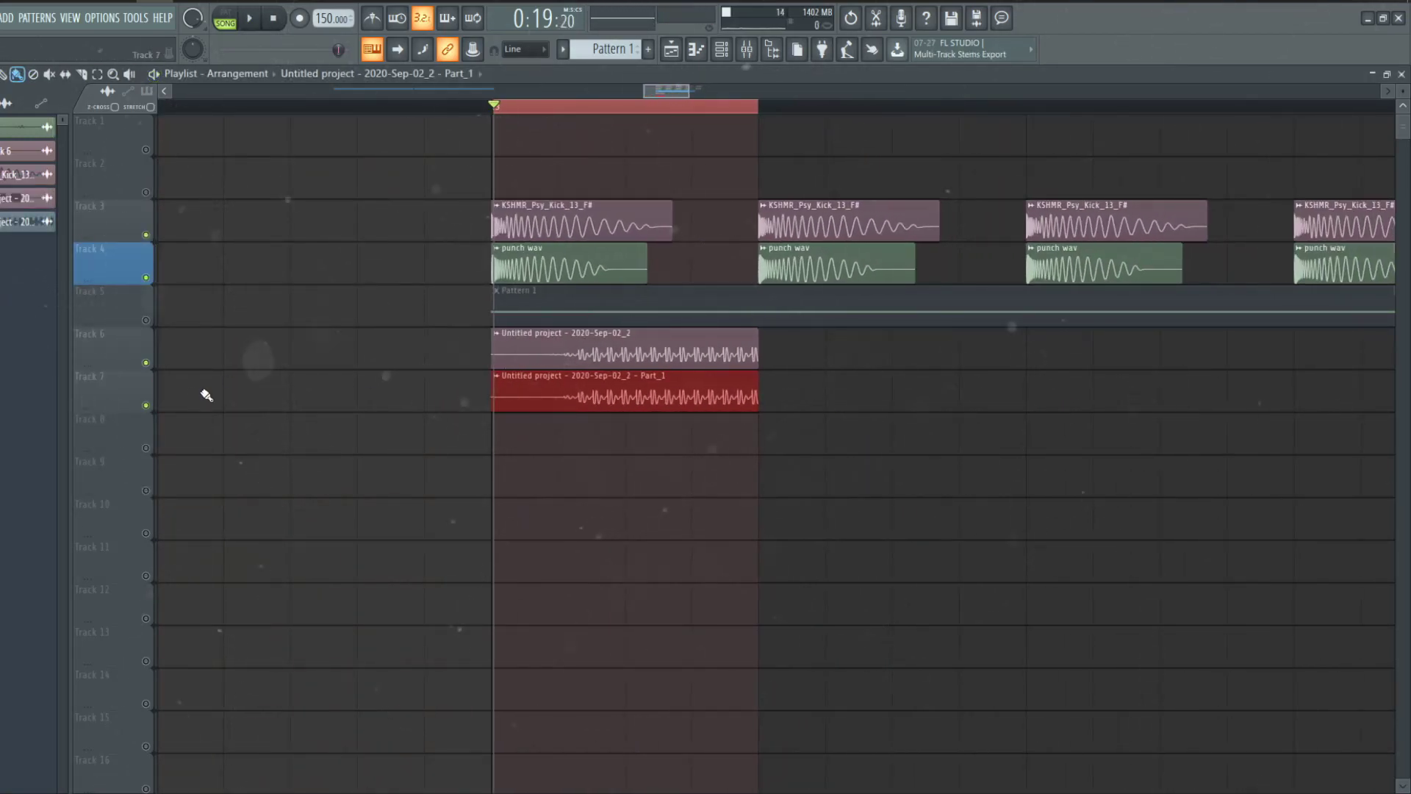
{"action": "key", "text": "space"}
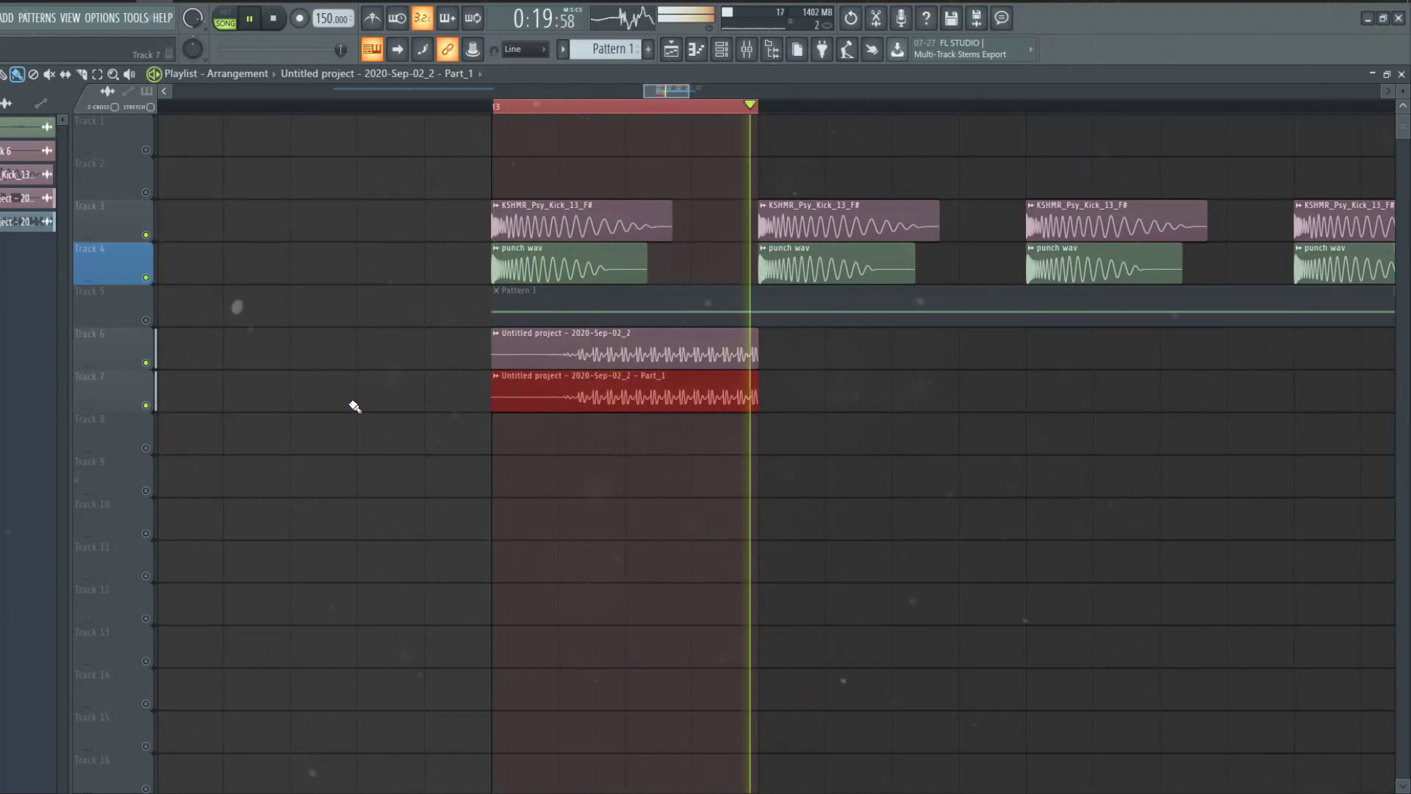
{"action": "left_click", "coordinate": [747, 49]}
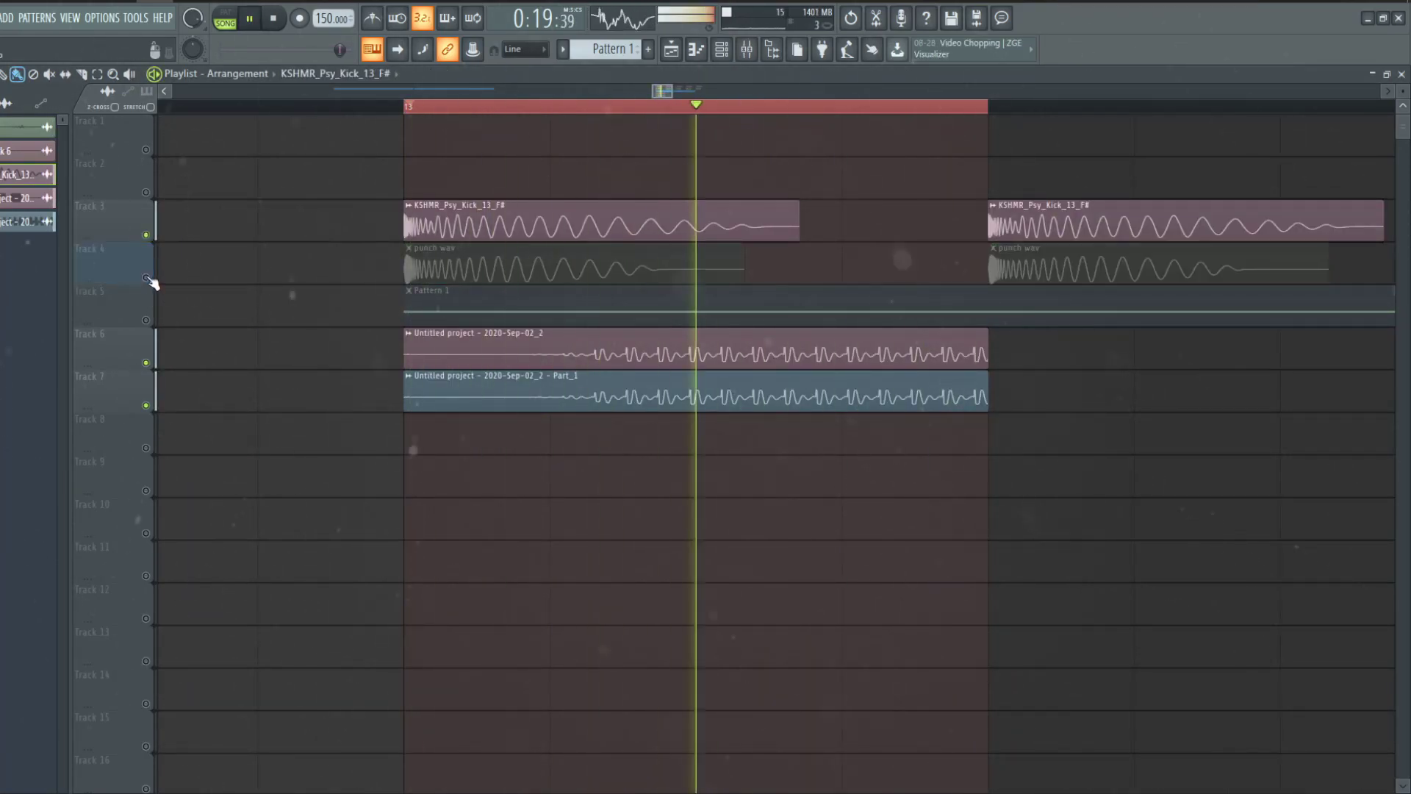
{"action": "left_click", "coordinate": [147, 278]}
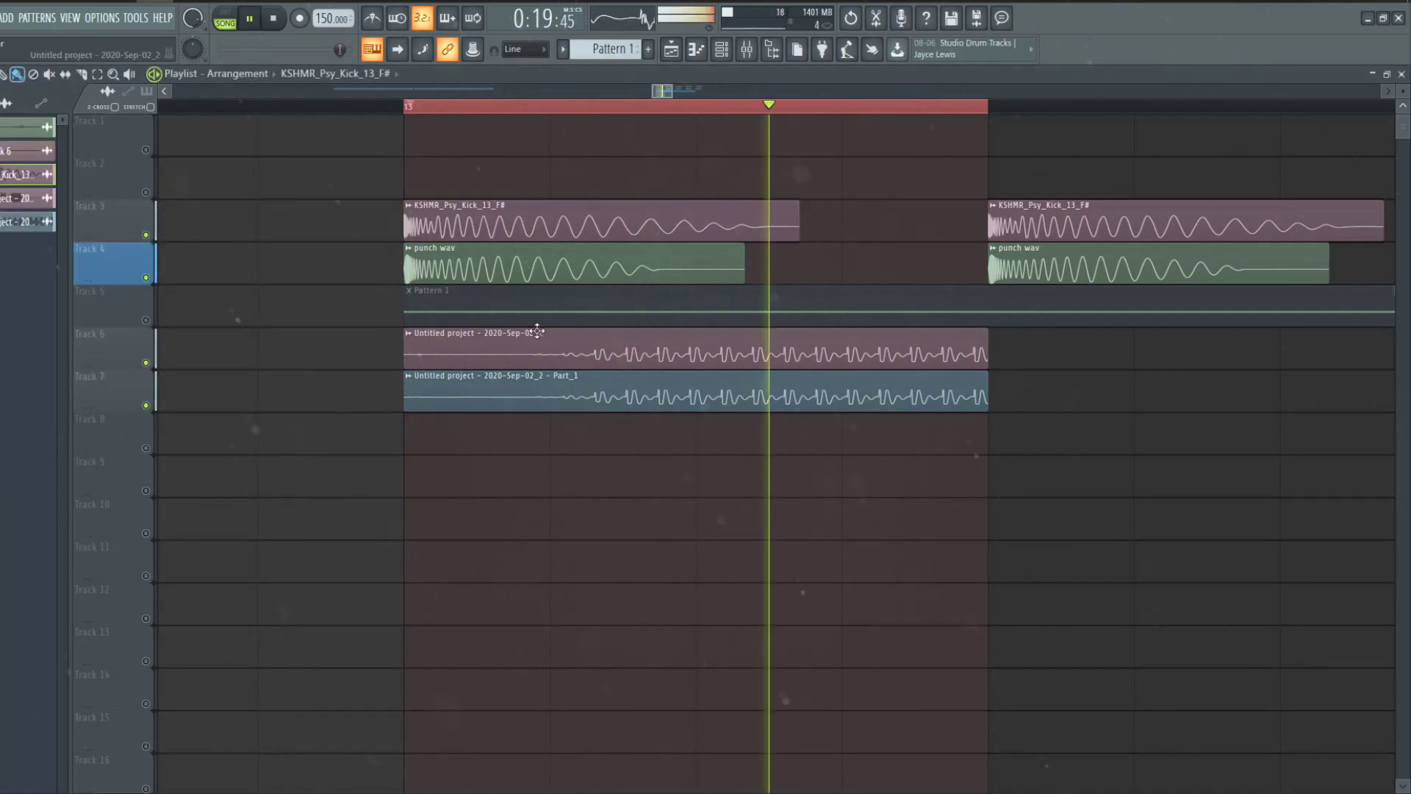
{"action": "scroll", "coordinate": [630, 333], "scroll_direction": "down", "scroll_amount": 3}
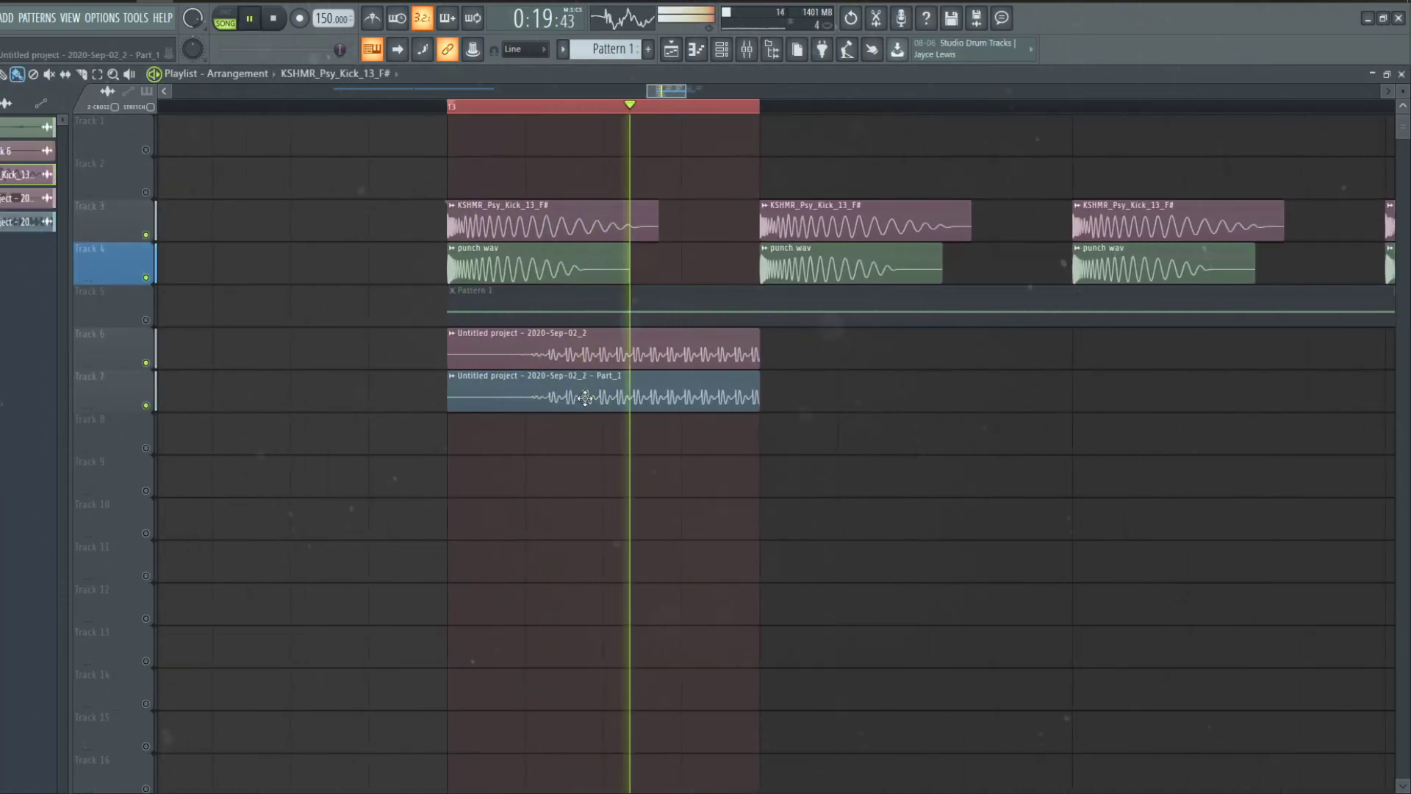
{"action": "scroll", "coordinate": [629, 335], "scroll_direction": "up", "scroll_amount": 3}
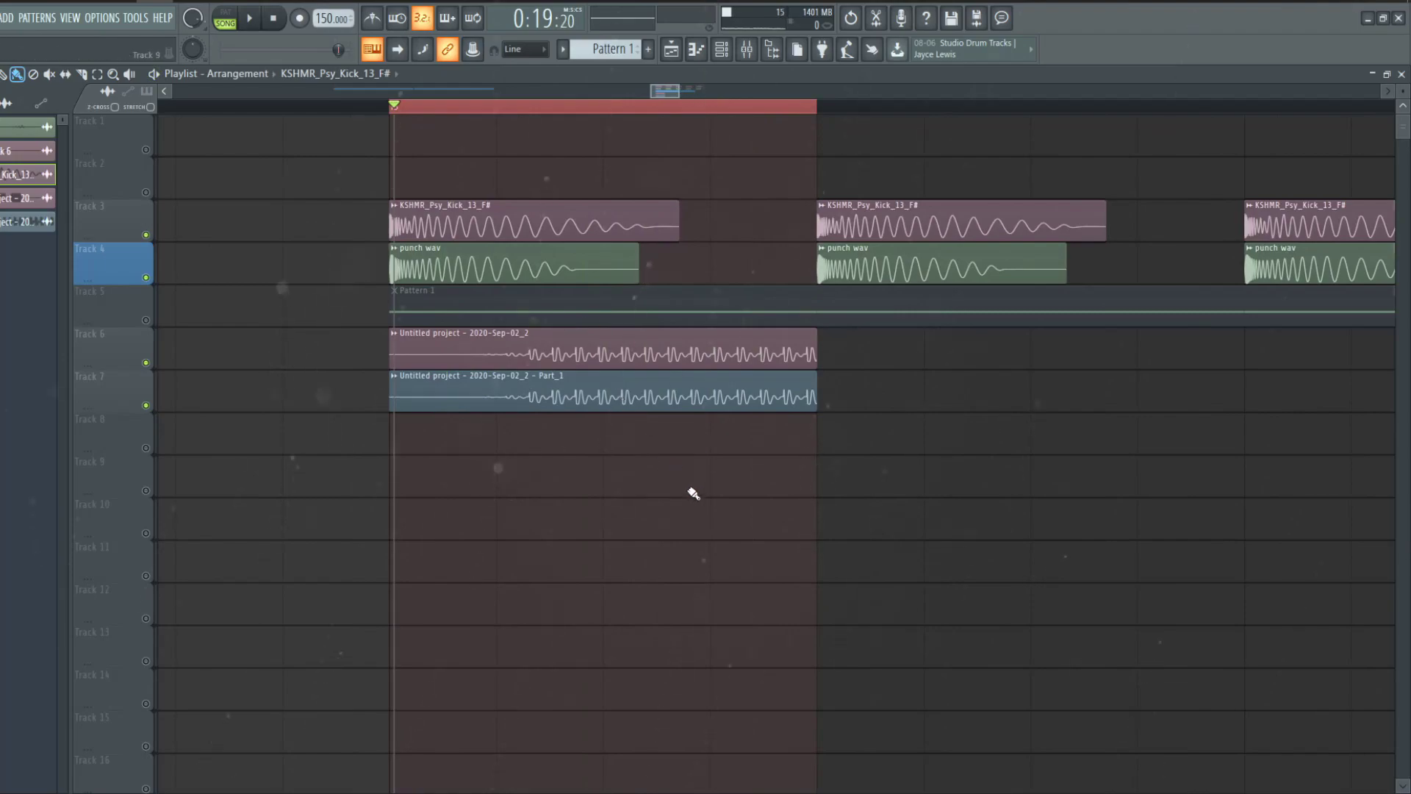
- Copy Part_1 onto Track 8, move it earlier, and shorten it to a short hit
{"action": "left_click", "coordinate": [630, 454]}
{"action": "left_click_drag", "start_coordinate": [606, 433], "coordinate": [499, 433]}
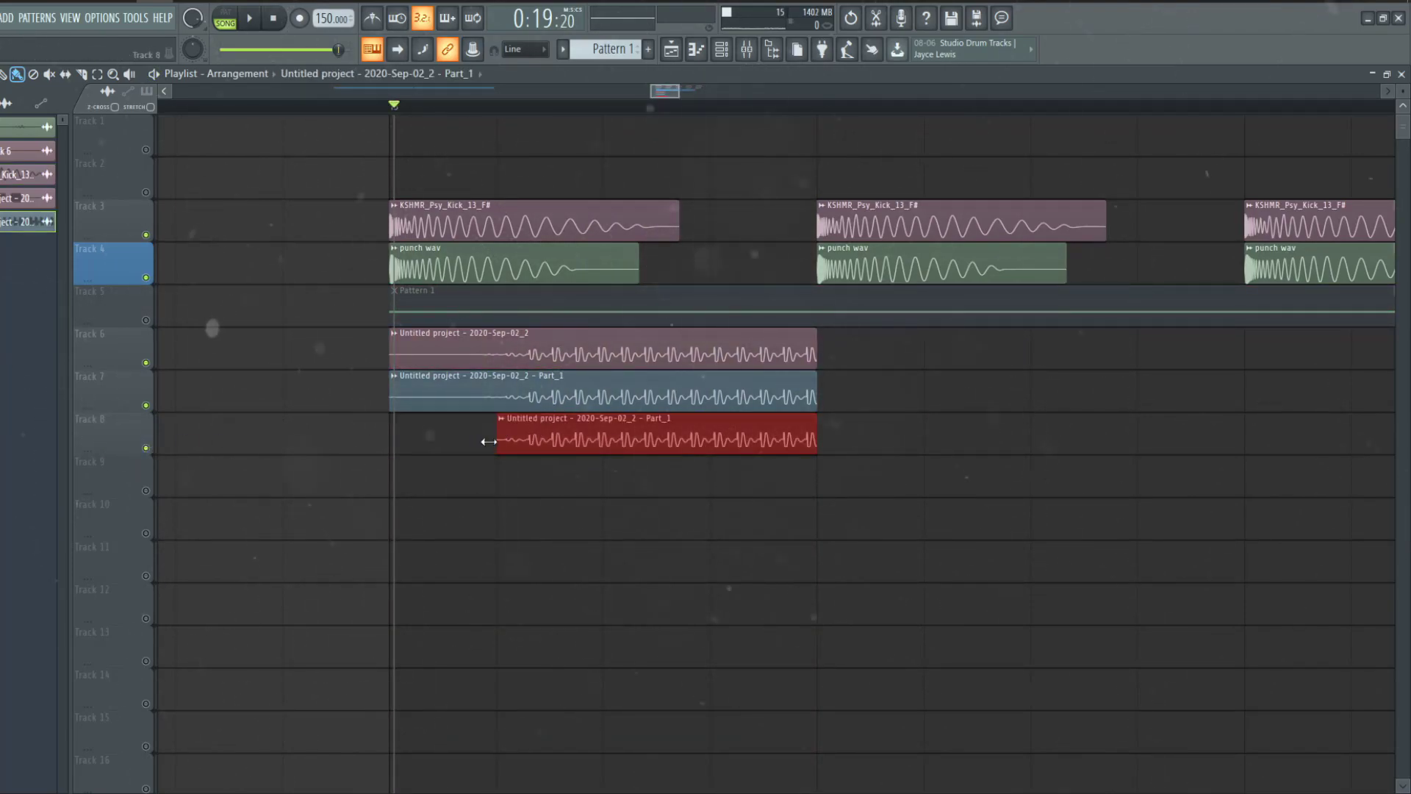
{"action": "left_click_drag", "start_coordinate": [718, 443], "coordinate": [682, 439]}
{"action": "key", "text": "space"}
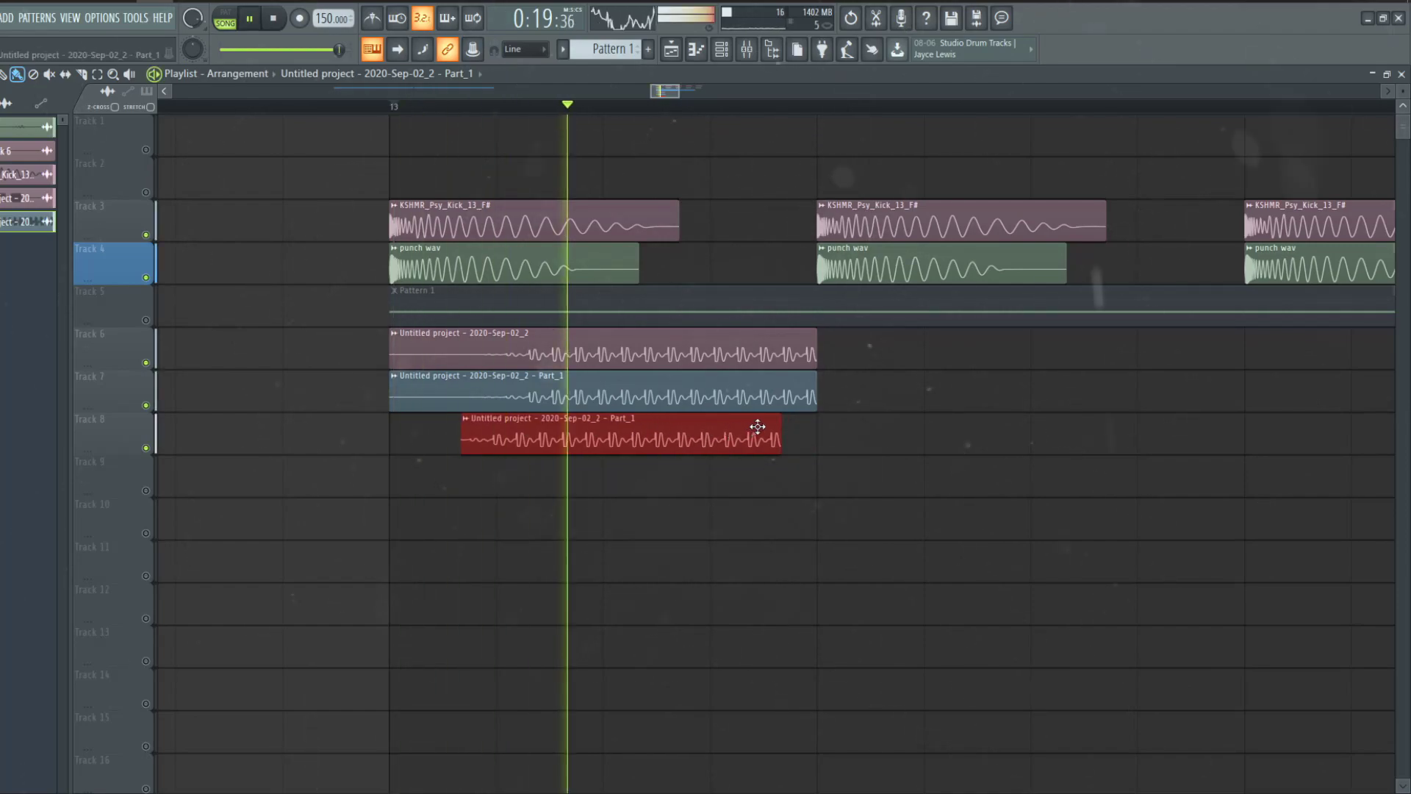
{"action": "left_click_drag", "start_coordinate": [777, 424], "coordinate": [601, 418]}
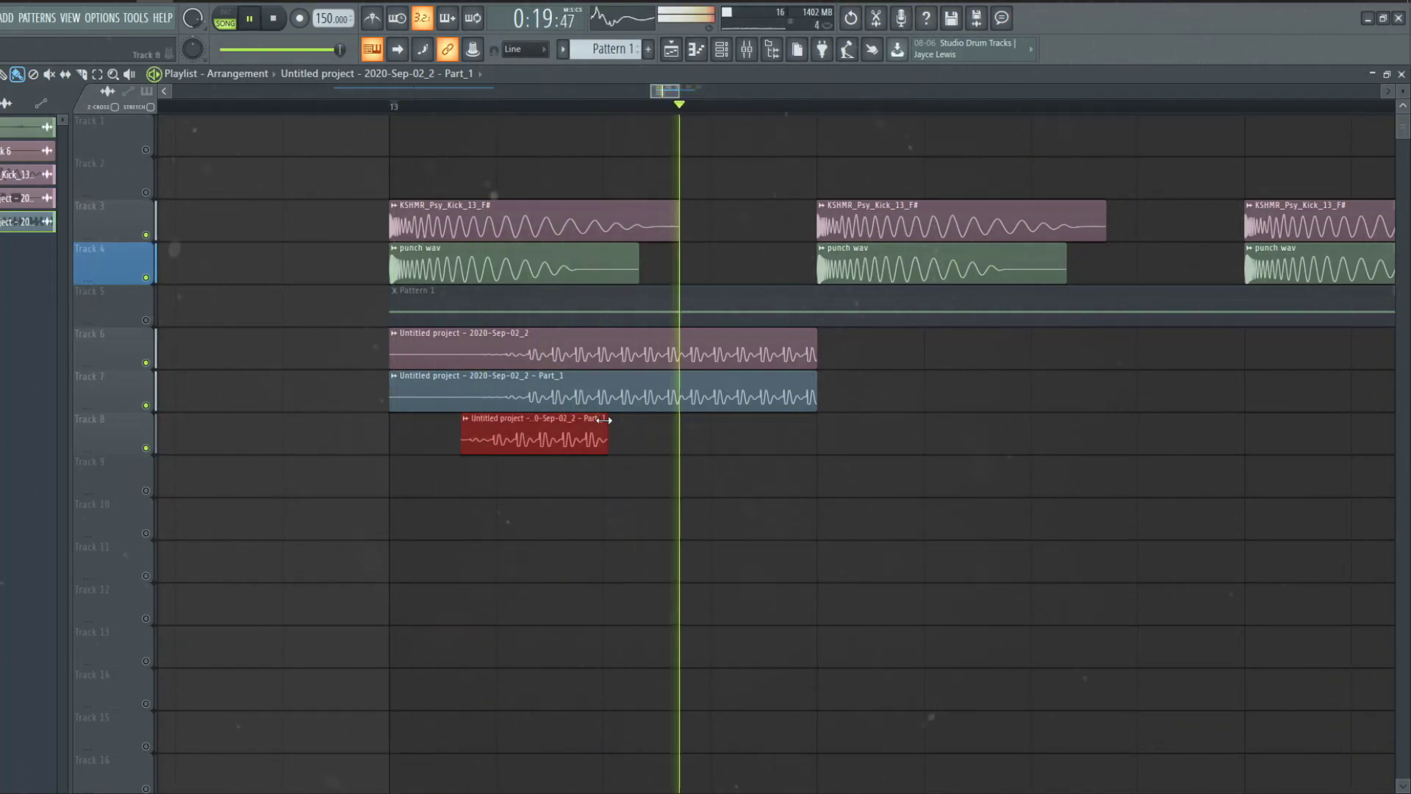
- Set the Track 8 clip's declicking mode to Generic (bleeding)
{"action": "double_click", "coordinate": [505, 442]}
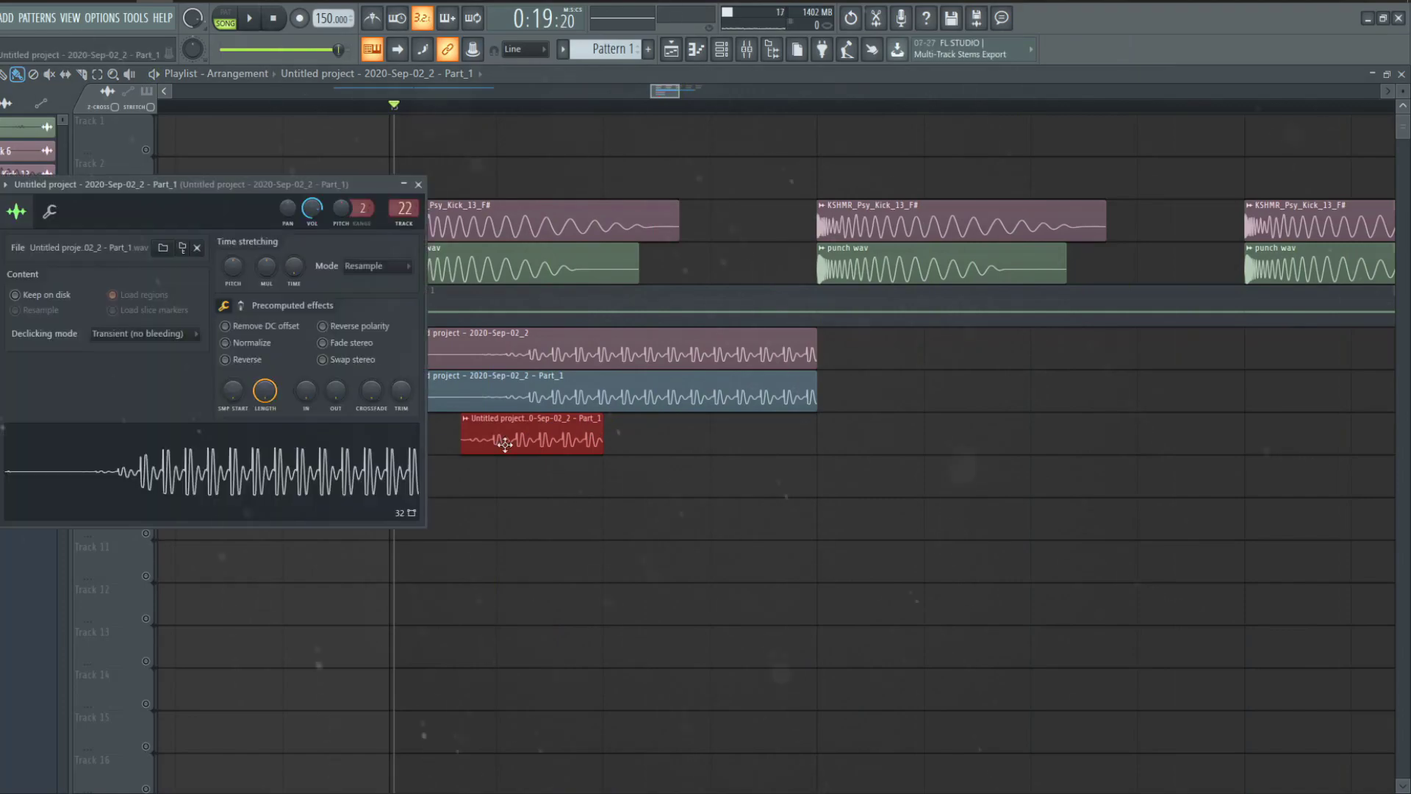
{"action": "left_click", "coordinate": [159, 334]}
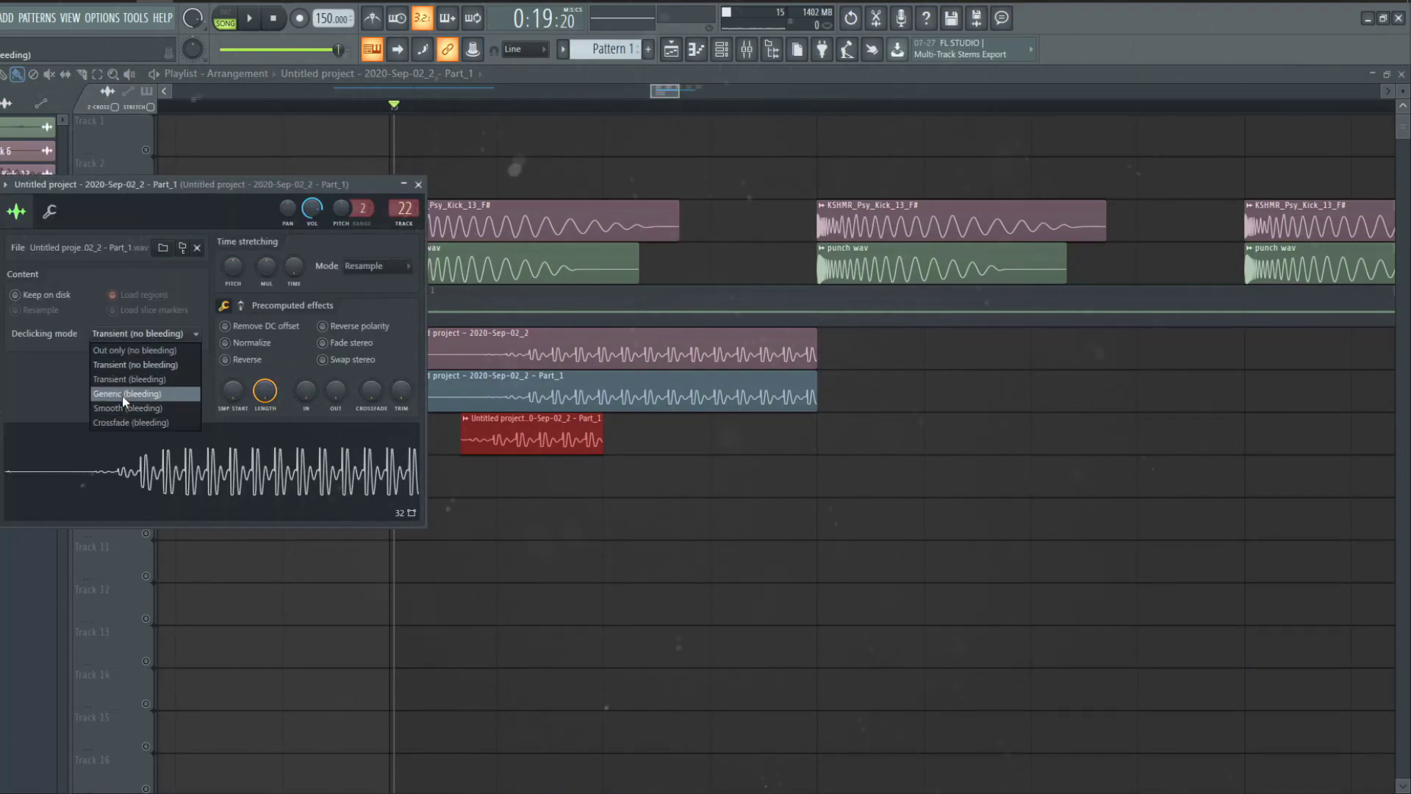
{"action": "key", "text": "Escape"}
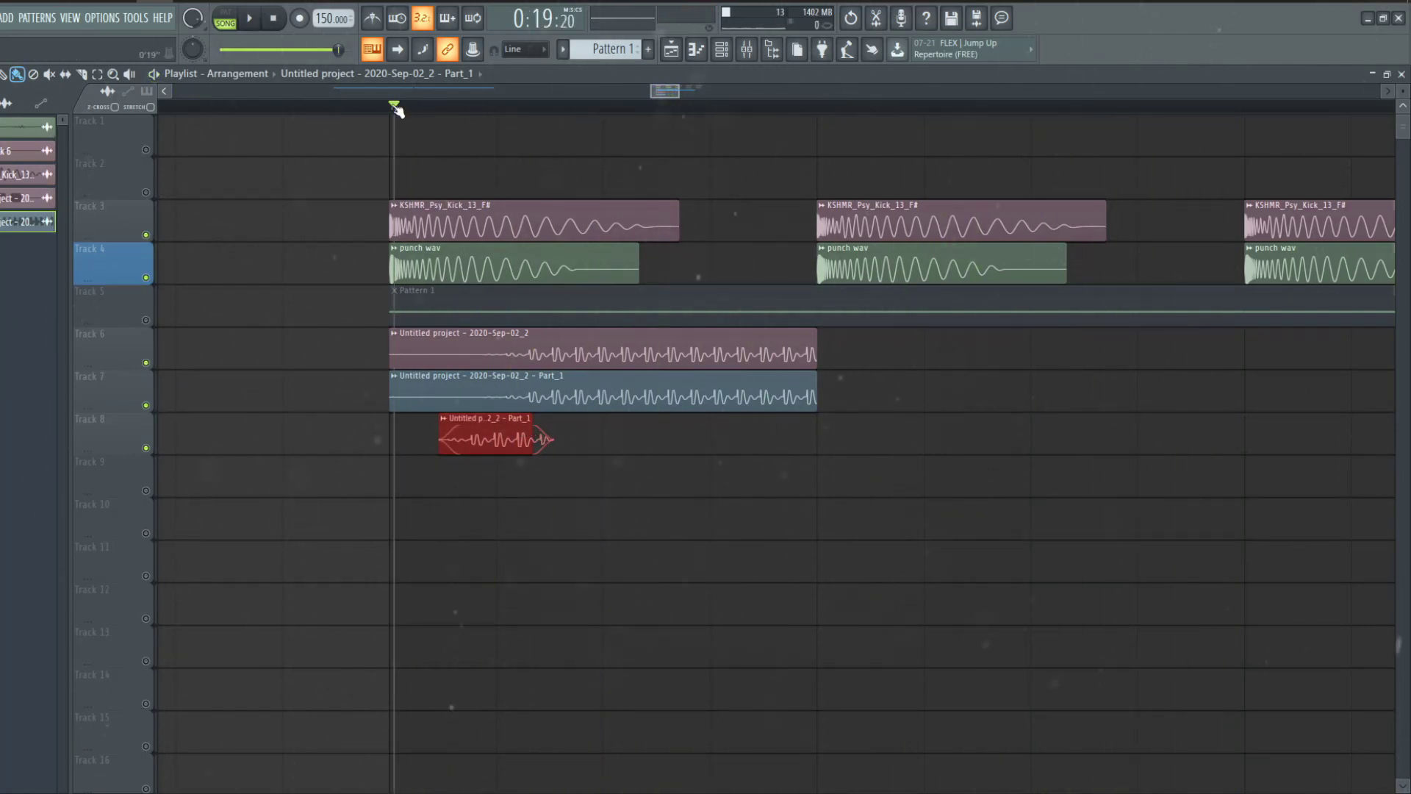
- Loop-select the first section, play it, and recheck the clip's sample settings
{"action": "left_click_drag", "start_coordinate": [395, 107], "coordinate": [778, 127]}
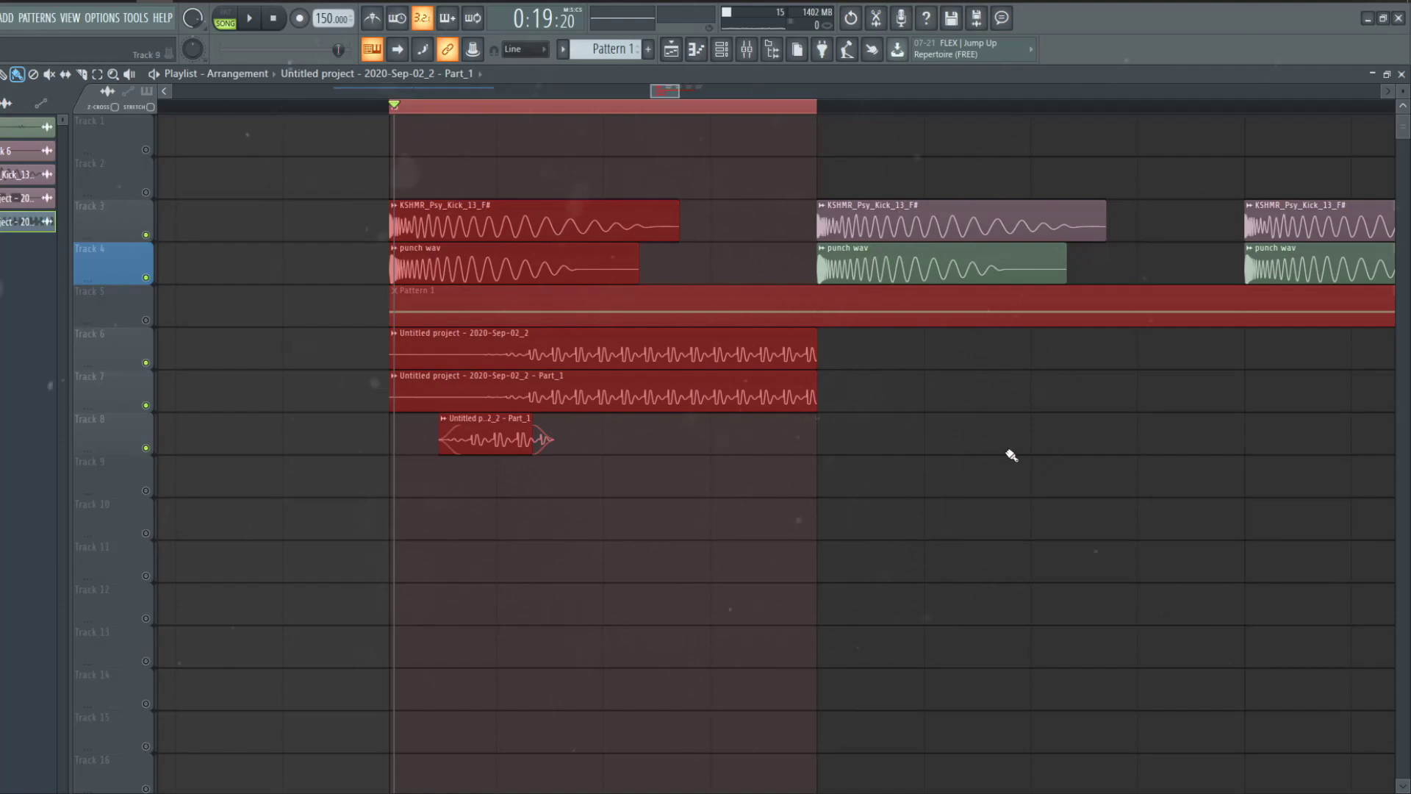
{"action": "left_click", "coordinate": [610, 504]}
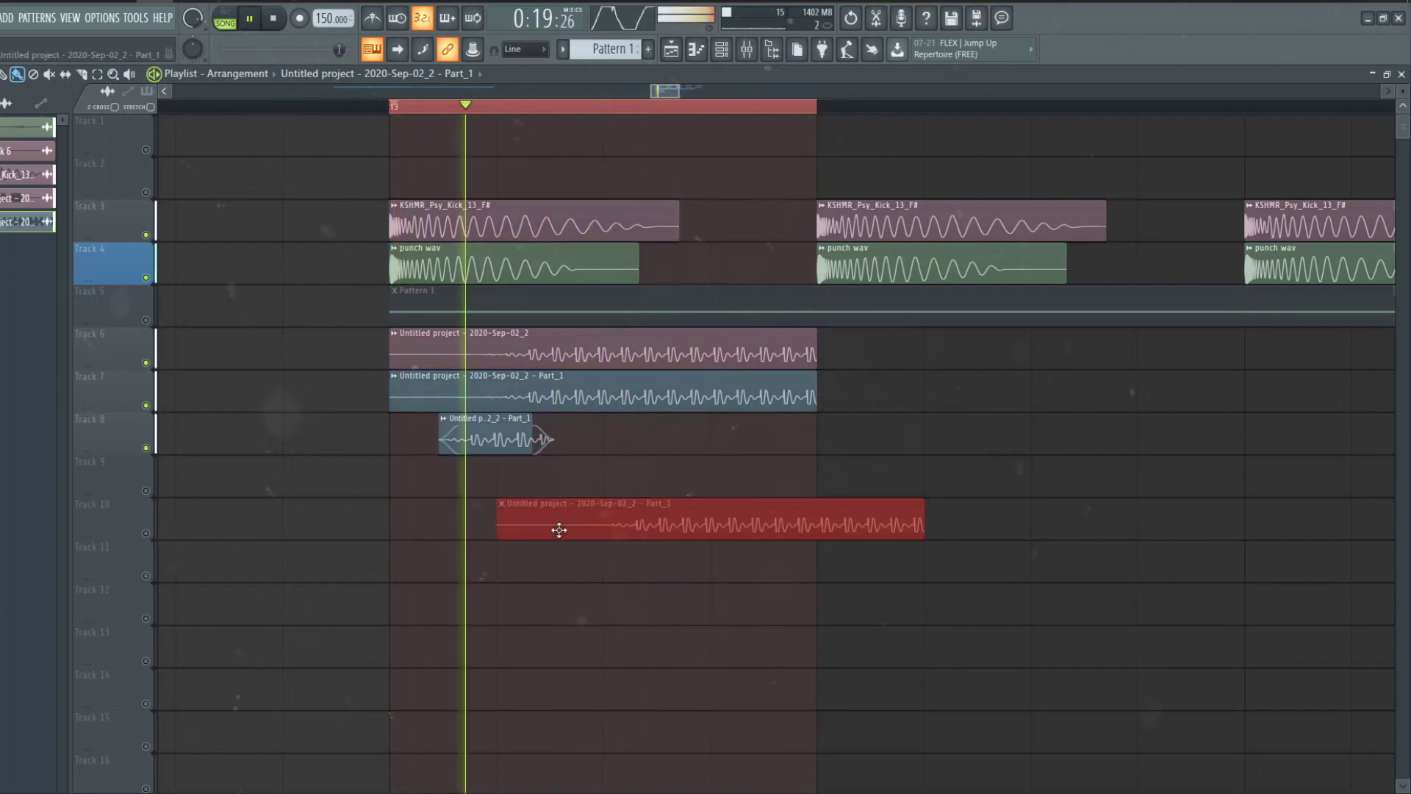
{"action": "double_click", "coordinate": [496, 431]}
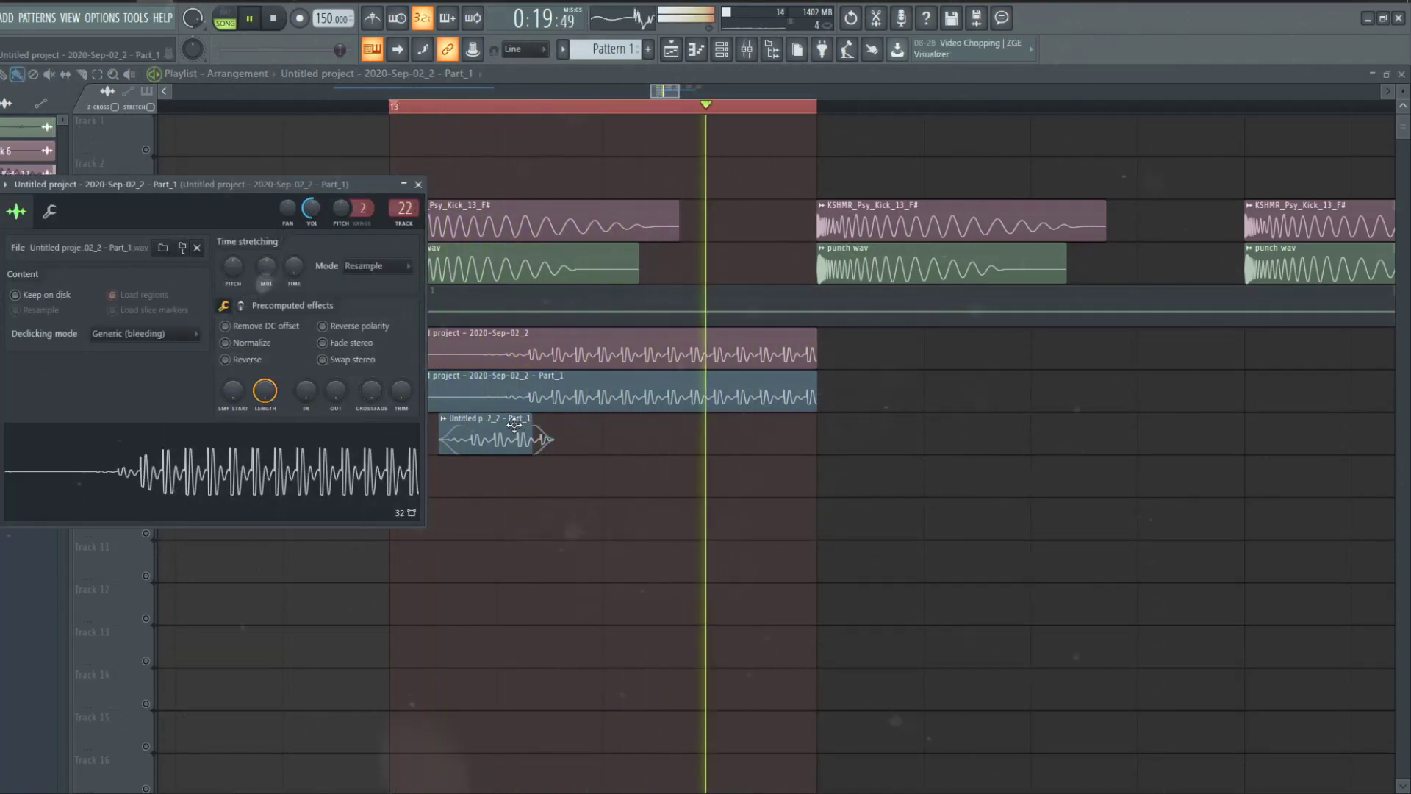
{"action": "key", "text": "Escape"}
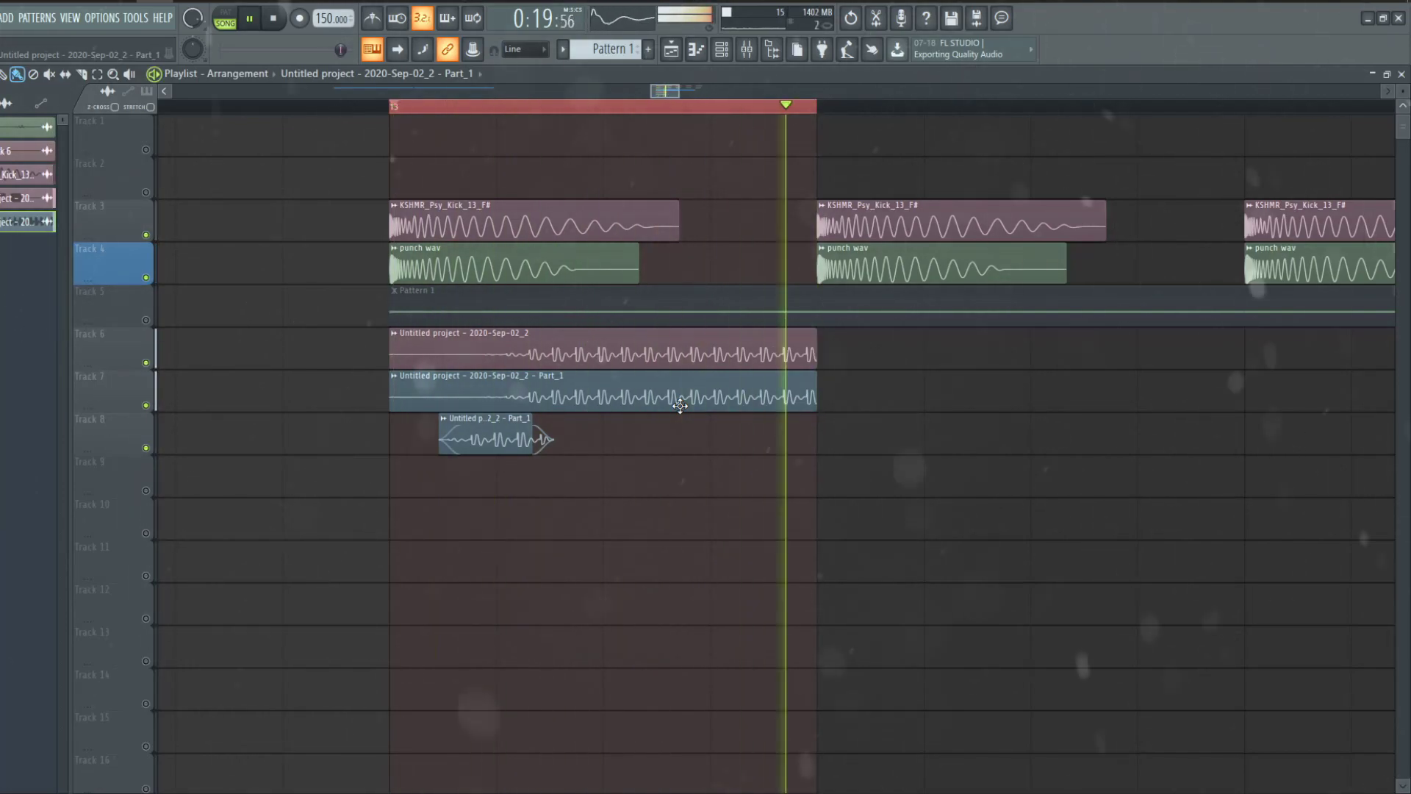
{"action": "scroll", "coordinate": [691, 405], "scroll_direction": "down", "scroll_amount": 2}
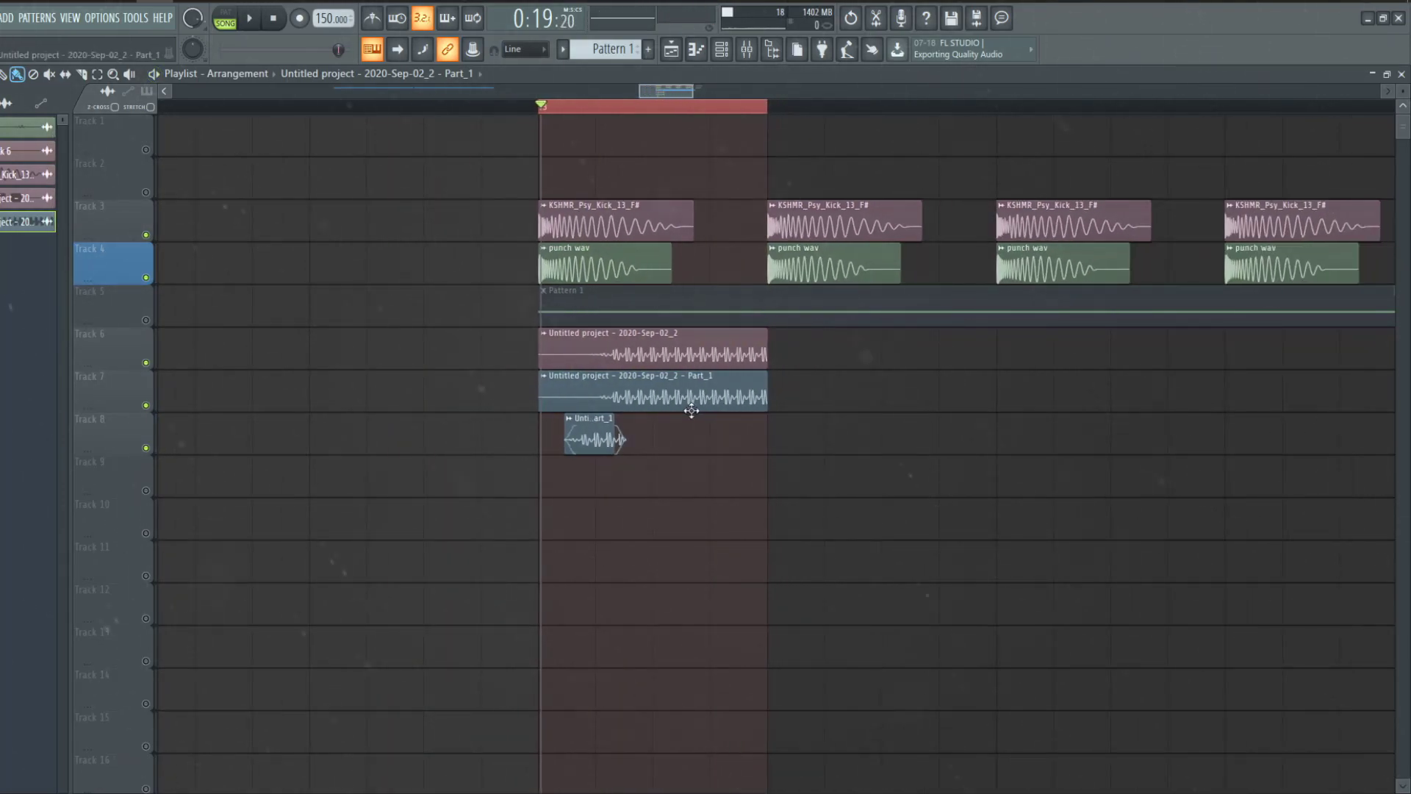
{"action": "left_click", "coordinate": [747, 50]}
{"action": "type", "text": "REV BUS TAIL"}
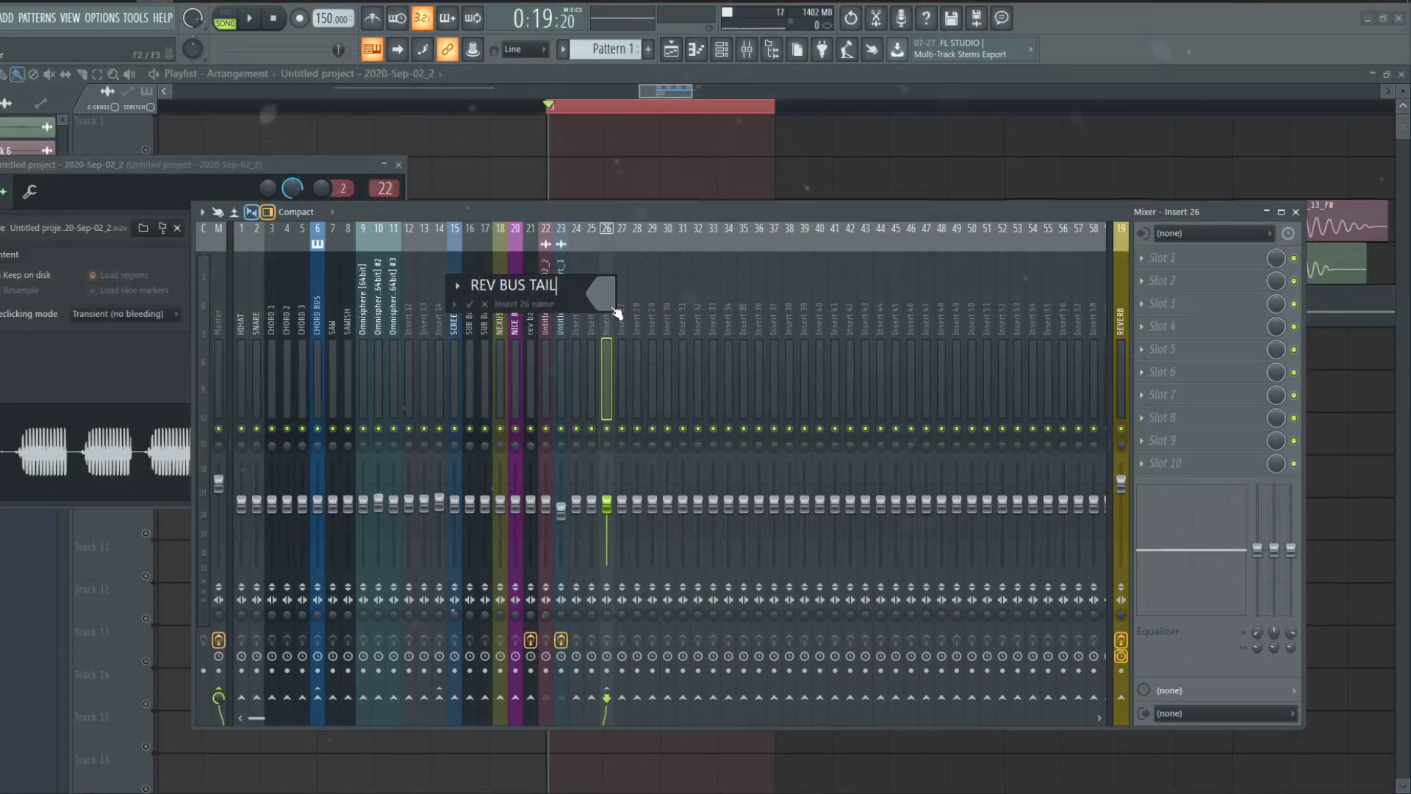
- Name insert 26 REV BUS TAIL and audition the arrangement, checking the Sep-02_2 clip
{"action": "key", "text": "Return"}
{"action": "key", "text": "space"}
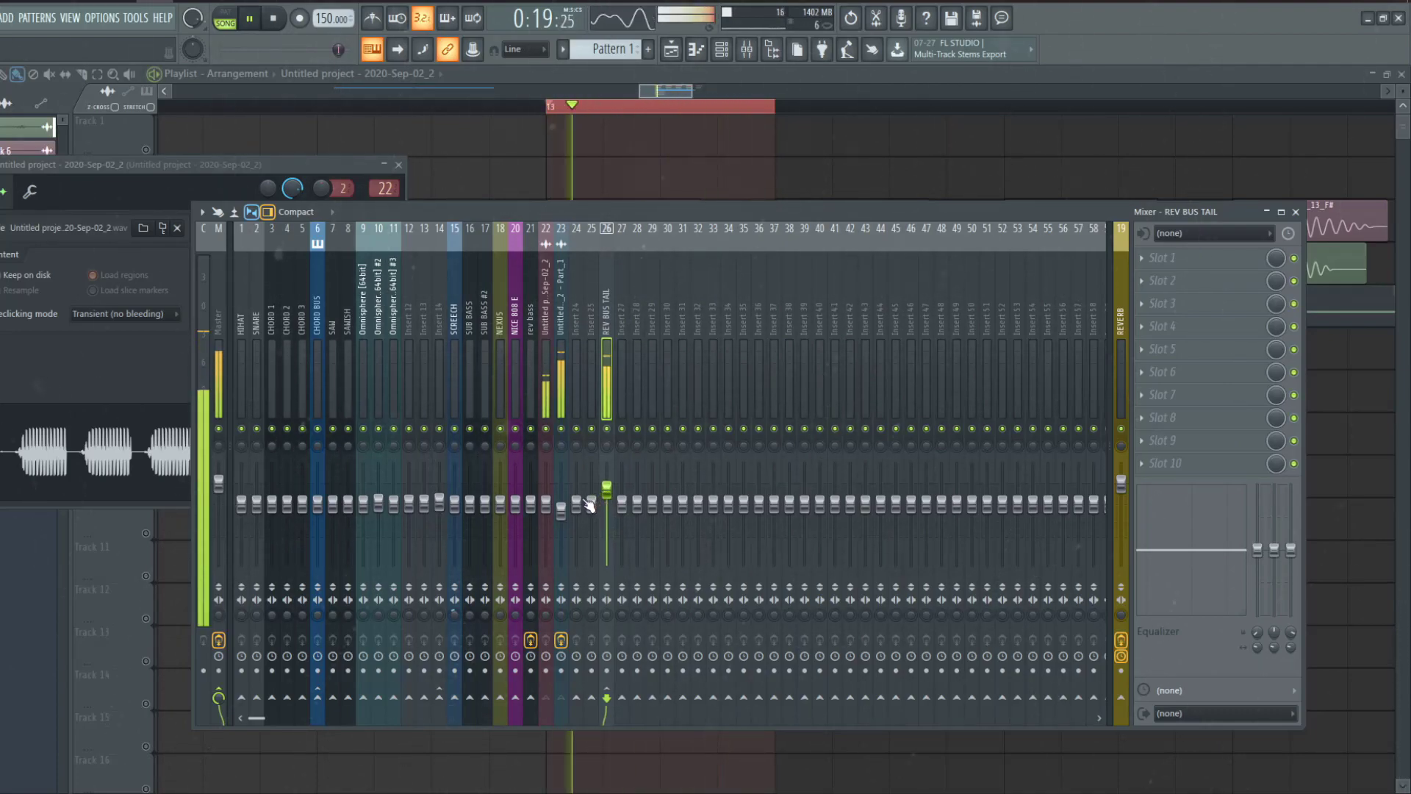
{"action": "left_click", "coordinate": [664, 105]}
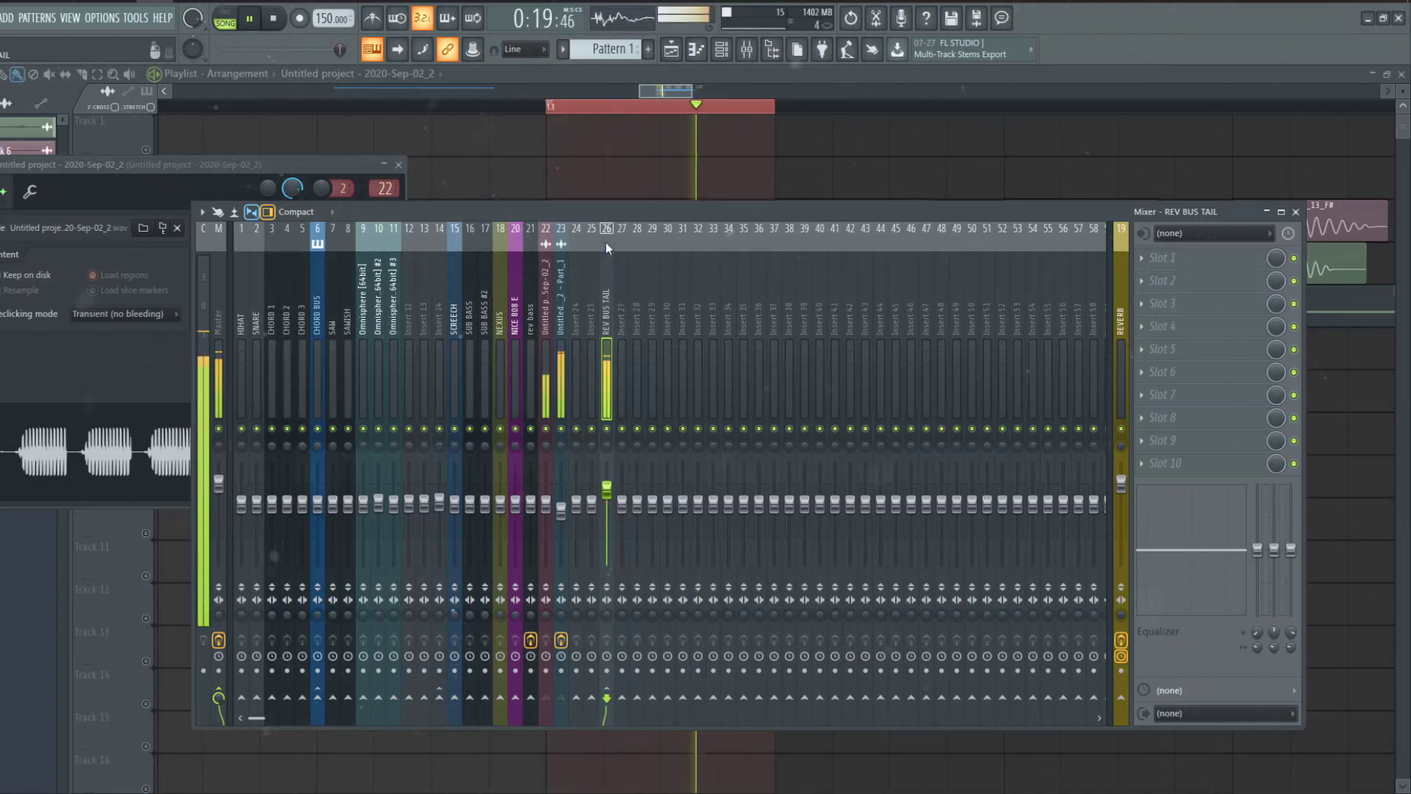
{"action": "key", "text": "F9"}
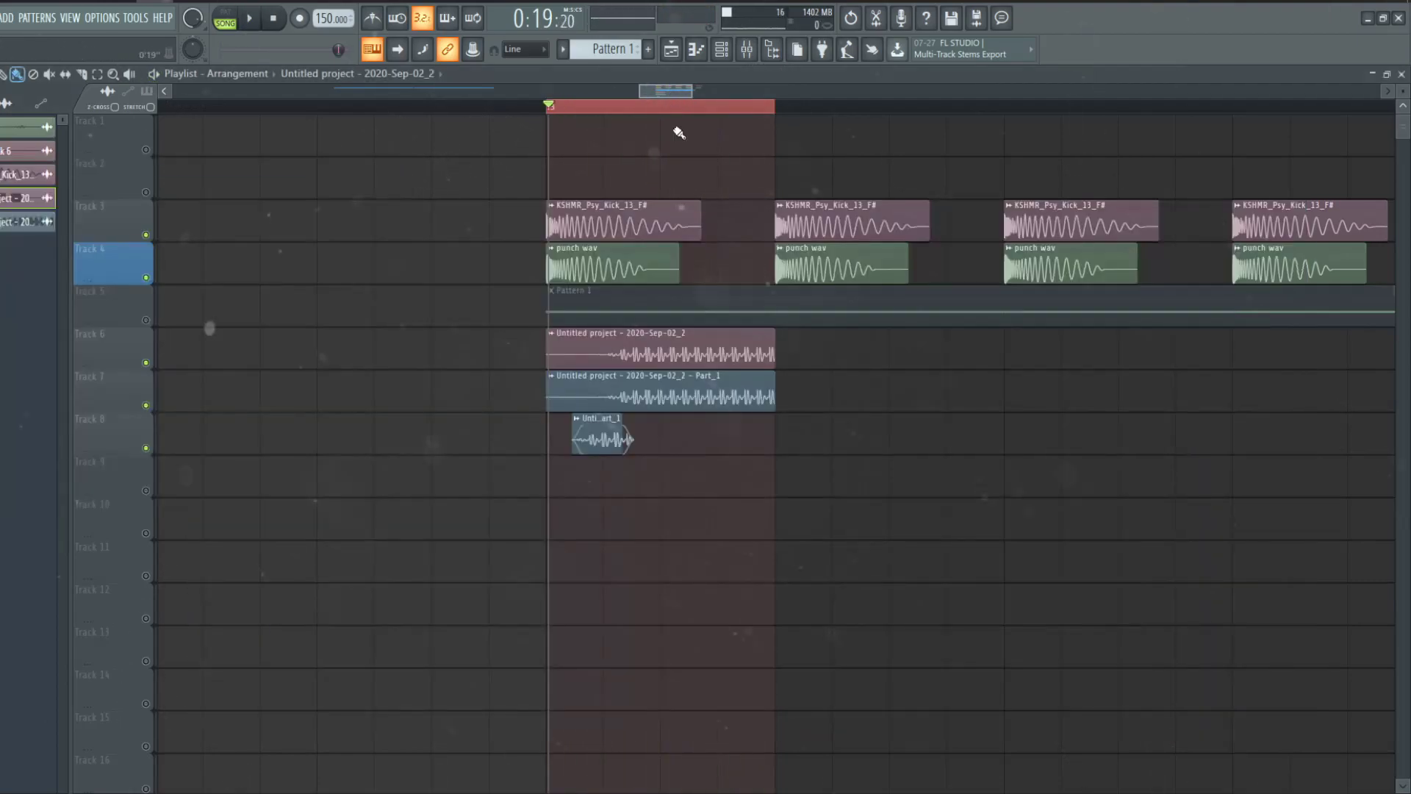
{"action": "double_click", "coordinate": [621, 356]}
{"action": "key", "text": "space"}
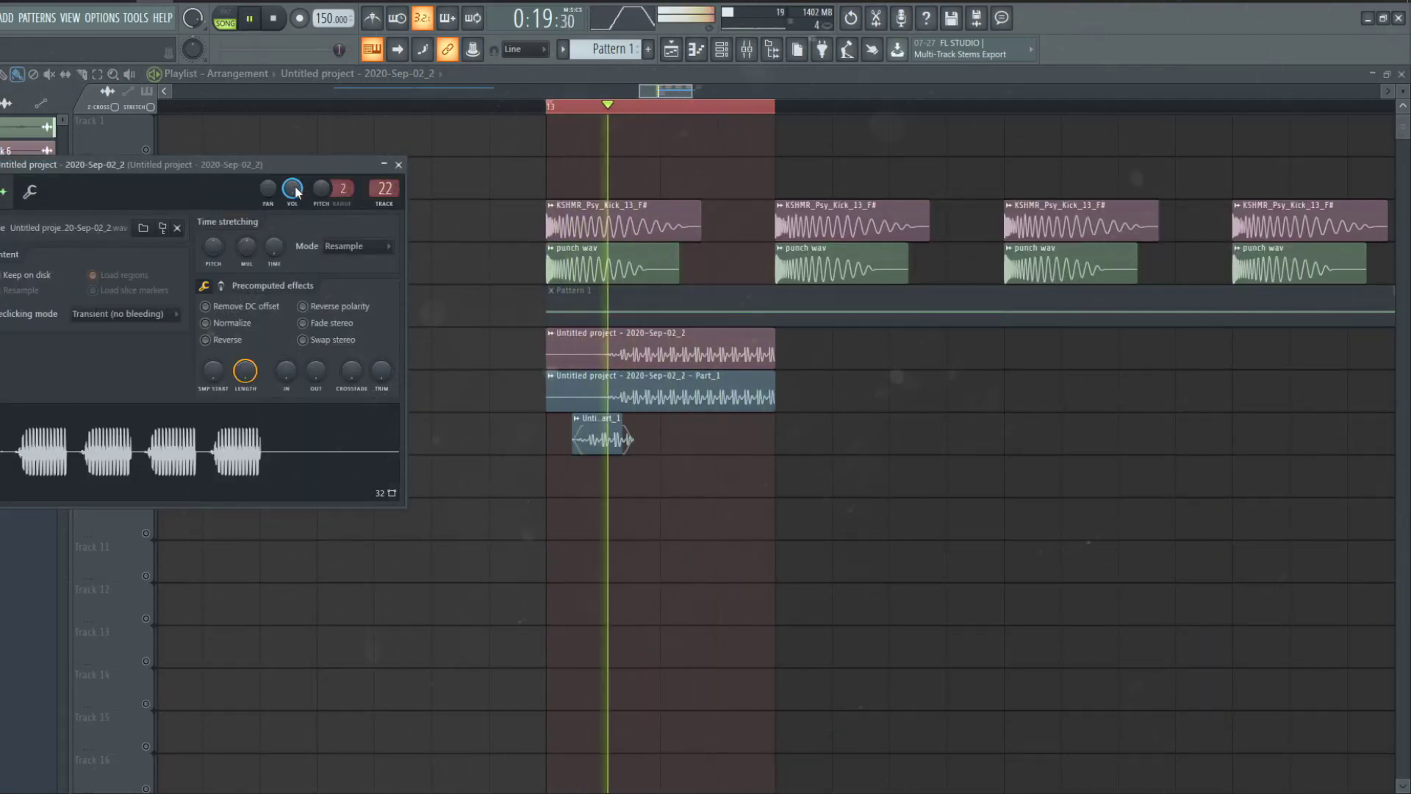
{"action": "key", "text": "F9"}
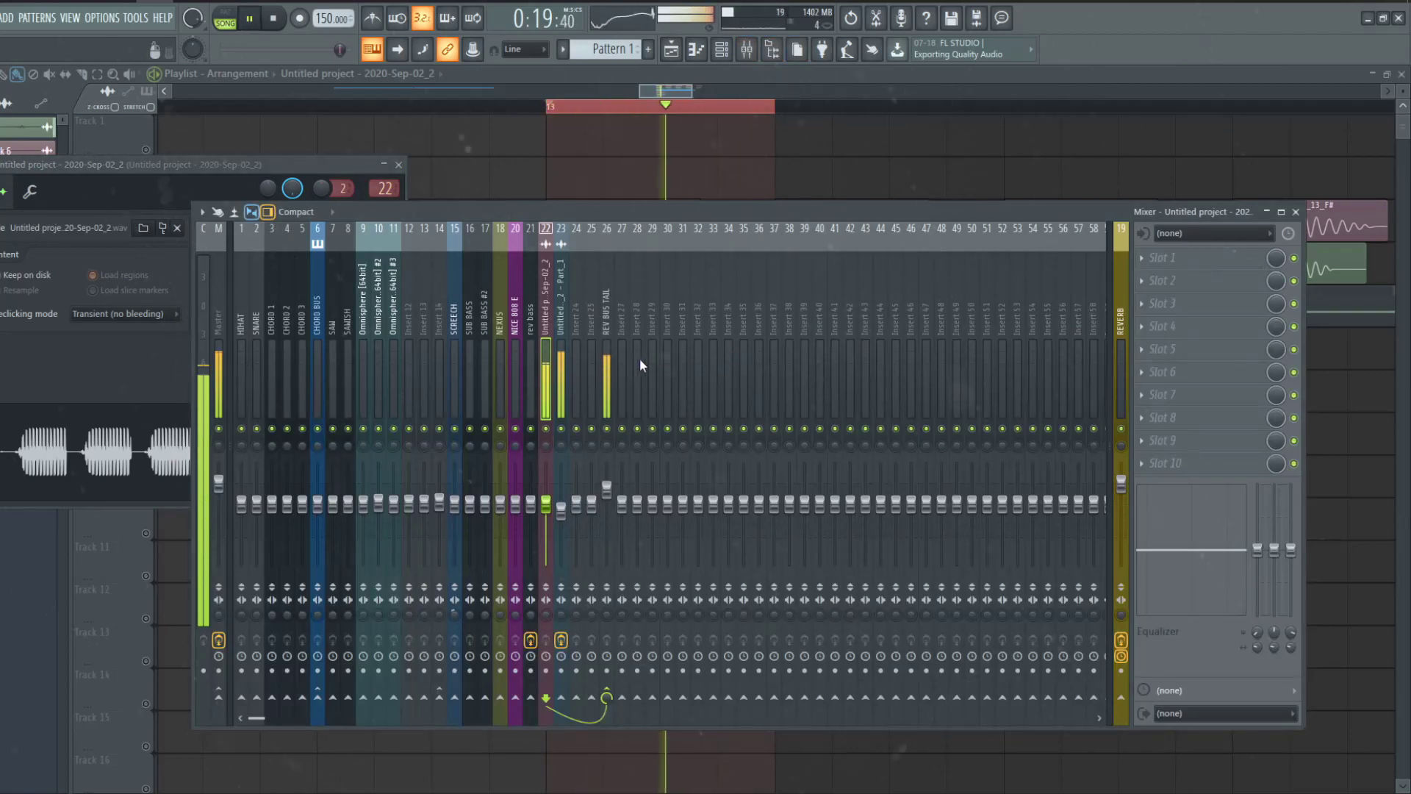
{"action": "key", "text": "space"}
- Load Oxford Inflator Native on REV BUS TAIL and raise its input to +2.88 dB
{"action": "left_click", "coordinate": [1159, 373]}
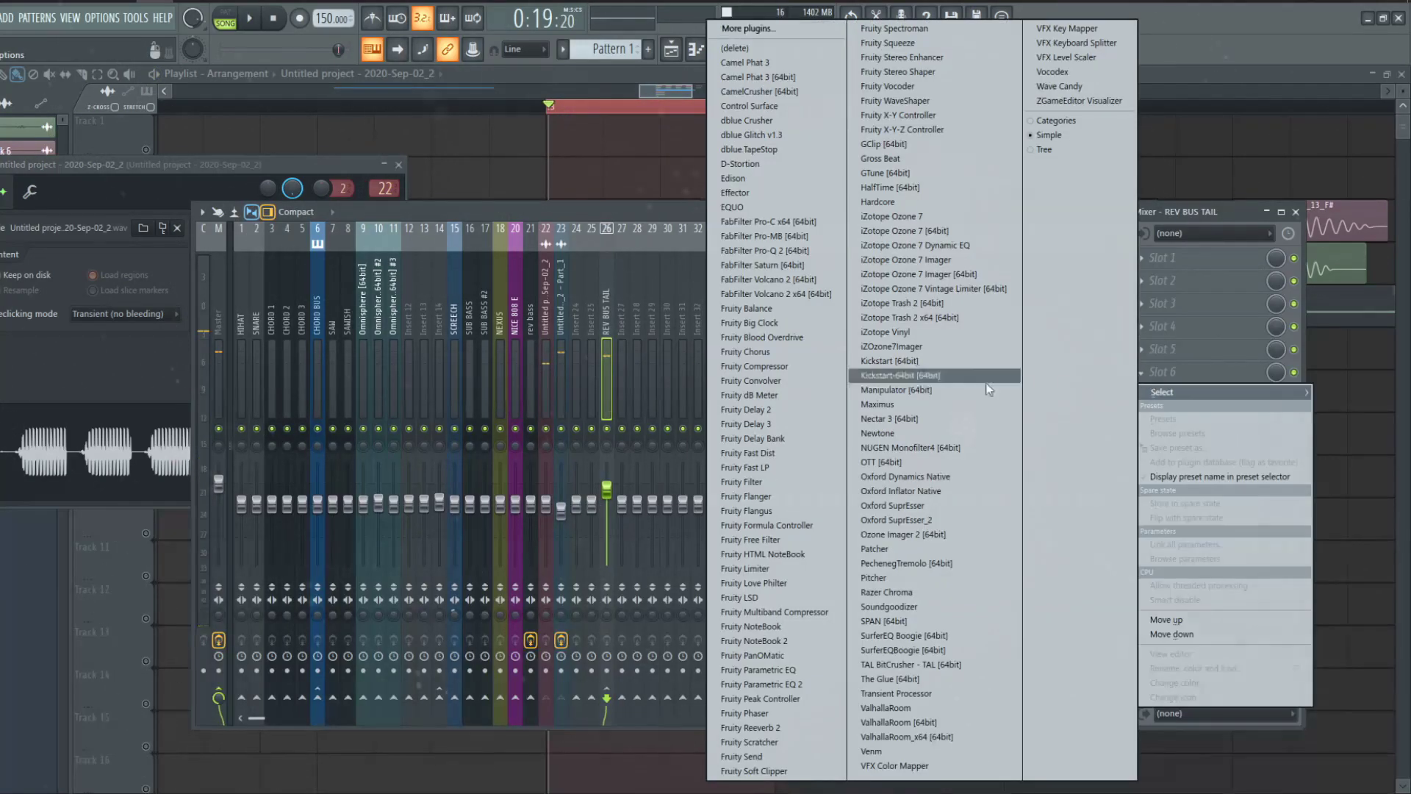
{"action": "left_click", "coordinate": [928, 491]}
{"action": "left_click_drag", "start_coordinate": [221, 201], "coordinate": [501, 237]}
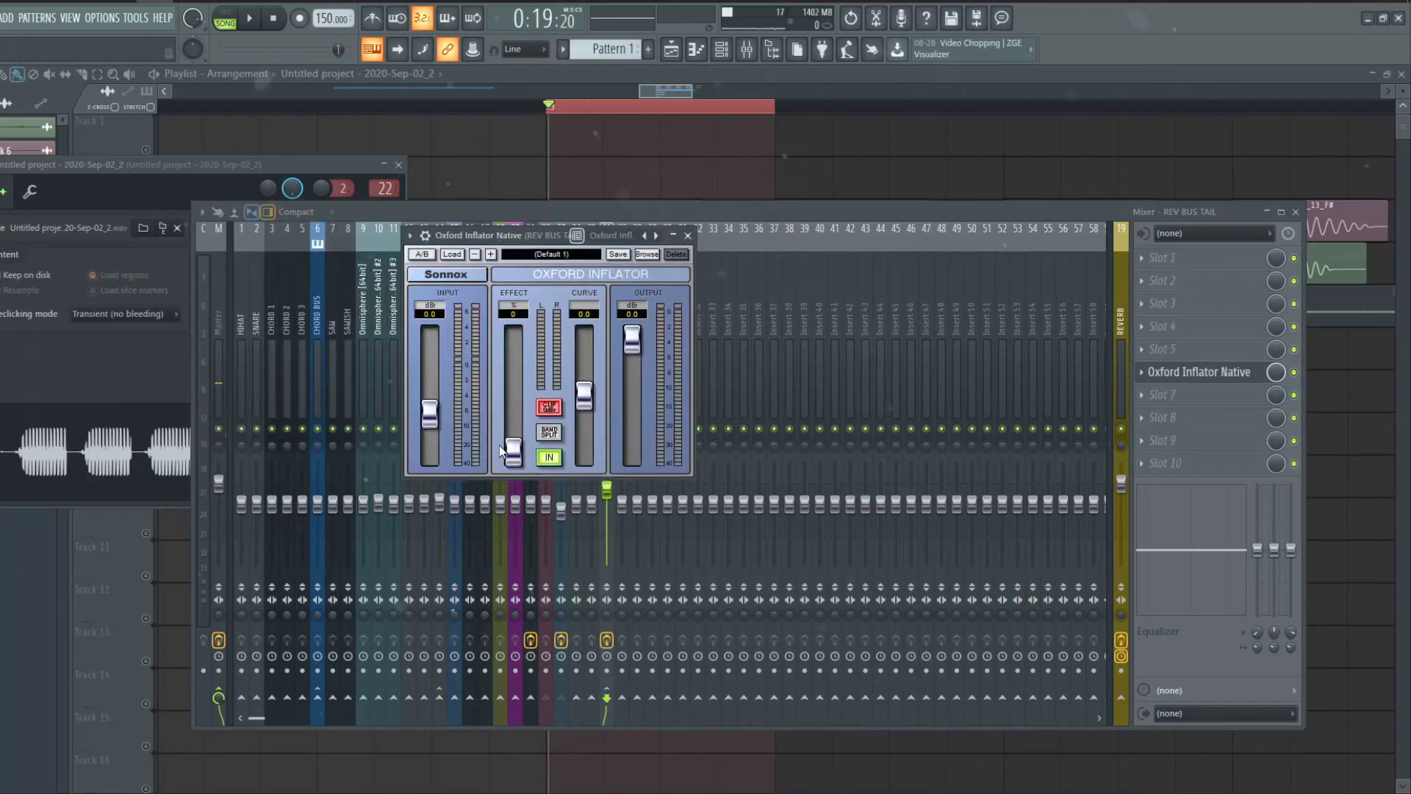
{"action": "key", "text": "space"}
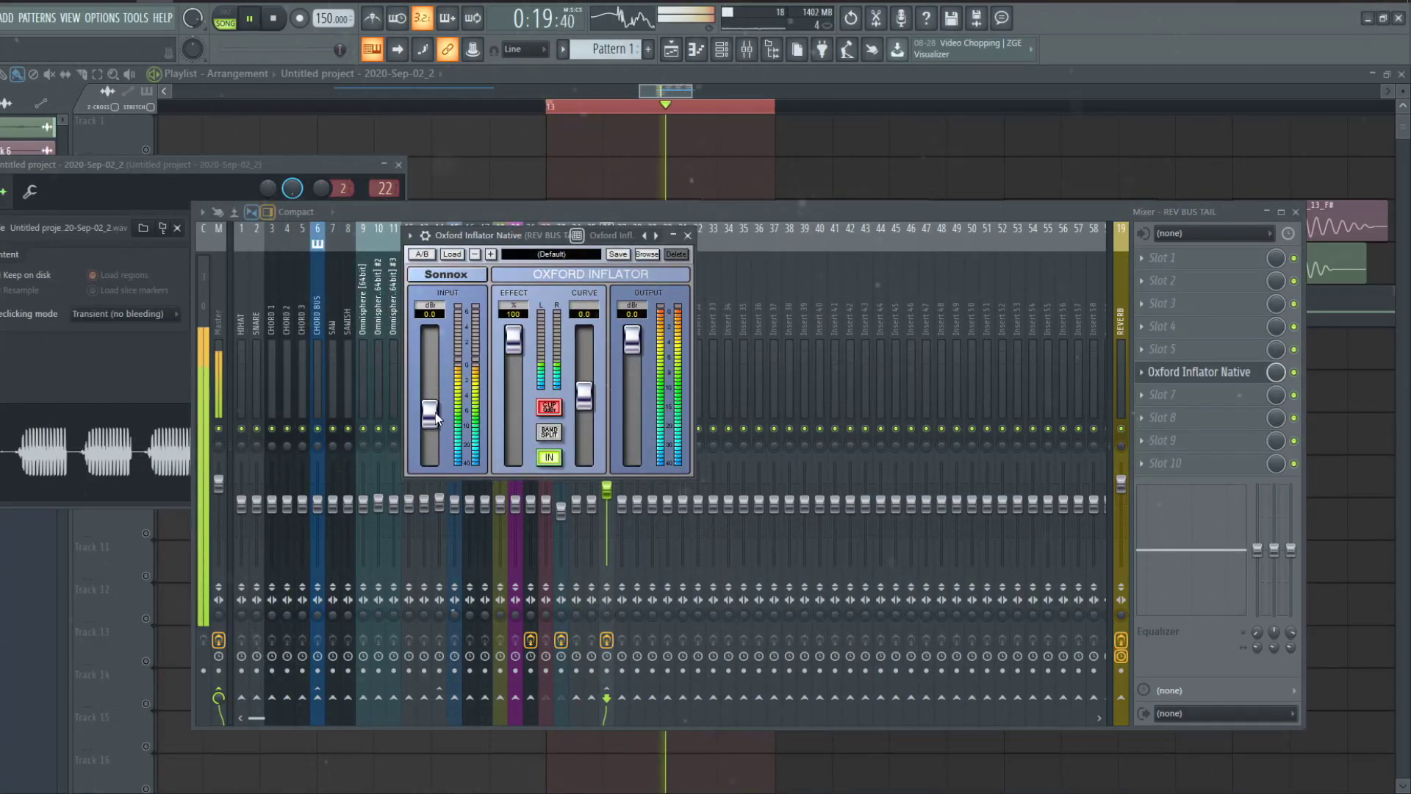
{"action": "left_click_drag", "start_coordinate": [430, 413], "coordinate": [433, 397]}
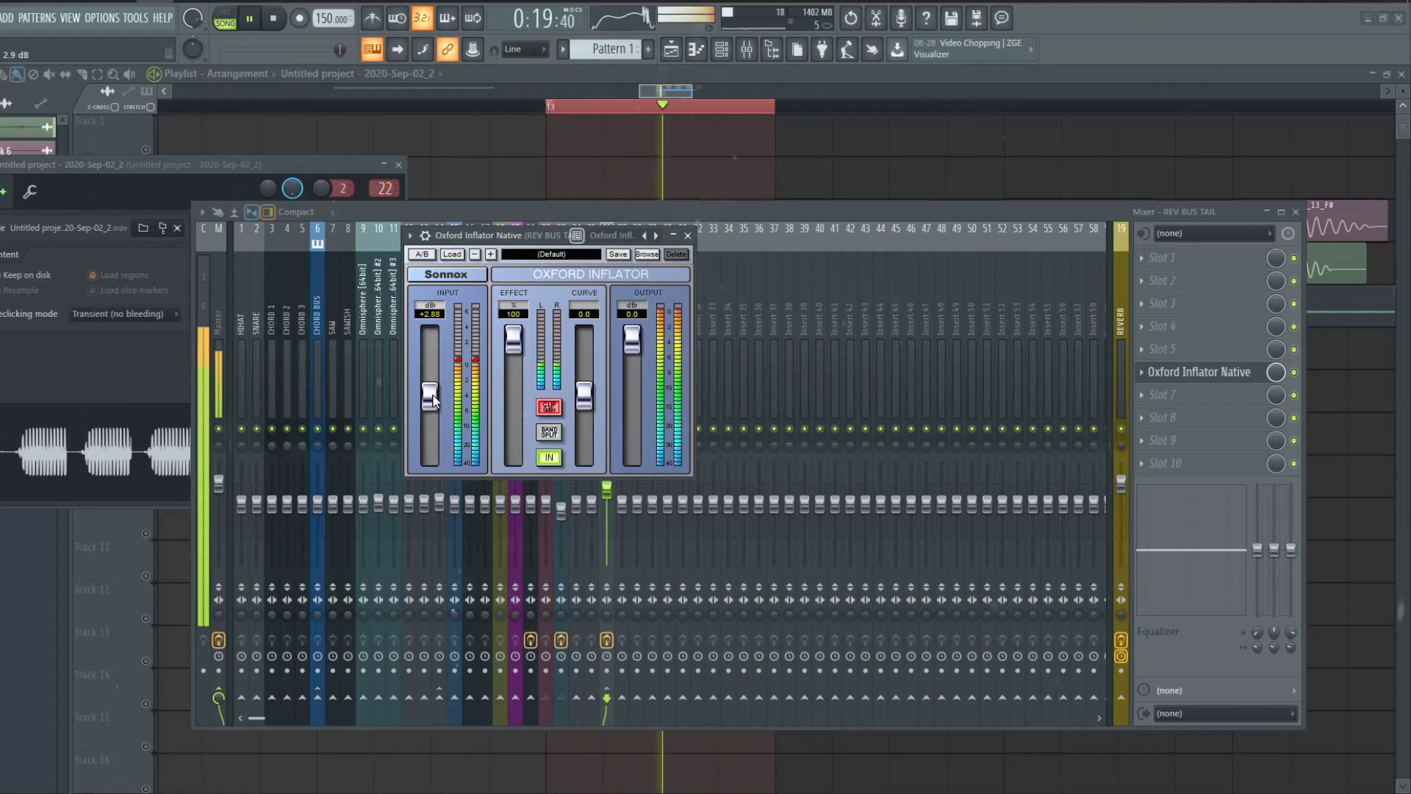
- Turn up the Pogo amount on the punch wav and KSHMR_Psy_Kick_13_F# samples during playback
{"action": "key", "text": "F9"}
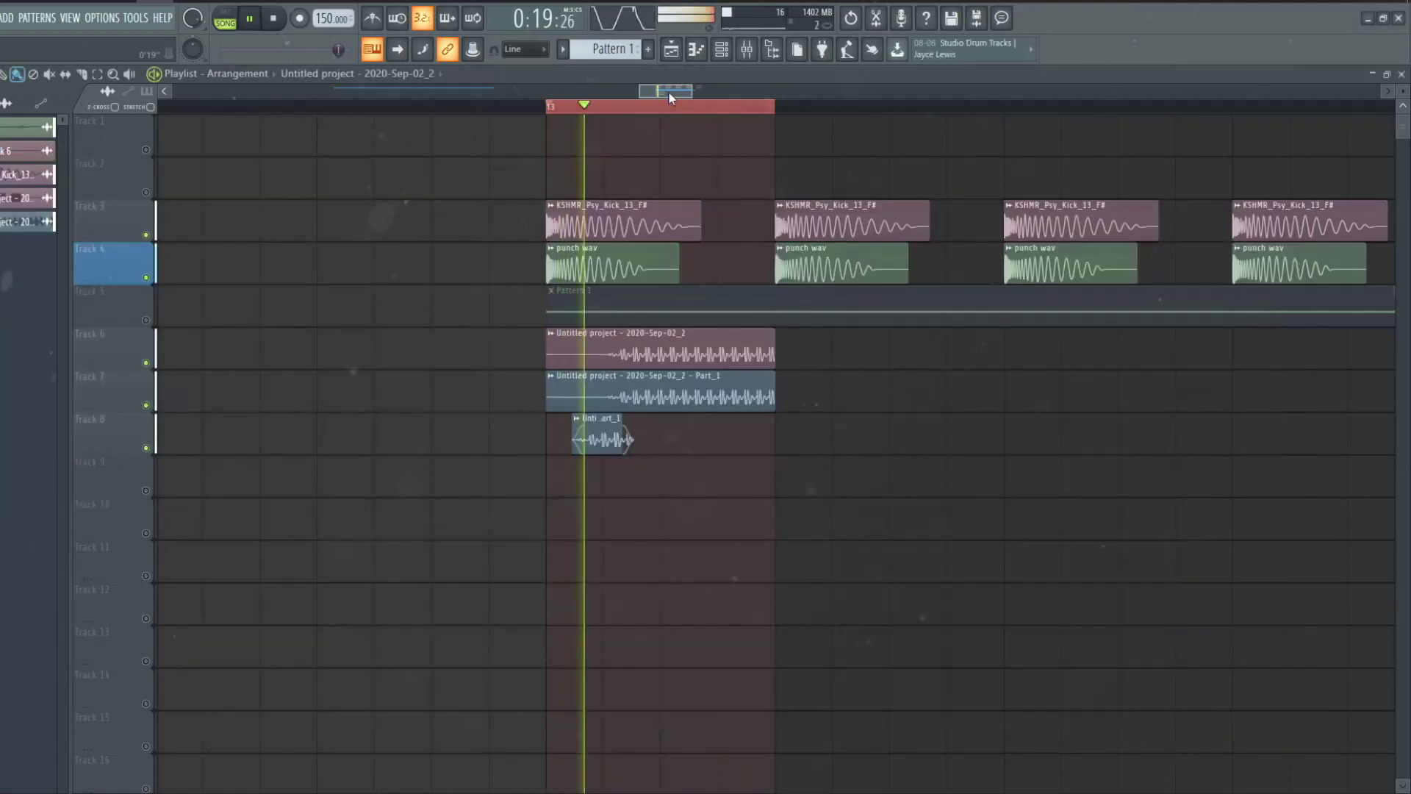
{"action": "key", "text": "space"}
{"action": "double_click", "coordinate": [615, 267]}
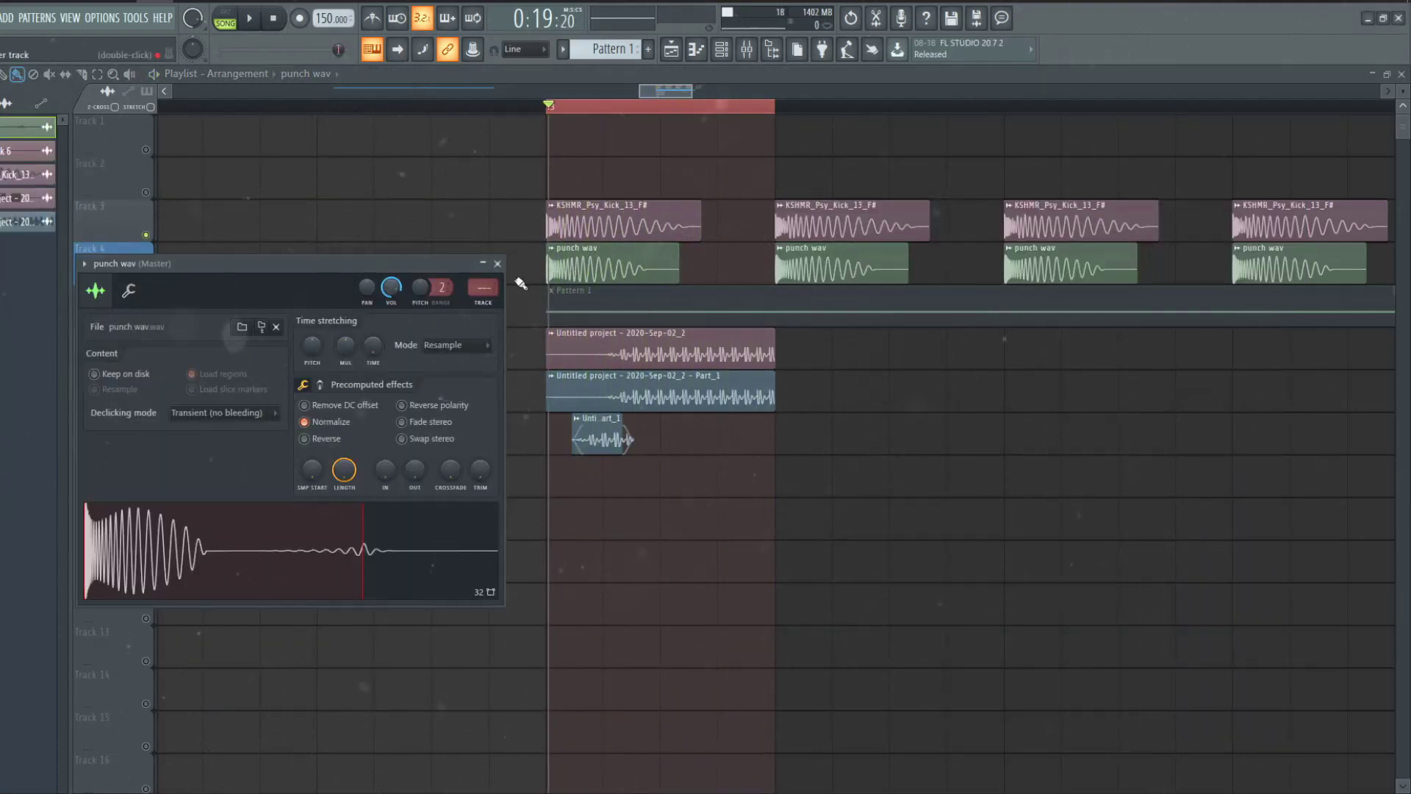
{"action": "left_click_drag", "start_coordinate": [477, 469], "coordinate": [483, 477]}
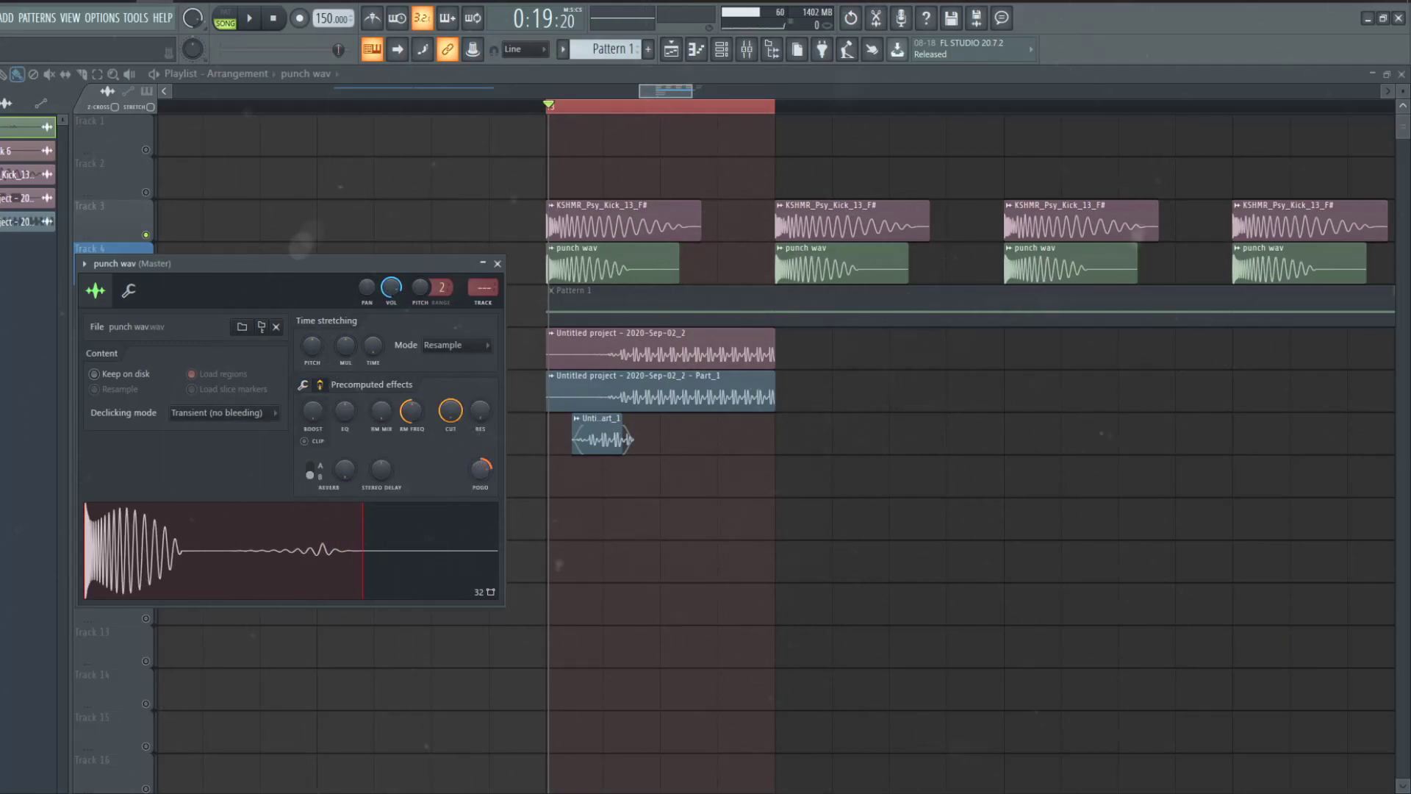
{"action": "key", "text": "space"}
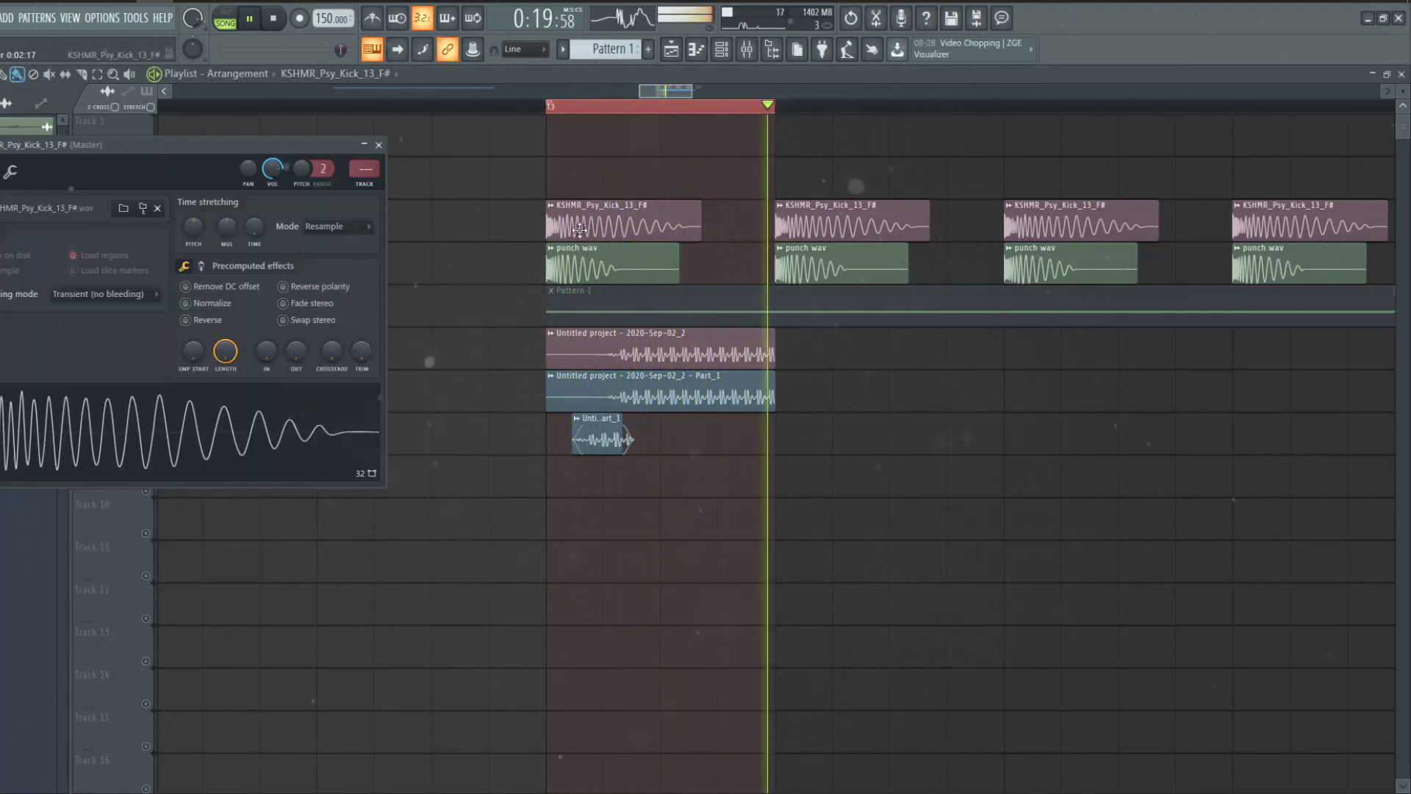
{"action": "left_click_drag", "start_coordinate": [358, 353], "coordinate": [364, 331]}
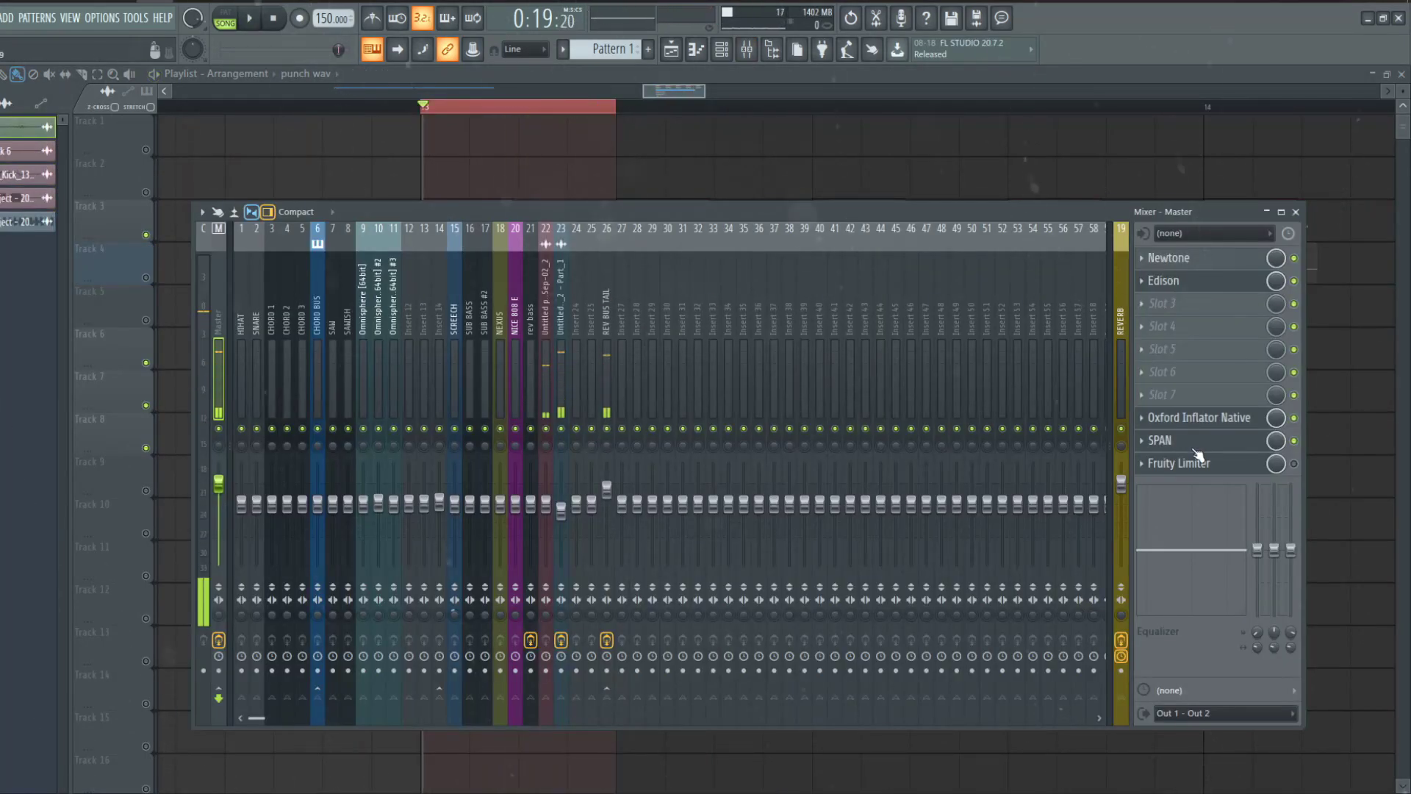
- Open the SPAN analyzer on the Master insert to view the output spectrum
{"action": "left_click", "coordinate": [1160, 440]}
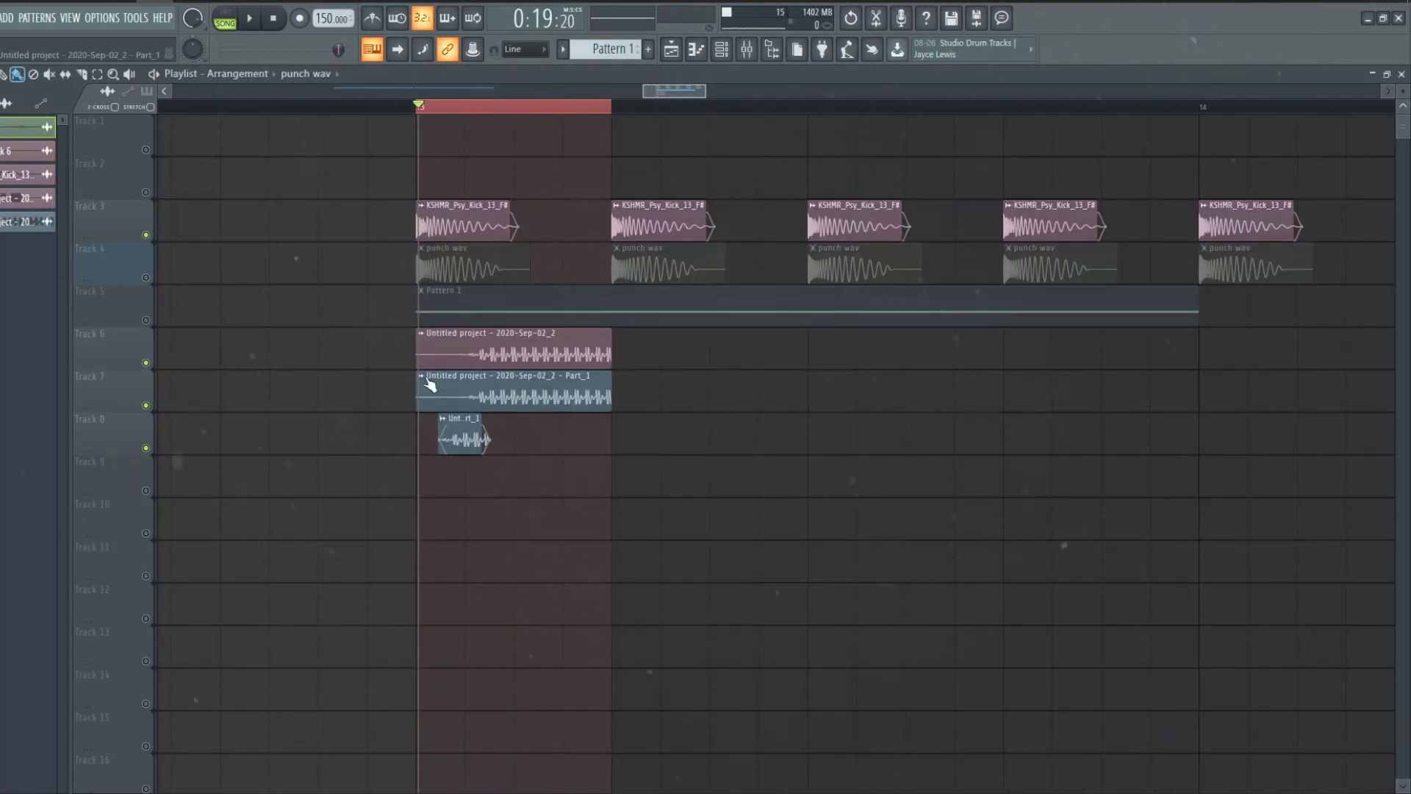
{"action": "scroll", "coordinate": [428, 383], "scroll_direction": "up", "scroll_amount": 3}
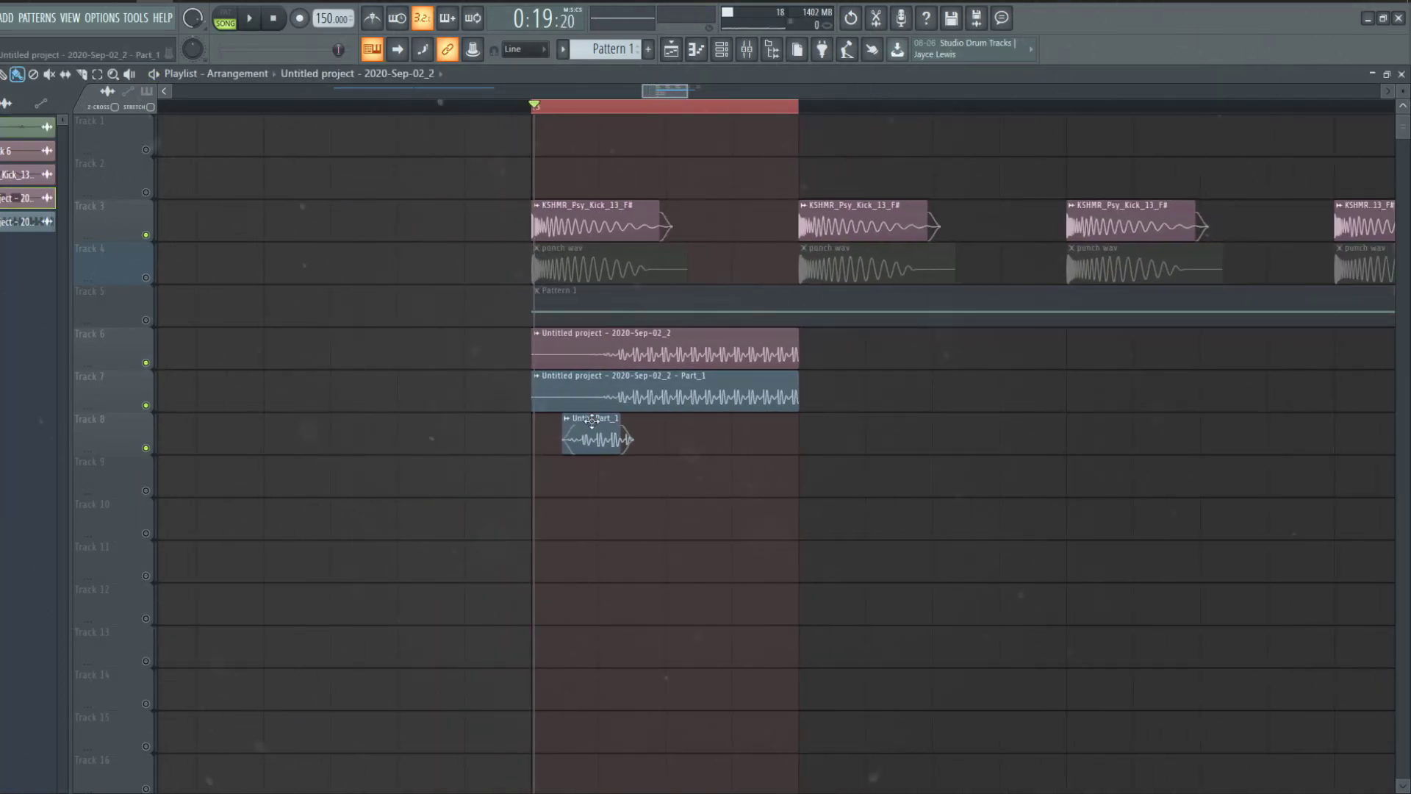
- Make the Track 9 clip unique as Part_1 #2 and unmute it
{"action": "left_click", "coordinate": [546, 483]}
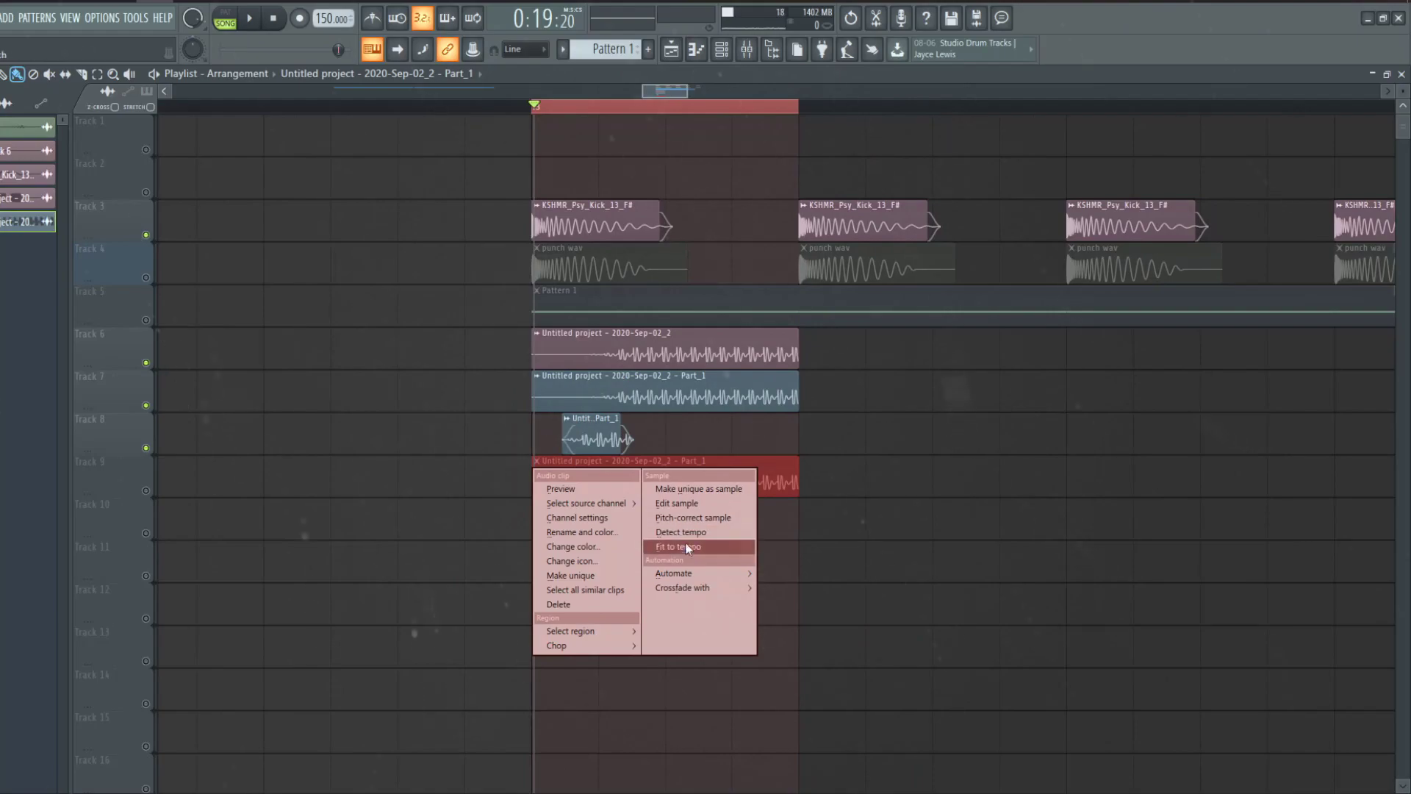
{"action": "left_click", "coordinate": [570, 575]}
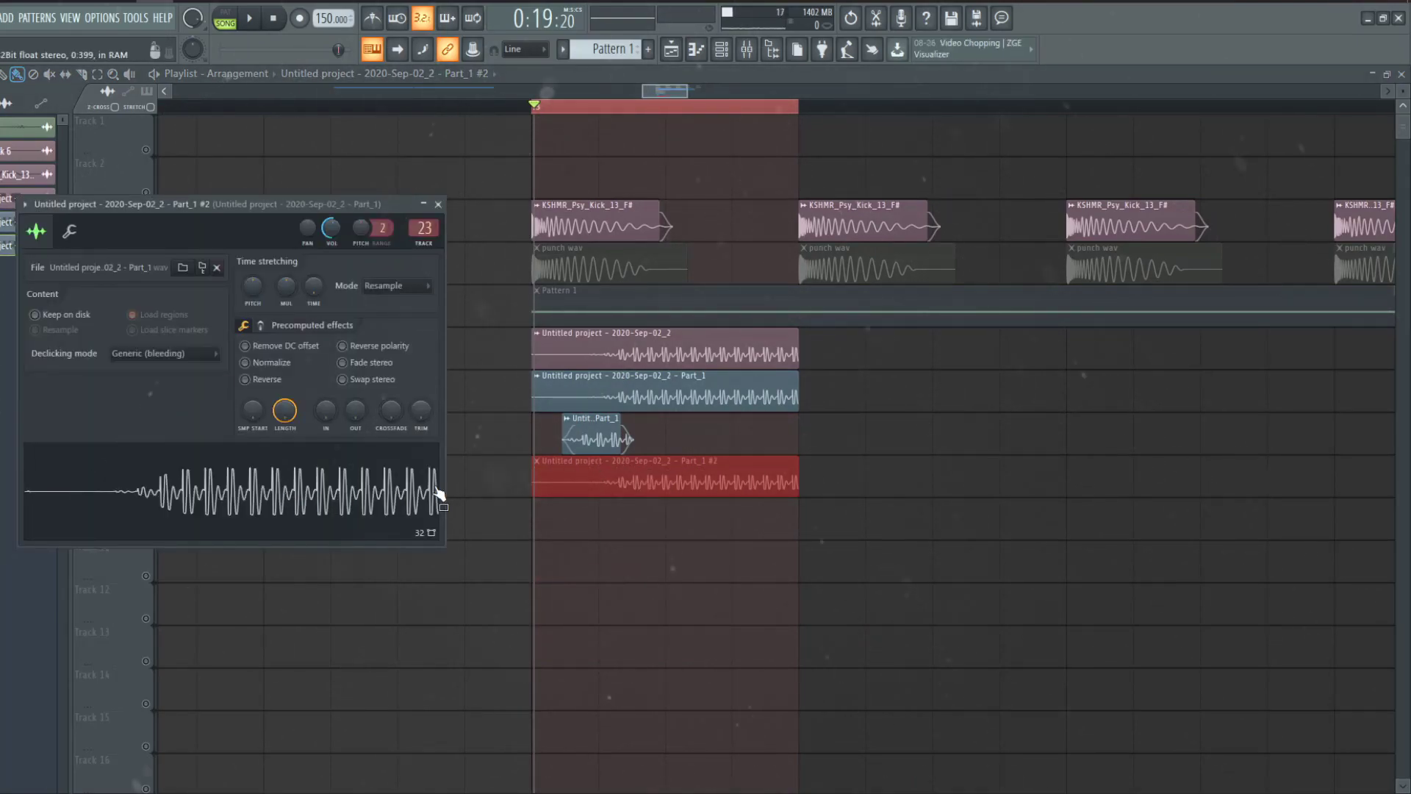
{"action": "key", "text": "Escape"}
{"action": "left_click", "coordinate": [147, 491]}
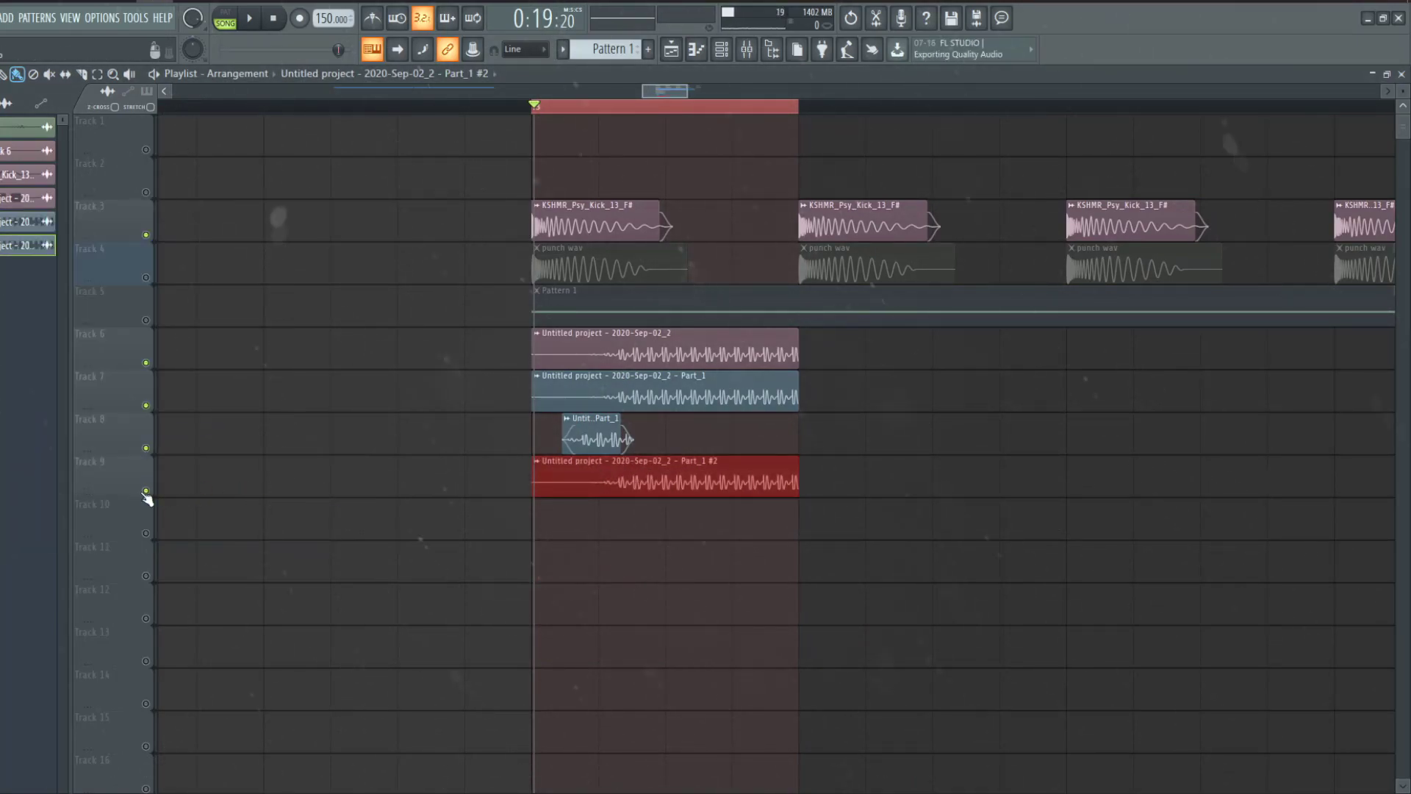
- From the Part_1 #2 sample settings, jump to its mixer insert 24
{"action": "double_click", "coordinate": [608, 476]}
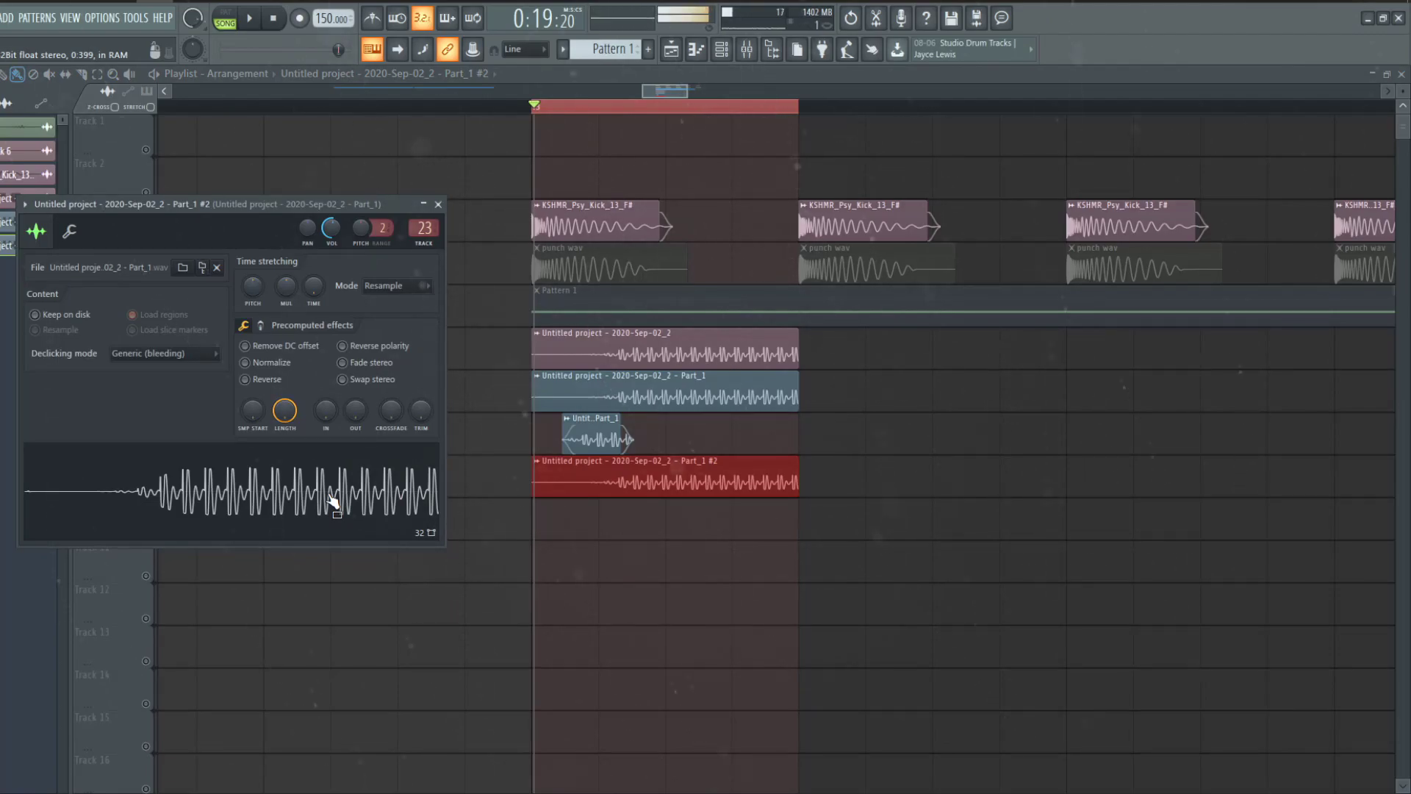
{"action": "right_click", "coordinate": [334, 499]}
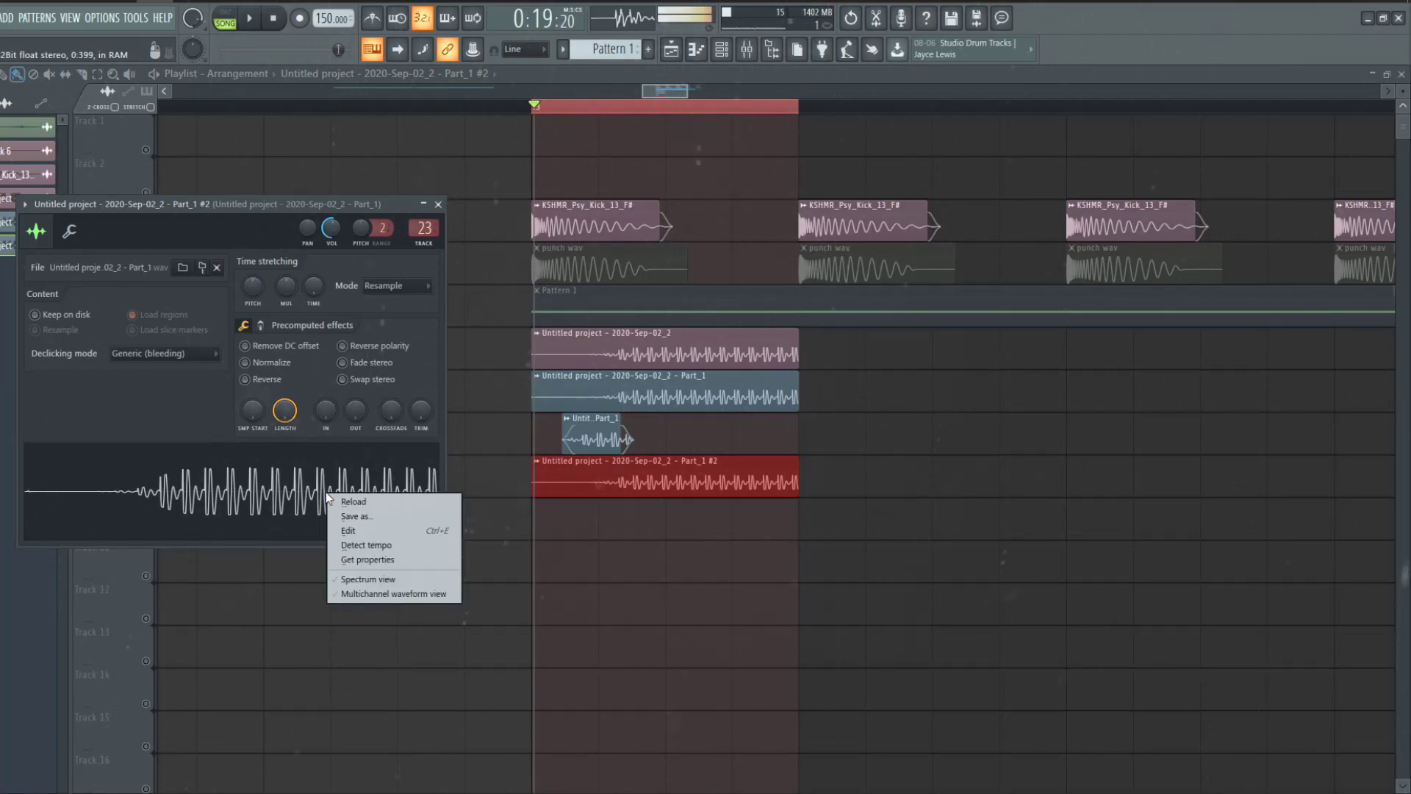
{"action": "left_click", "coordinate": [331, 460]}
{"action": "left_click", "coordinate": [424, 231]}
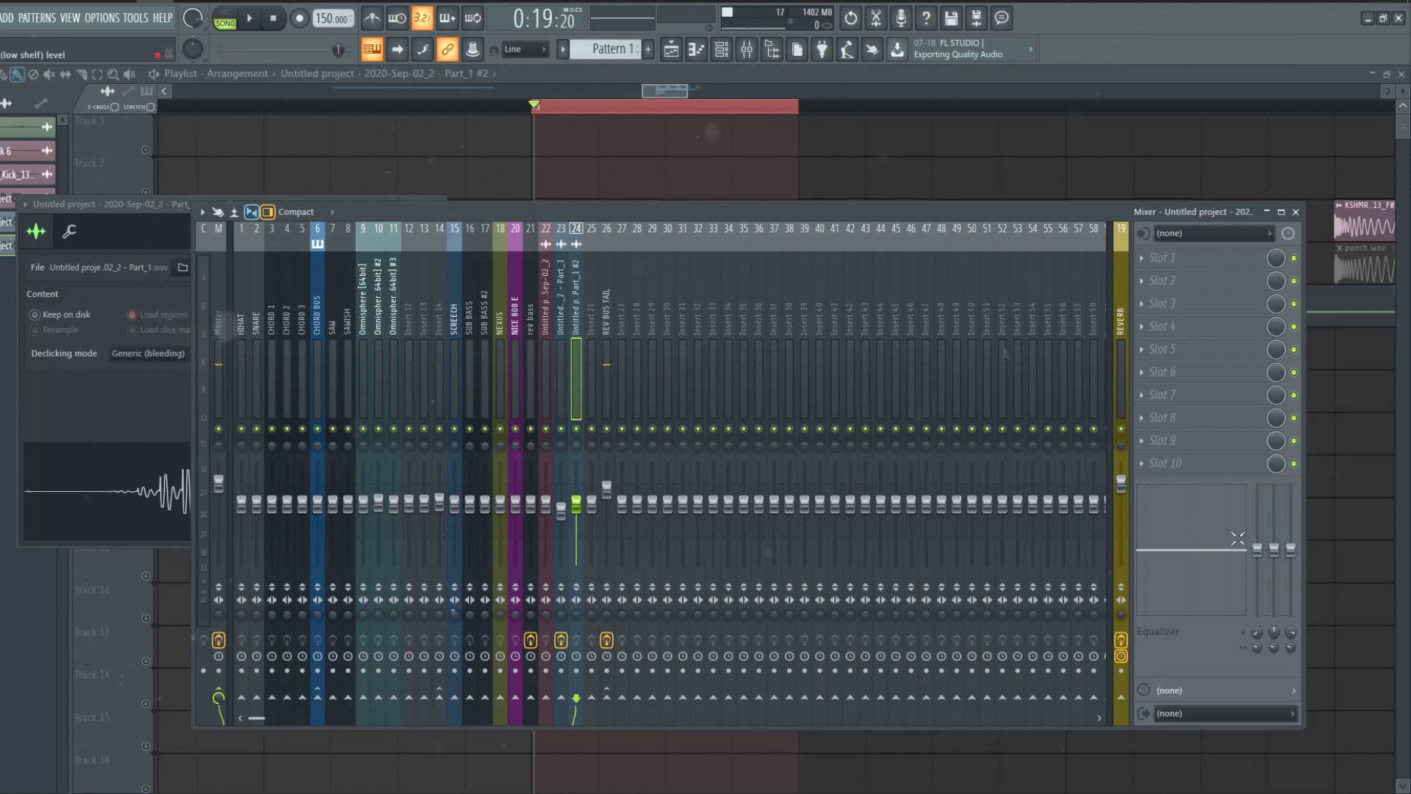
- Load Fruity Parametric EQ 2 on Part_1 #2 and pull its top band into a steep high-shelf cut
{"action": "left_click", "coordinate": [1143, 259]}
{"action": "left_click", "coordinate": [779, 685]}
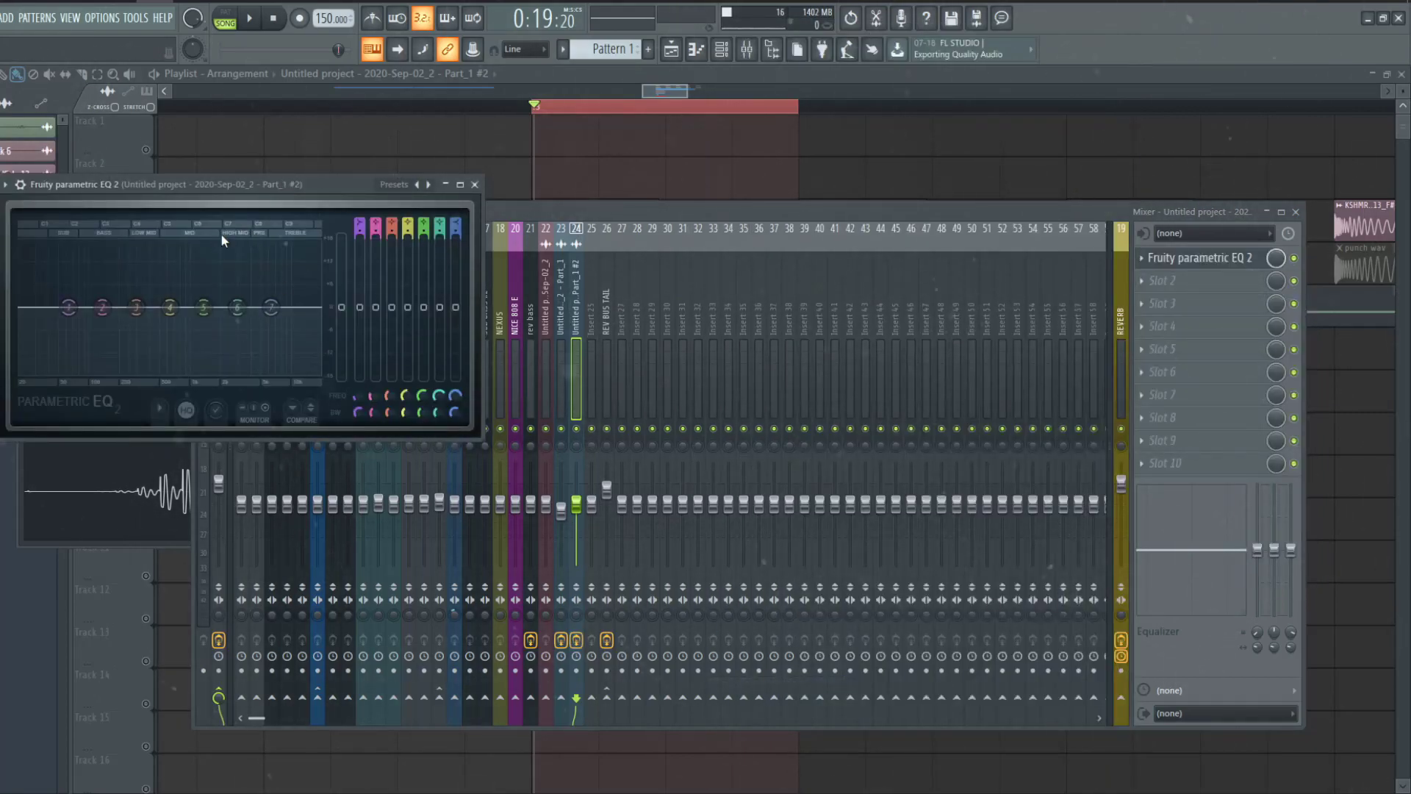
{"action": "left_click_drag", "start_coordinate": [271, 306], "coordinate": [163, 375]}
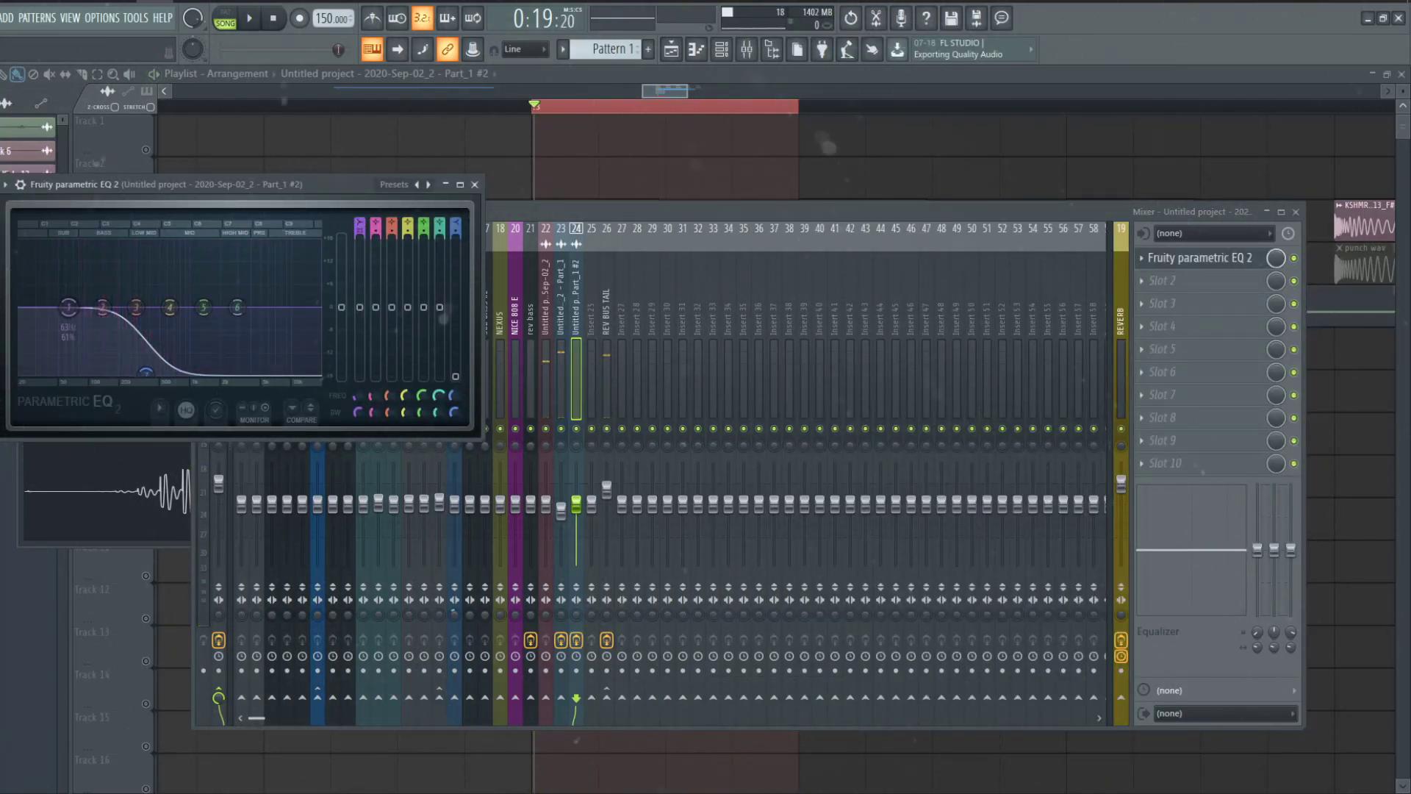
{"action": "key", "text": "space"}
{"action": "left_click_drag", "start_coordinate": [147, 372], "coordinate": [129, 375]}
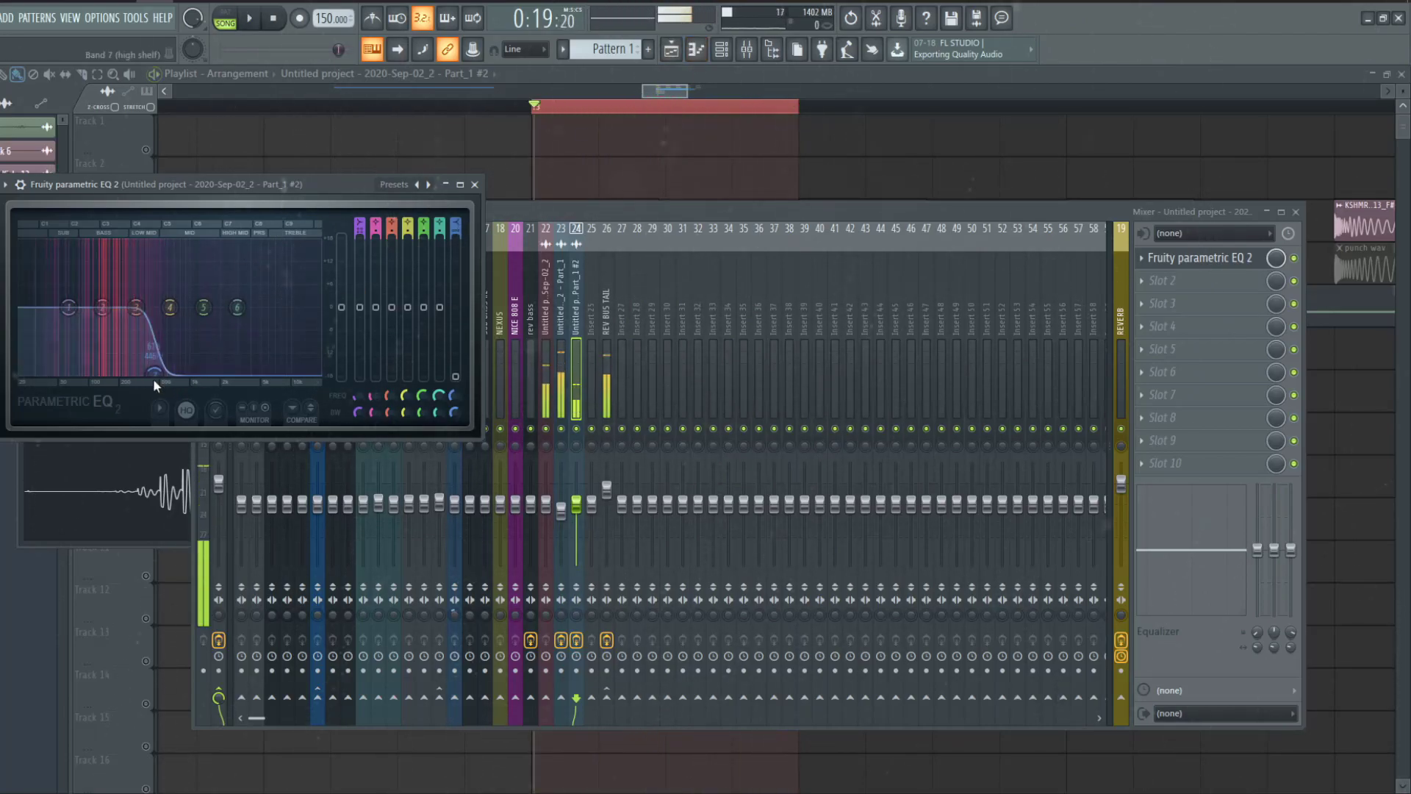
{"action": "left_click", "coordinate": [661, 78]}
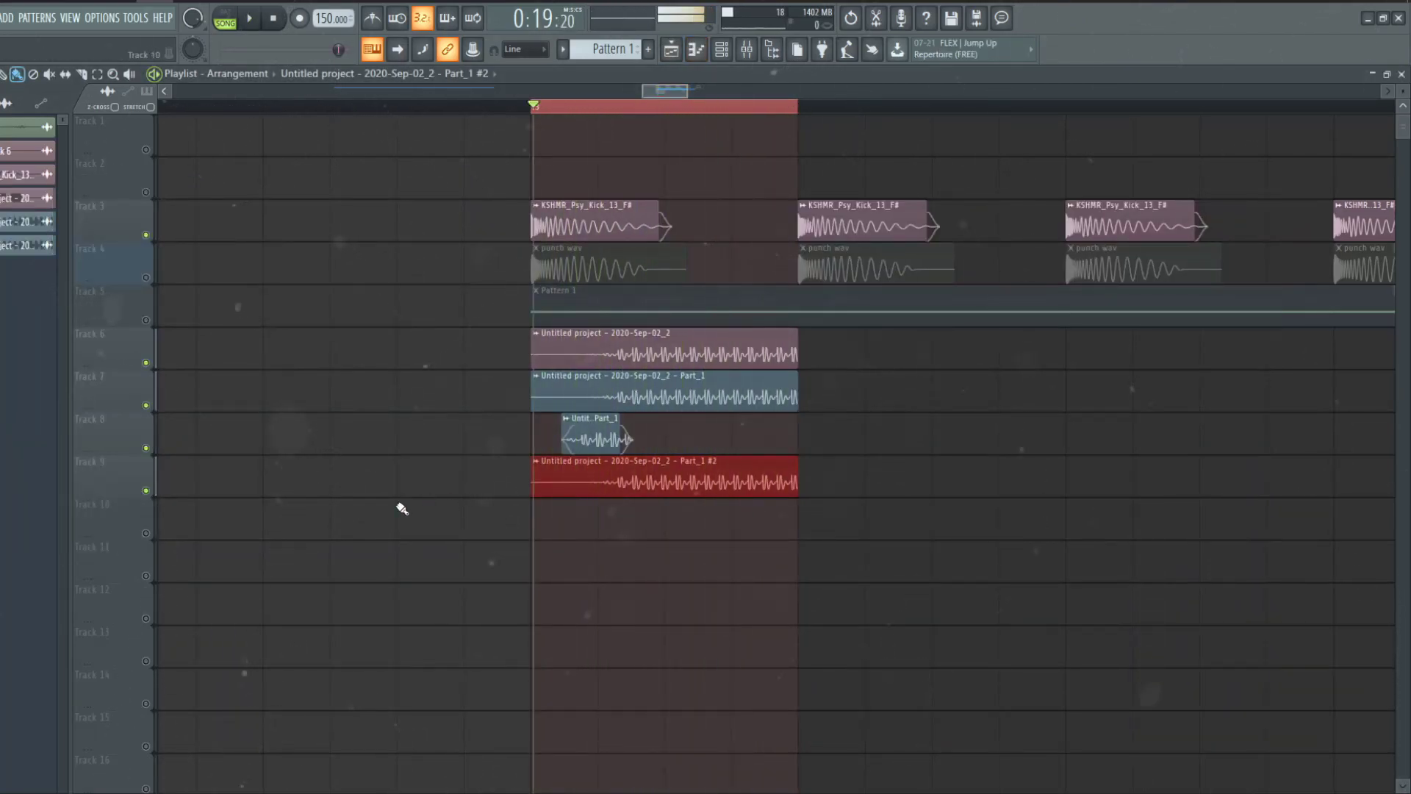
- Toggle the mixer, then open and close the Part_1 #2 clip's sample settings
{"action": "left_click", "coordinate": [146, 365]}
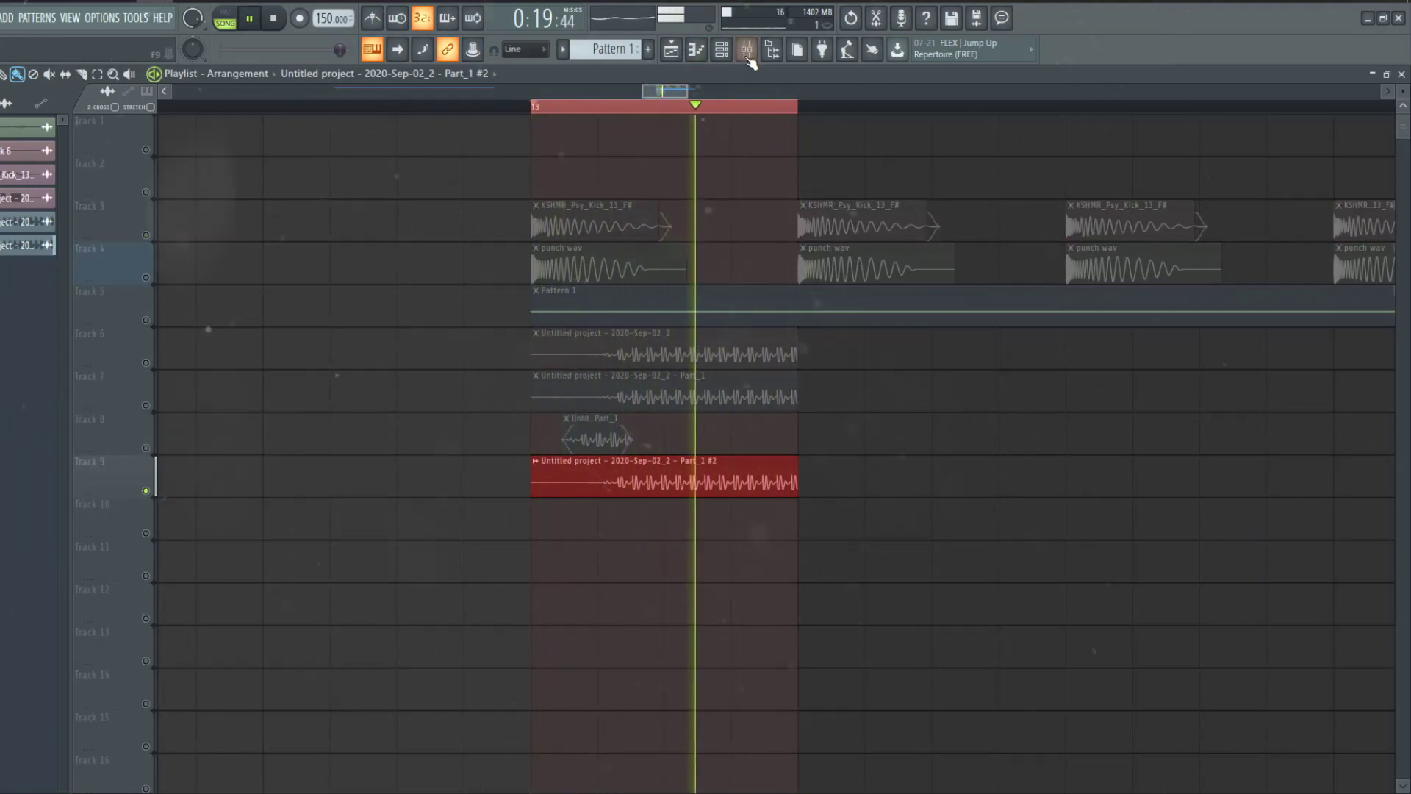
{"action": "key", "text": "F9"}
{"action": "key", "text": "F9"}
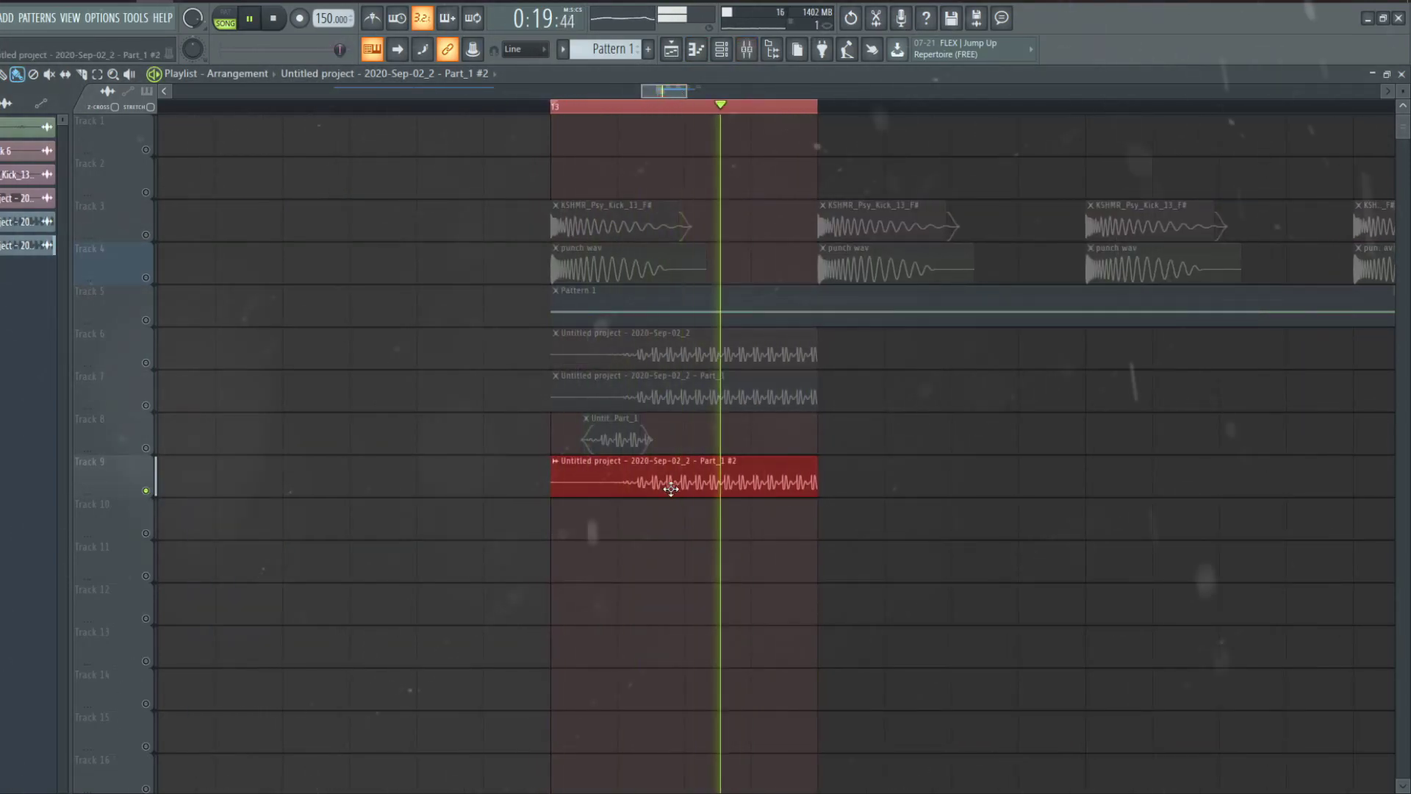
{"action": "double_click", "coordinate": [615, 439]}
{"action": "key", "text": "Escape"}
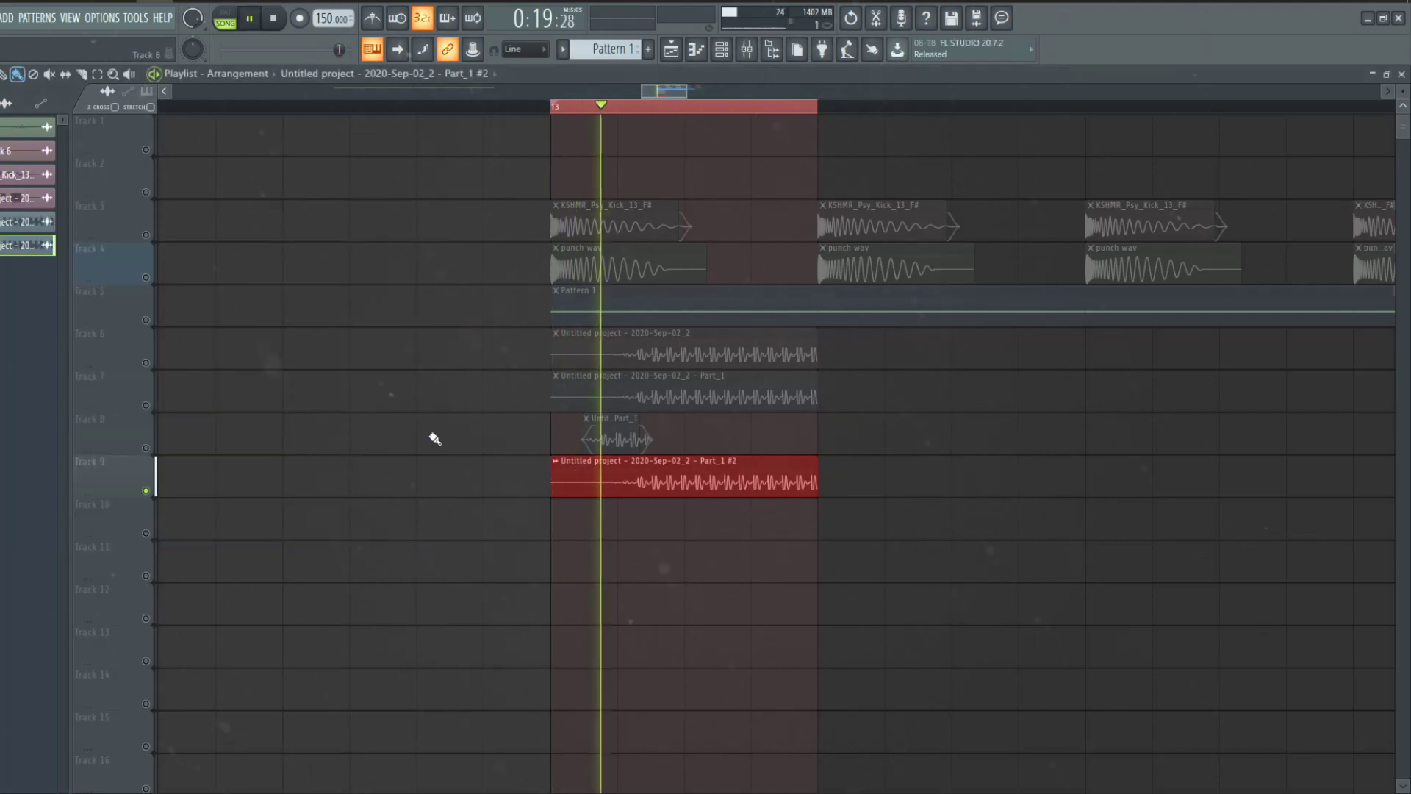
- Unmute the other clip tracks, clear the time selection, and mute Pattern 1 on Track 5
{"action": "left_click", "coordinate": [147, 491]}
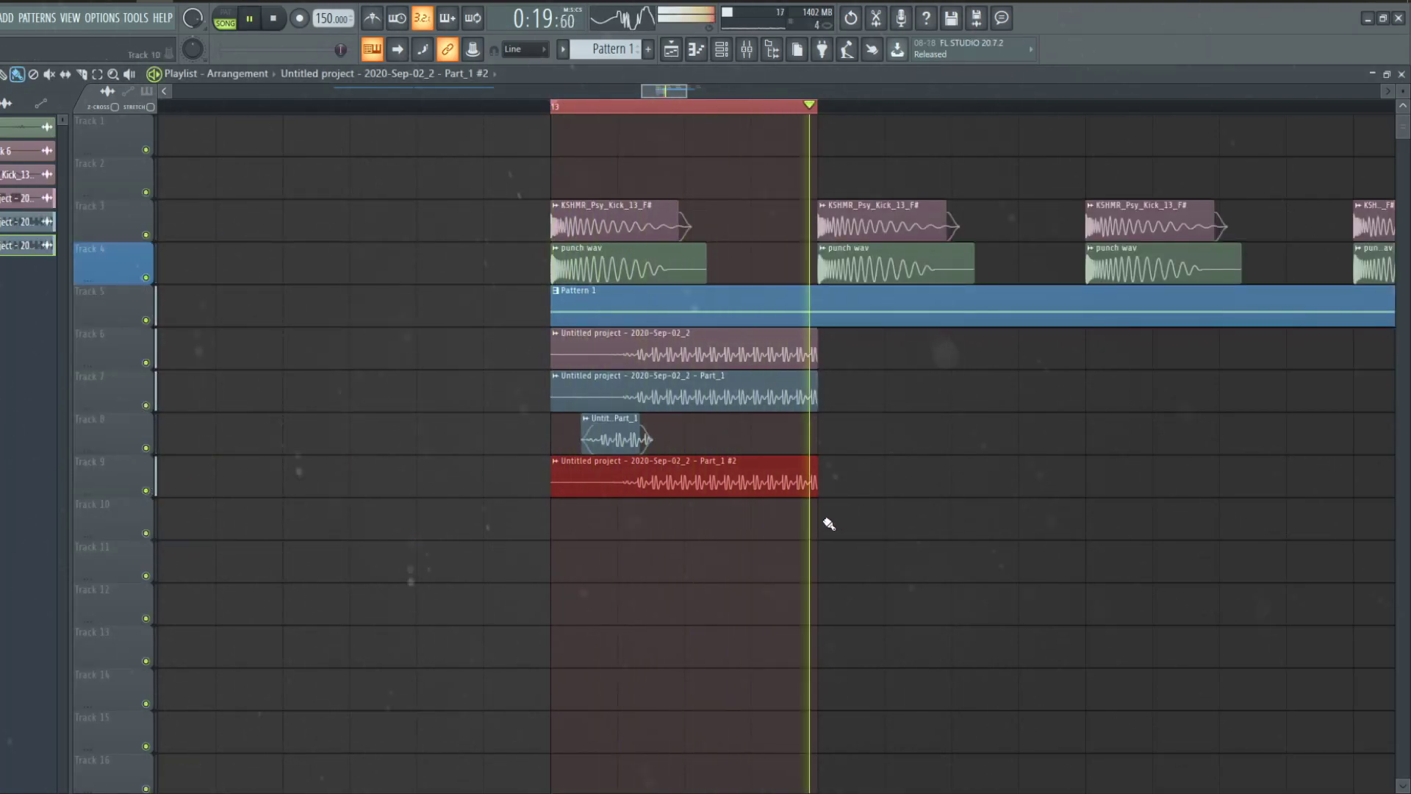
{"action": "left_click", "coordinate": [959, 503]}
{"action": "scroll", "coordinate": [959, 504], "scroll_direction": "up", "scroll_amount": 3}
{"action": "scroll", "coordinate": [960, 504], "scroll_direction": "down", "scroll_amount": 2}
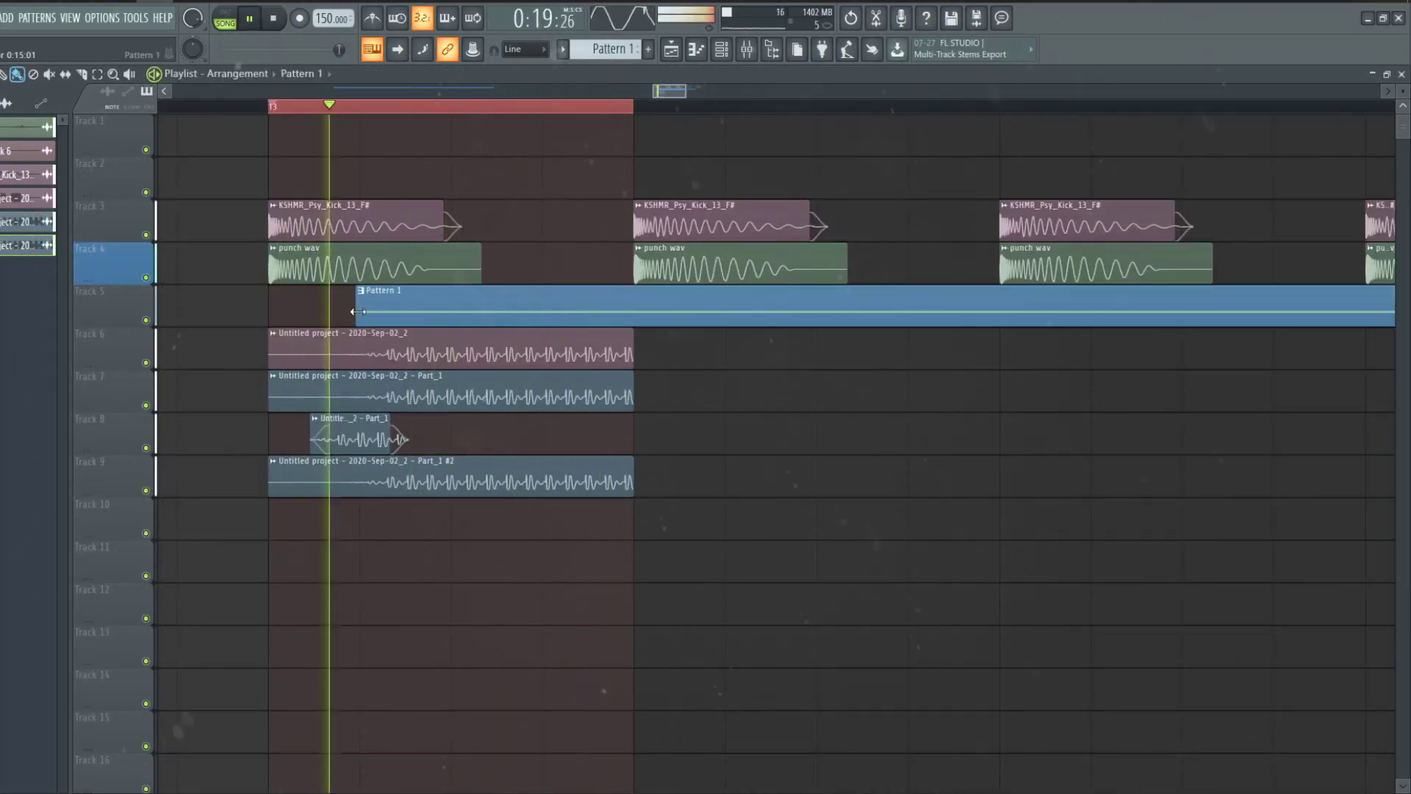
{"action": "scroll", "coordinate": [196, 343], "scroll_direction": "up", "scroll_amount": 2}
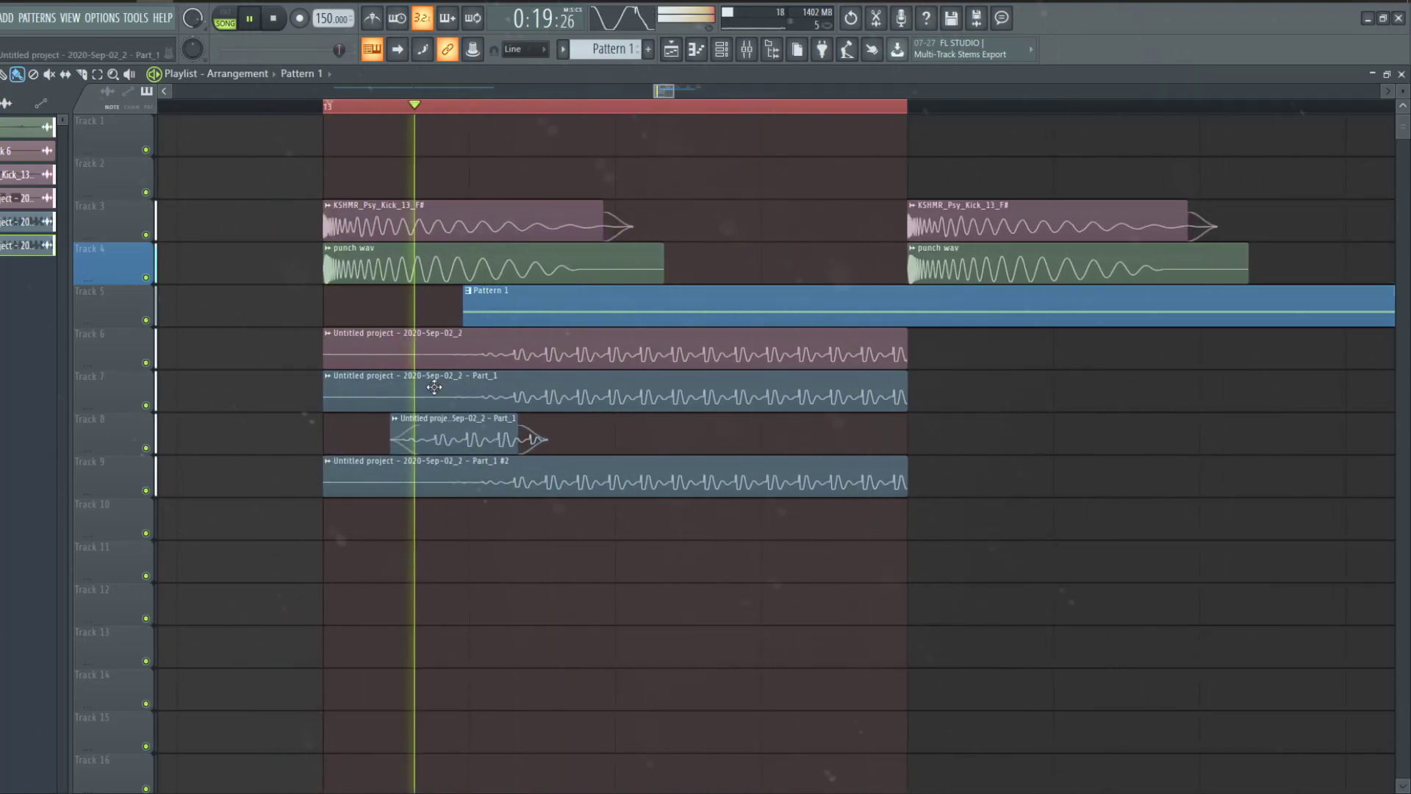
{"action": "left_click", "coordinate": [147, 320]}
{"action": "key", "text": "space"}
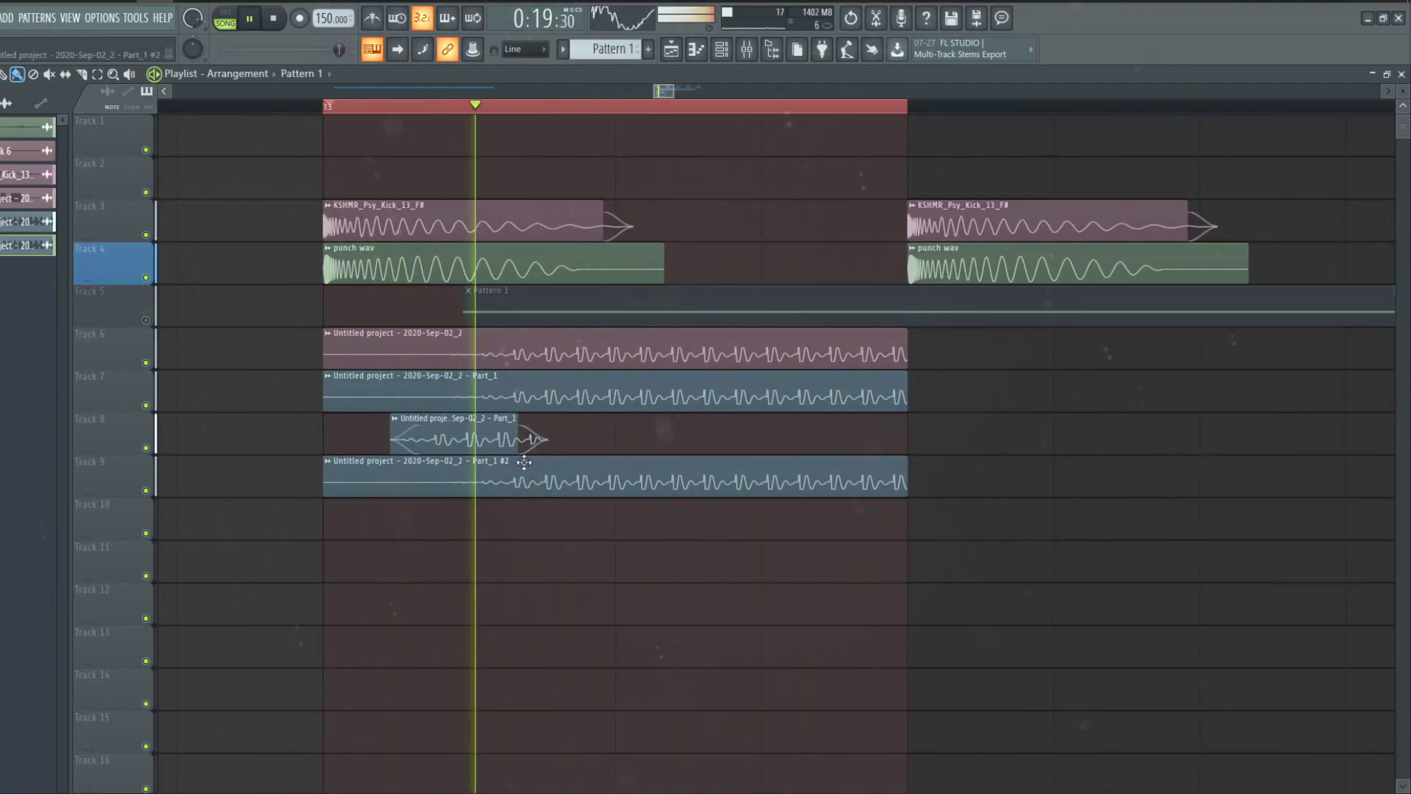
- Lengthen the short Track 8 clip and audition it moved later in the bar
{"action": "left_click_drag", "start_coordinate": [517, 425], "coordinate": [571, 424]}
{"action": "key", "text": "space"}
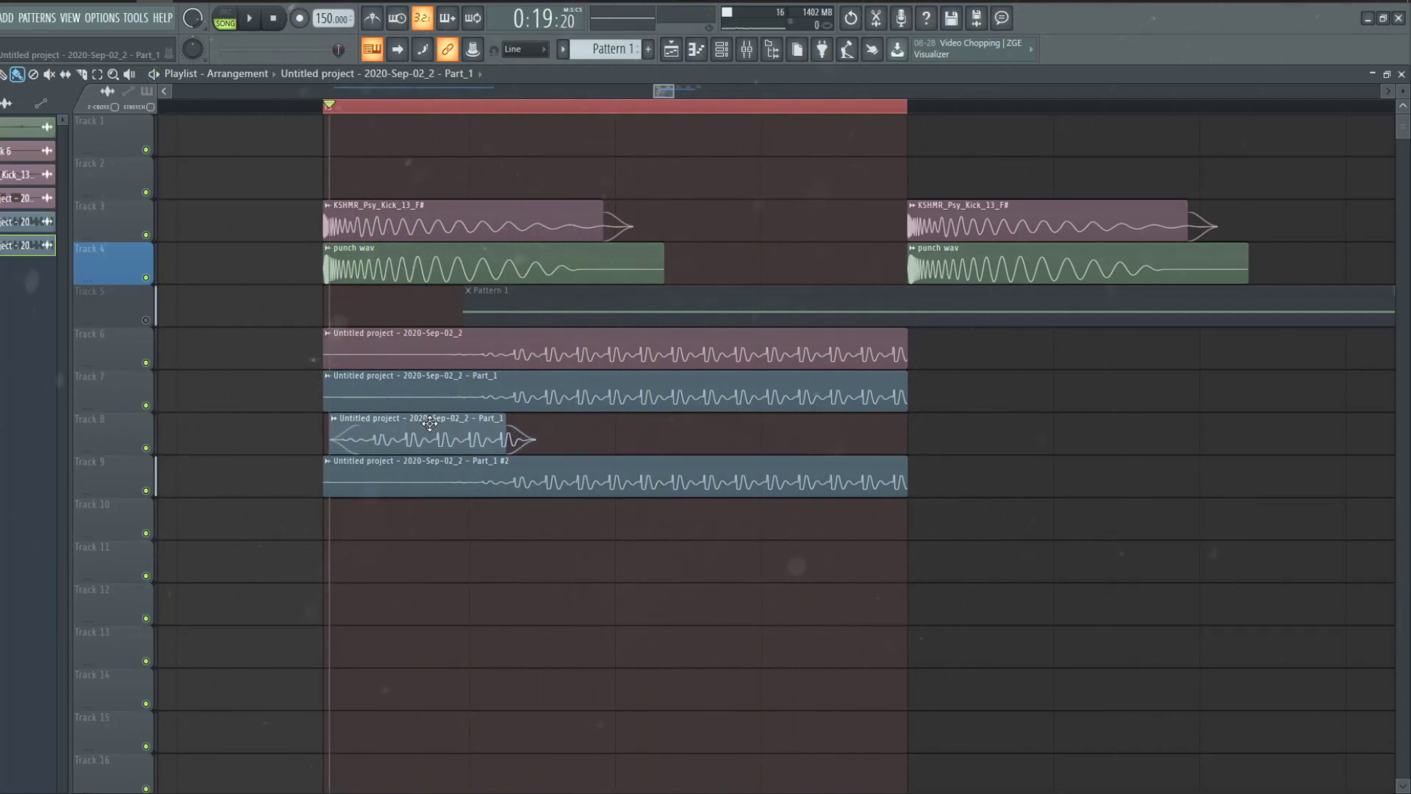
{"action": "key", "text": "space"}
{"action": "left_click_drag", "start_coordinate": [430, 423], "coordinate": [607, 421]}
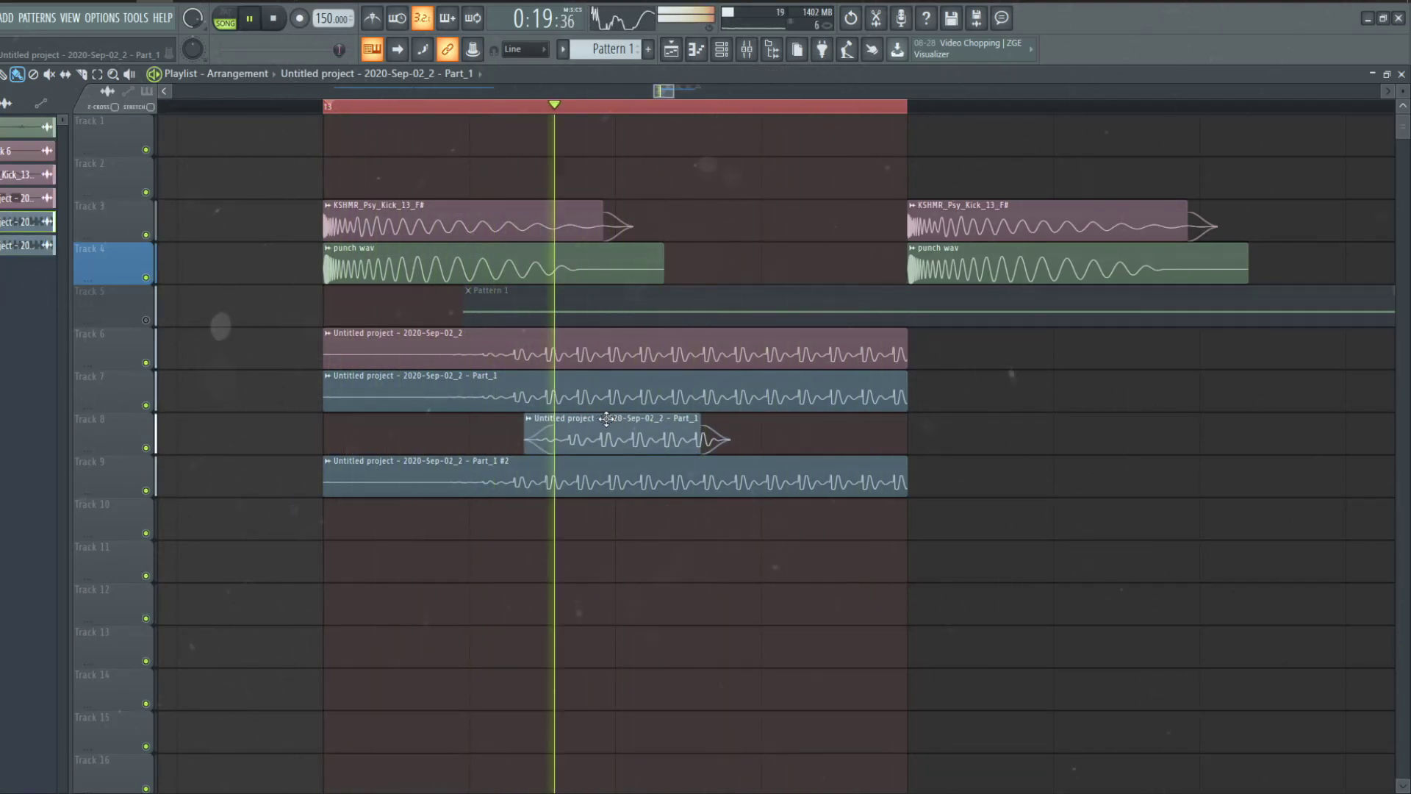
{"action": "key", "text": "space"}
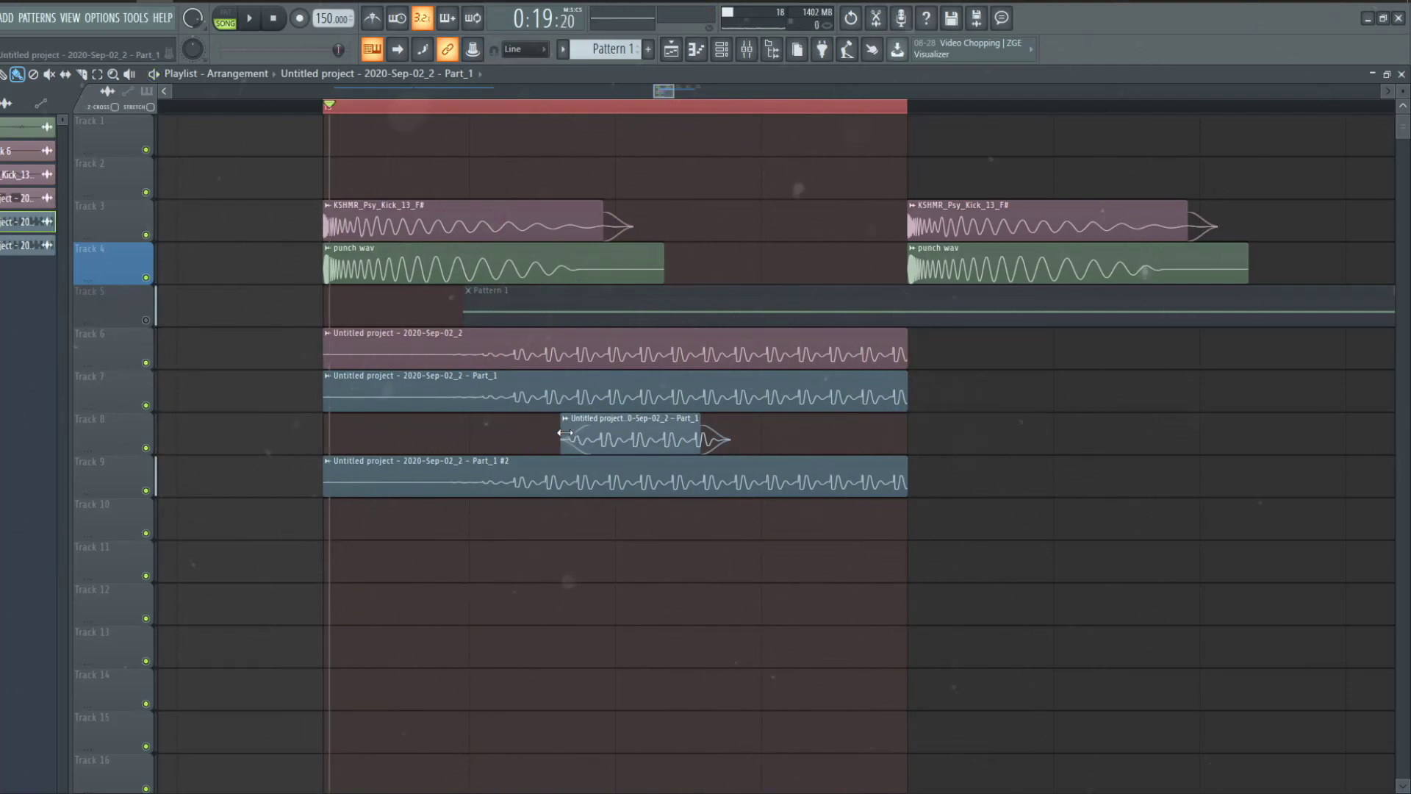
{"action": "left_click_drag", "start_coordinate": [584, 434], "coordinate": [559, 434]}
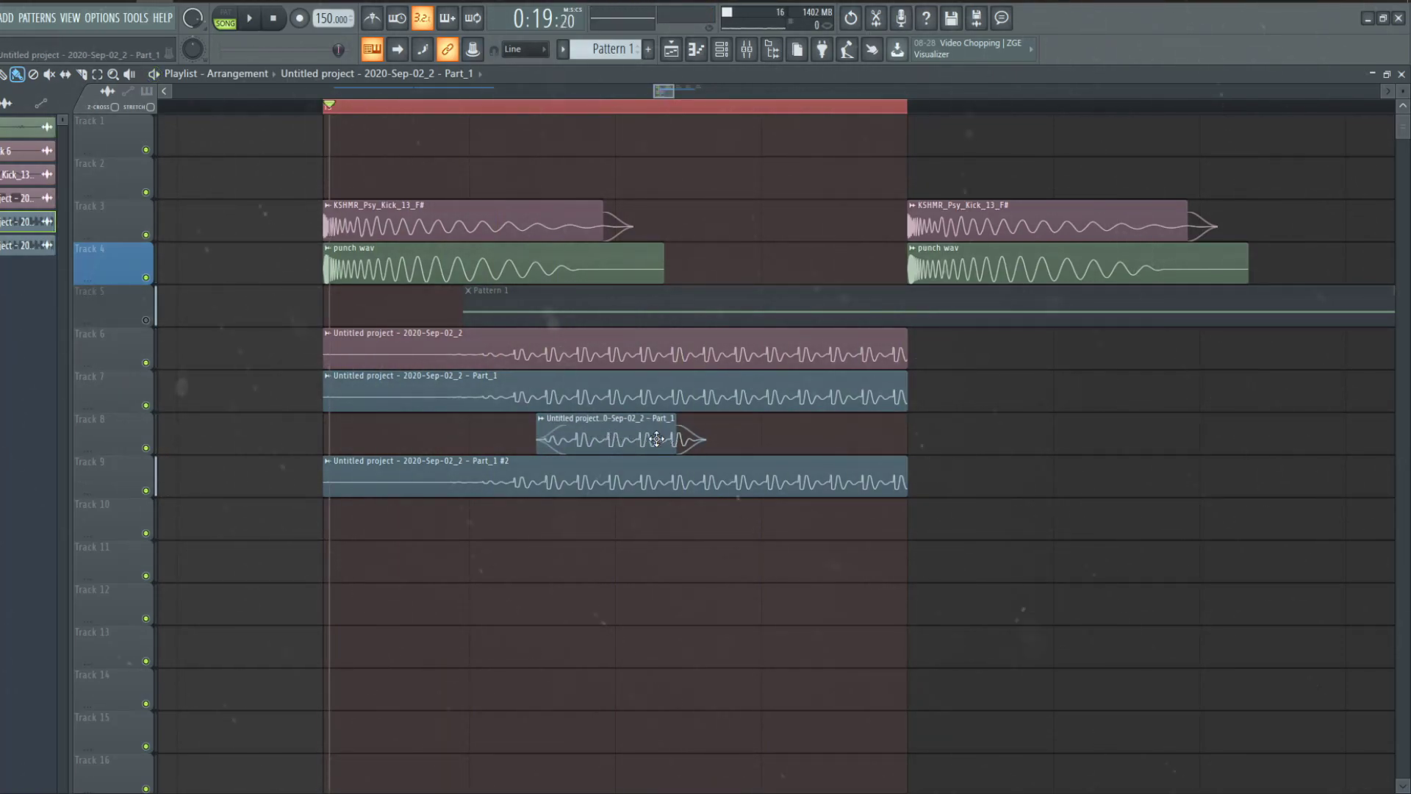
{"action": "key", "text": "space"}
- Settle the Track 8 clip just past mid-bar and start the Track 9 clip slightly before the bar
{"action": "left_click_drag", "start_coordinate": [655, 439], "coordinate": [880, 438]}
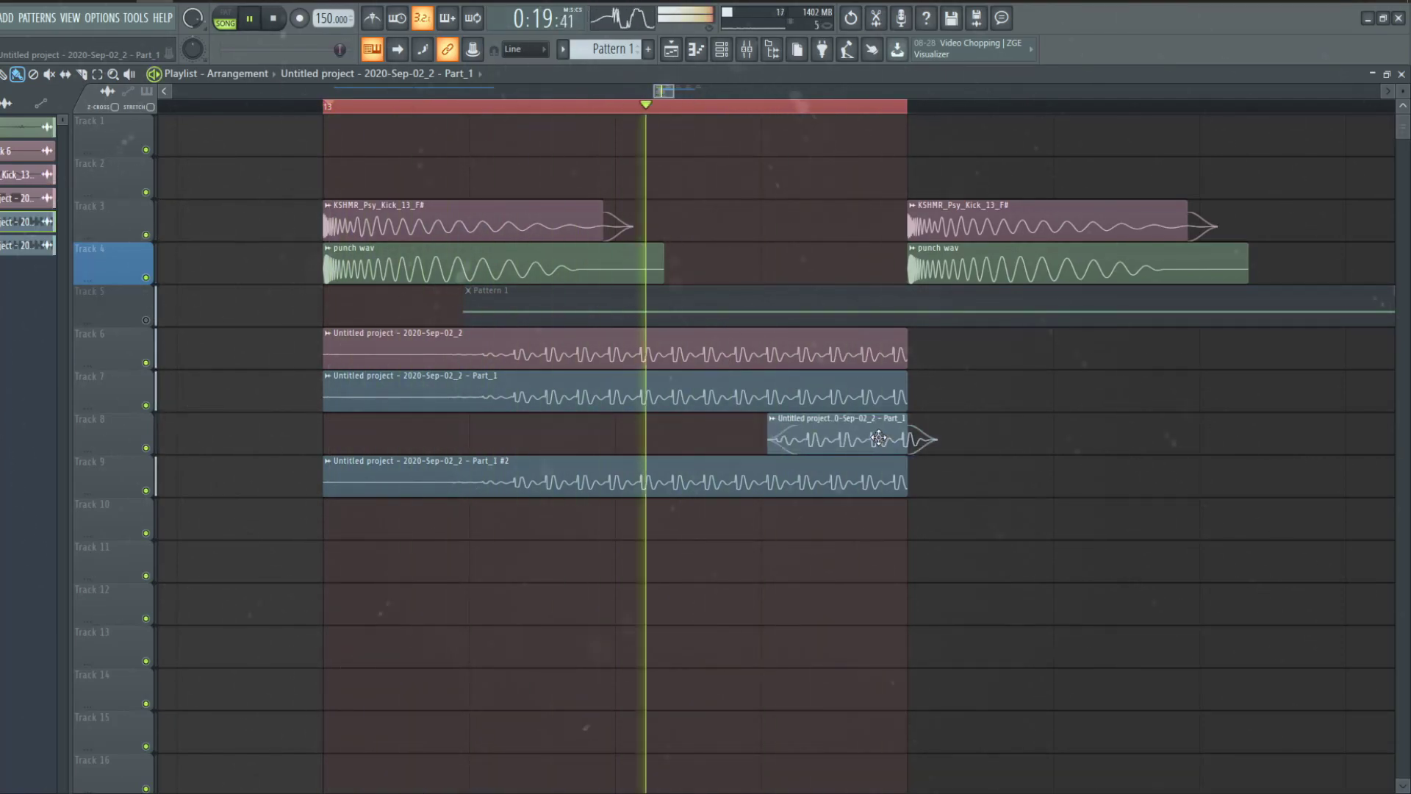
{"action": "left_click_drag", "start_coordinate": [880, 438], "coordinate": [537, 436]}
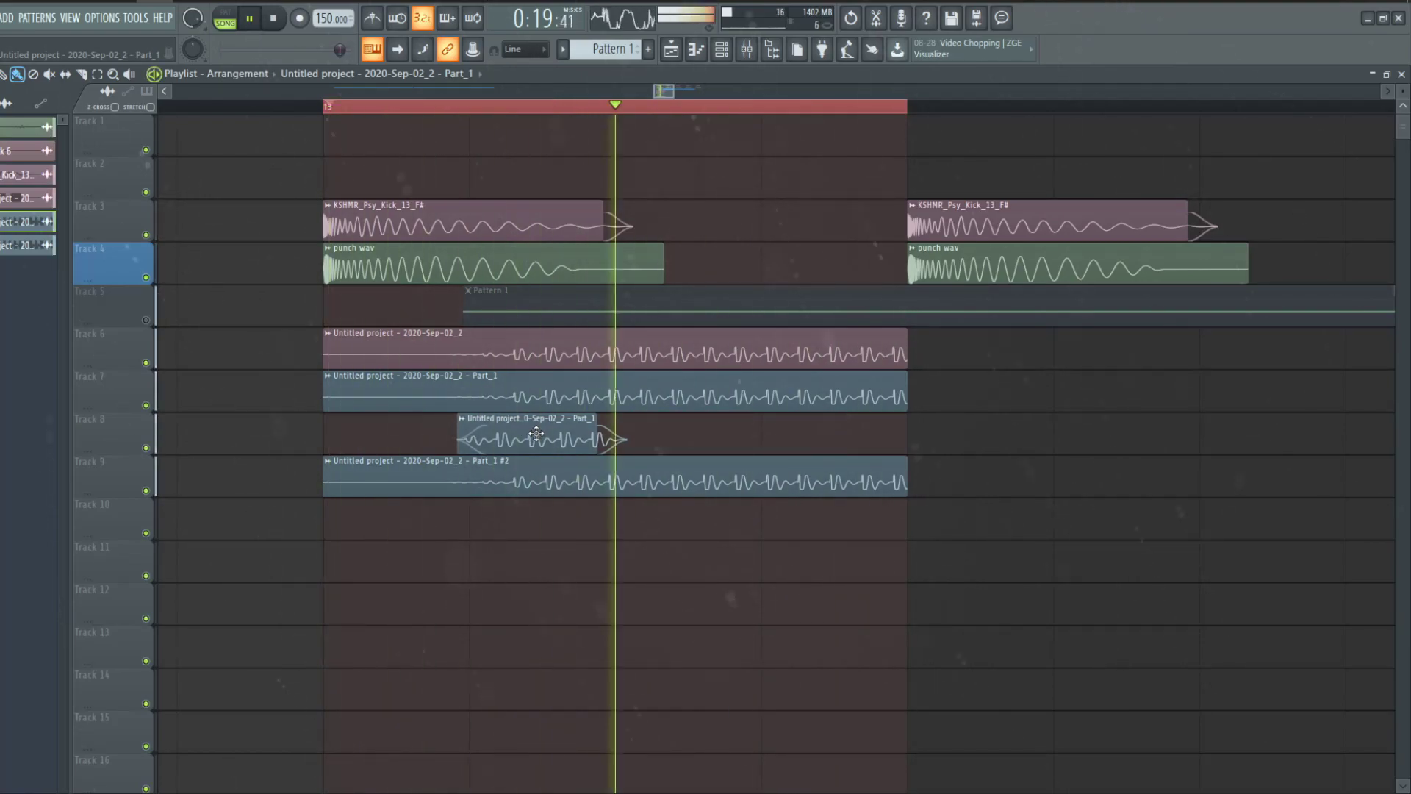
{"action": "left_click_drag", "start_coordinate": [574, 482], "coordinate": [538, 484]}
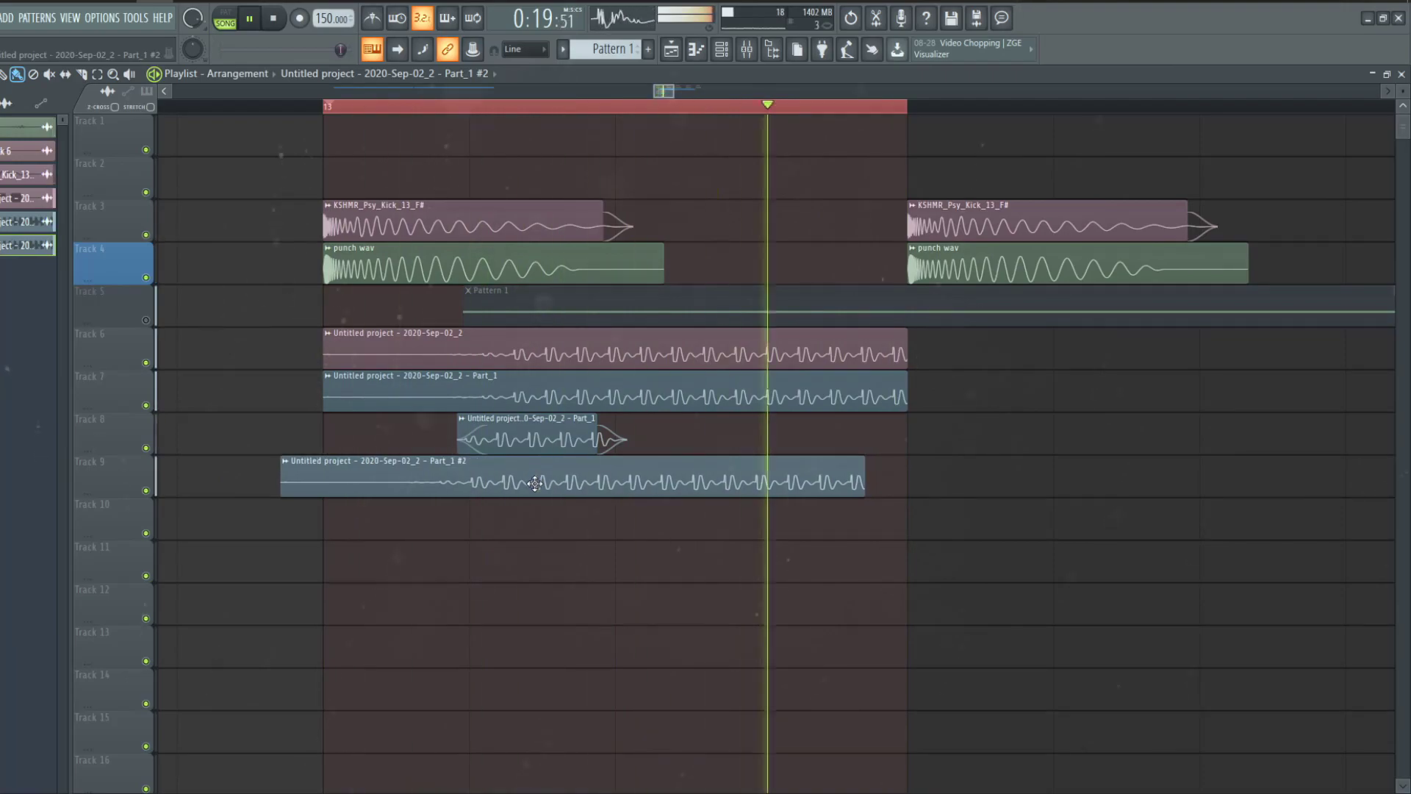
{"action": "left_click_drag", "start_coordinate": [538, 438], "coordinate": [654, 439]}
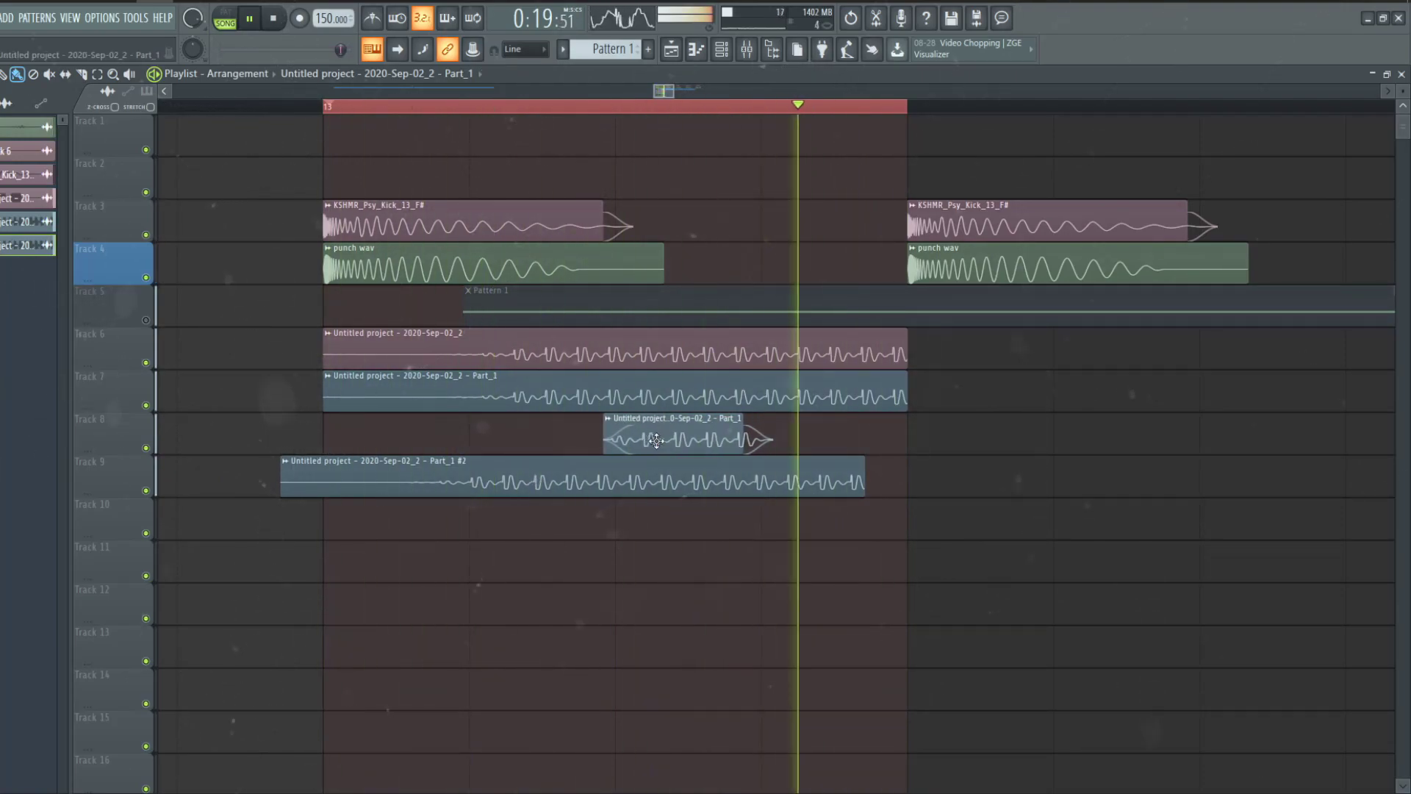
{"action": "left_click_drag", "start_coordinate": [654, 439], "coordinate": [643, 443]}
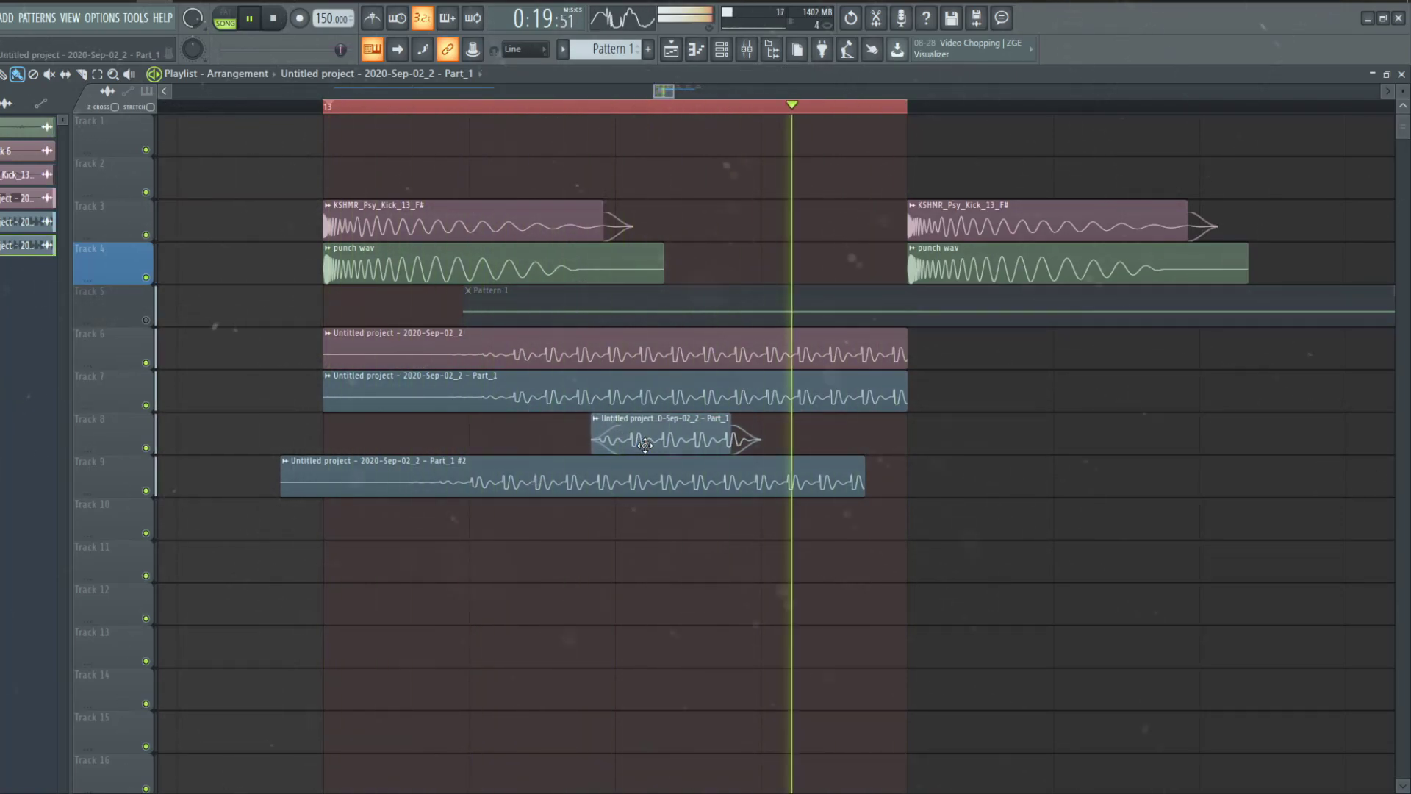
{"action": "key", "text": "space"}
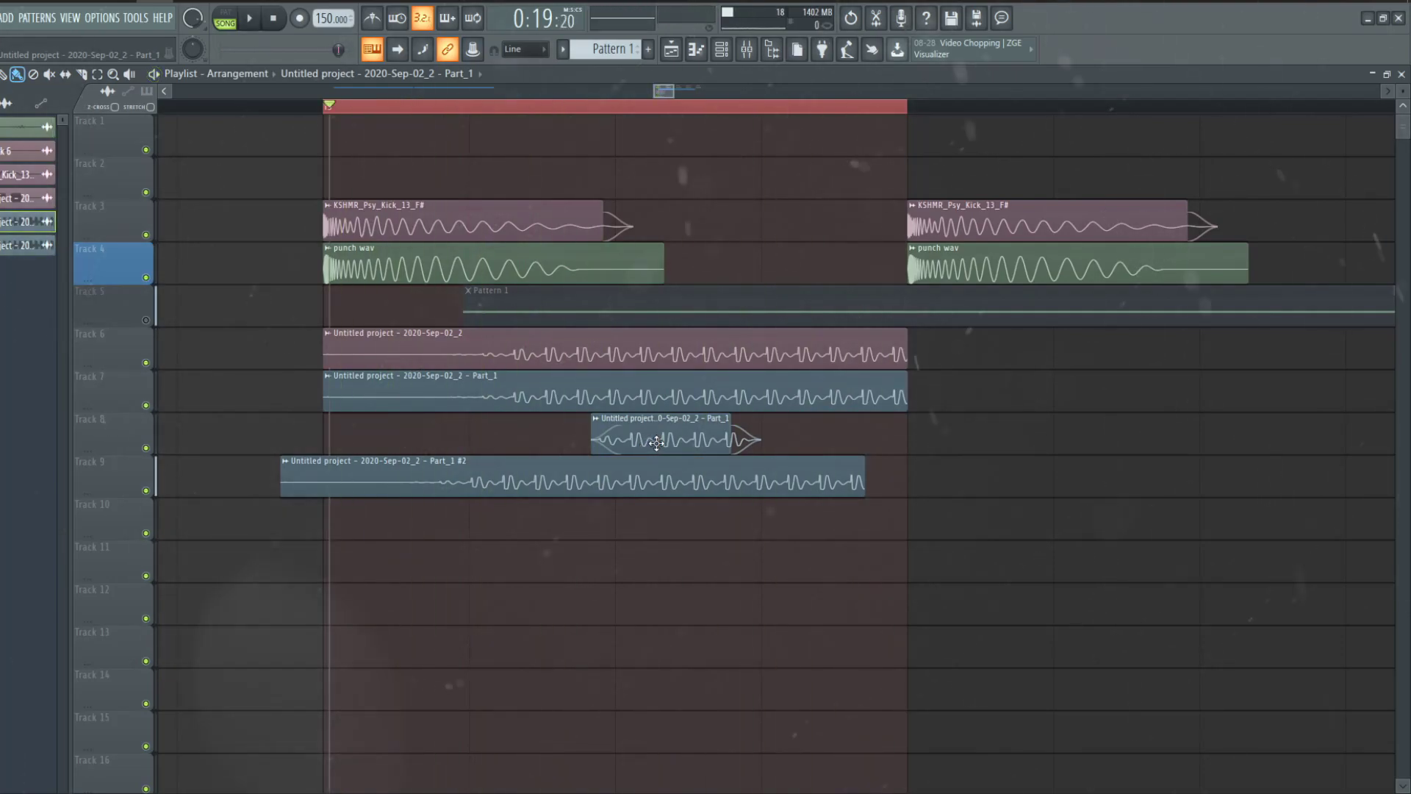
- Load Fruity Reeverb 2 into an empty slot on REV BUS TAIL
{"action": "key", "text": "F9"}
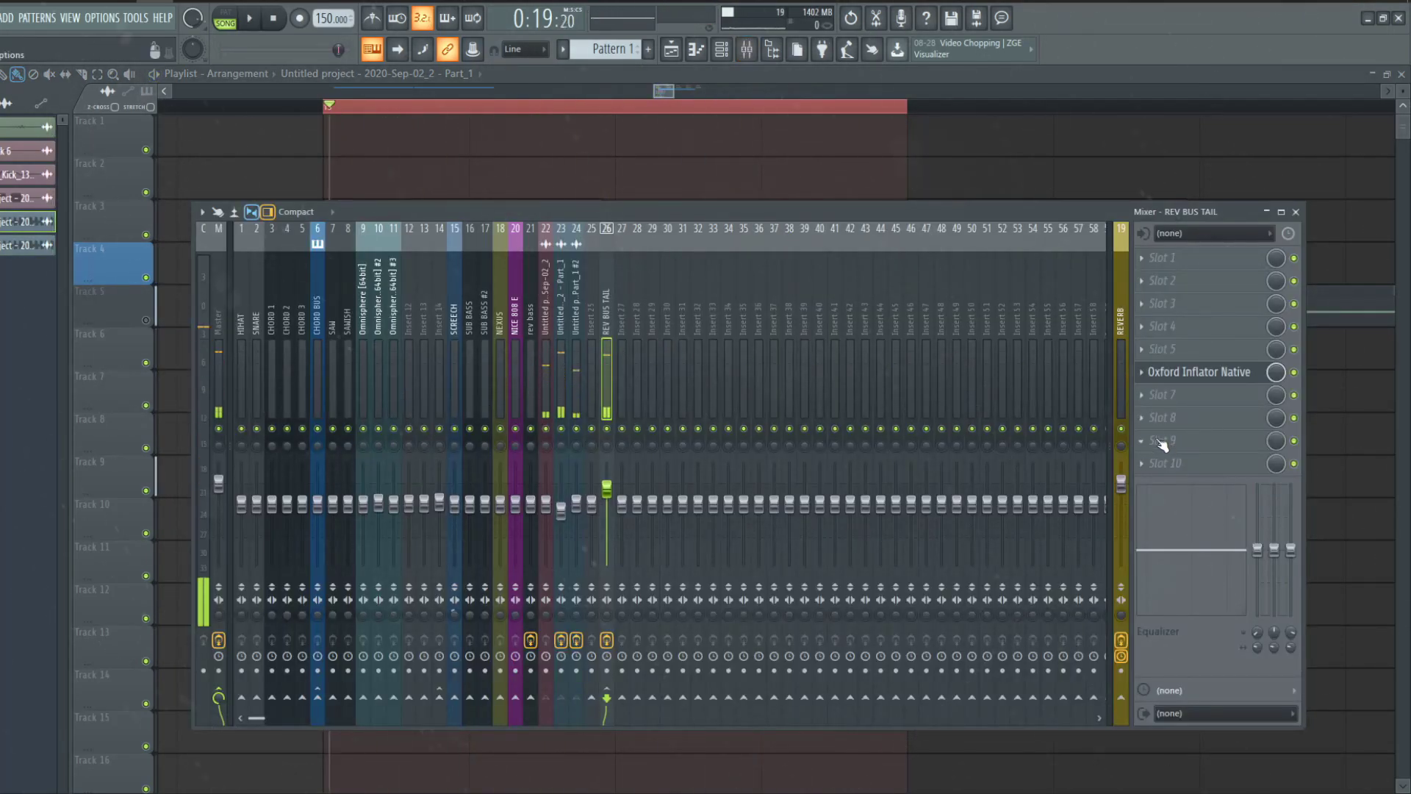
{"action": "left_click", "coordinate": [1161, 444]}
{"action": "left_click", "coordinate": [769, 729]}
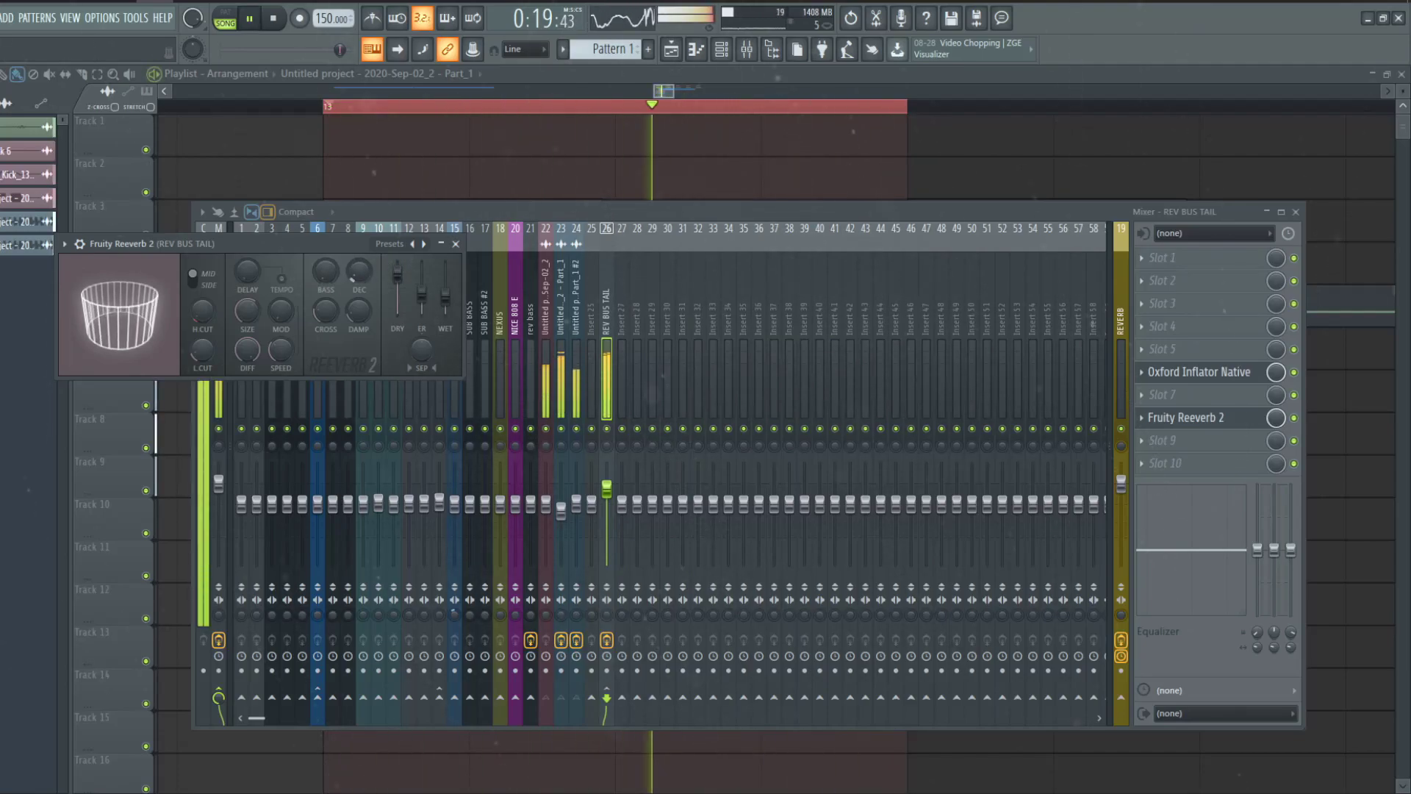
{"action": "key", "text": "space"}
- Create an automation clip for the Reeverb 2 mix knob
{"action": "right_click", "coordinate": [1291, 417]}
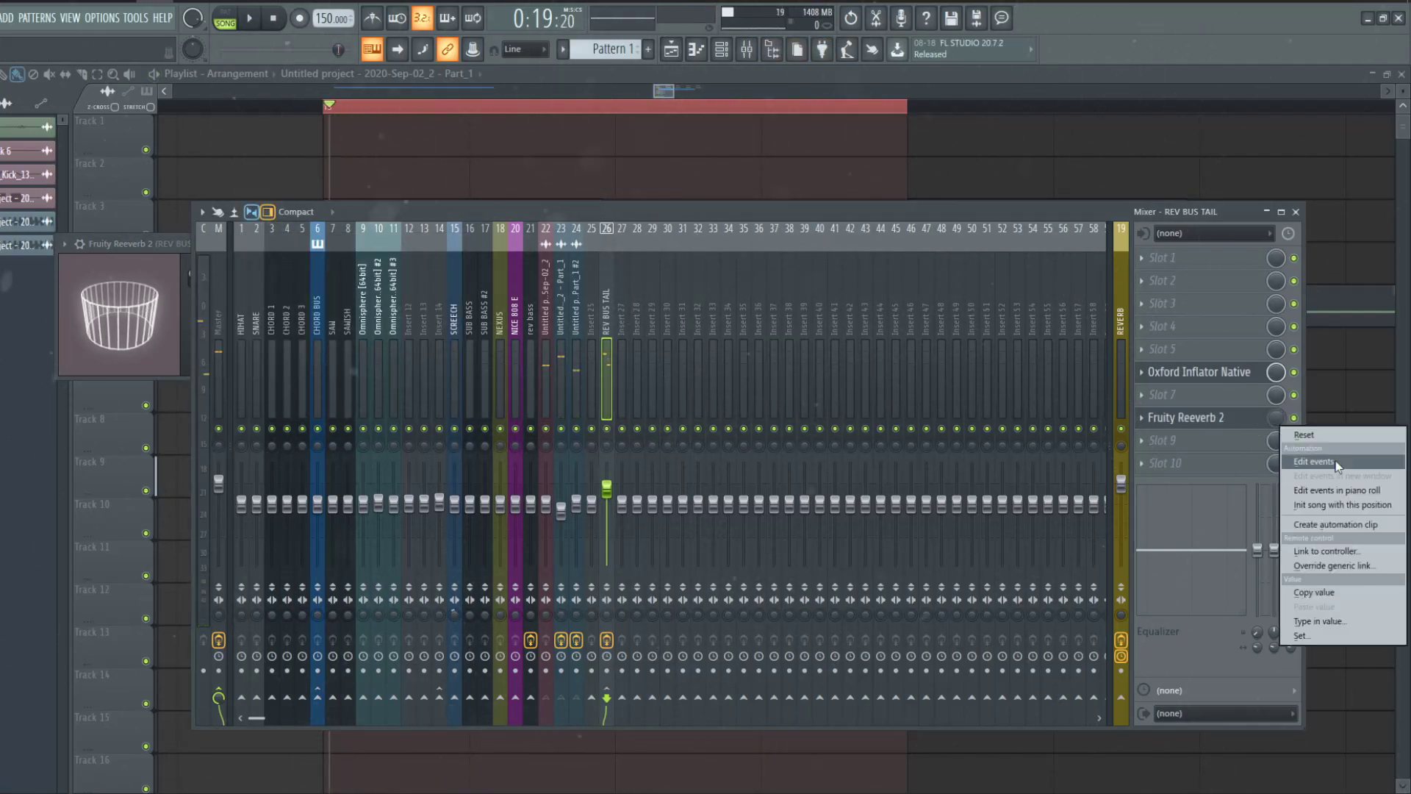
{"action": "left_click", "coordinate": [1323, 525]}
{"action": "key", "text": "F9"}
- Raise the reverb mix automation to a mid-clip peak and audition the arrangement
{"action": "left_click_drag", "start_coordinate": [624, 145], "coordinate": [624, 77]}
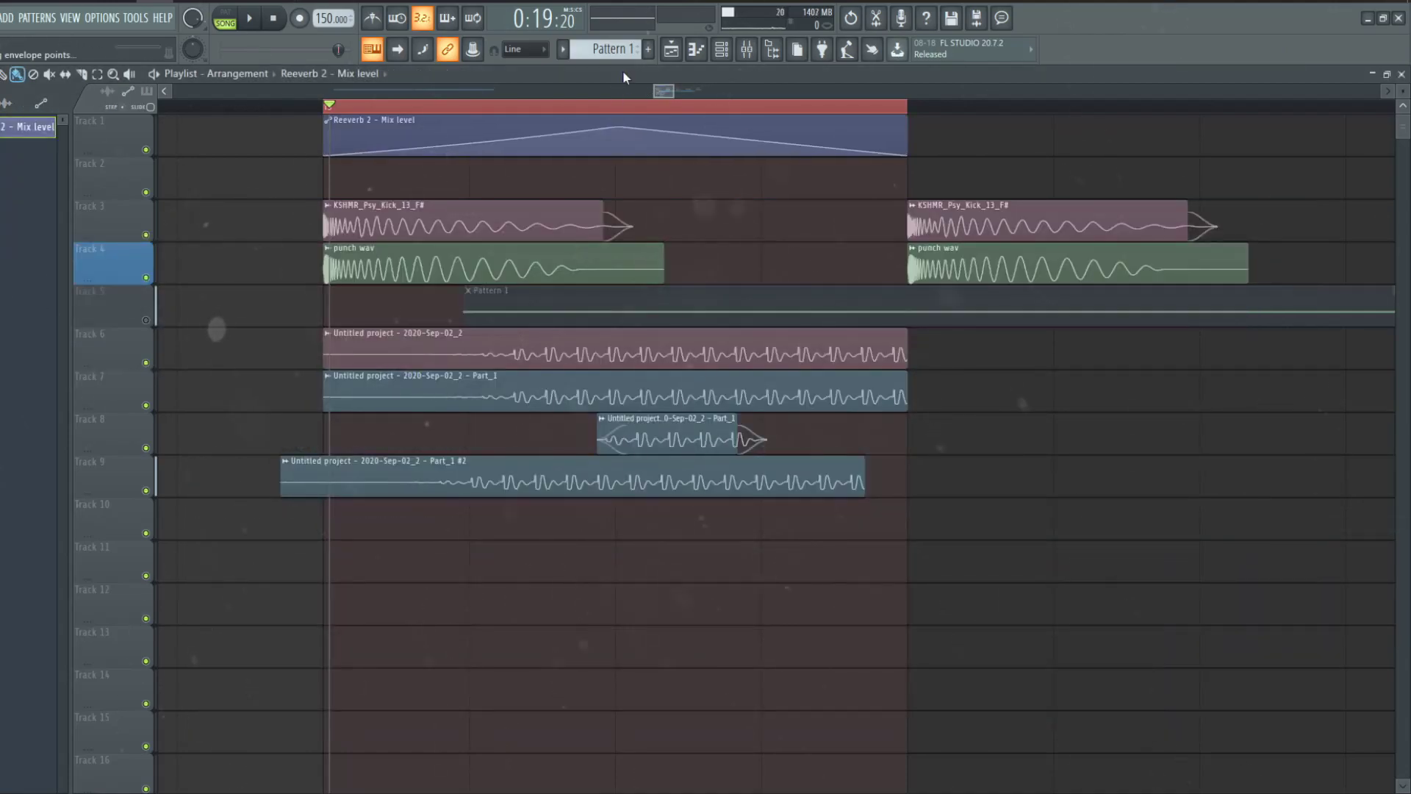
{"action": "key", "text": "F9"}
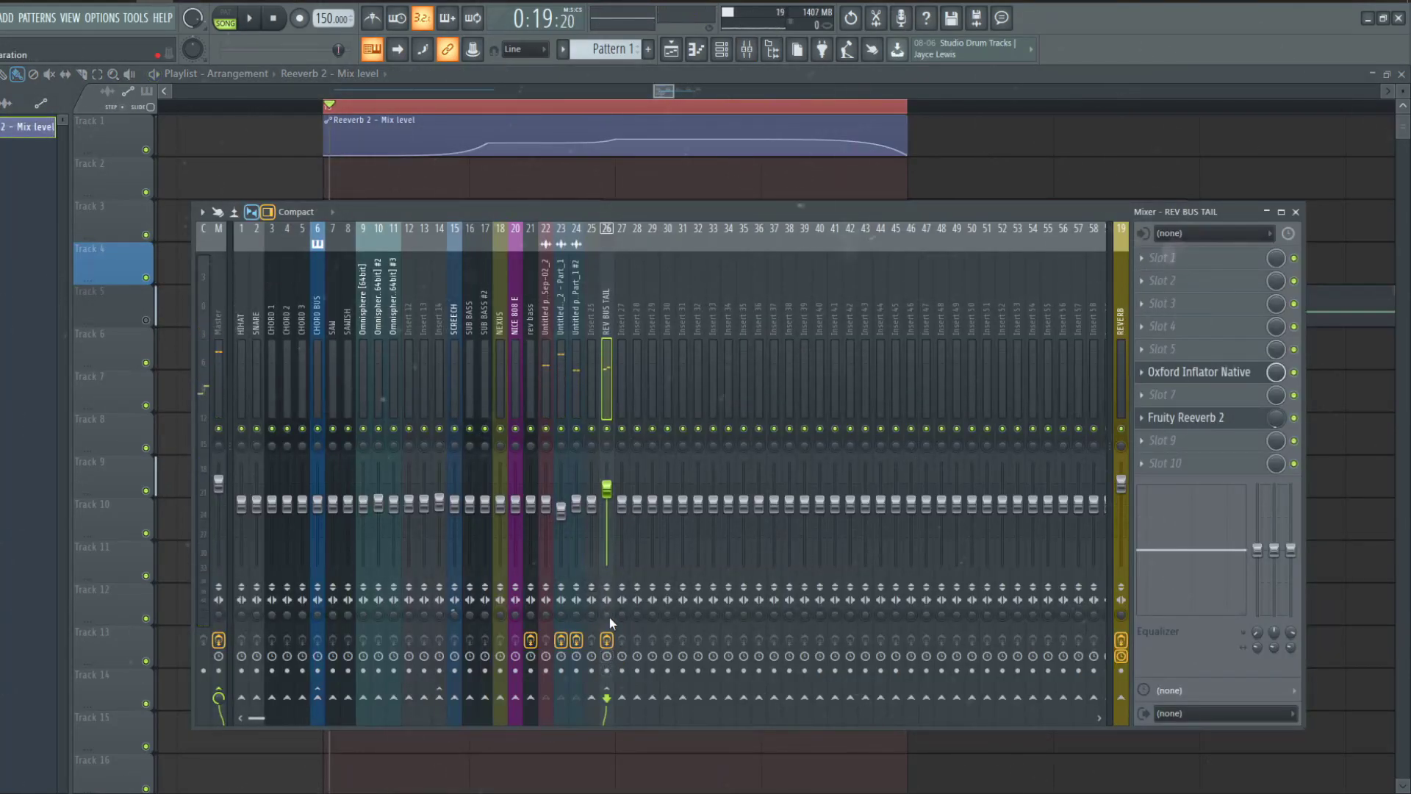
{"action": "key", "text": "space"}
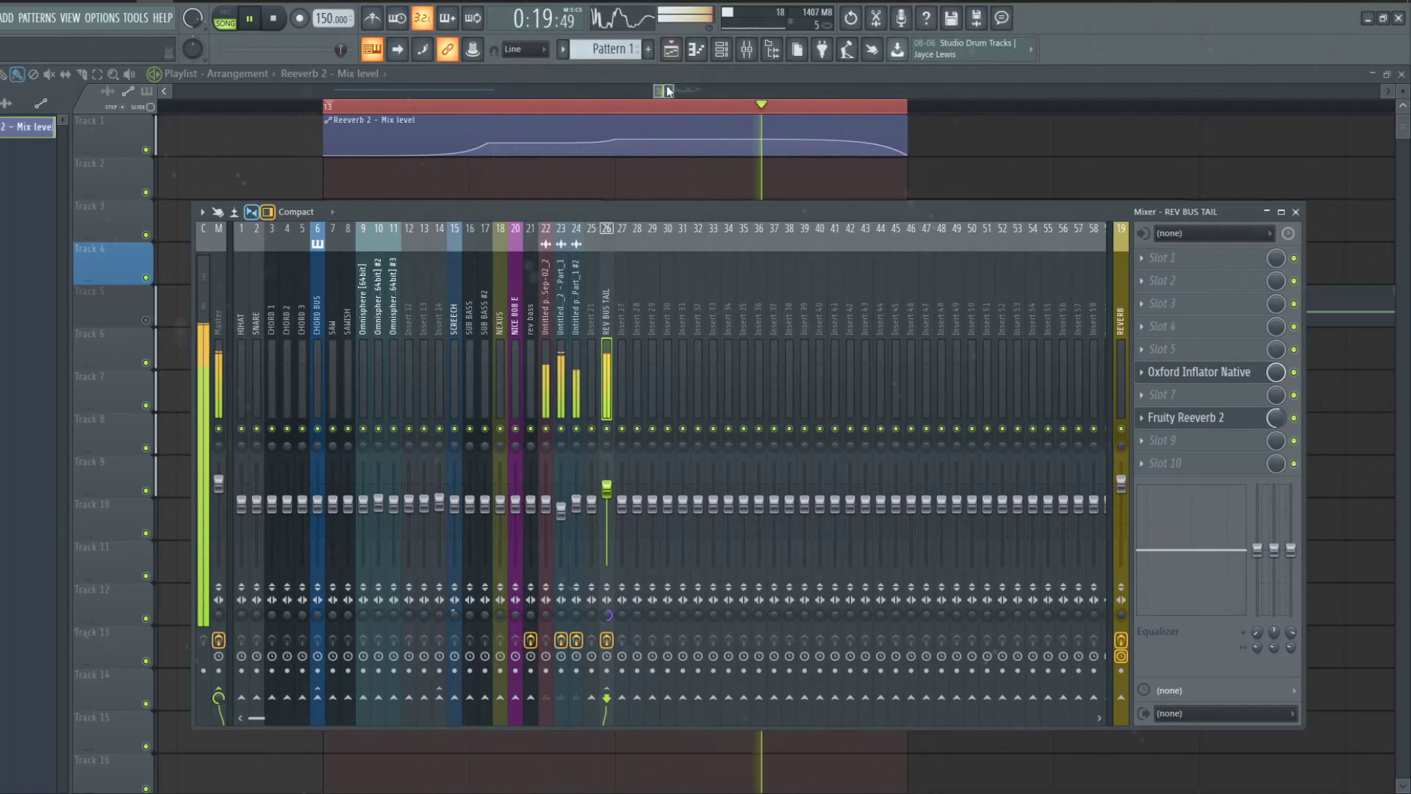
{"action": "key", "text": "F9"}
{"action": "scroll", "coordinate": [684, 292], "scroll_direction": "up", "scroll_amount": 1}
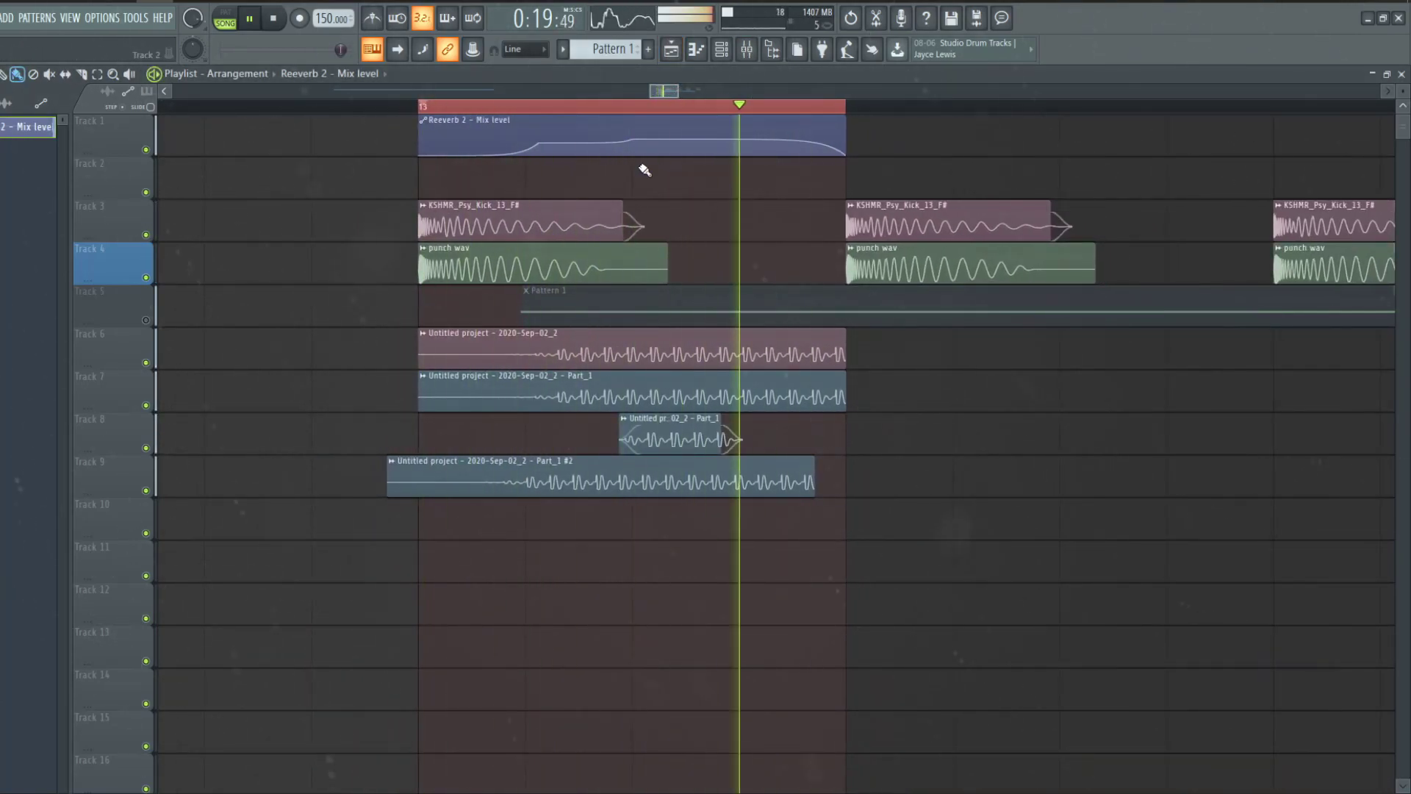
{"action": "key", "text": "space"}
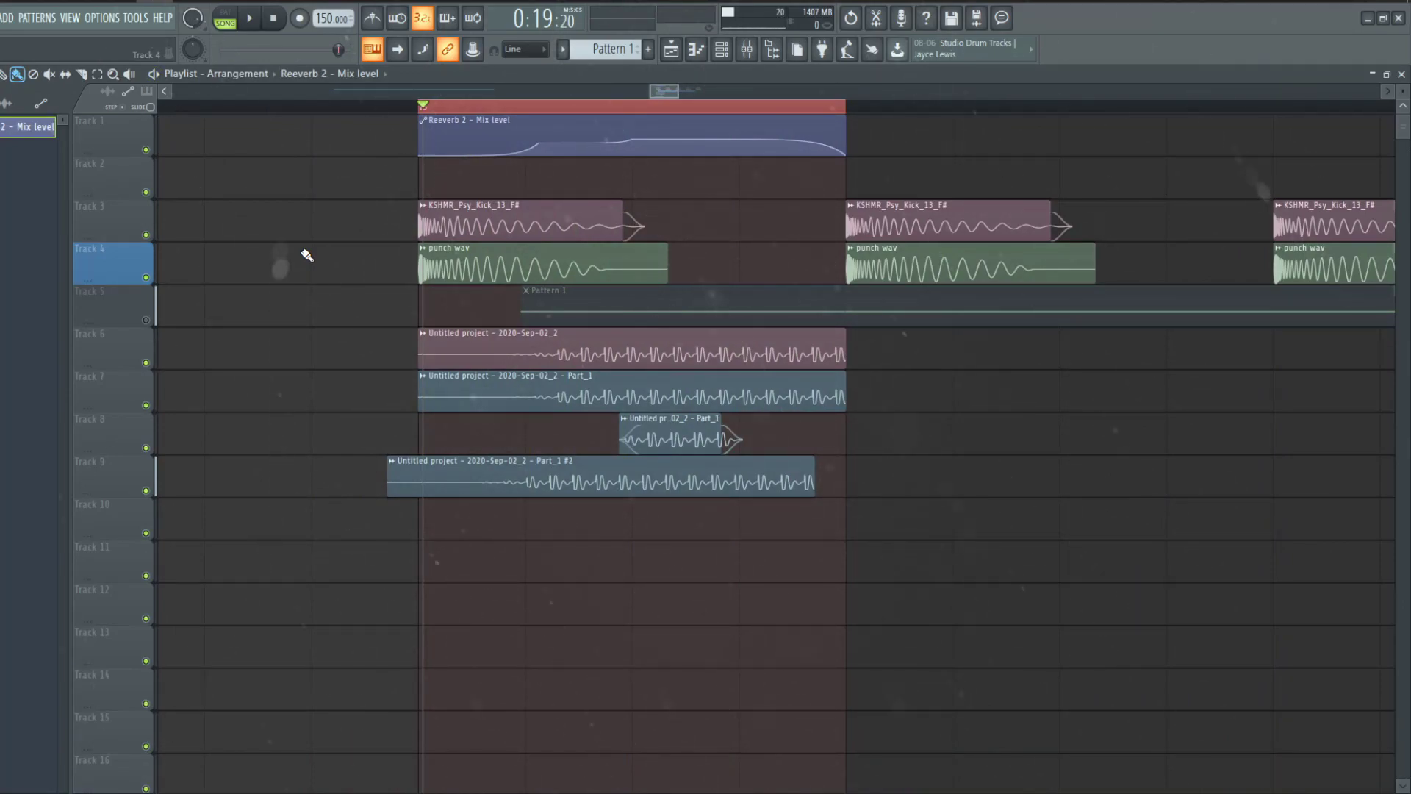
{"action": "key", "text": "space"}
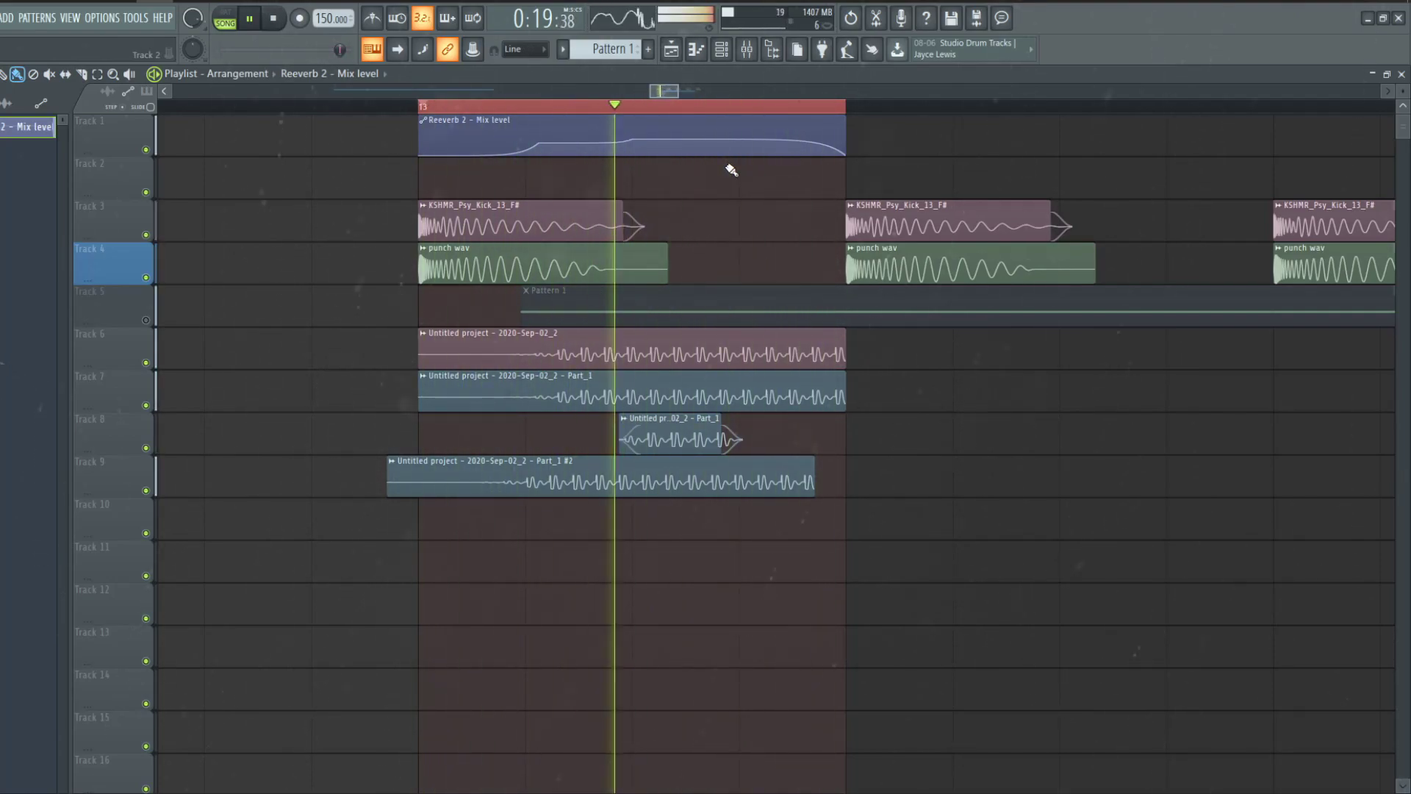
{"action": "scroll", "coordinate": [730, 169], "scroll_direction": "down", "scroll_amount": 3}
{"action": "key", "text": "space"}
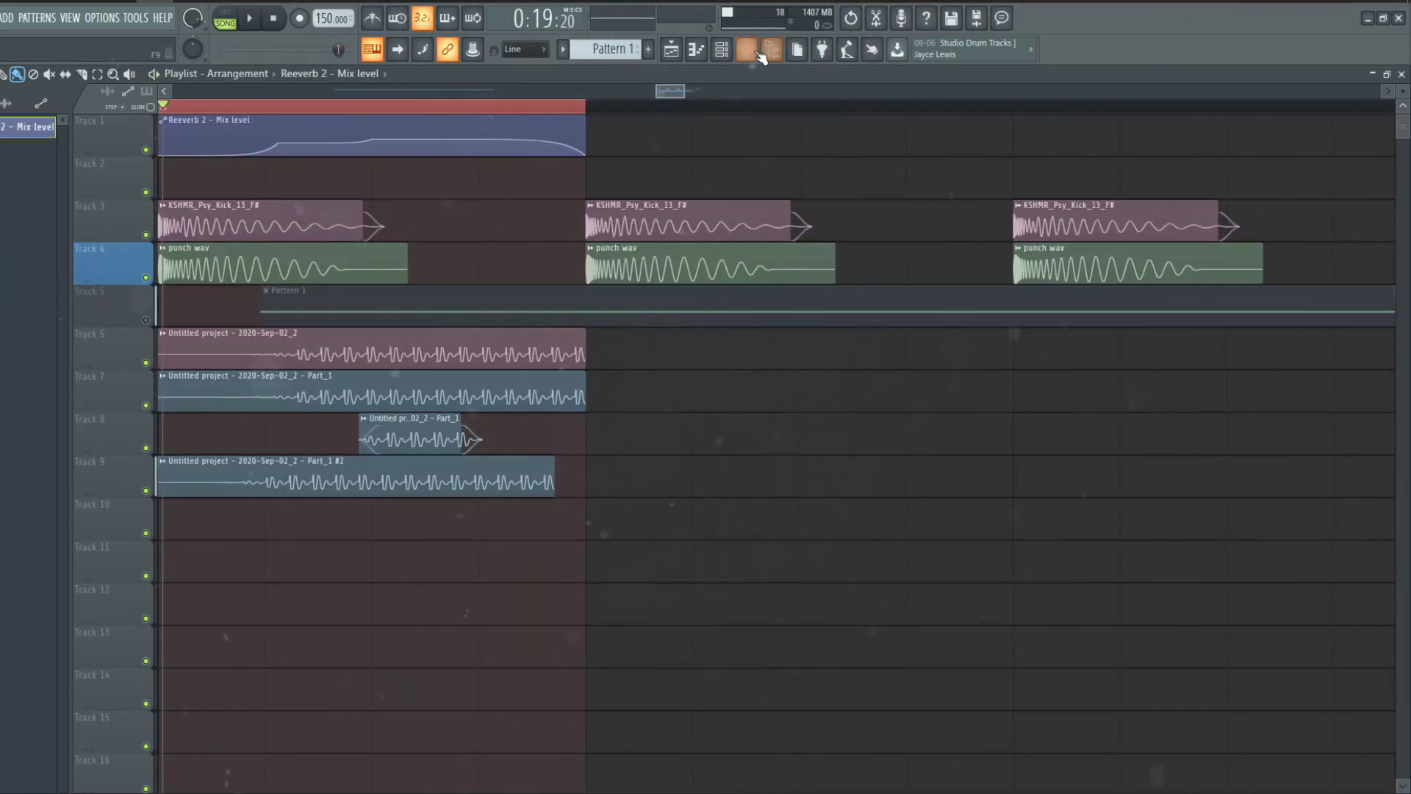
- Open the Edison recorder on the Master channel and clear its previous recording
{"action": "left_click", "coordinate": [772, 49]}
{"action": "key", "text": "F9"}
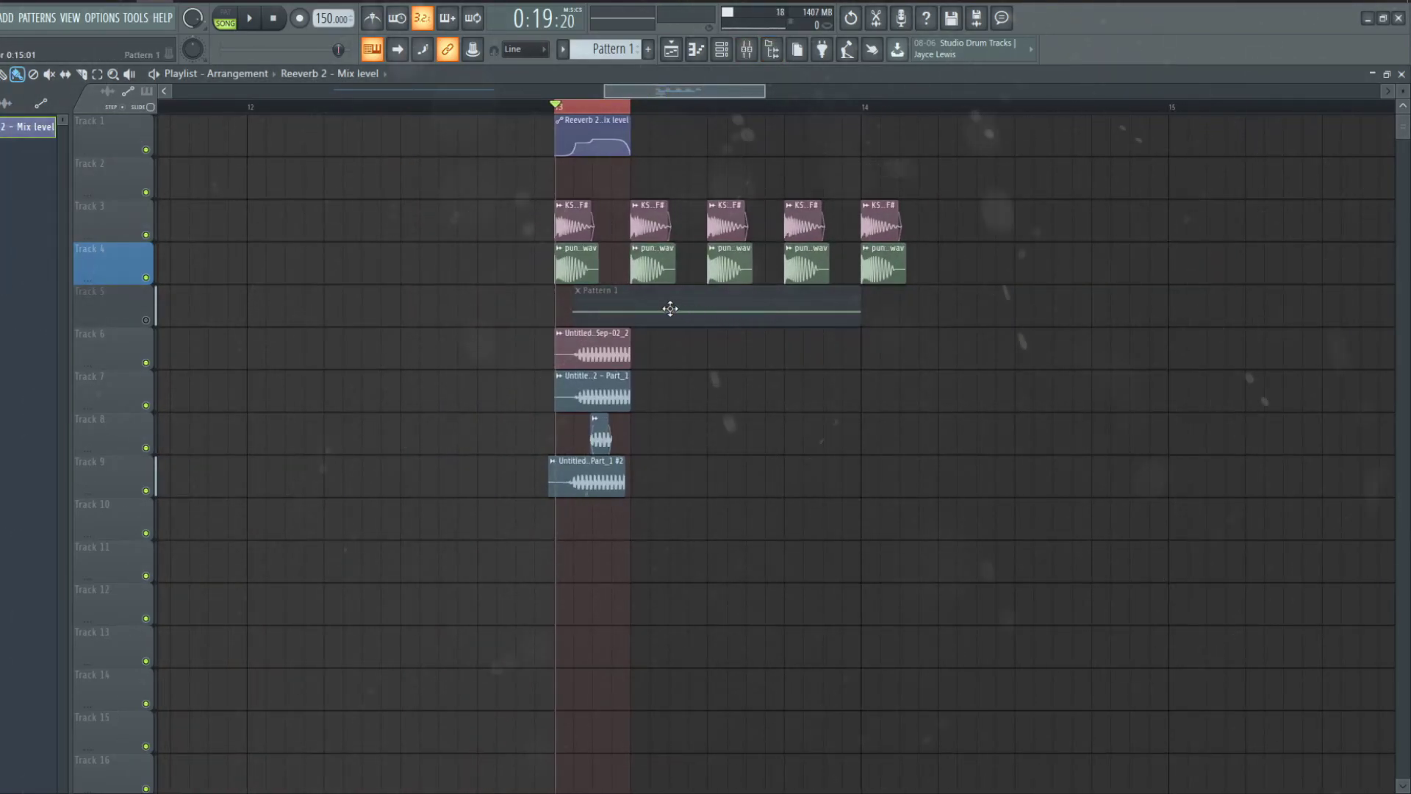
{"action": "scroll", "coordinate": [643, 358], "scroll_direction": "up", "scroll_amount": 3}
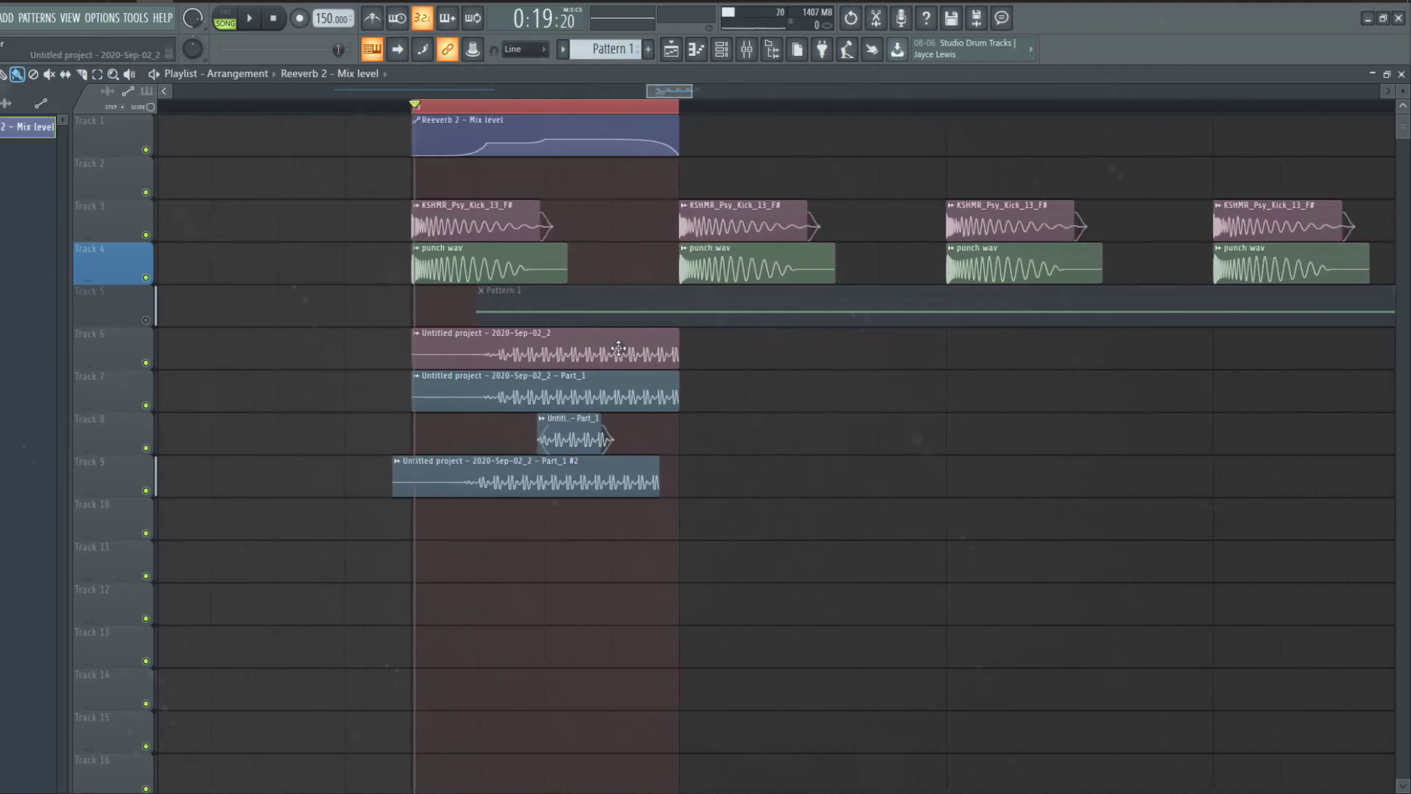
{"action": "left_click", "coordinate": [724, 49]}
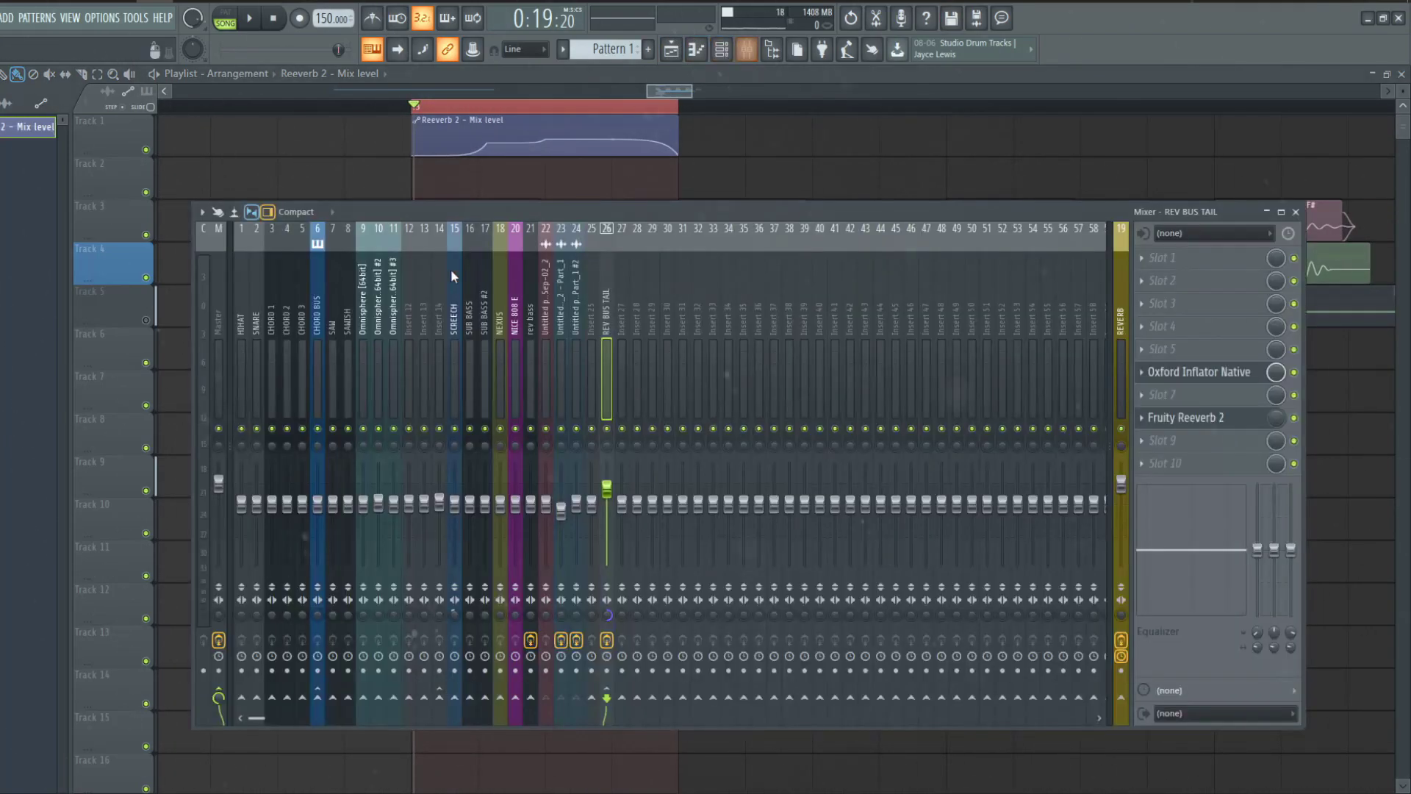
{"action": "left_click", "coordinate": [226, 290]}
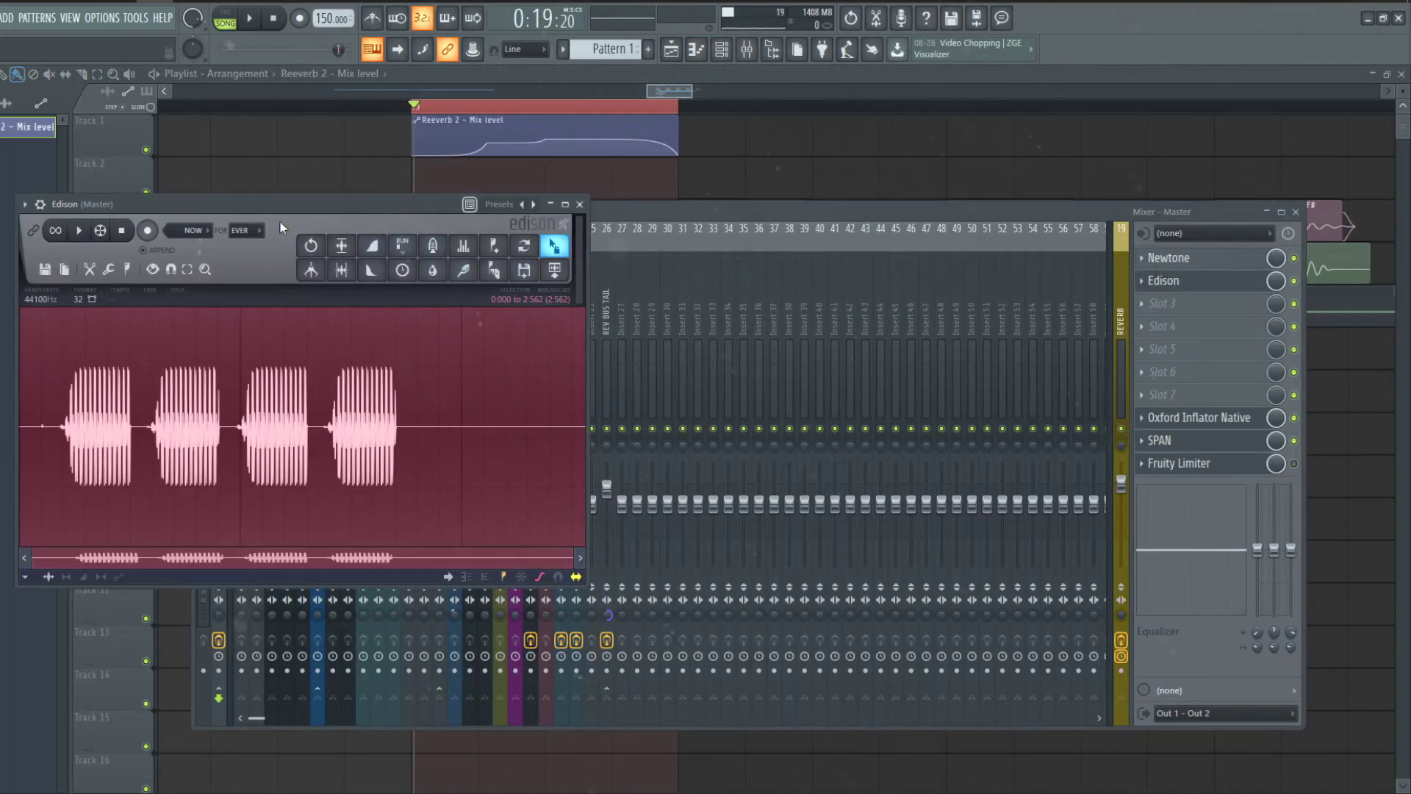
{"action": "left_click", "coordinate": [130, 231]}
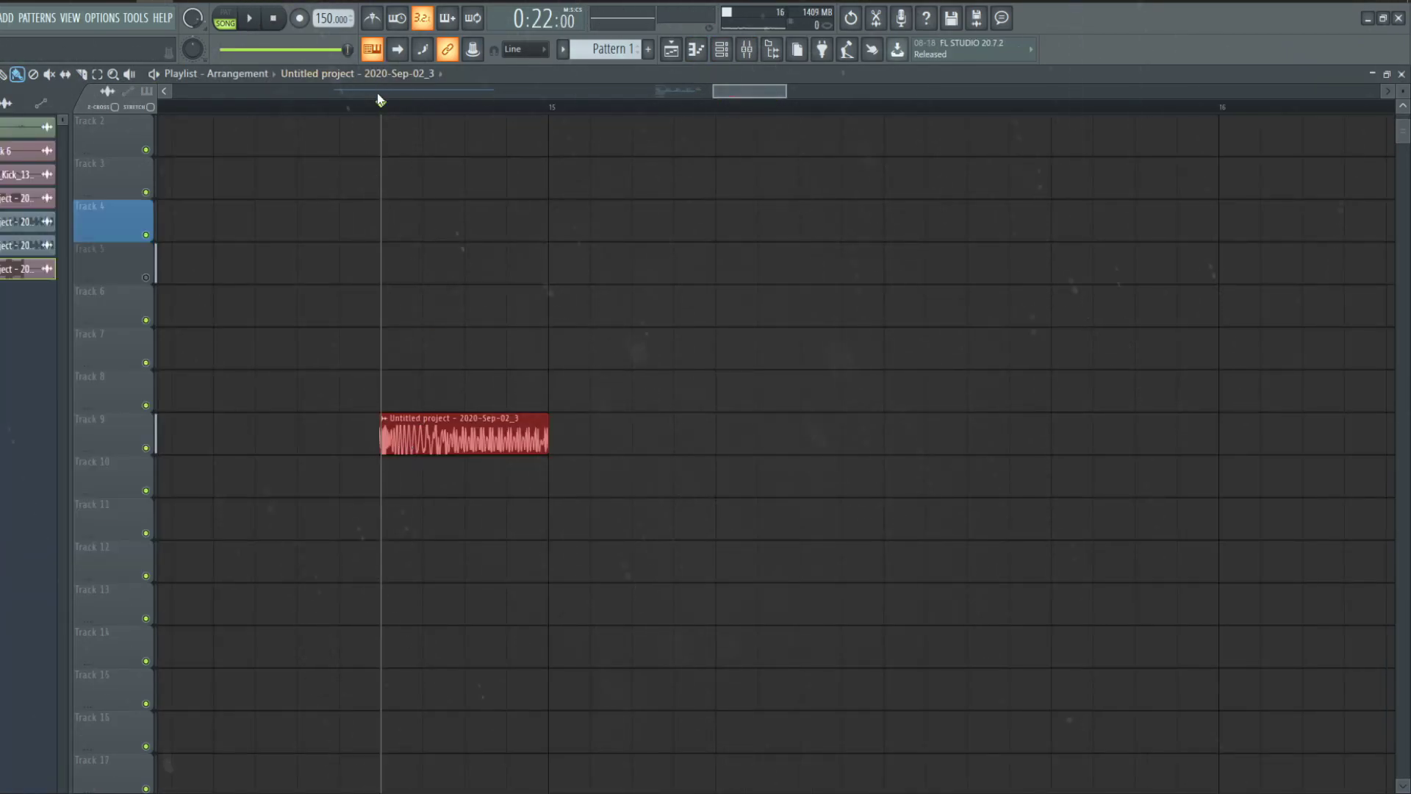
- Audition the recorded clip and make it a unique Part_1 sample
{"action": "key", "text": "space"}
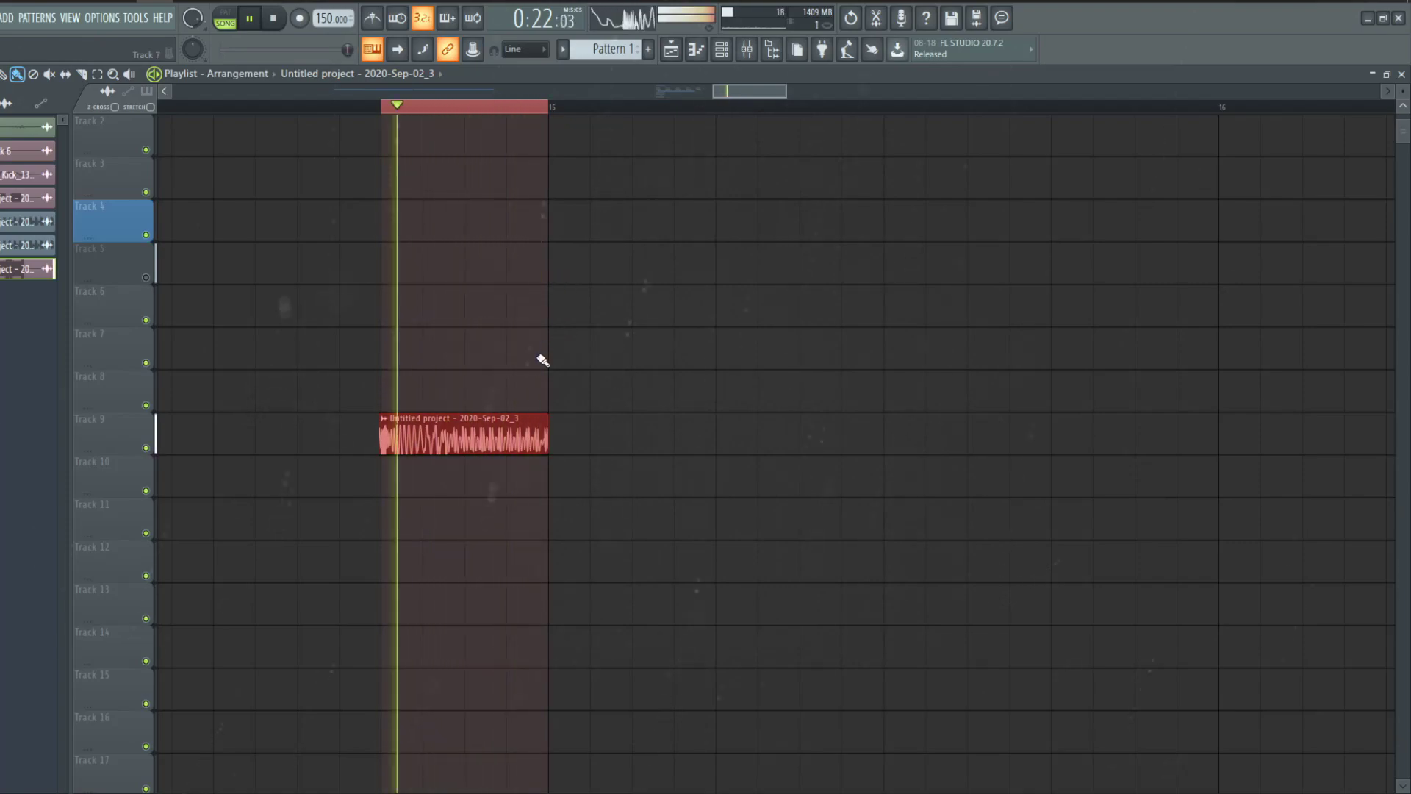
{"action": "scroll", "coordinate": [416, 465], "scroll_direction": "up", "scroll_amount": 3}
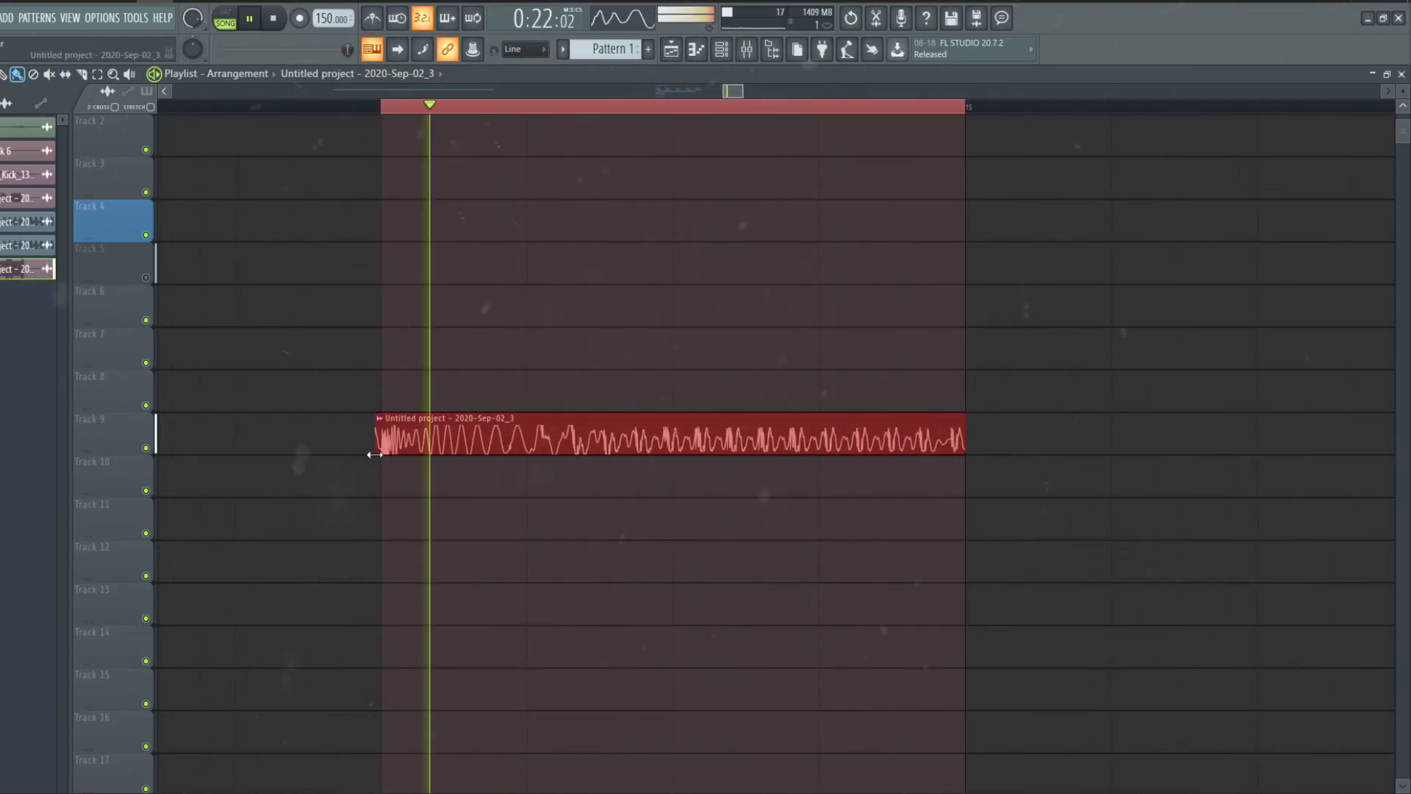
{"action": "left_click", "coordinate": [386, 436]}
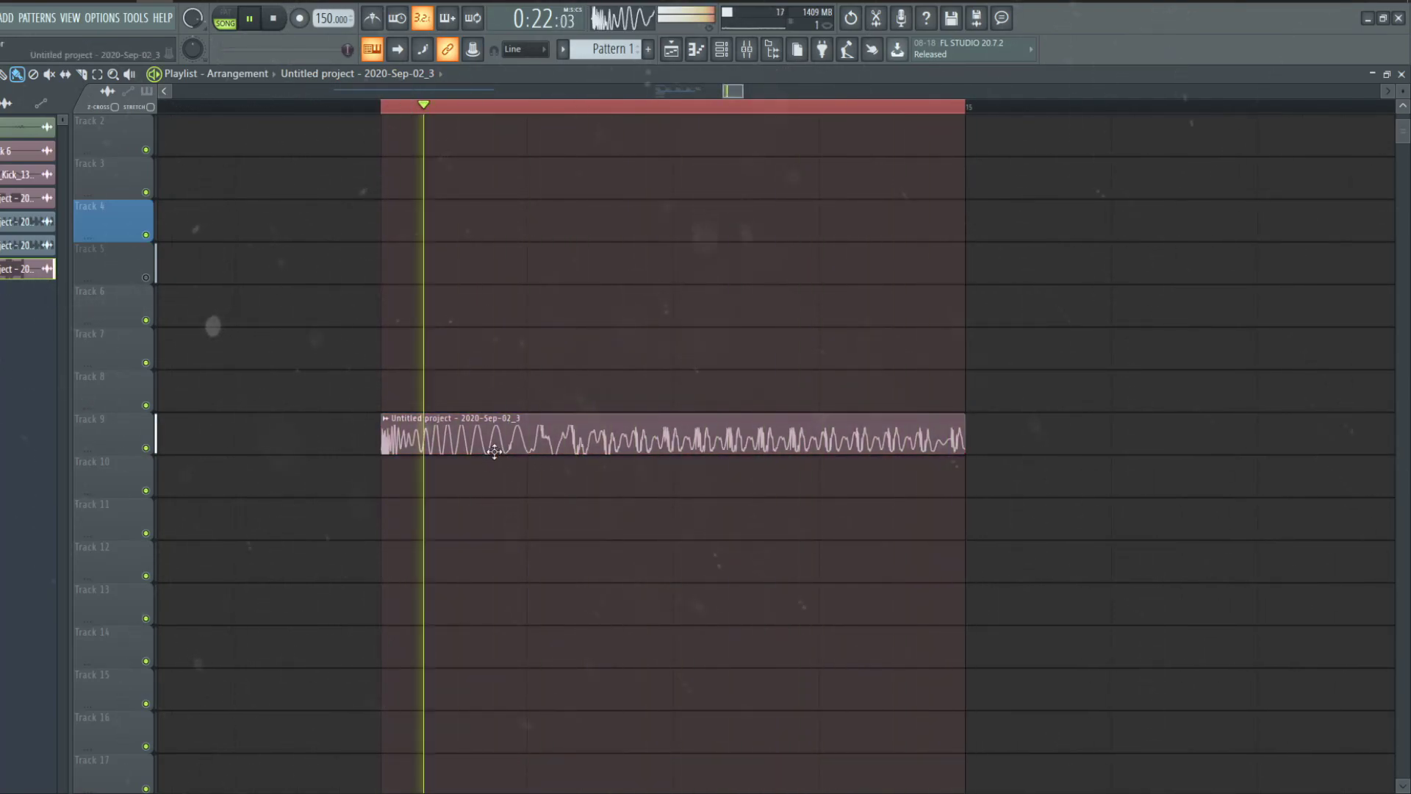
{"action": "key", "text": "space"}
{"action": "left_click", "coordinate": [388, 419]}
{"action": "left_click", "coordinate": [414, 576]}
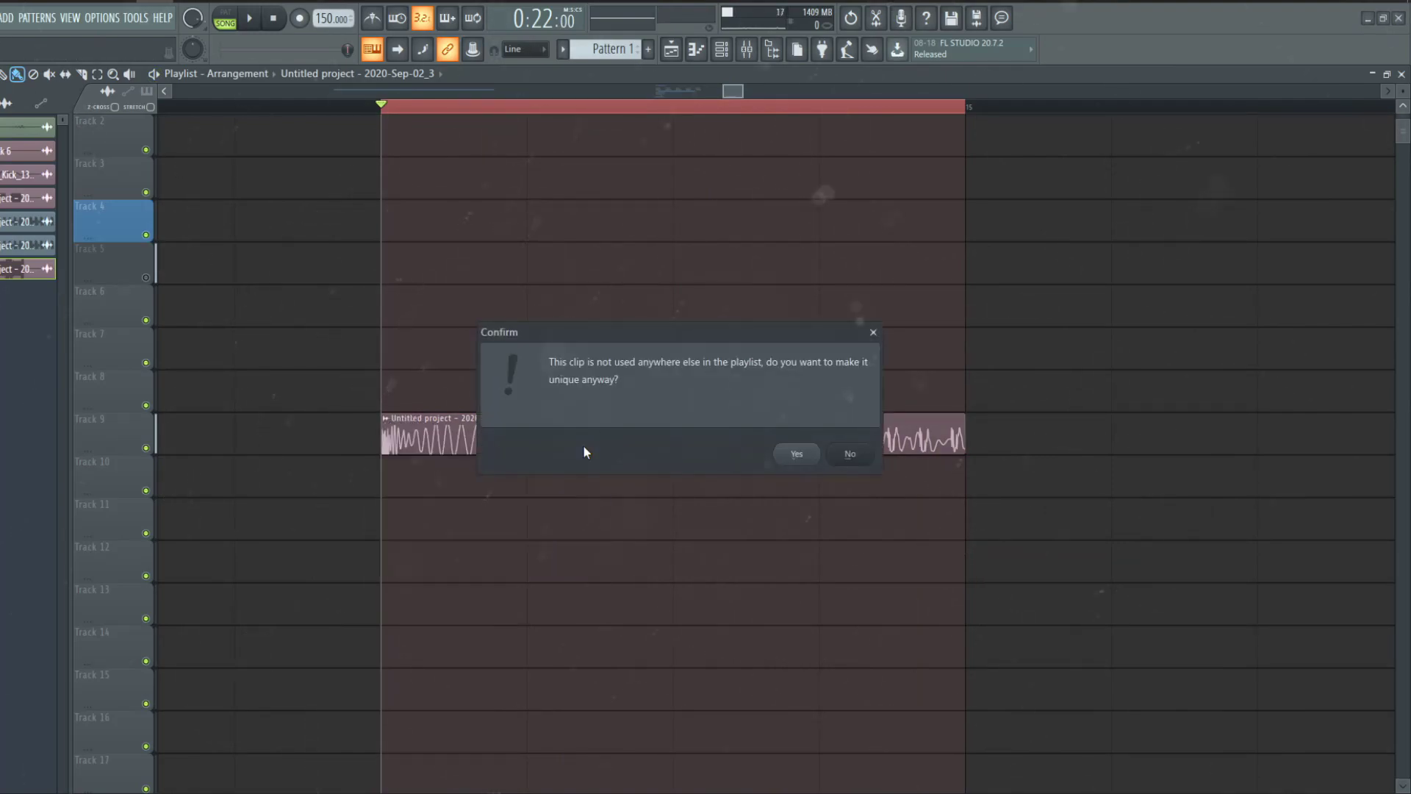
{"action": "left_click", "coordinate": [803, 457]}
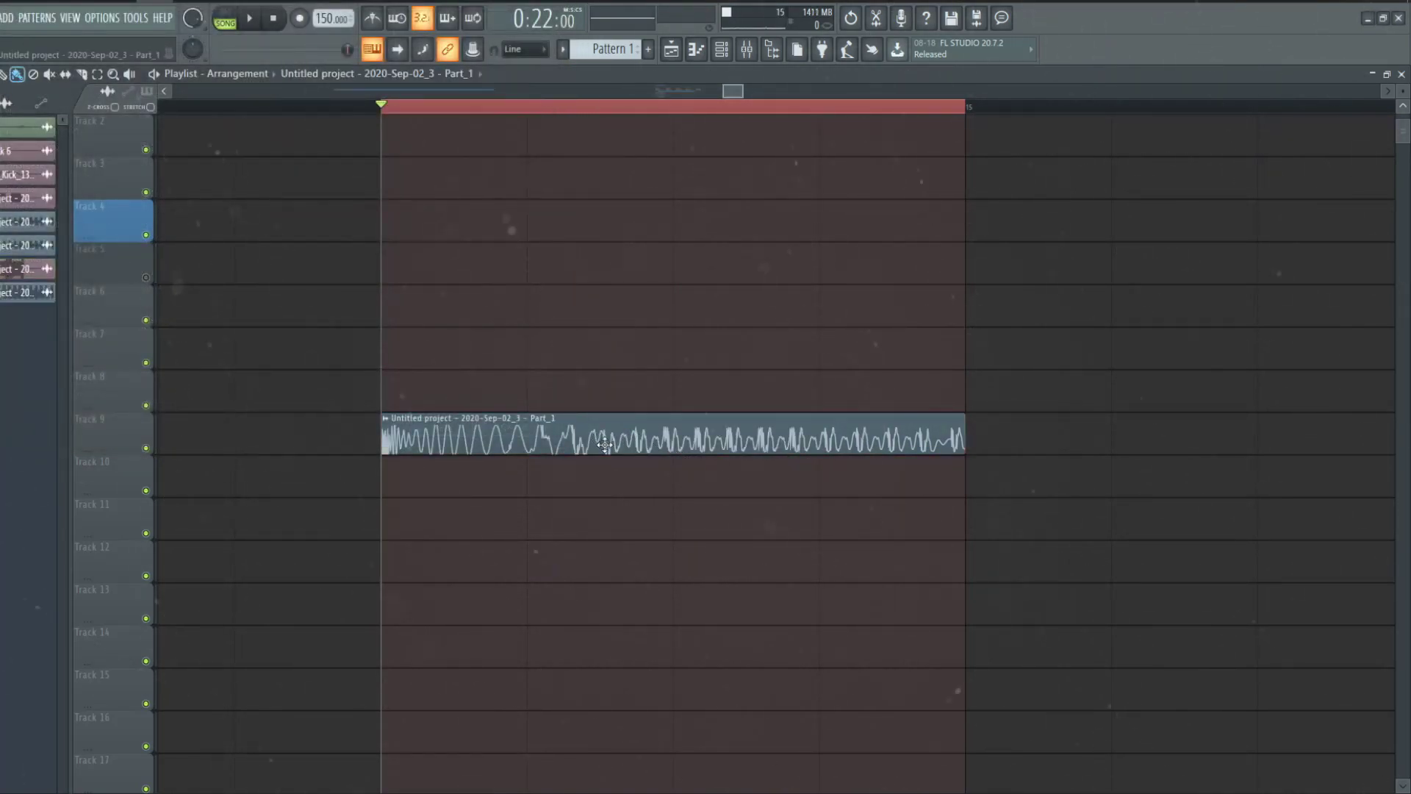
{"action": "scroll", "coordinate": [820, 472], "scroll_direction": "down", "scroll_amount": 3}
{"action": "scroll", "coordinate": [747, 456], "scroll_direction": "up", "scroll_amount": 4}
{"action": "scroll", "coordinate": [747, 456], "scroll_direction": "up", "scroll_amount": 2}
{"action": "scroll", "coordinate": [749, 444], "scroll_direction": "down", "scroll_amount": 3}
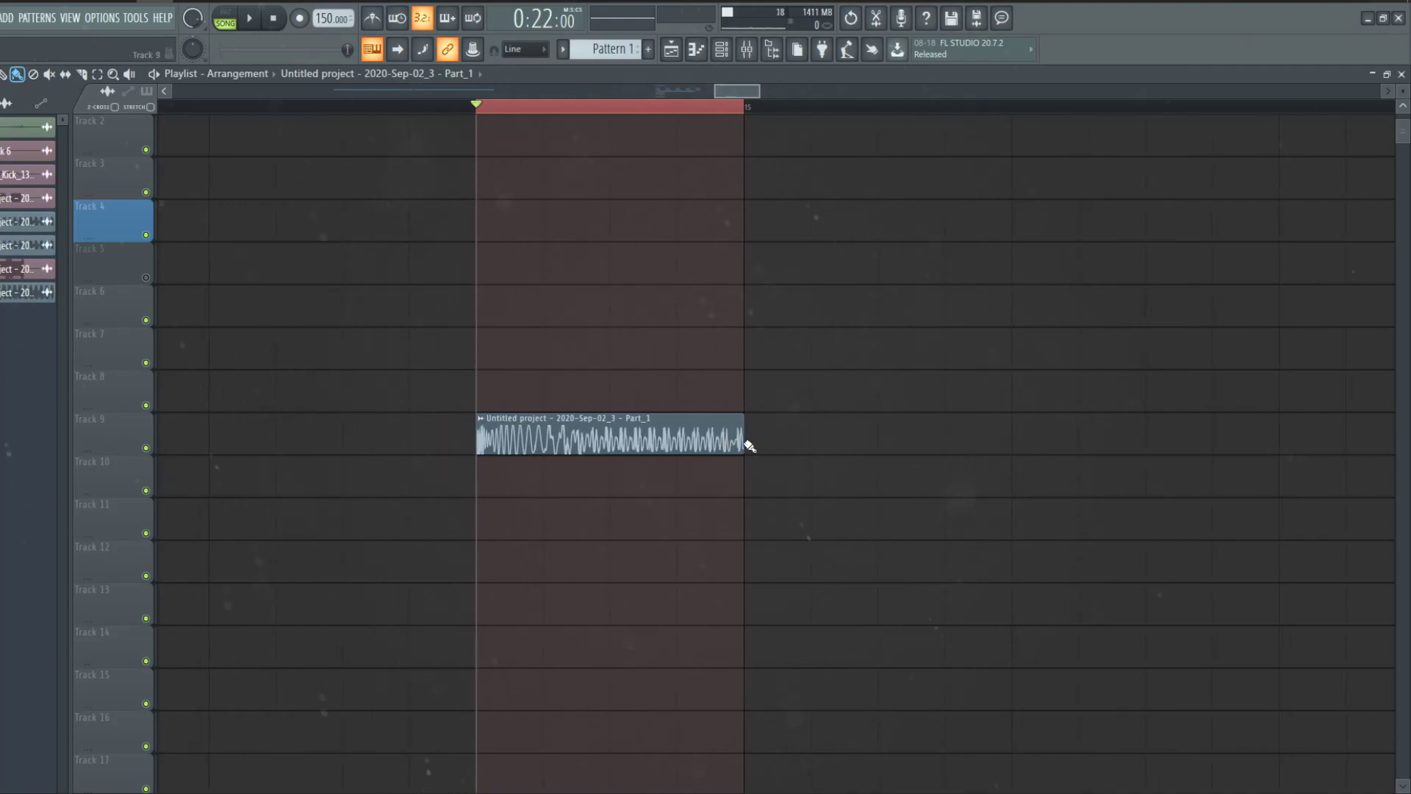
- Apply further sample options from the clip's menu, including pitch correction
{"action": "left_click", "coordinate": [479, 420]}
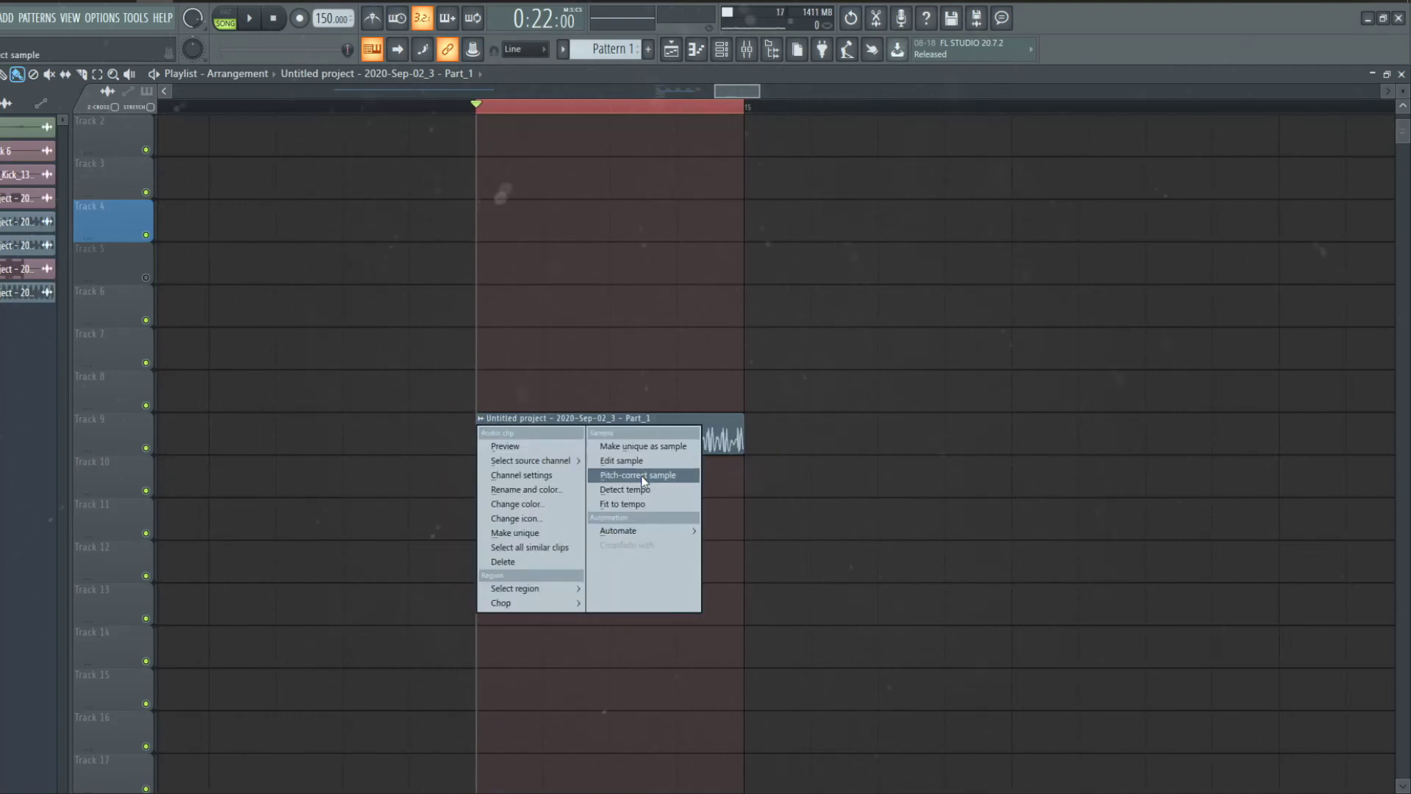
{"action": "left_click", "coordinate": [641, 475]}
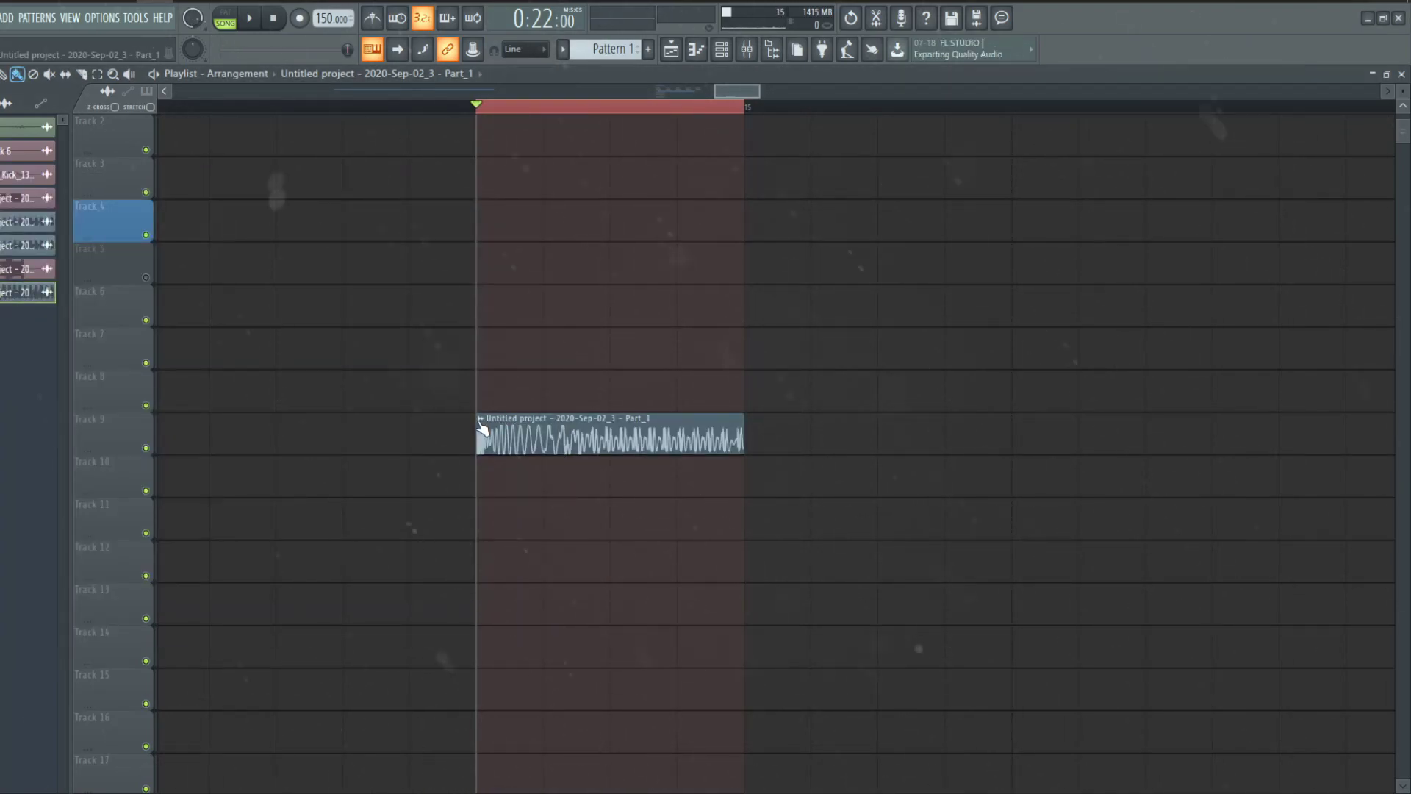
{"action": "left_click", "coordinate": [480, 419]}
{"action": "left_click", "coordinate": [661, 466]}
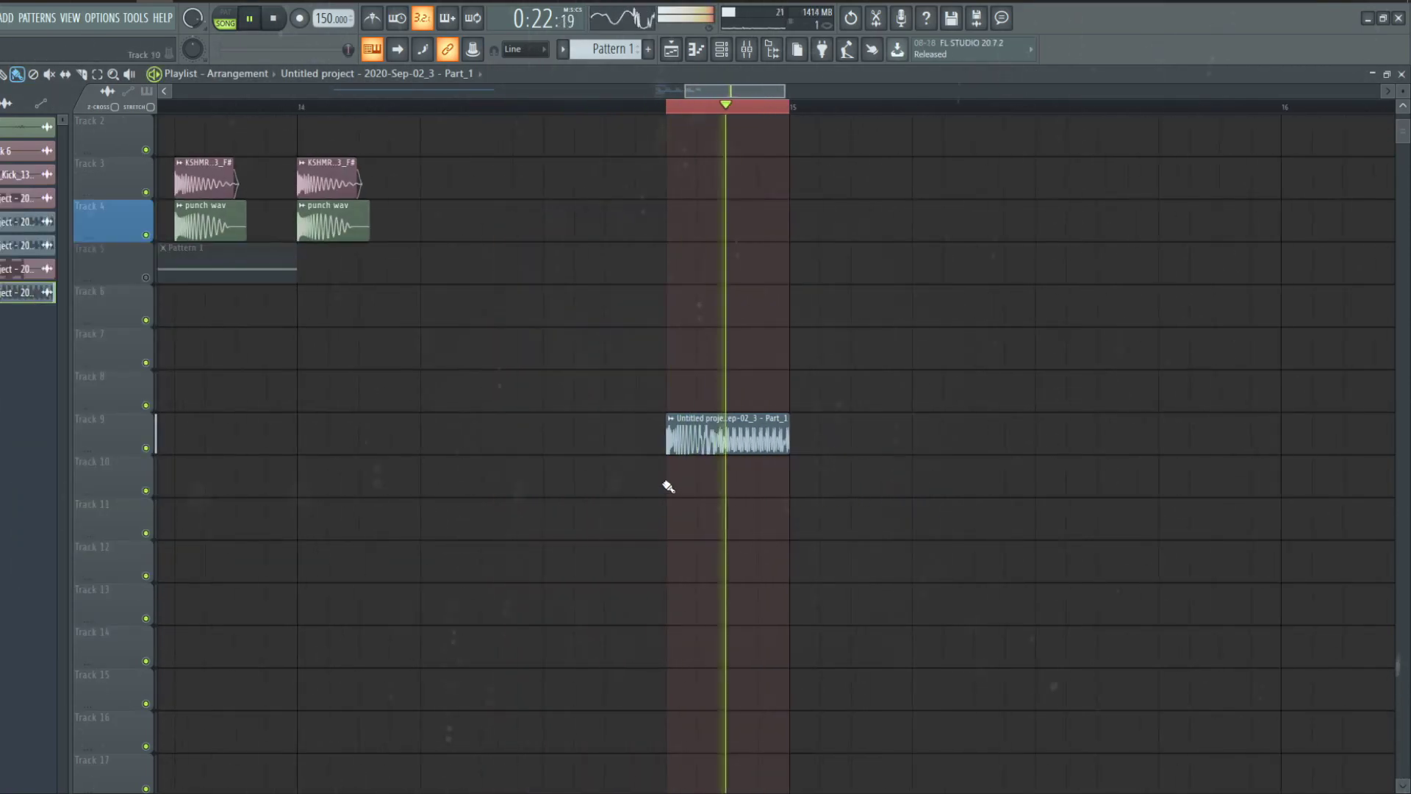
{"action": "scroll", "coordinate": [702, 485], "scroll_direction": "up", "scroll_amount": 3}
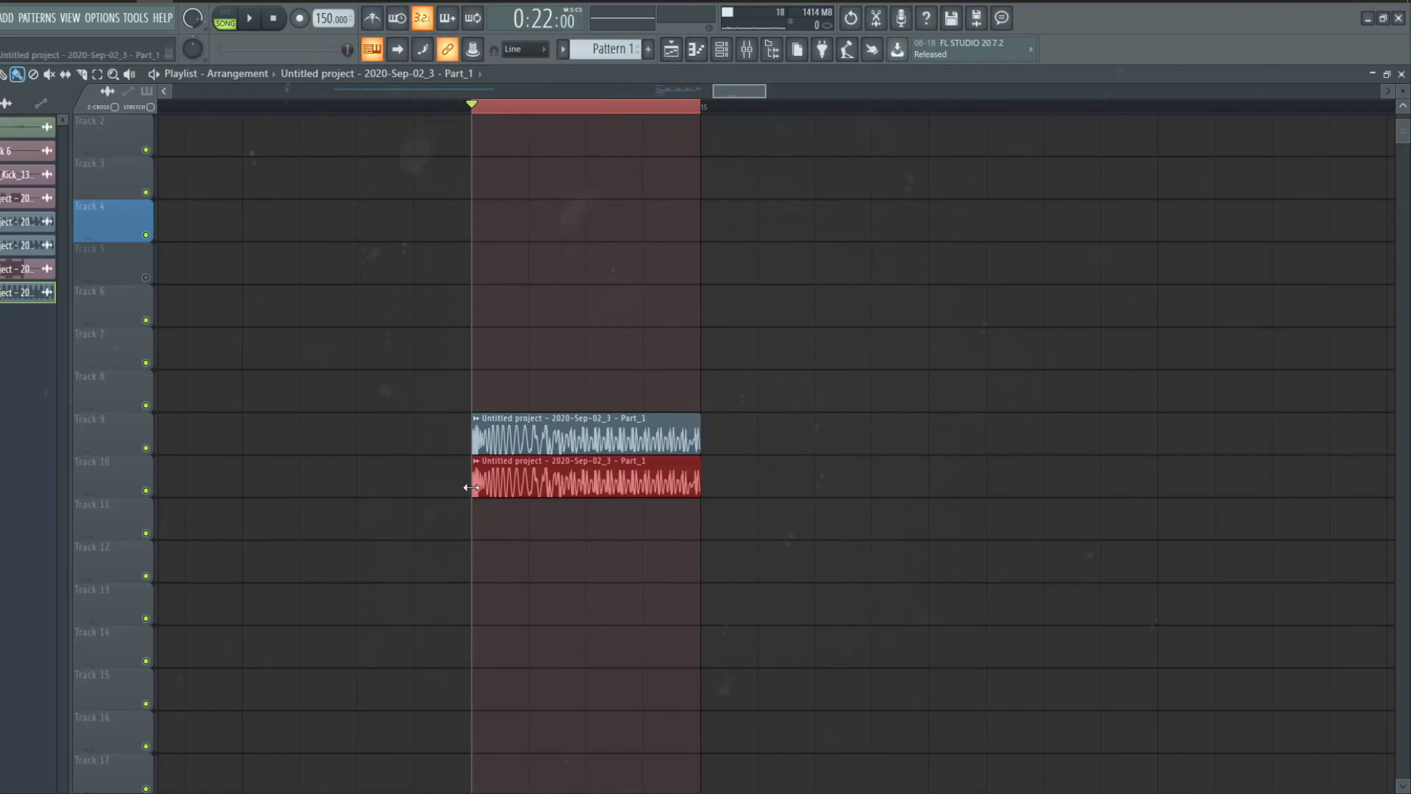
- Align the Track 10 copy against the Track 9 original and audition the layered pair
{"action": "double_click", "coordinate": [564, 477]}
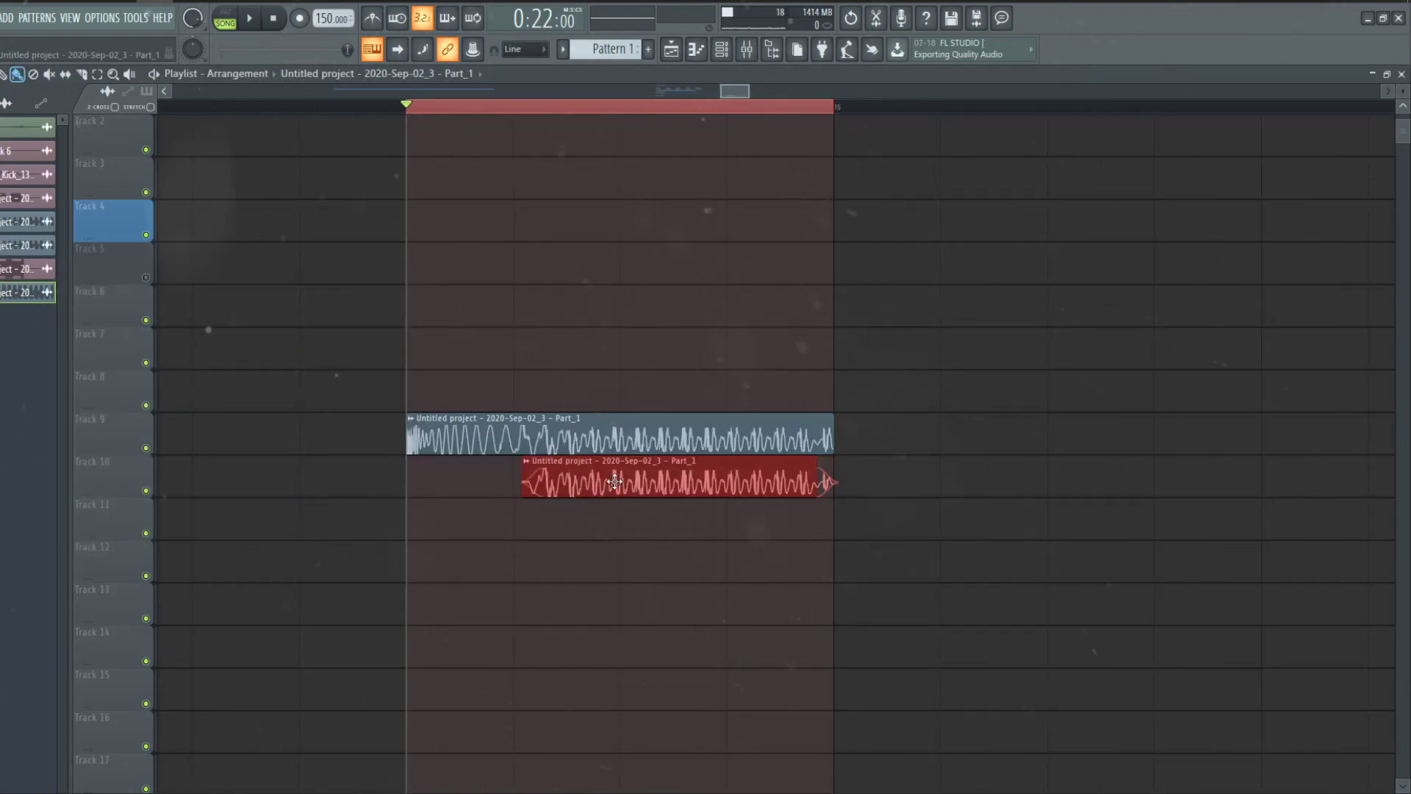
{"action": "left_click_drag", "start_coordinate": [615, 482], "coordinate": [597, 482]}
{"action": "key", "text": "space"}
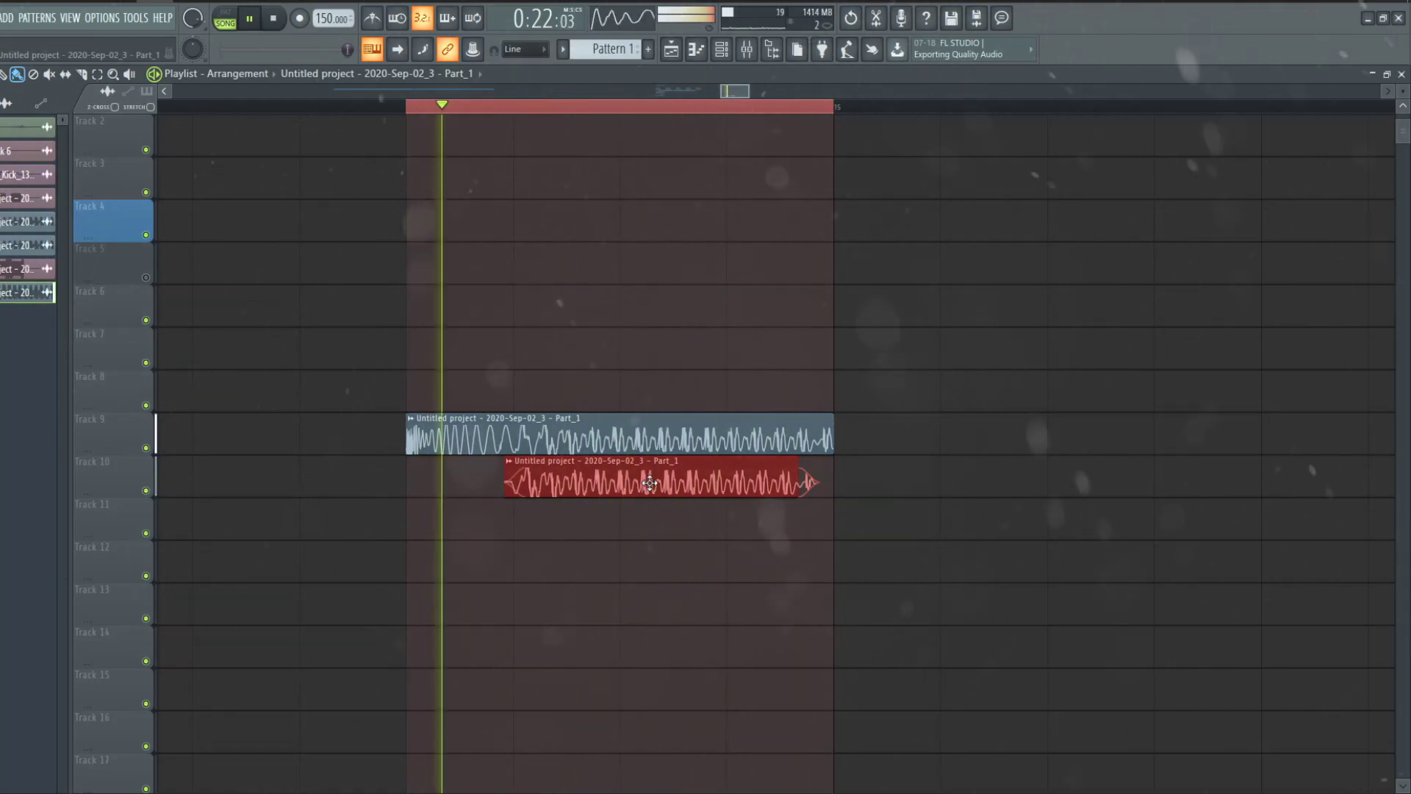
{"action": "key", "text": "space"}
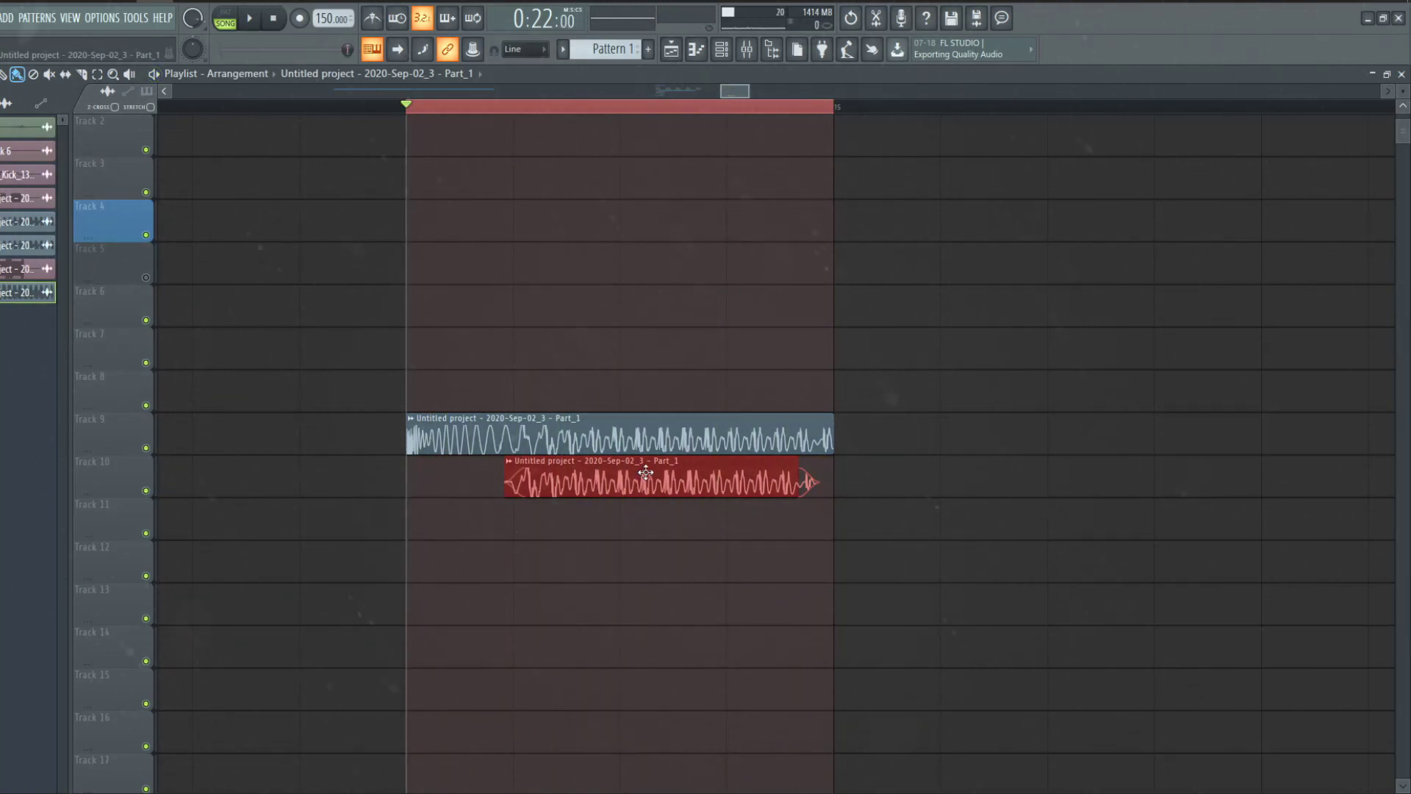
{"action": "scroll", "coordinate": [921, 516], "scroll_direction": "up", "scroll_amount": 3}
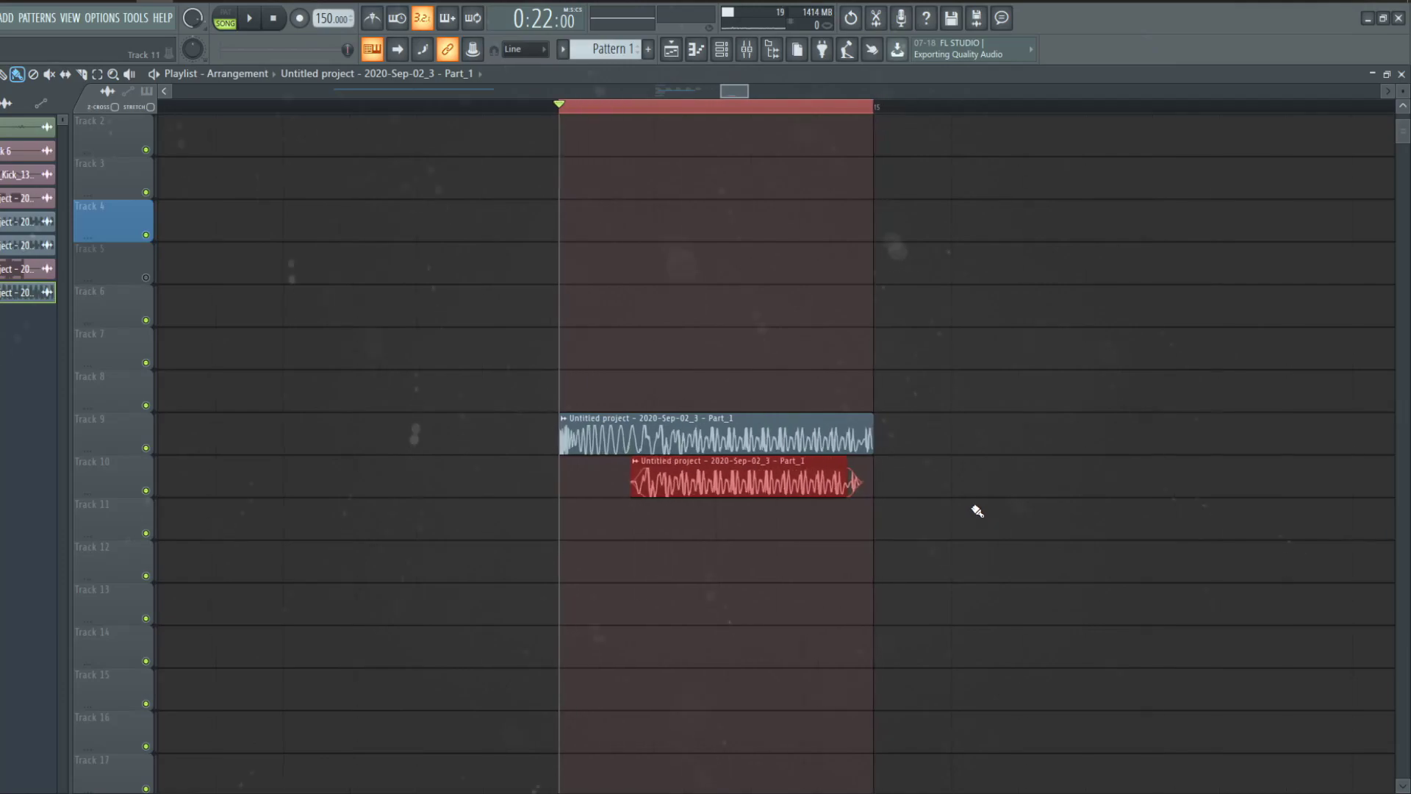
{"action": "key", "text": "space"}
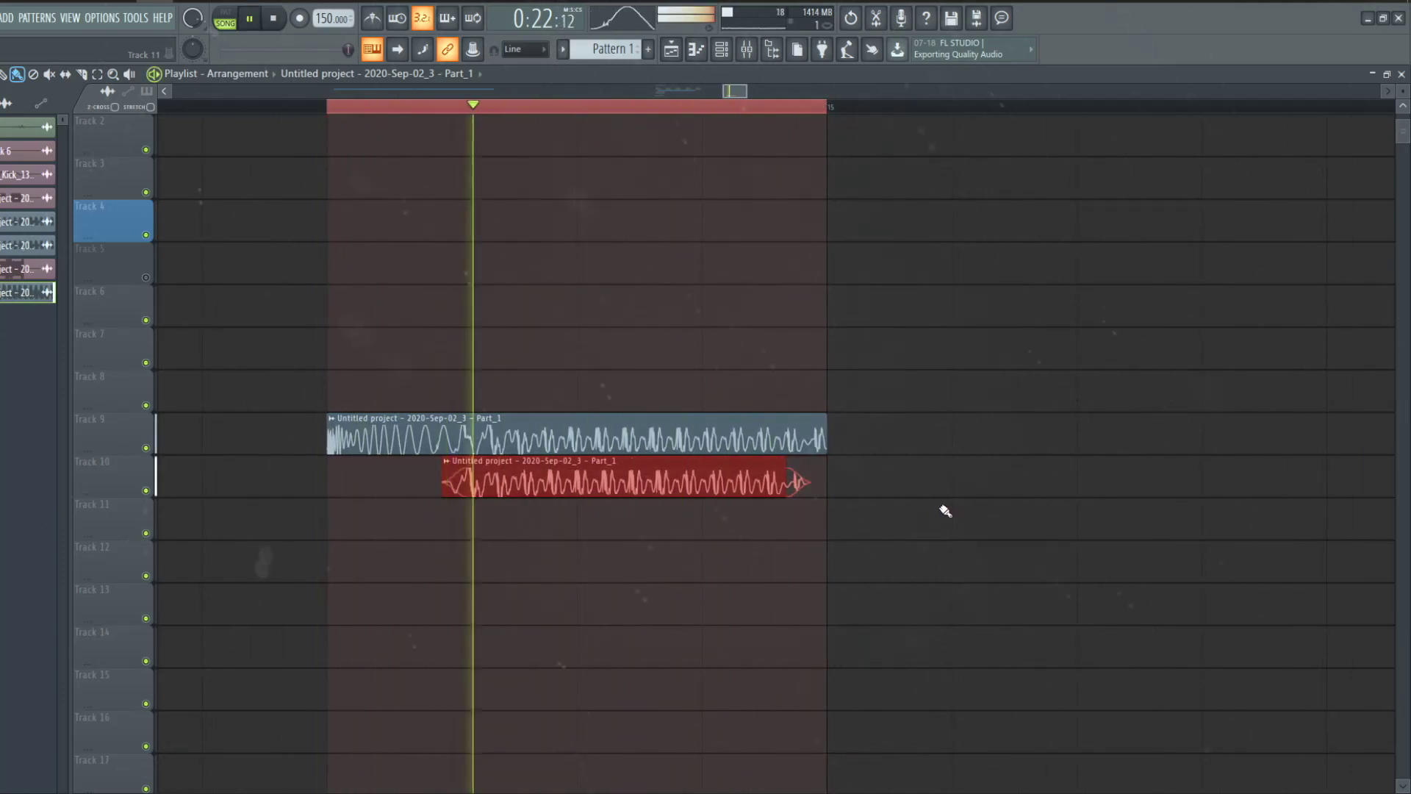
{"action": "key", "text": "space"}
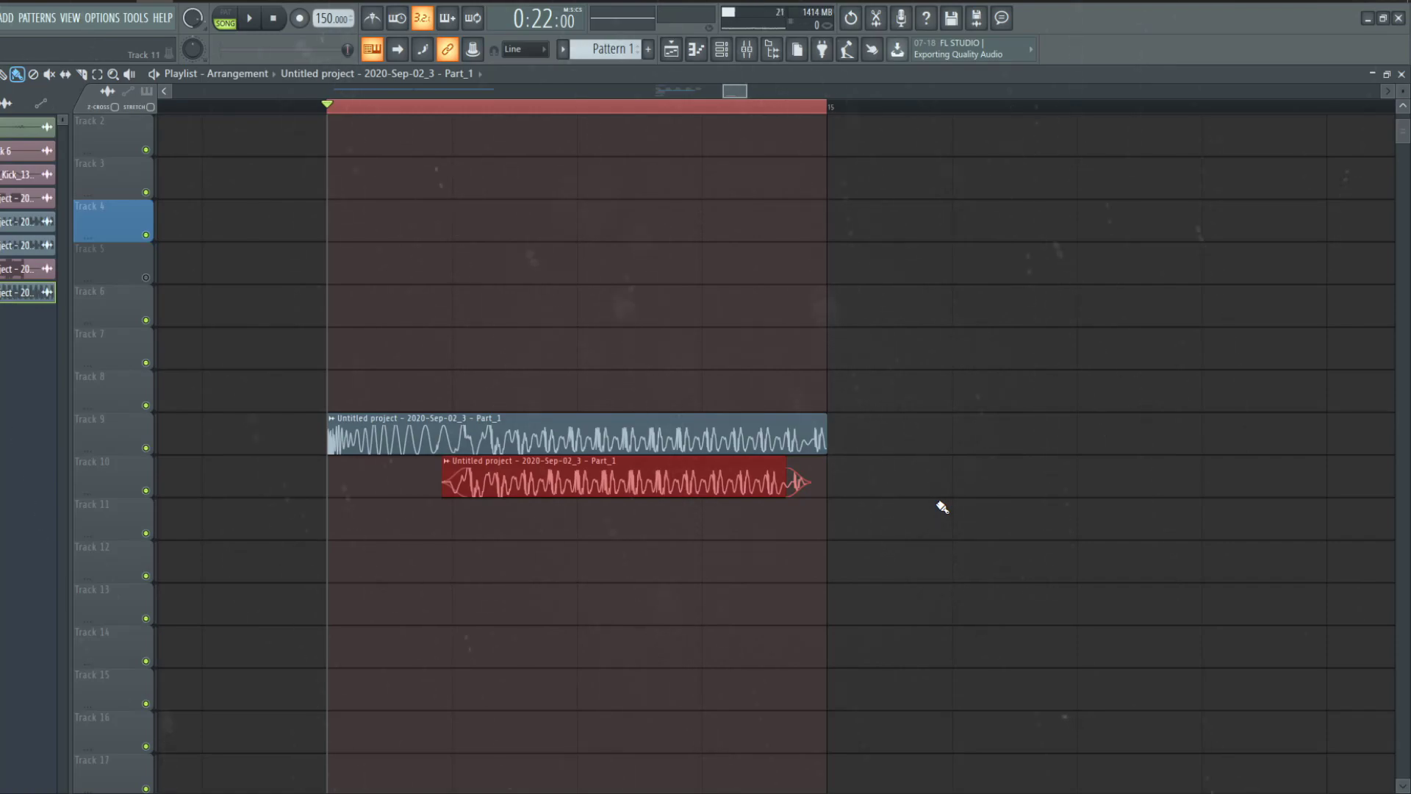
{"action": "scroll", "coordinate": [320, 474], "scroll_direction": "down", "scroll_amount": 2}
- Duplicate the Track 9–10 clip pair further along and loop the region over the later copies
{"action": "left_click_drag", "start_coordinate": [573, 441], "coordinate": [1031, 441], "text": "shift"}
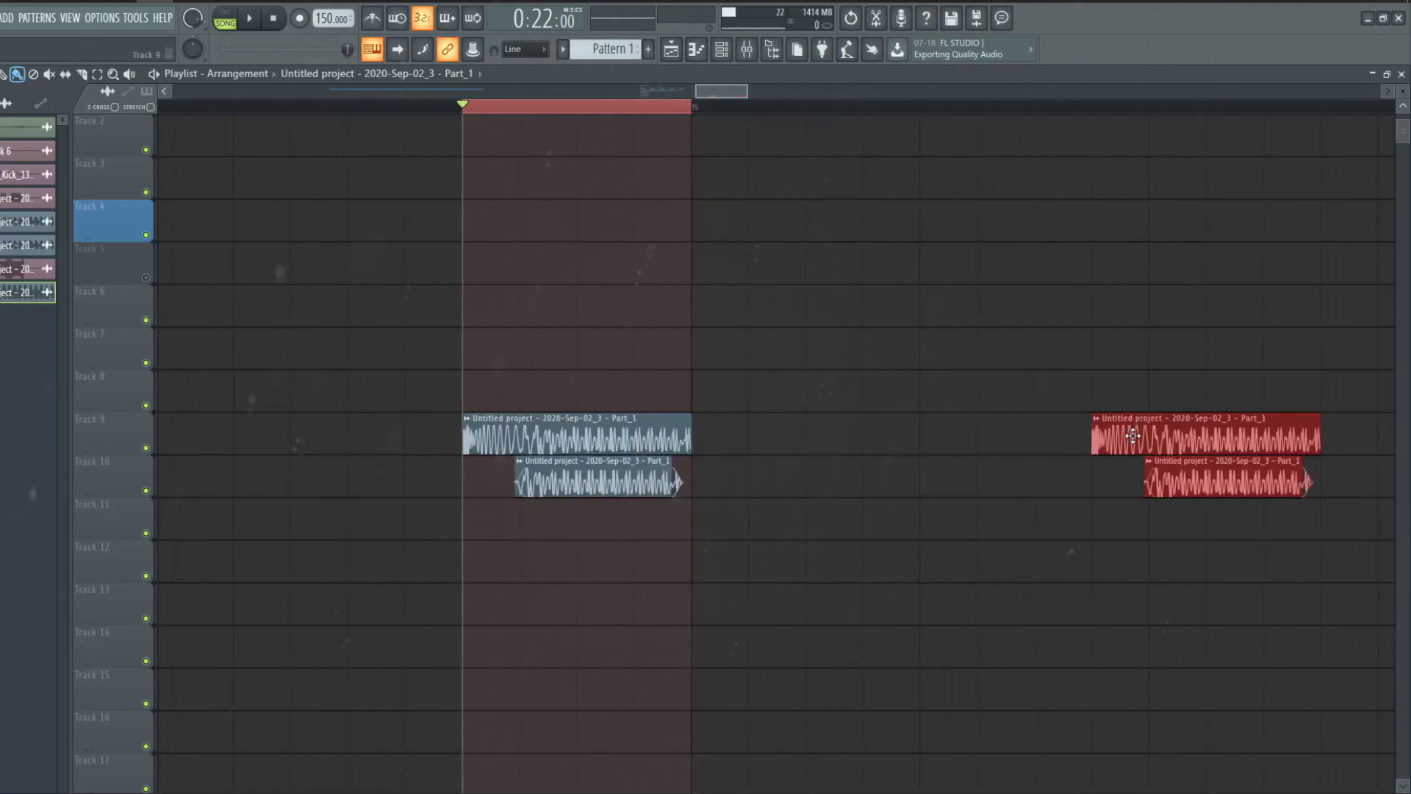
{"action": "left_click", "coordinate": [1213, 507]}
{"action": "scroll", "coordinate": [1192, 507], "scroll_direction": "up", "scroll_amount": 2}
{"action": "scroll", "coordinate": [771, 529], "scroll_direction": "down", "scroll_amount": 3}
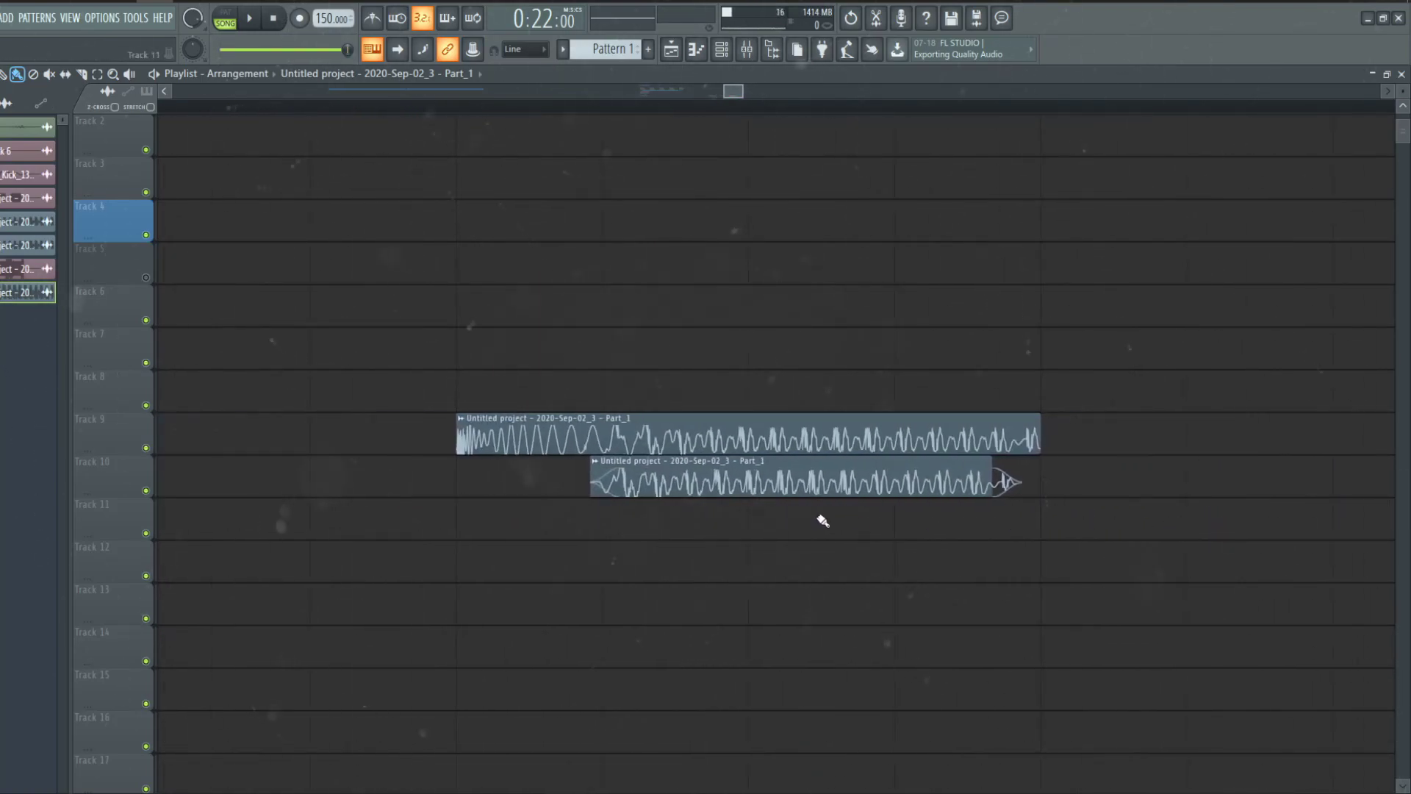
{"action": "scroll", "coordinate": [662, 331], "scroll_direction": "down", "scroll_amount": 2}
{"action": "left_click_drag", "start_coordinate": [650, 106], "coordinate": [906, 106]}
{"action": "left_click_drag", "start_coordinate": [772, 441], "coordinate": [982, 562]}
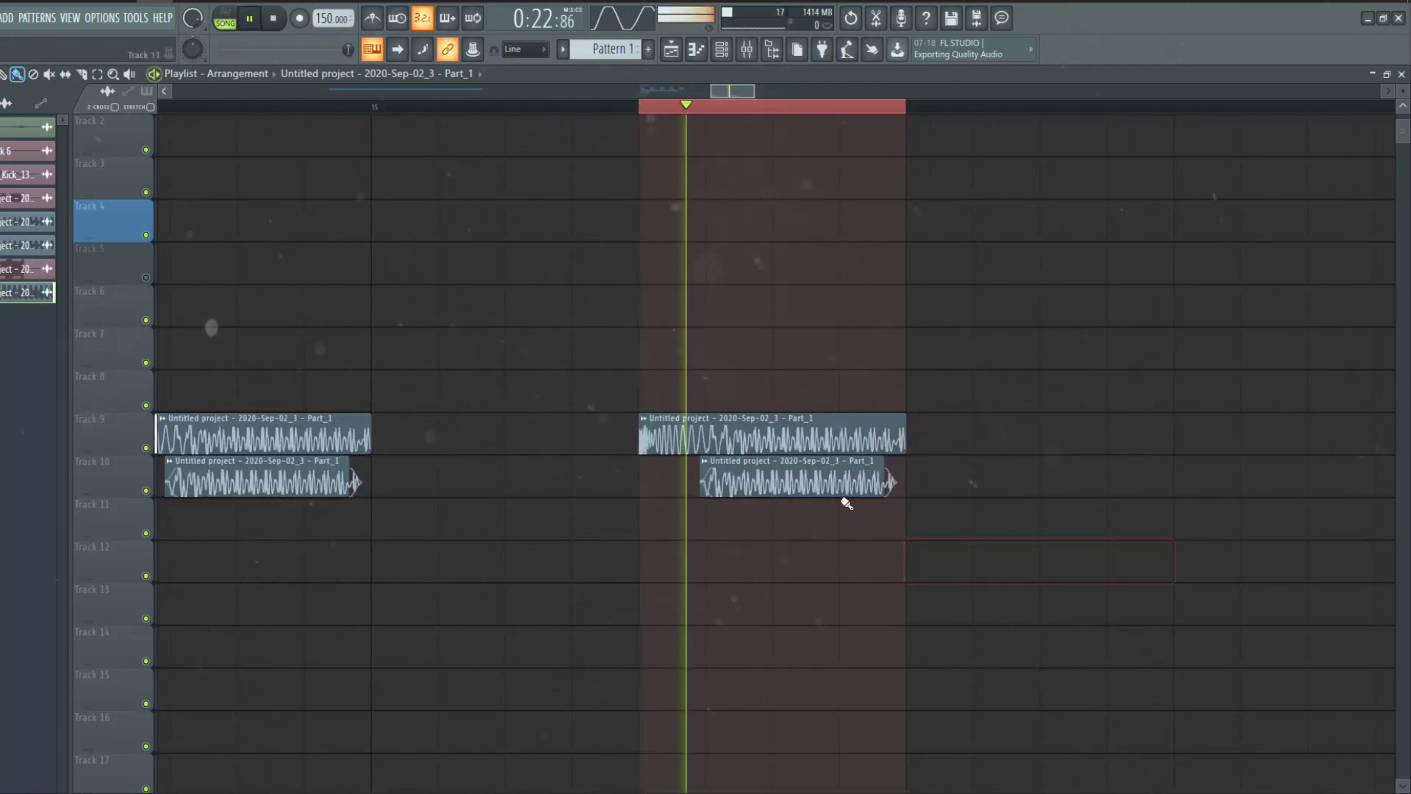
{"action": "key", "text": "ctrl+z"}
{"action": "key", "text": "space"}
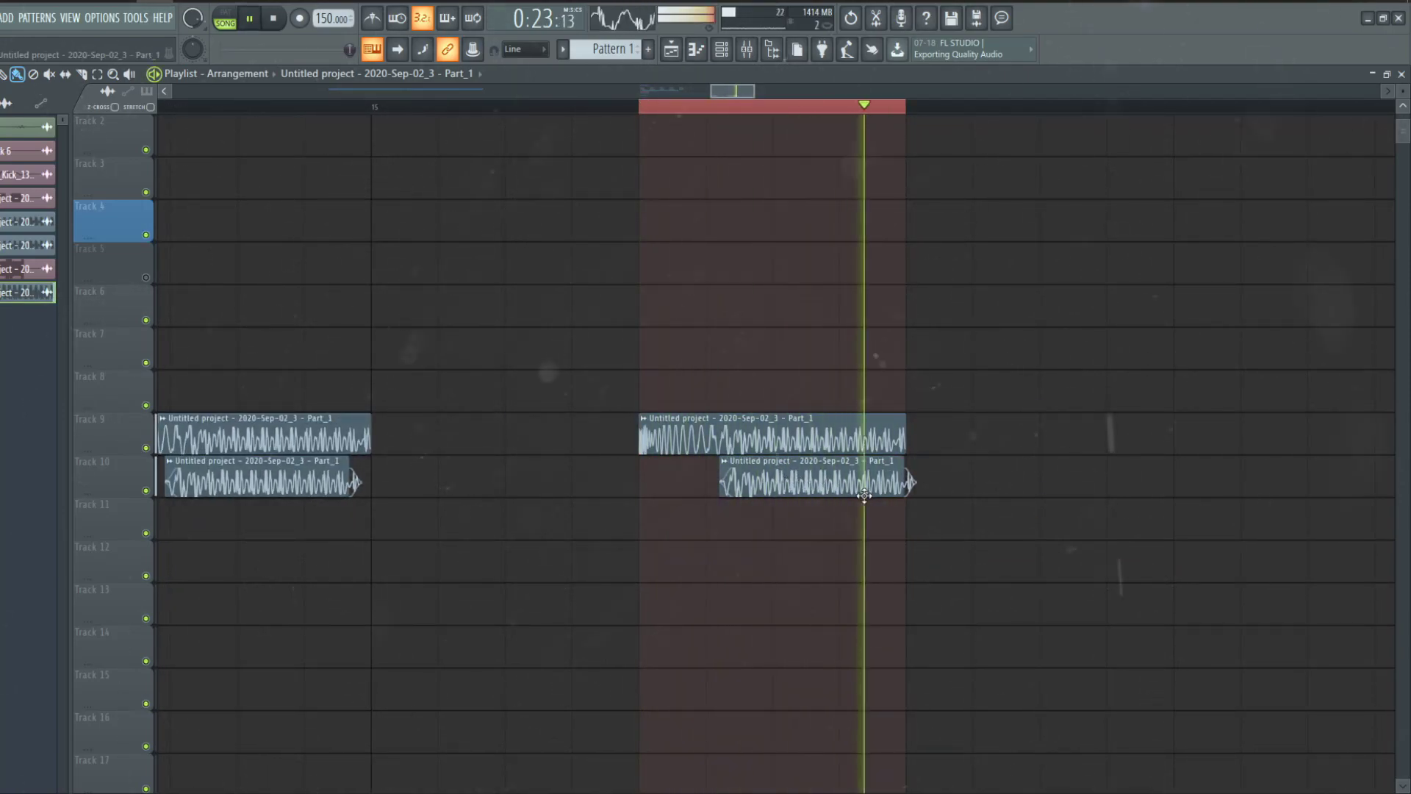
- Nudge the later Track 10 bass copy slightly later while auditioning the loop
{"action": "mouse_move", "coordinate": [761, 477]}
{"action": "left_mouse_down"}
{"action": "mouse_move", "coordinate": [848, 496]}
{"action": "mouse_move", "coordinate": [793, 494]}
{"action": "left_mouse_up"}
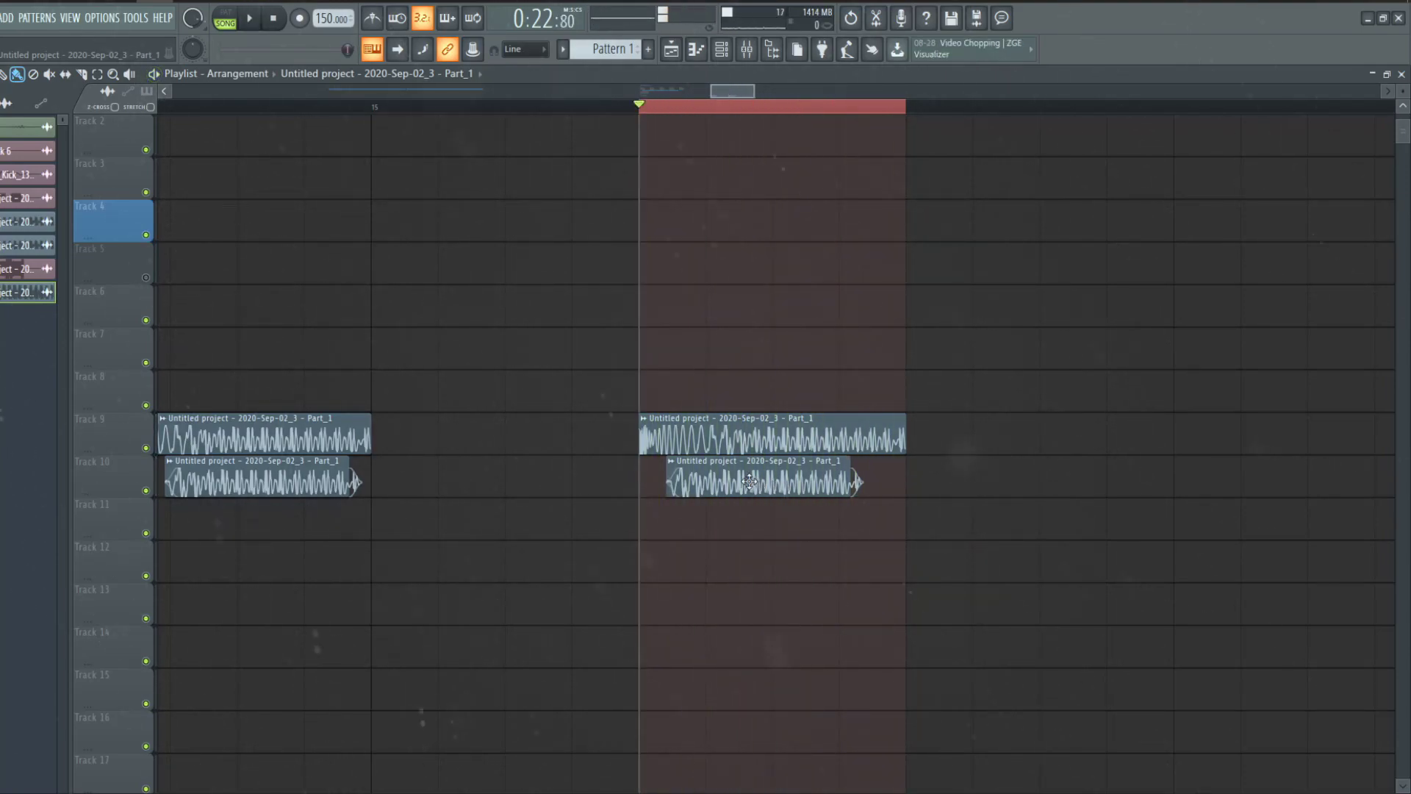
{"action": "left_click_drag", "start_coordinate": [749, 481], "coordinate": [771, 485]}
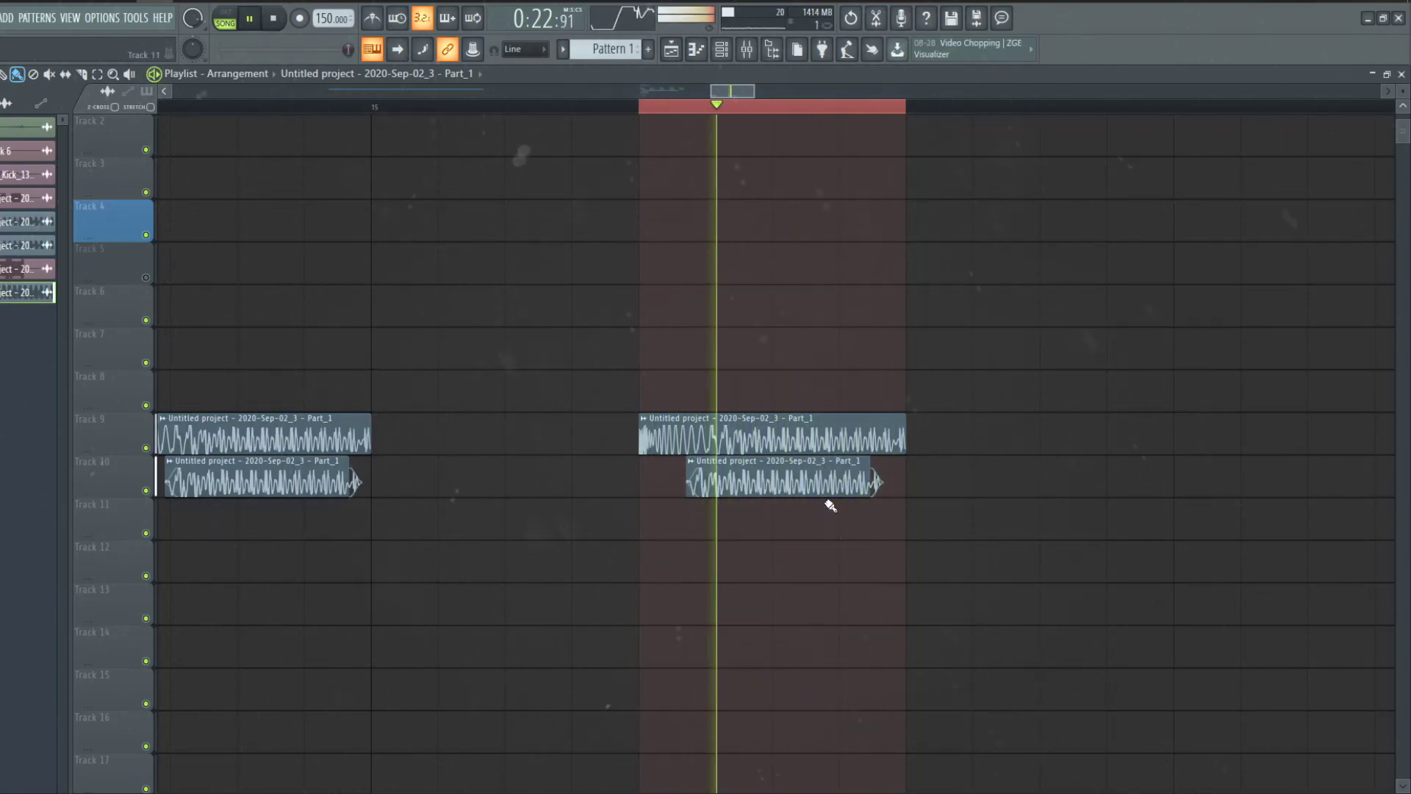
{"action": "key", "text": "space"}
{"action": "key", "text": "space"}
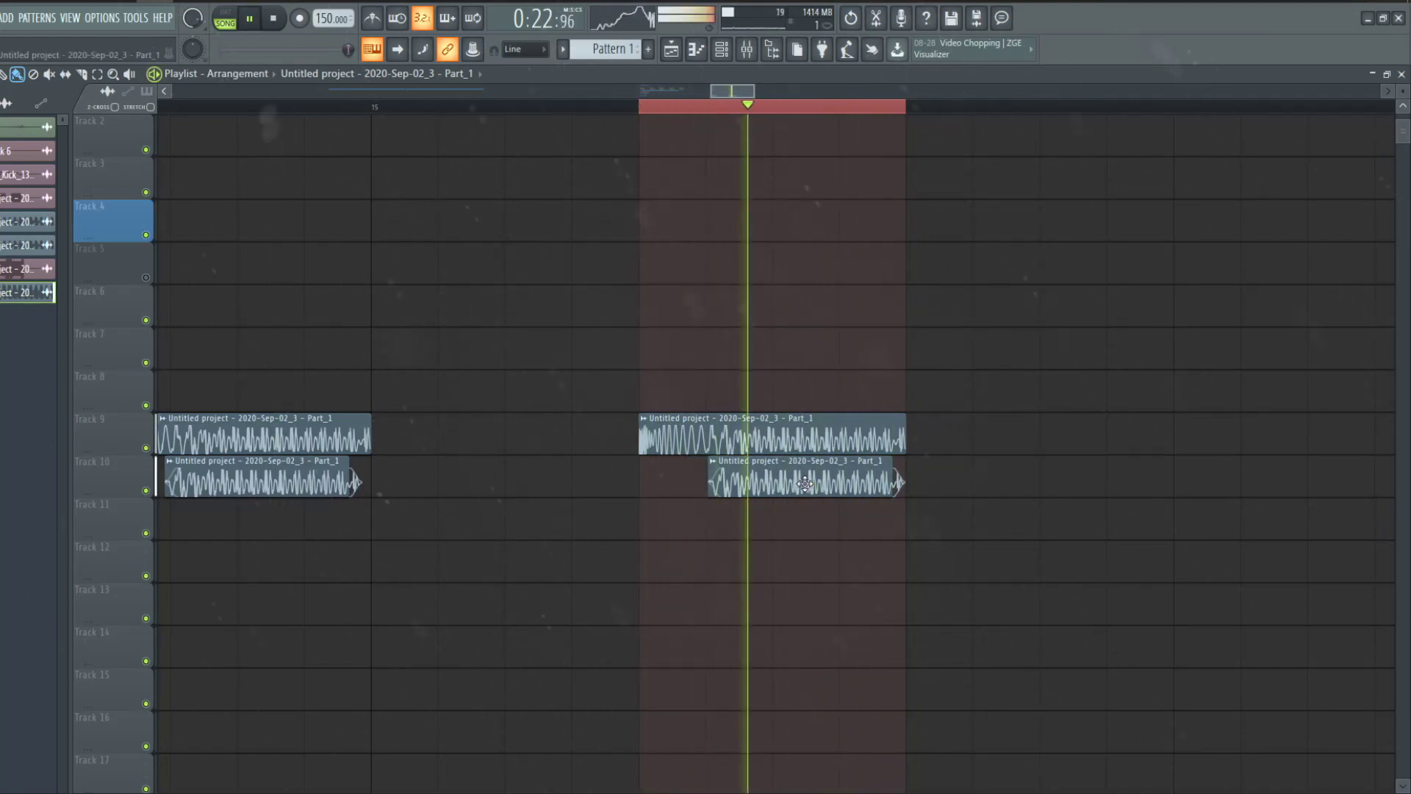
{"action": "key", "text": "space"}
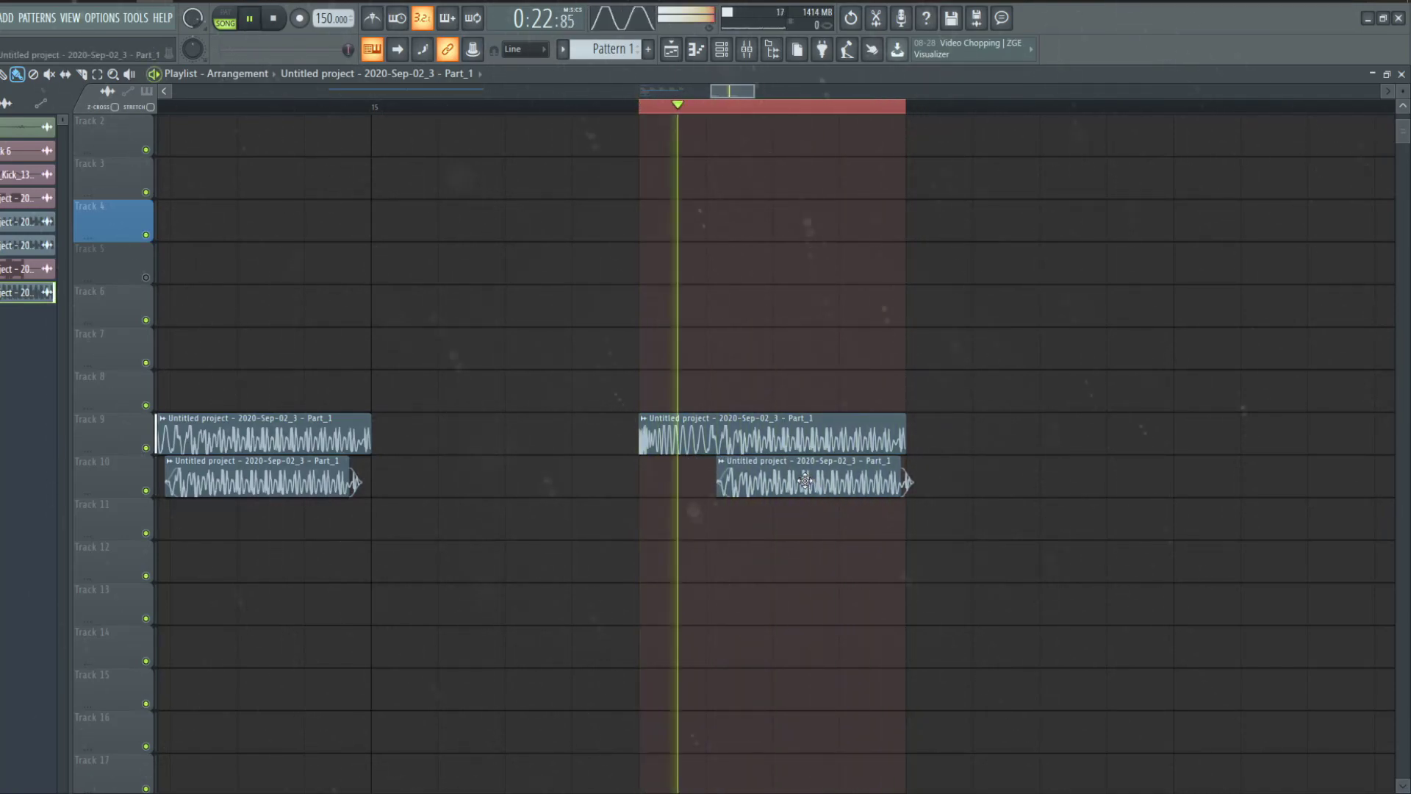
{"action": "left_click_drag", "start_coordinate": [806, 482], "coordinate": [852, 485]}
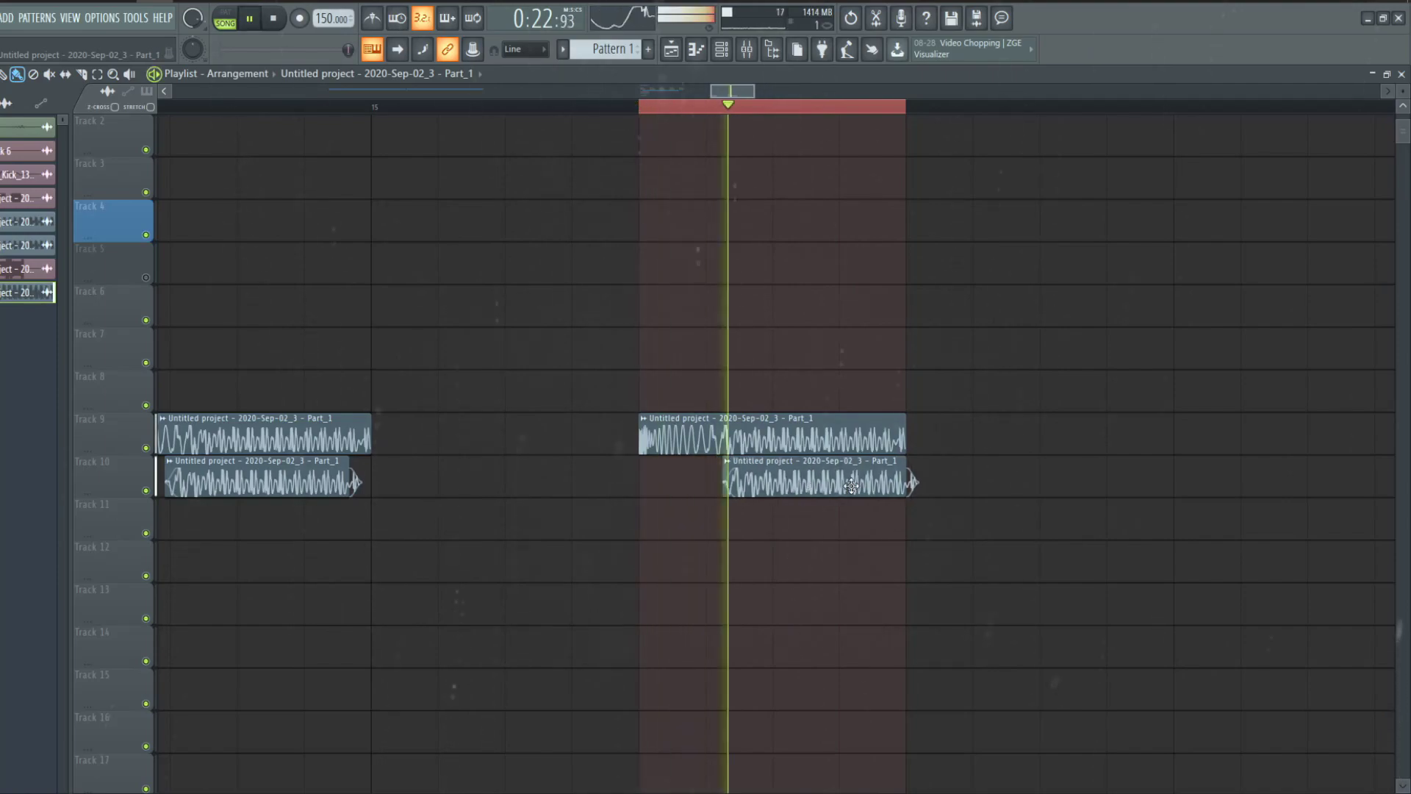
{"action": "key", "text": "space"}
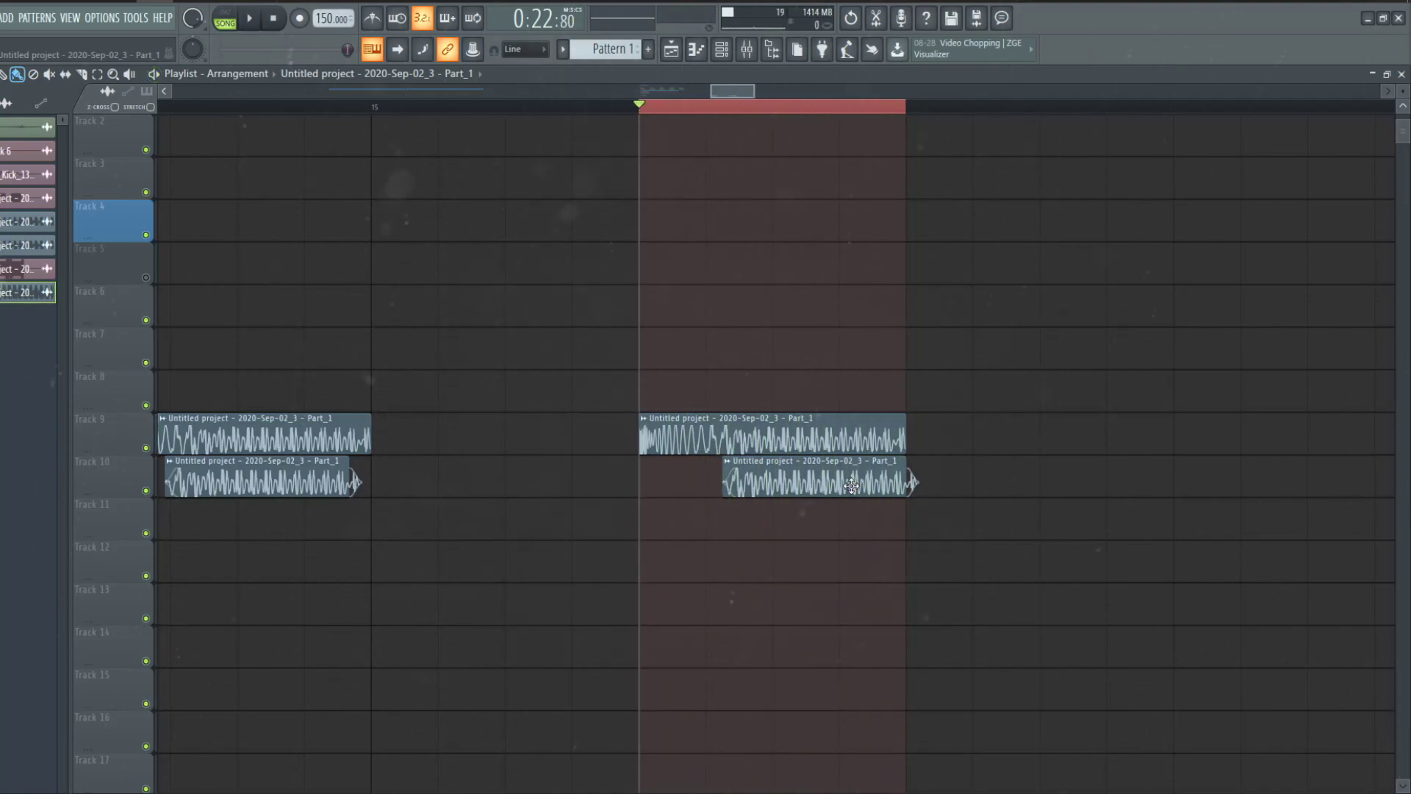
{"action": "scroll", "coordinate": [851, 485], "scroll_direction": "up", "scroll_amount": 2}
{"action": "scroll", "coordinate": [856, 485], "scroll_direction": "right", "scroll_amount": 2}
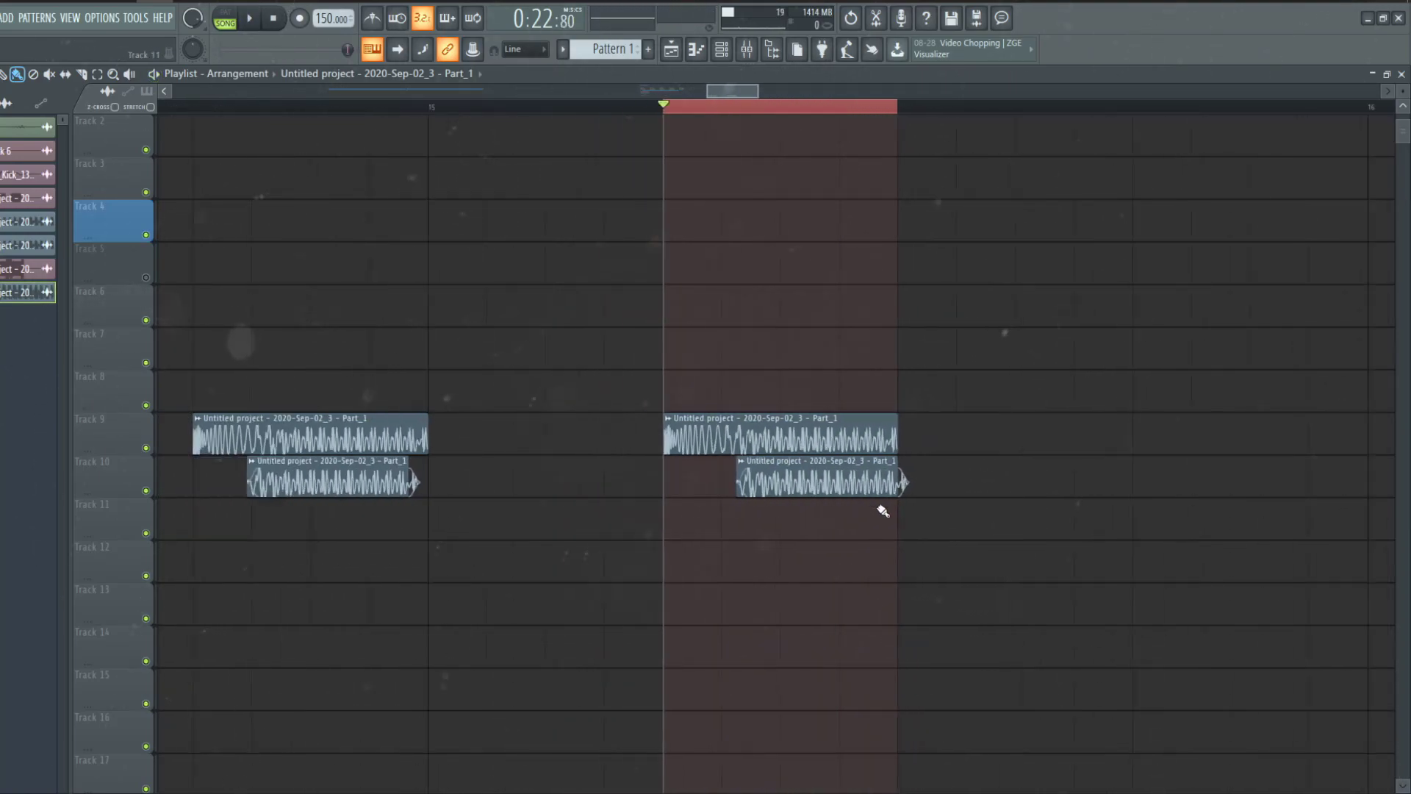
{"action": "scroll", "coordinate": [670, 538], "scroll_direction": "down", "scroll_amount": 3}
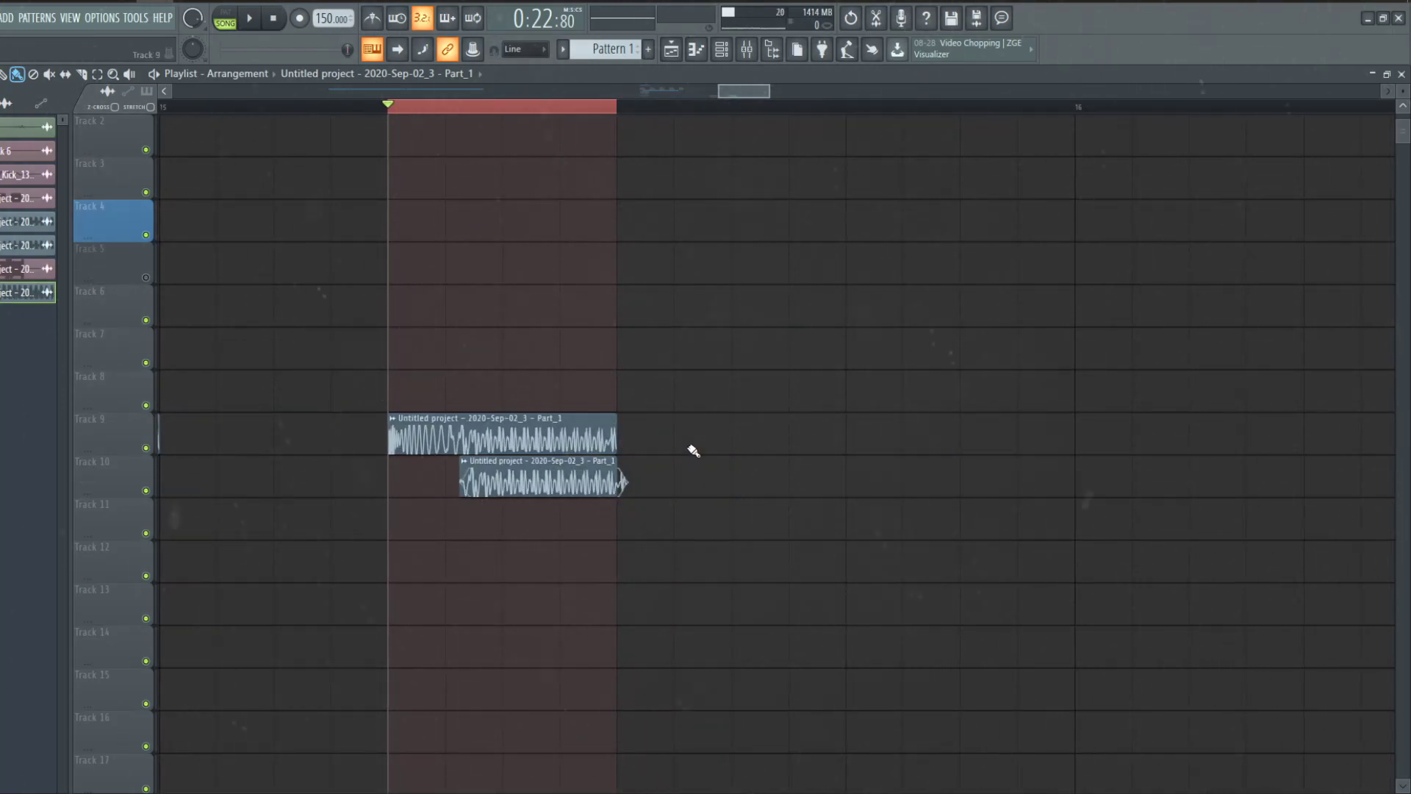
{"action": "scroll", "coordinate": [693, 450], "scroll_direction": "down", "scroll_amount": 2}
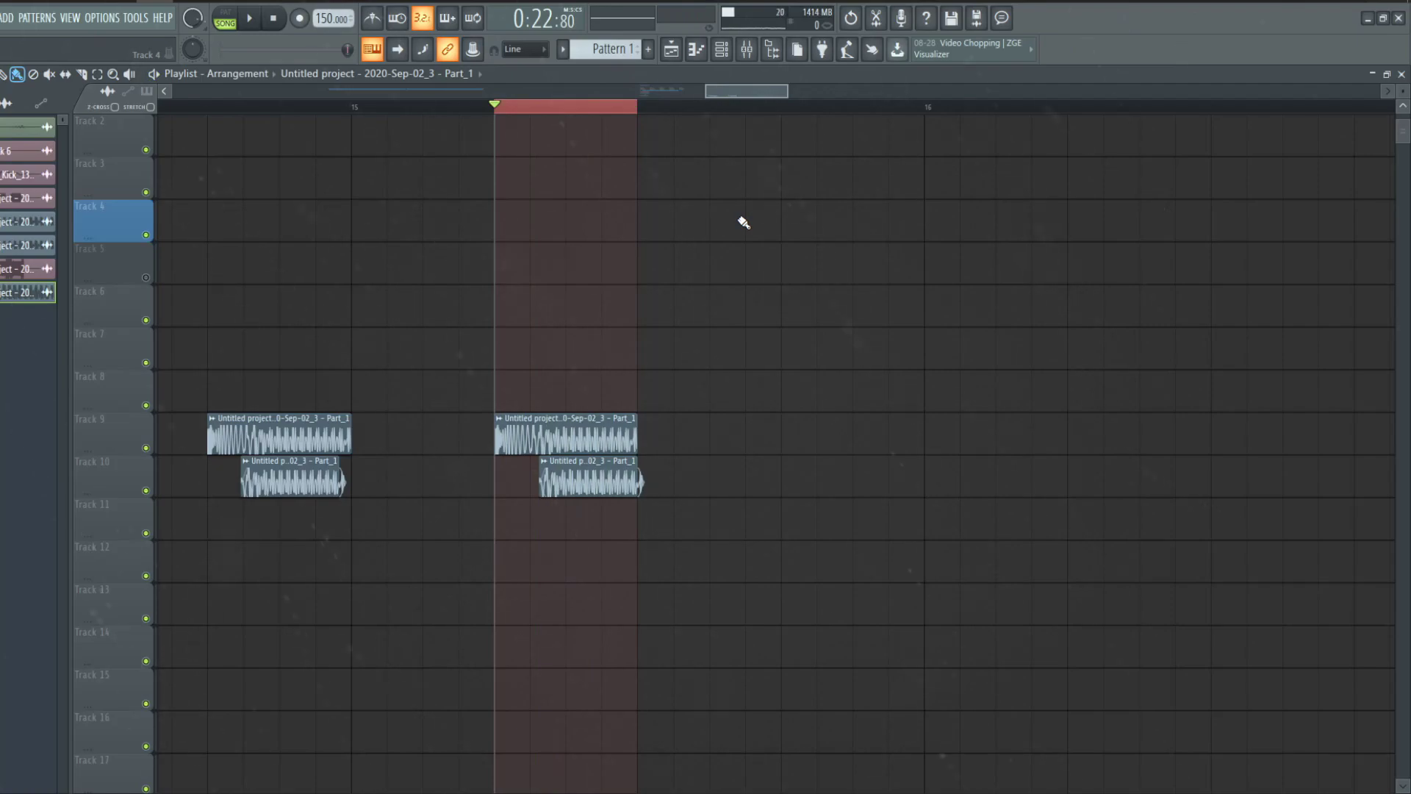
{"action": "scroll", "coordinate": [794, 294], "scroll_direction": "down", "scroll_amount": 3}
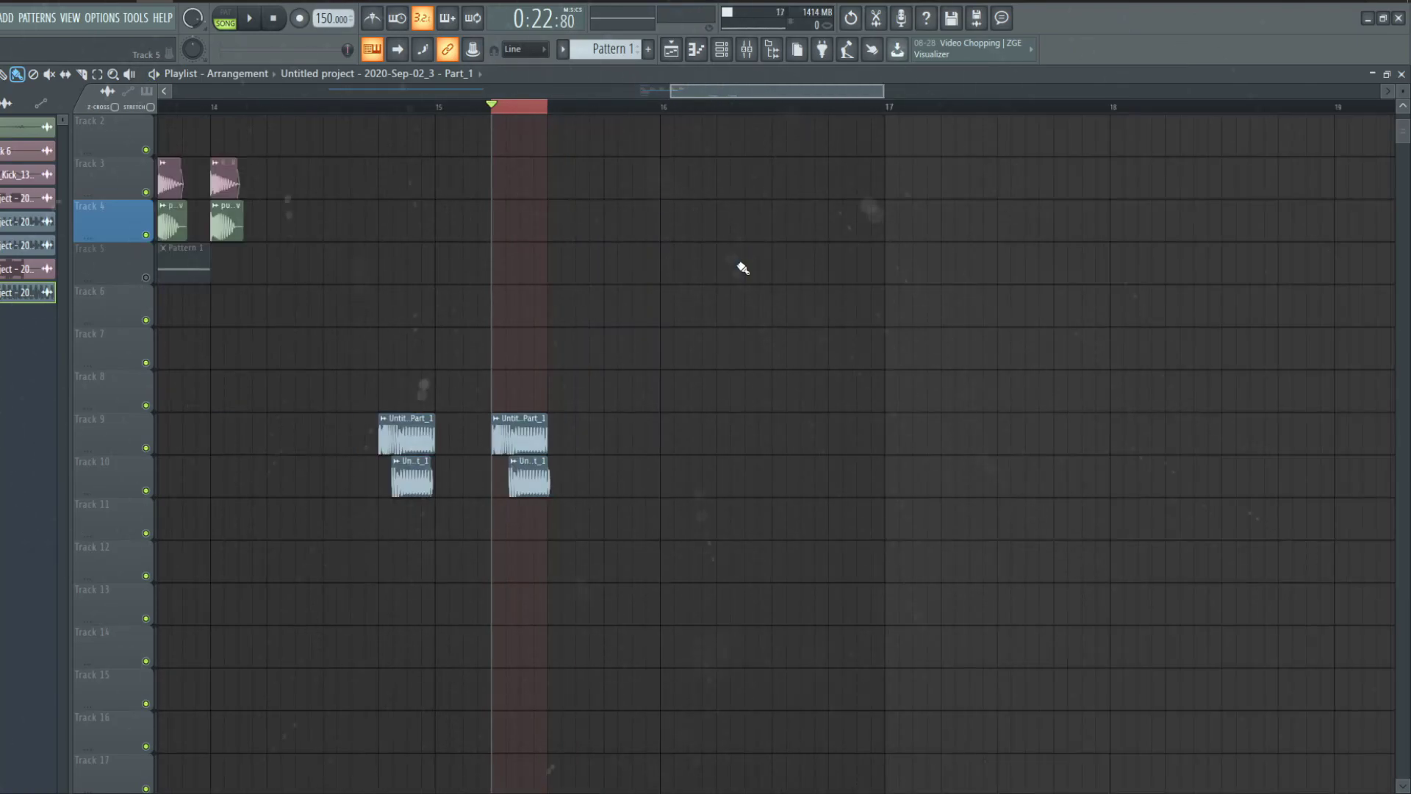
- Copy the two clips again further along the timeline
{"action": "key", "text": "F9"}
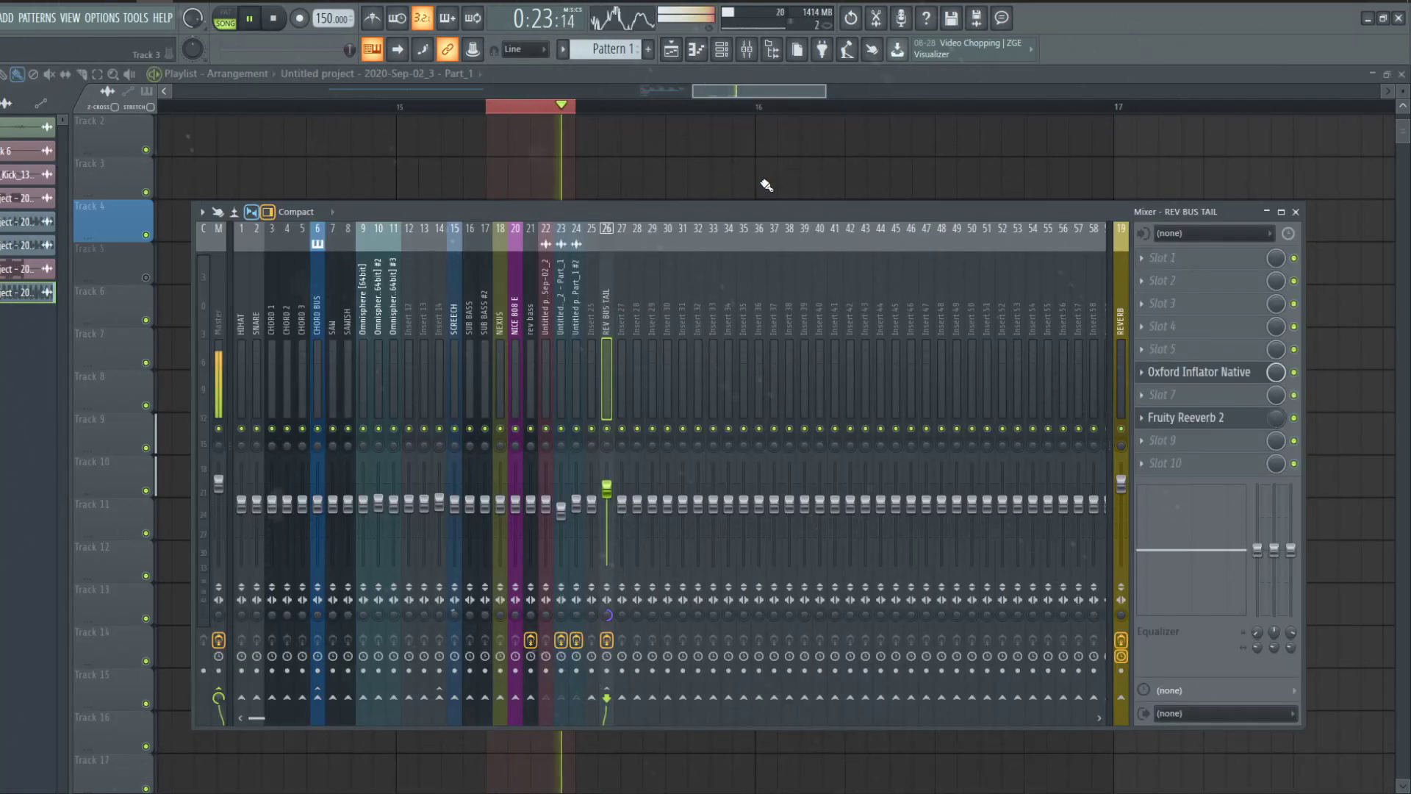
{"action": "key", "text": "F9"}
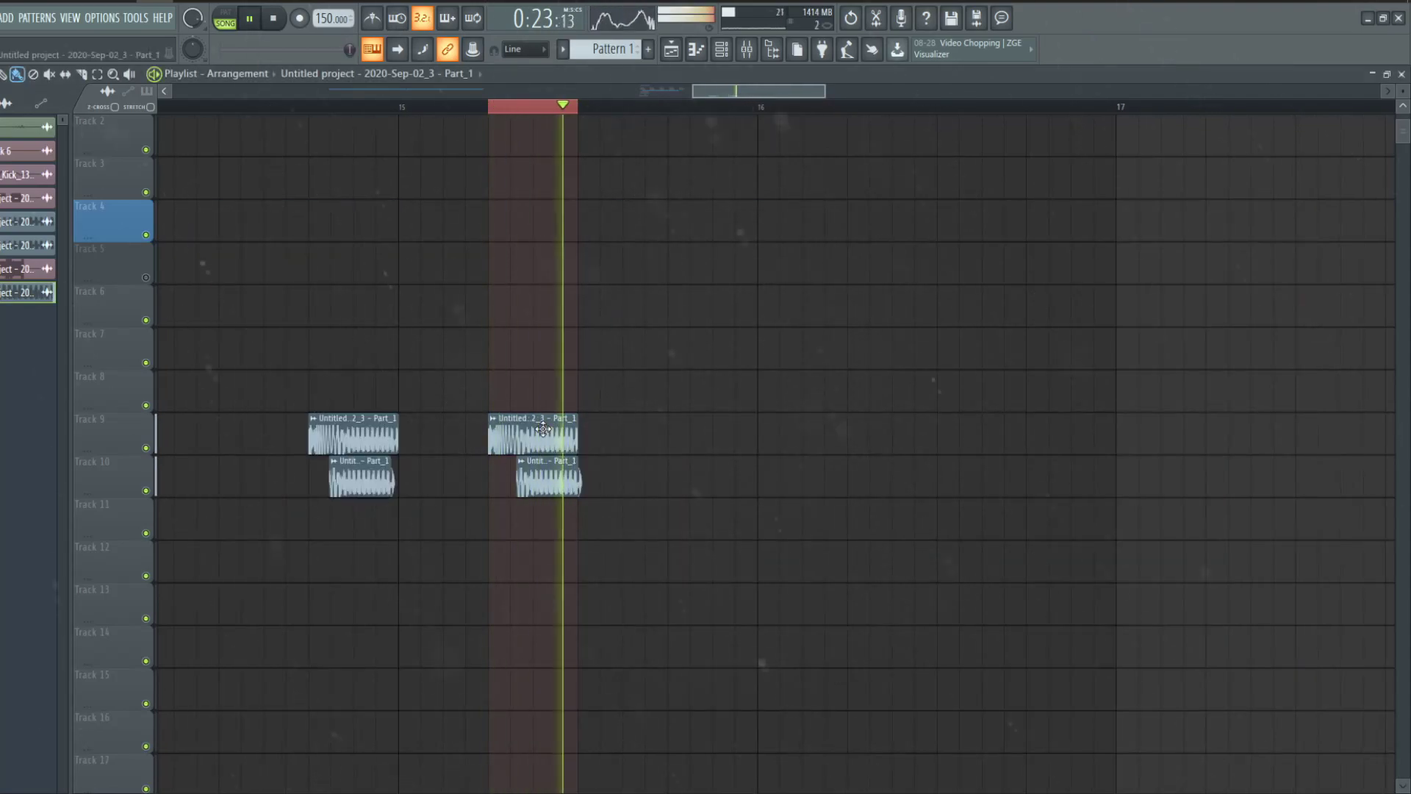
{"action": "scroll", "coordinate": [544, 431], "scroll_direction": "up", "scroll_amount": 2, "text": "ctrl"}
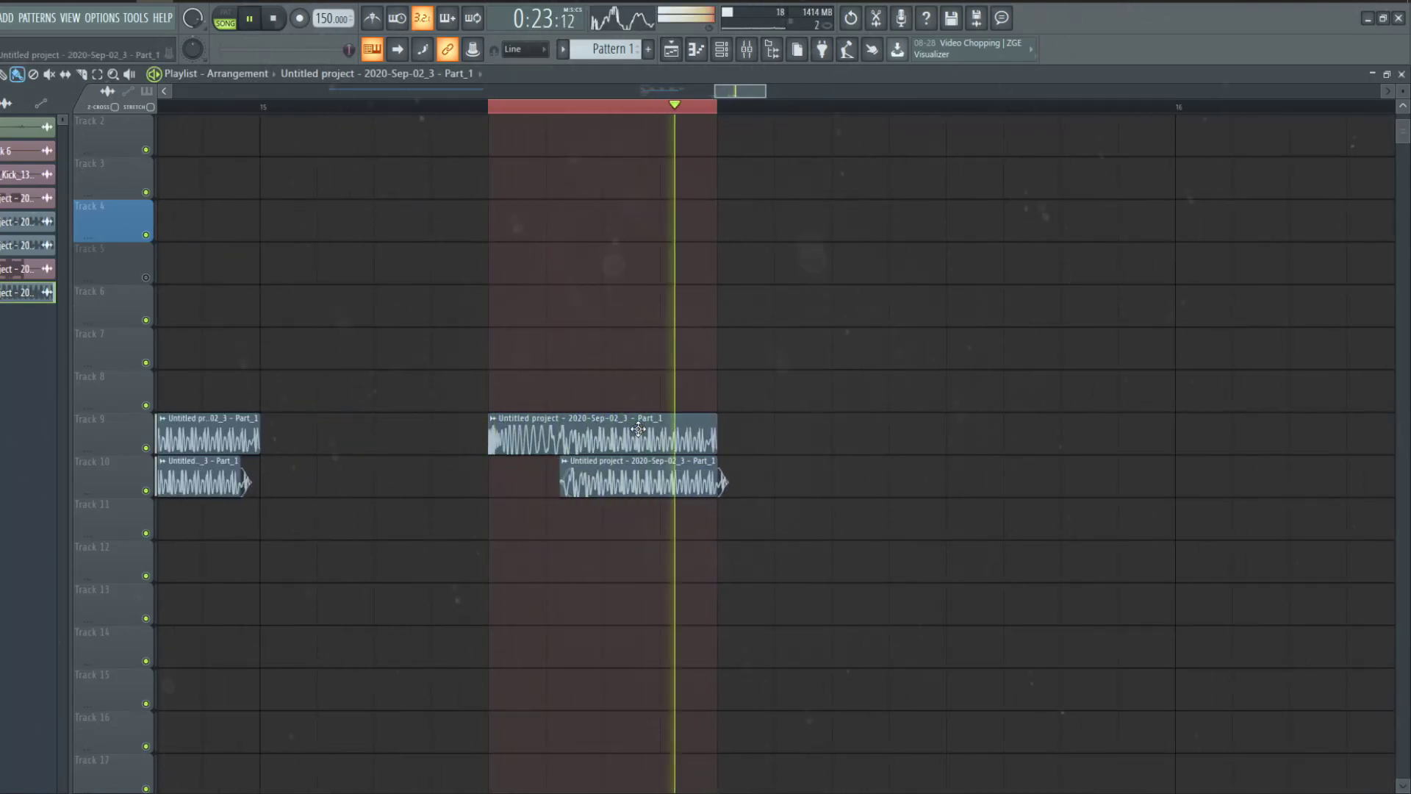
{"action": "scroll", "coordinate": [639, 431], "scroll_direction": "down", "scroll_amount": 2, "text": "ctrl"}
{"action": "mouse_move", "coordinate": [639, 430]}
{"action": "left_mouse_down", "text": "shift"}
{"action": "mouse_move", "coordinate": [222, 435]}
{"action": "mouse_move", "coordinate": [931, 442]}
{"action": "left_mouse_up", "text": "shift"}
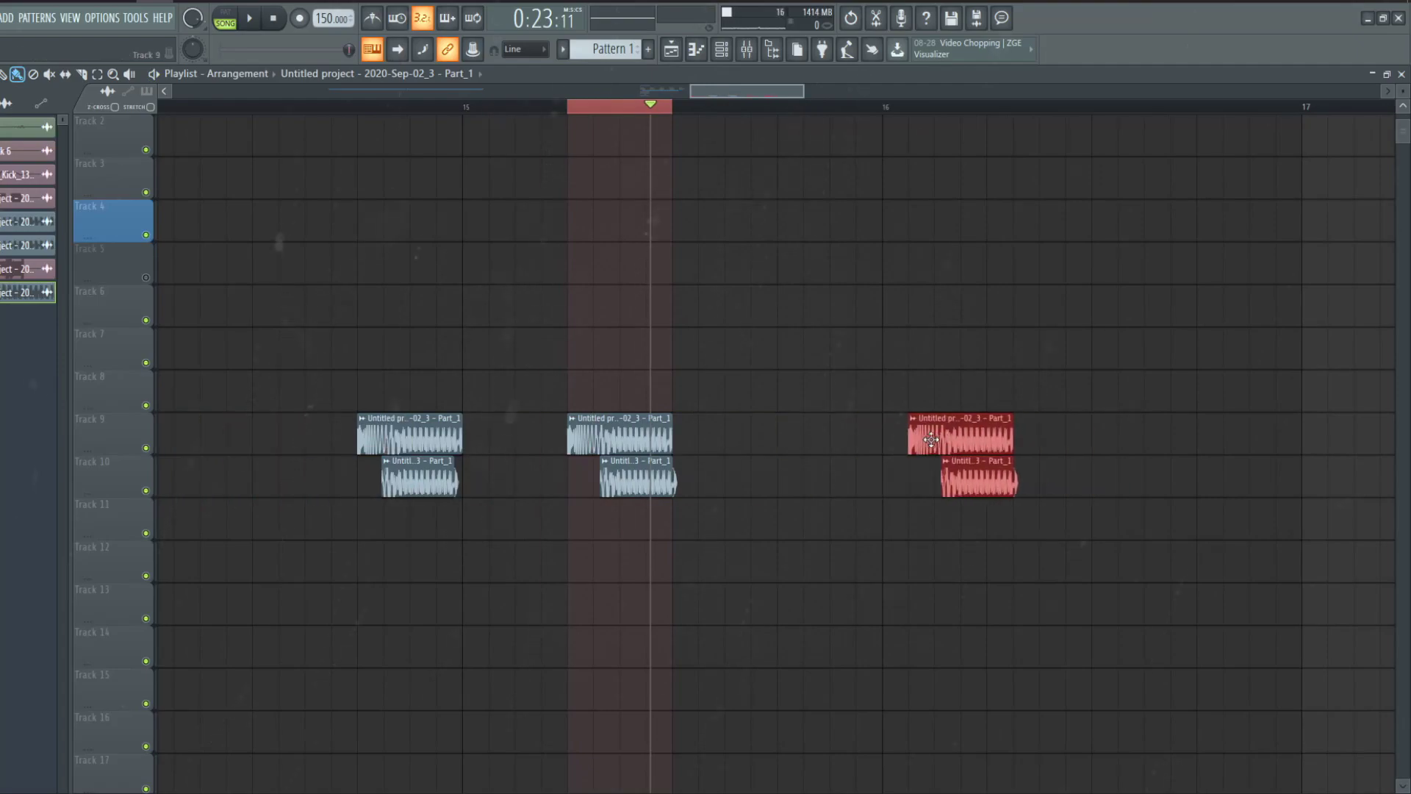
{"action": "scroll", "coordinate": [821, 439], "scroll_direction": "down", "scroll_amount": 3, "text": "ctrl"}
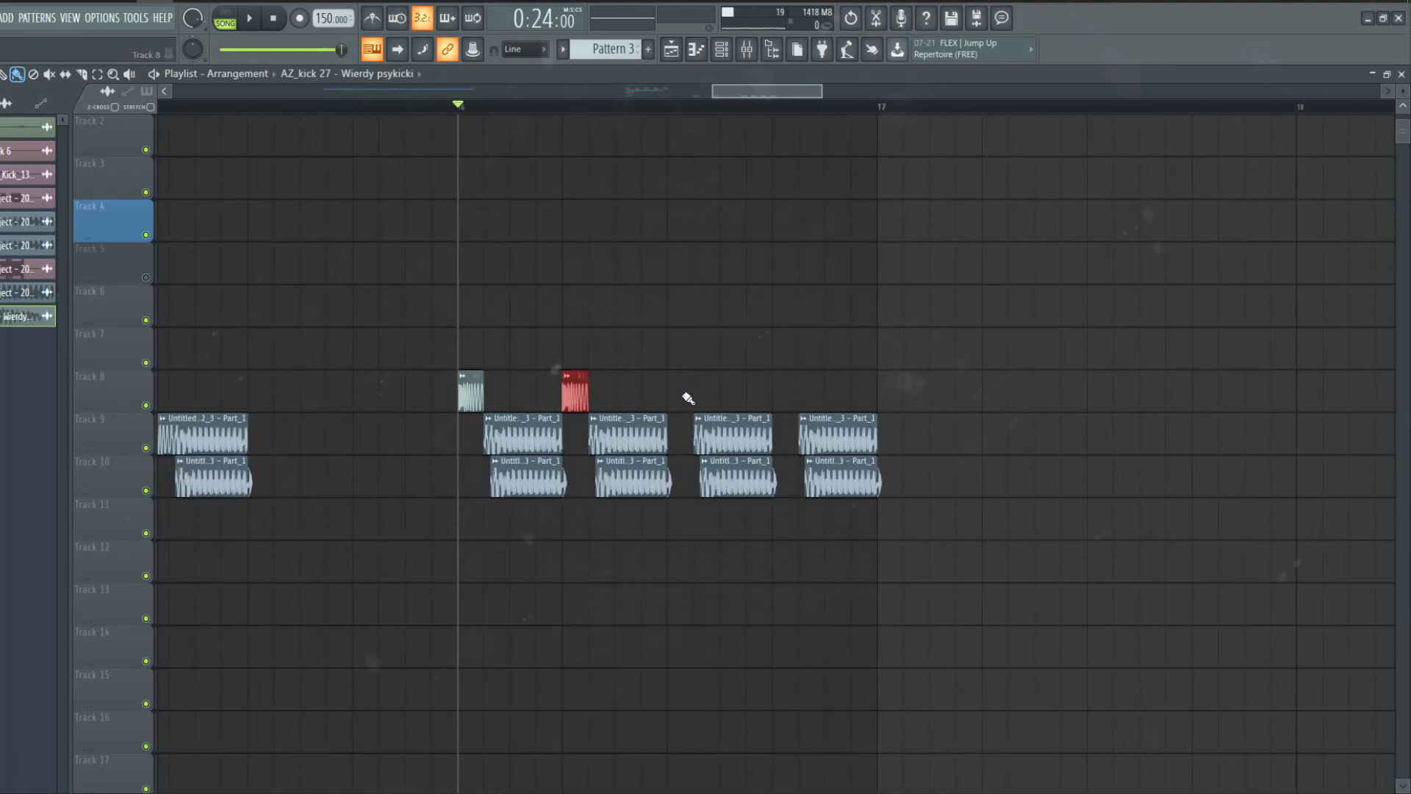
- Place the kick sample on Track 8 ahead of the clip pairs and lengthen the kick clips
{"action": "left_click_drag", "start_coordinate": [573, 387], "coordinate": [783, 386], "text": "shift"}
{"action": "double_click", "coordinate": [783, 386]}
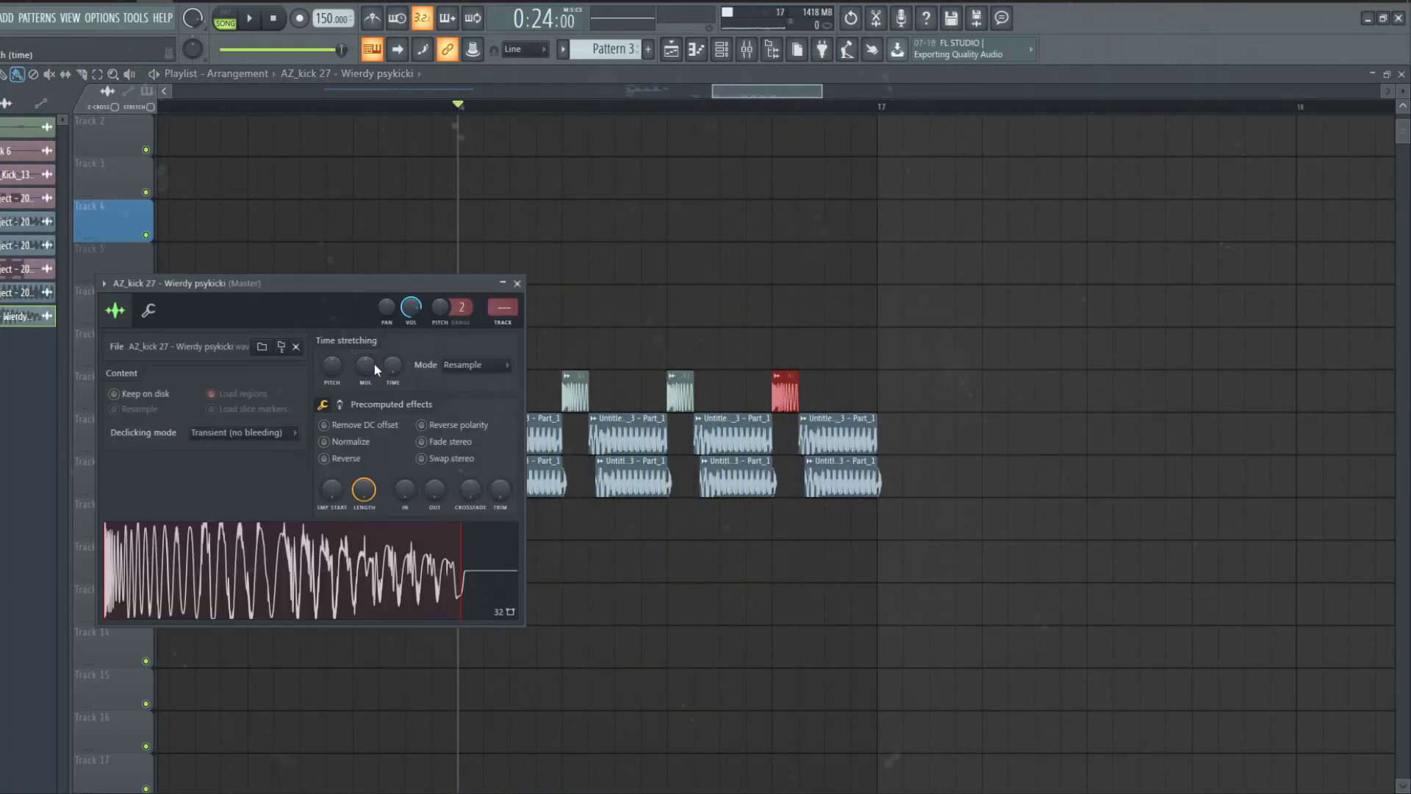
{"action": "key", "text": "Escape"}
{"action": "left_click_drag", "start_coordinate": [551, 380], "coordinate": [793, 391], "text": "ctrl"}
{"action": "double_click", "coordinate": [783, 386]}
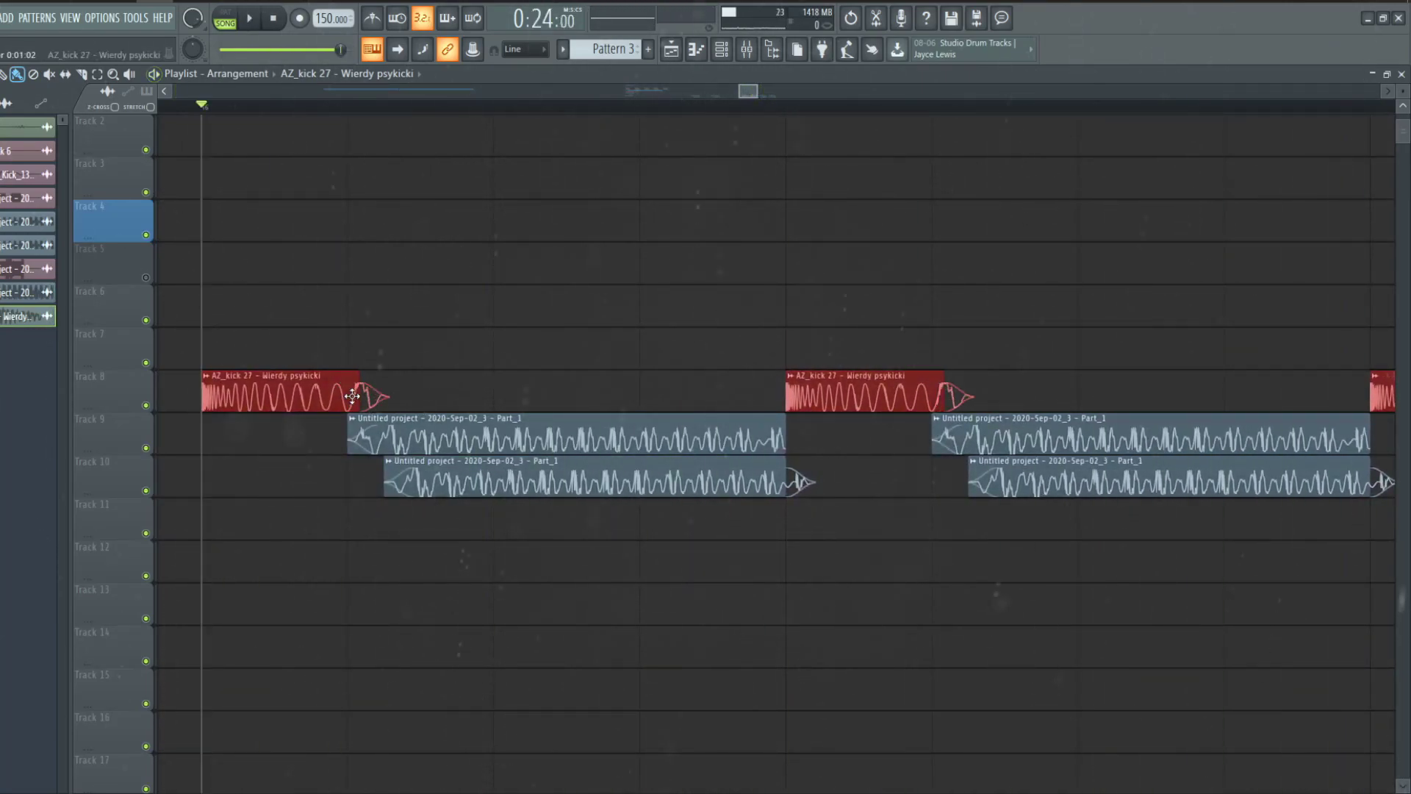
{"action": "left_click_drag", "start_coordinate": [356, 394], "coordinate": [395, 392]}
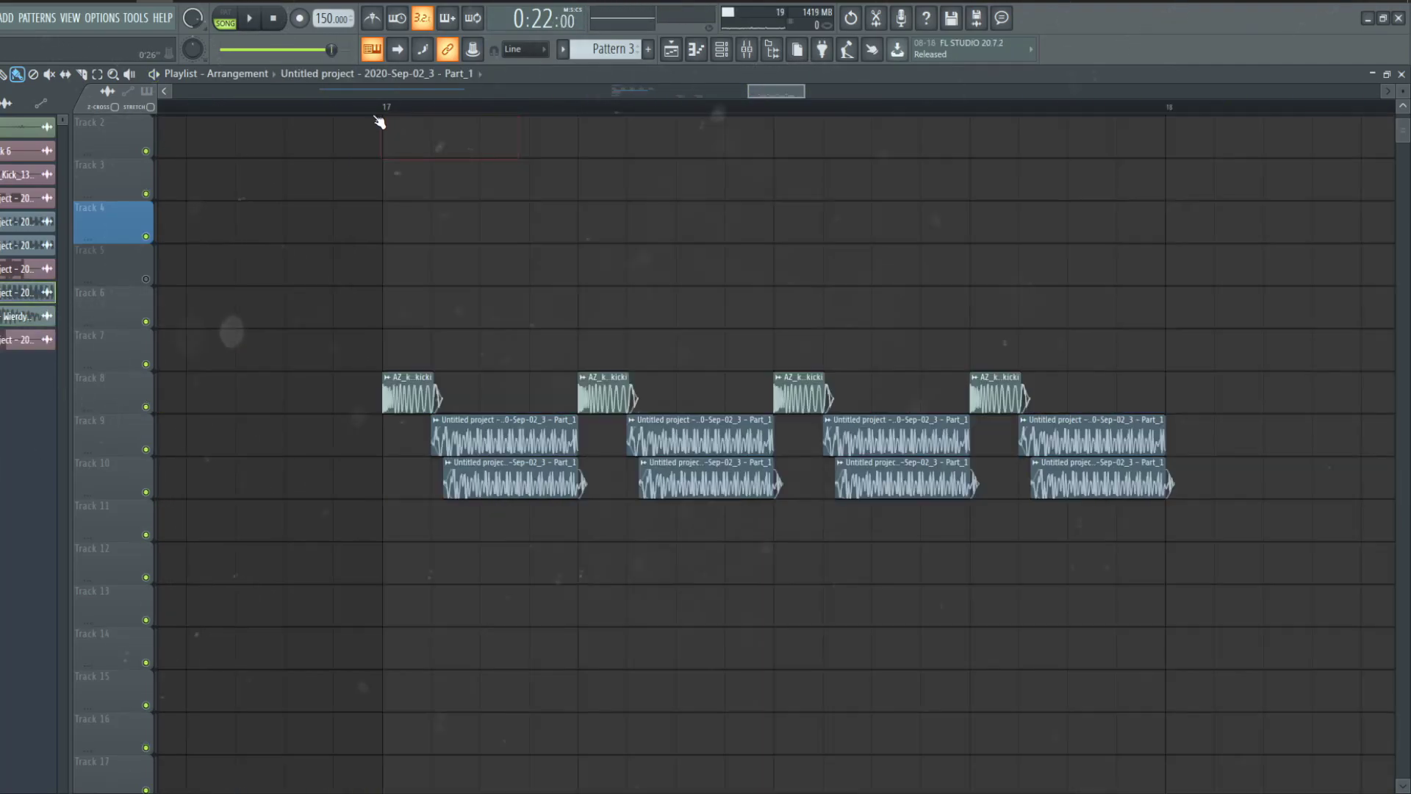
- Stretch the first Track 10 clip to match the Track 9 clip above it
{"action": "mouse_move", "coordinate": [410, 478]}
{"action": "left_mouse_down", "text": "ctrl"}
{"action": "mouse_move", "coordinate": [1189, 472]}
{"action": "mouse_move", "coordinate": [1135, 476]}
{"action": "left_mouse_up", "text": "ctrl"}
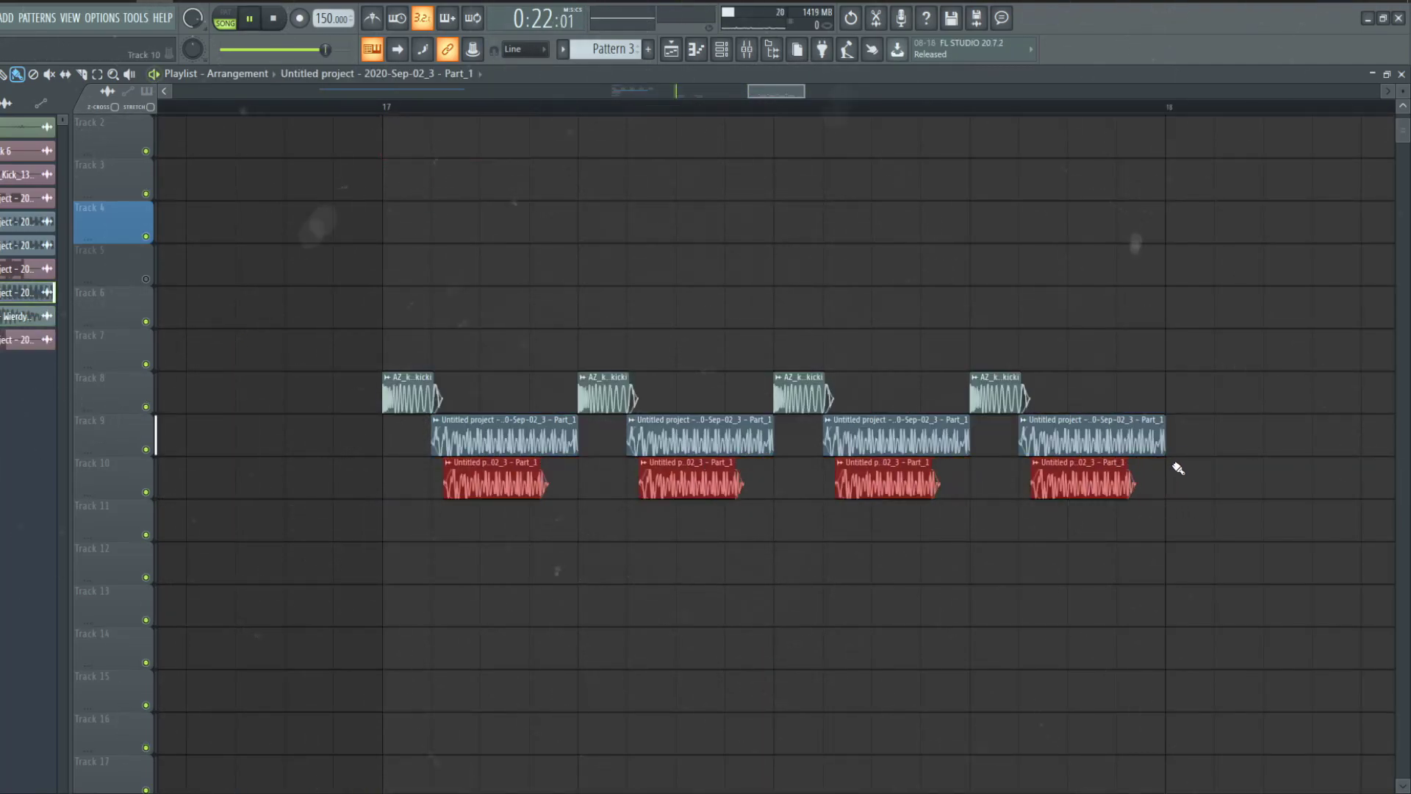
{"action": "left_click_drag", "start_coordinate": [386, 106], "coordinate": [574, 107], "text": "ctrl"}
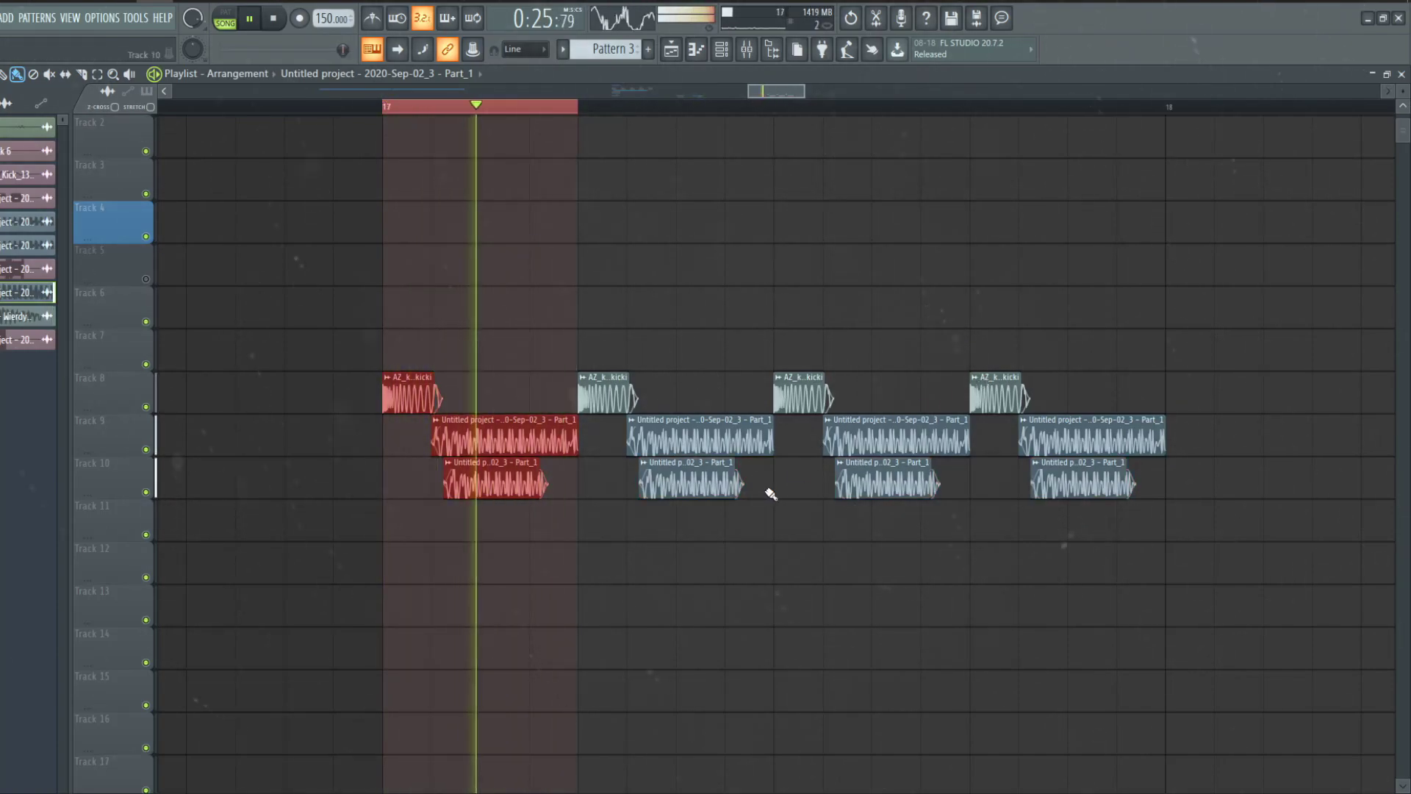
{"action": "left_click", "coordinate": [526, 551]}
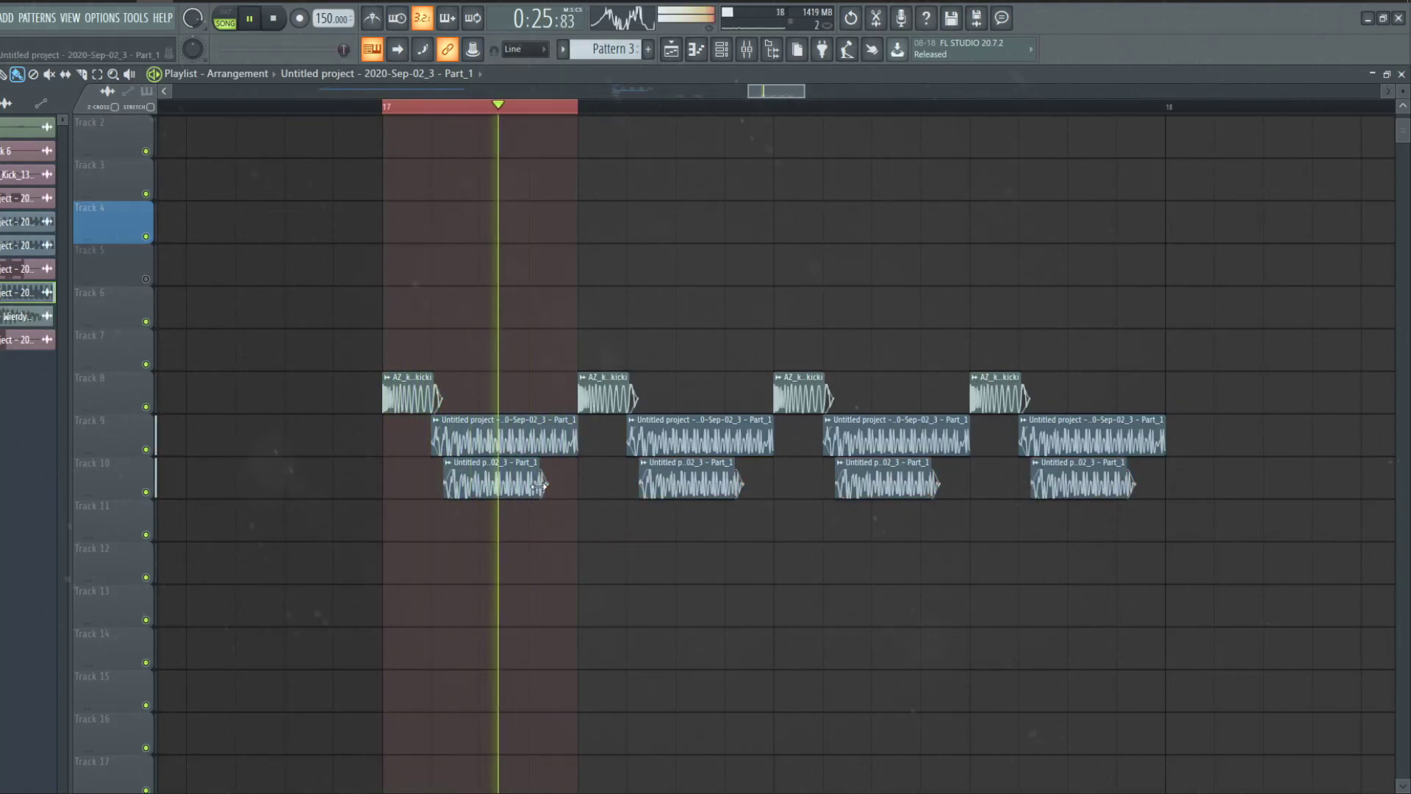
{"action": "mouse_move", "coordinate": [547, 482]}
{"action": "left_mouse_down"}
{"action": "mouse_move", "coordinate": [568, 481]}
{"action": "mouse_move", "coordinate": [480, 482]}
{"action": "mouse_move", "coordinate": [580, 491]}
{"action": "left_mouse_up"}
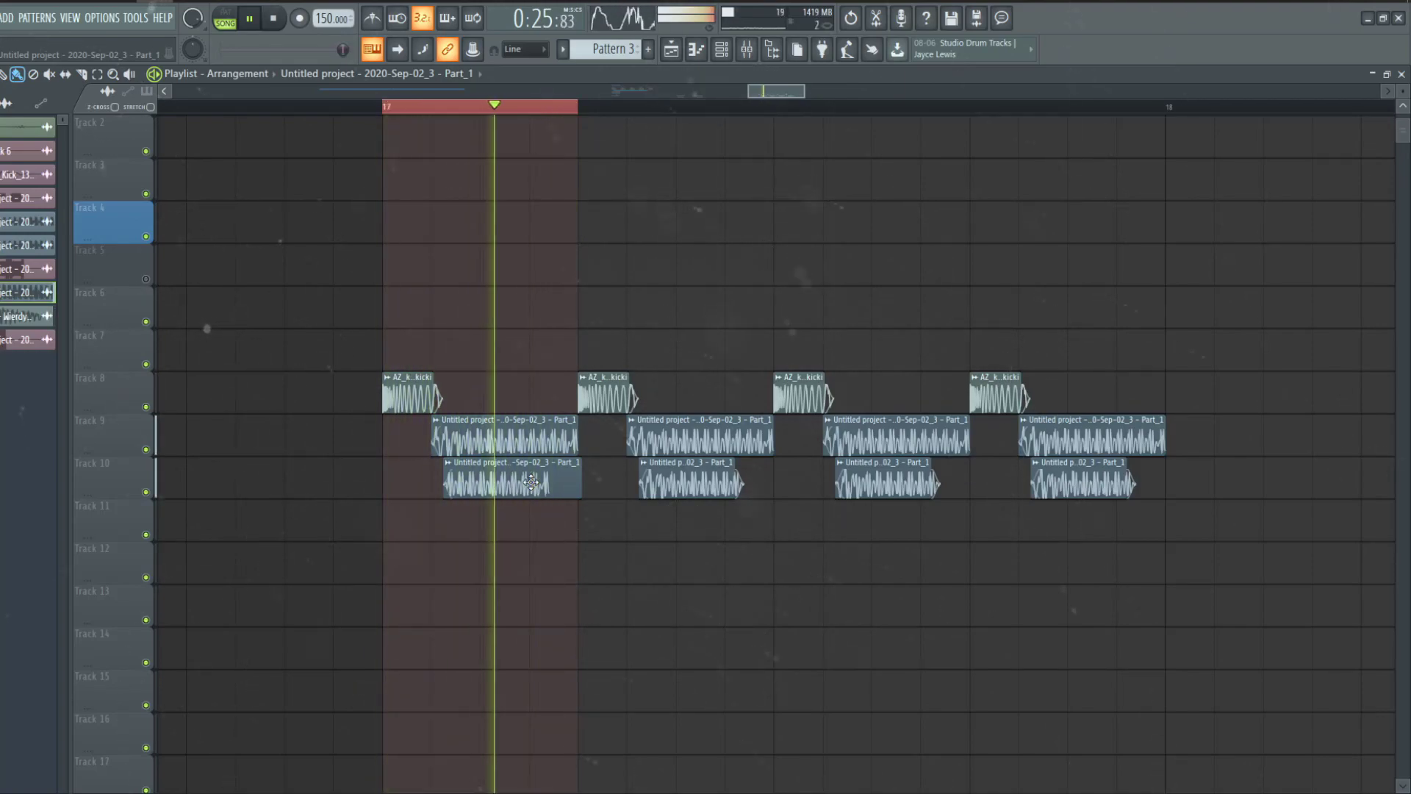
{"action": "scroll", "coordinate": [530, 482], "scroll_direction": "down", "scroll_amount": 3}
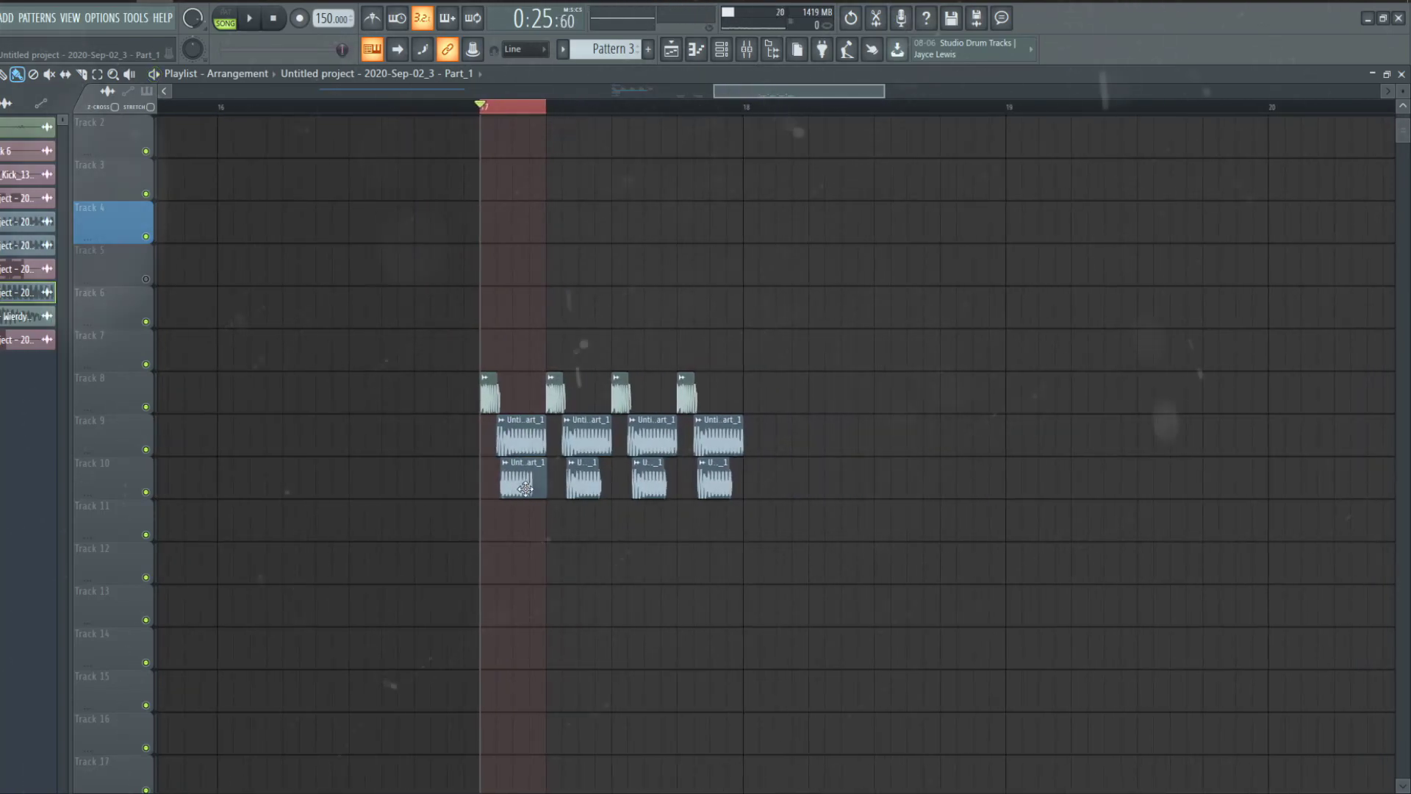
{"action": "scroll", "coordinate": [507, 494], "scroll_direction": "up", "scroll_amount": 1}
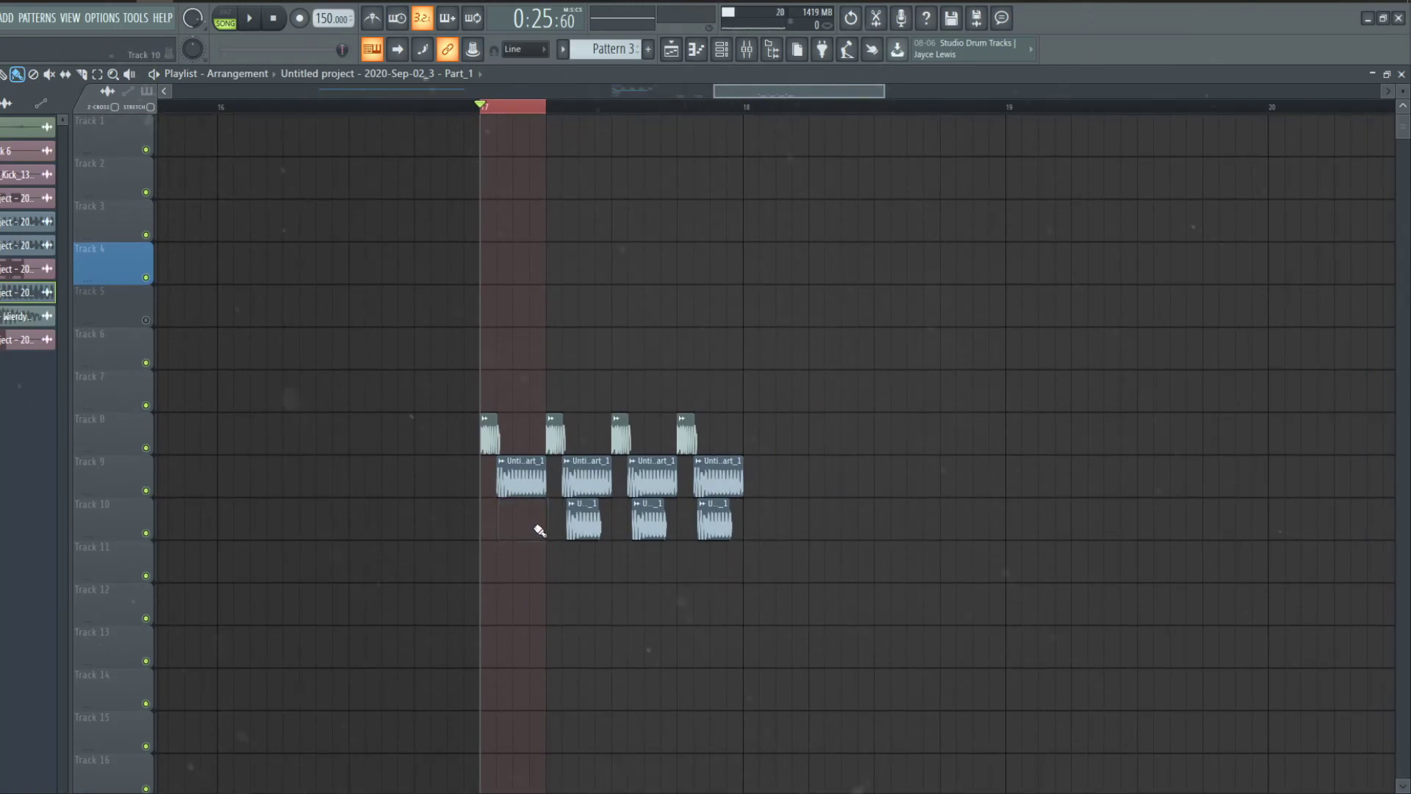
{"action": "scroll", "coordinate": [588, 532], "scroll_direction": "up", "scroll_amount": 3}
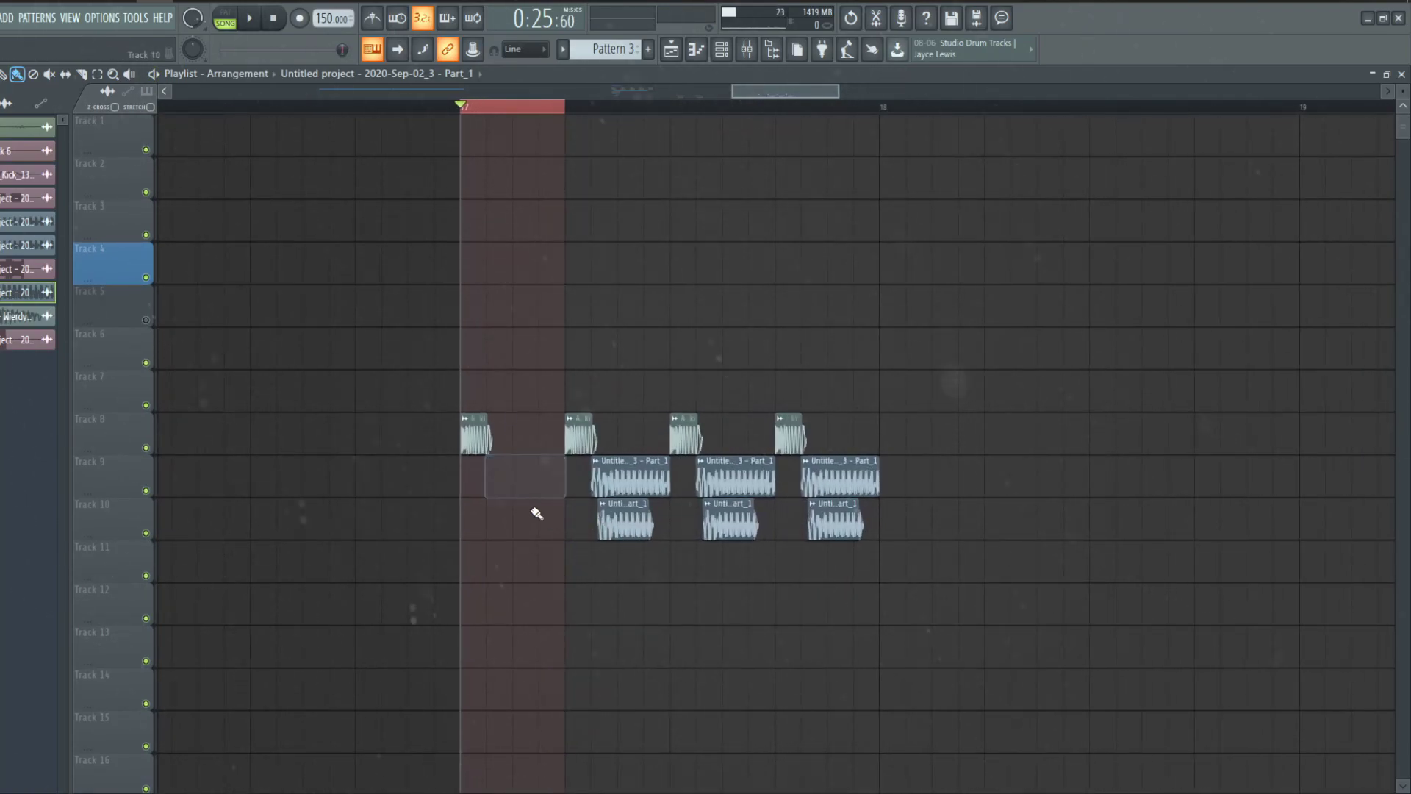
- Move the remaining clip groups one bar earlier to close the gap
{"action": "key", "text": "ctrl+a"}
{"action": "left_click_drag", "start_coordinate": [628, 480], "coordinate": [525, 480]}
{"action": "left_click", "coordinate": [601, 417]}
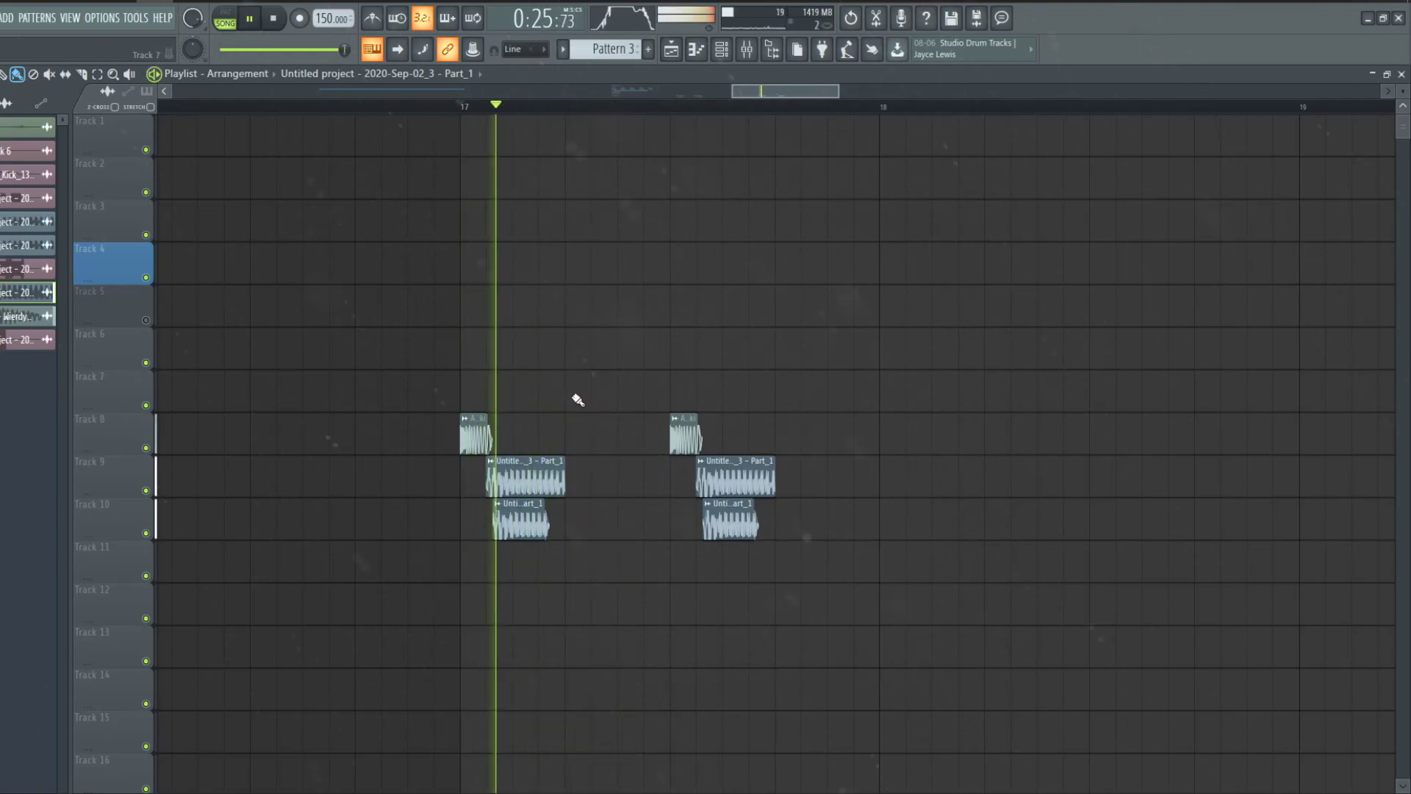
{"action": "scroll", "coordinate": [576, 398], "scroll_direction": "down", "scroll_amount": 3}
{"action": "scroll", "coordinate": [617, 132], "scroll_direction": "down", "scroll_amount": 2}
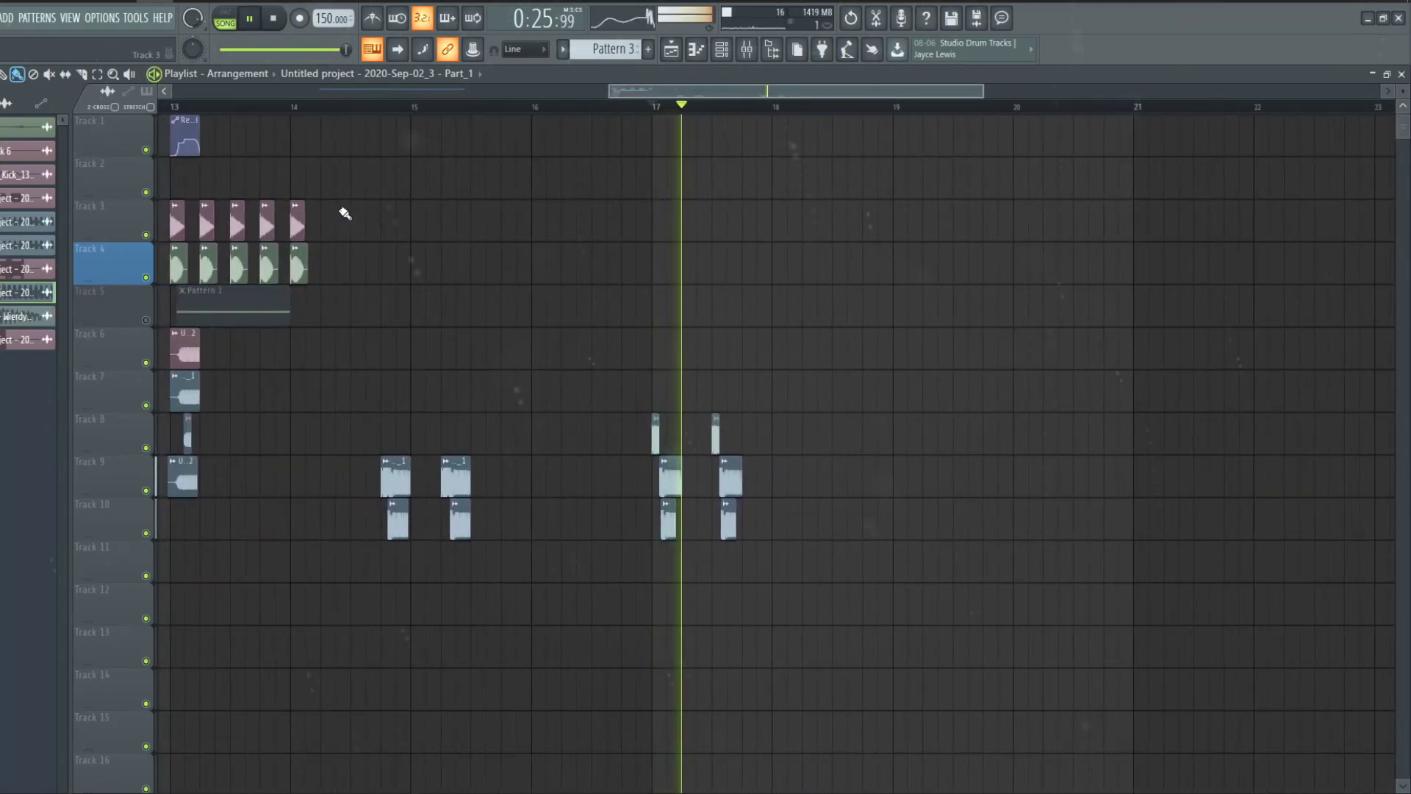
- Audition the groove and select time ranges over the first two clip groups
{"action": "key", "text": "space"}
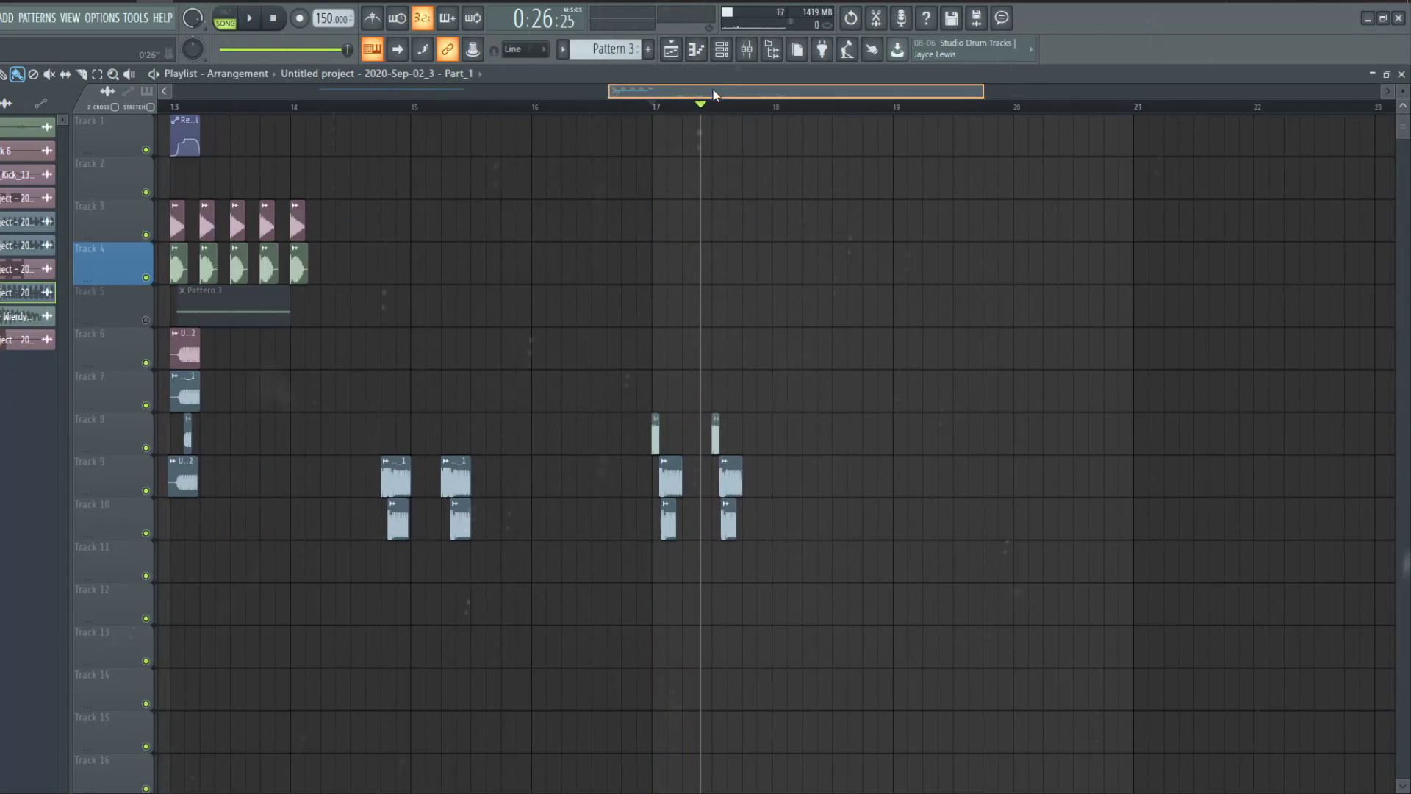
{"action": "scroll", "coordinate": [715, 97], "scroll_direction": "up", "scroll_amount": 4}
{"action": "key", "text": "space"}
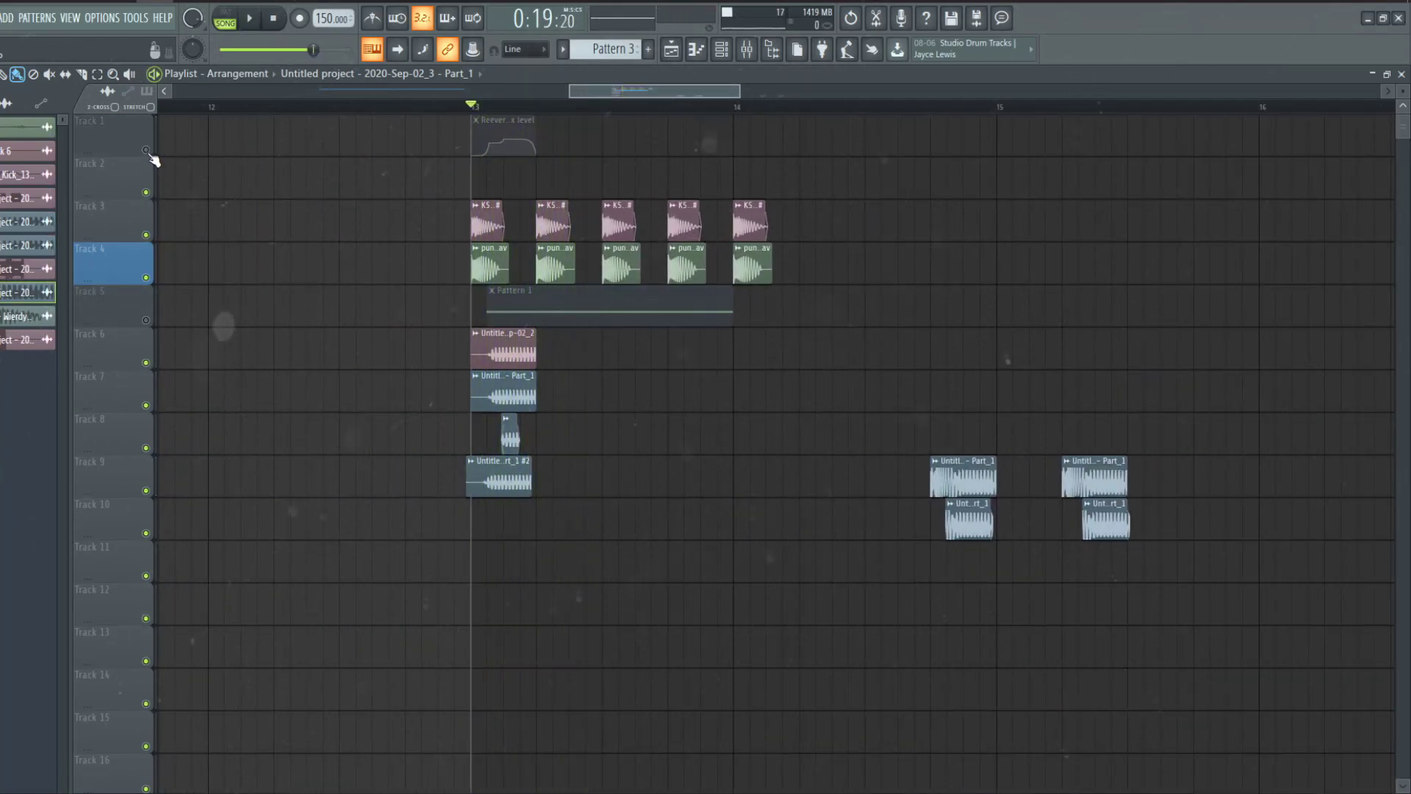
{"action": "key", "text": "space"}
{"action": "scroll", "coordinate": [430, 274], "scroll_direction": "down", "scroll_amount": 4}
{"action": "scroll", "coordinate": [585, 331], "scroll_direction": "up", "scroll_amount": 5}
{"action": "key", "text": "space"}
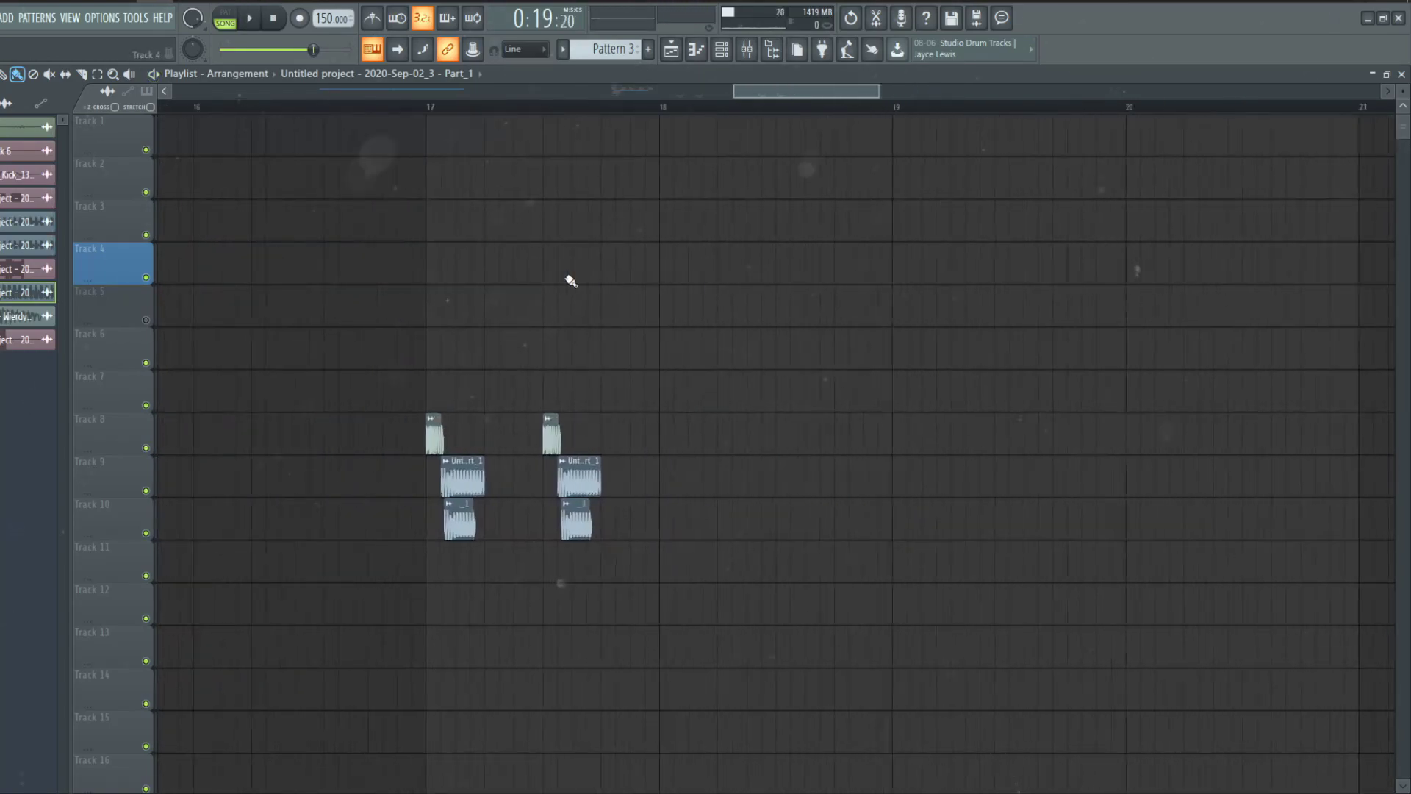
{"action": "scroll", "coordinate": [584, 331], "scroll_direction": "up", "scroll_amount": 3}
{"action": "key", "text": "space"}
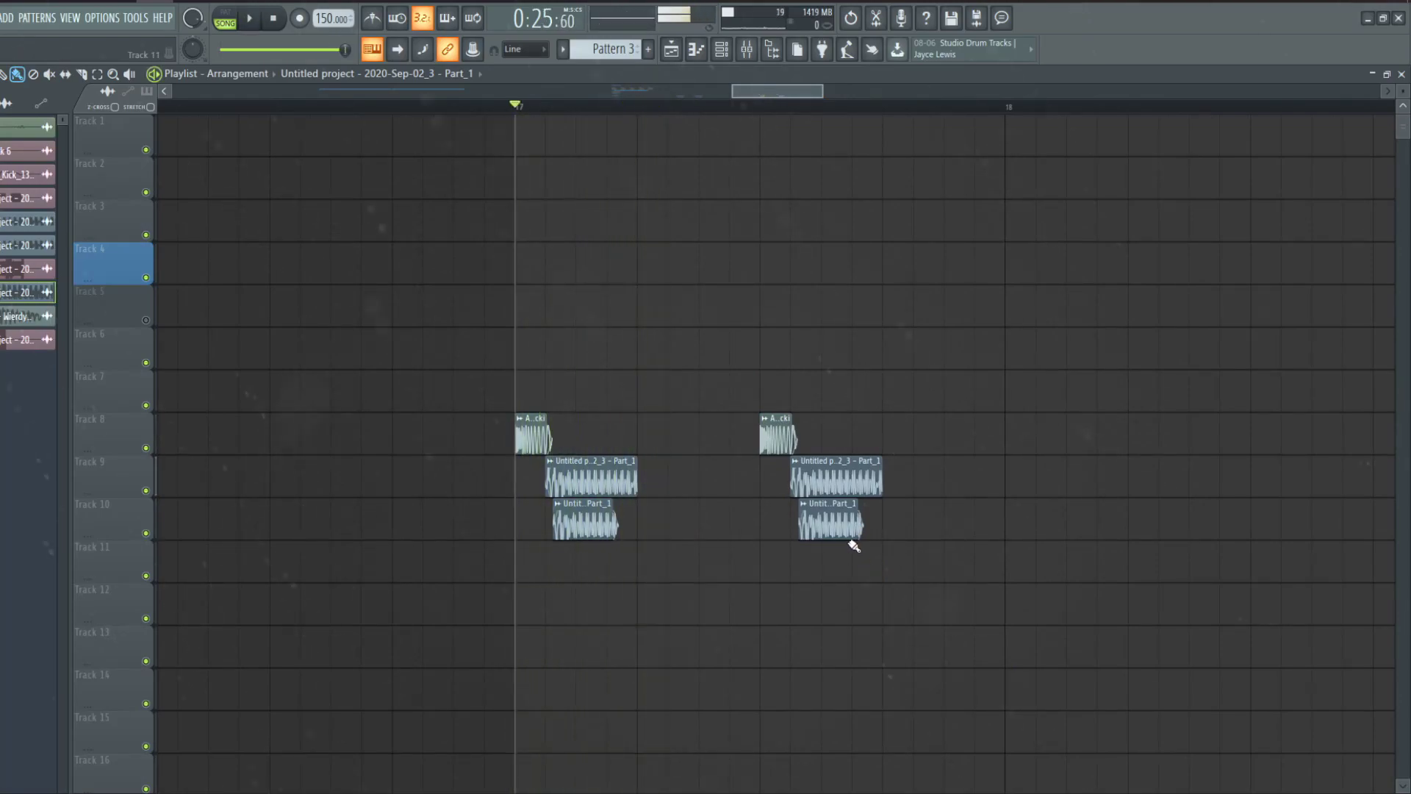
{"action": "left_click_drag", "start_coordinate": [518, 109], "coordinate": [638, 124]}
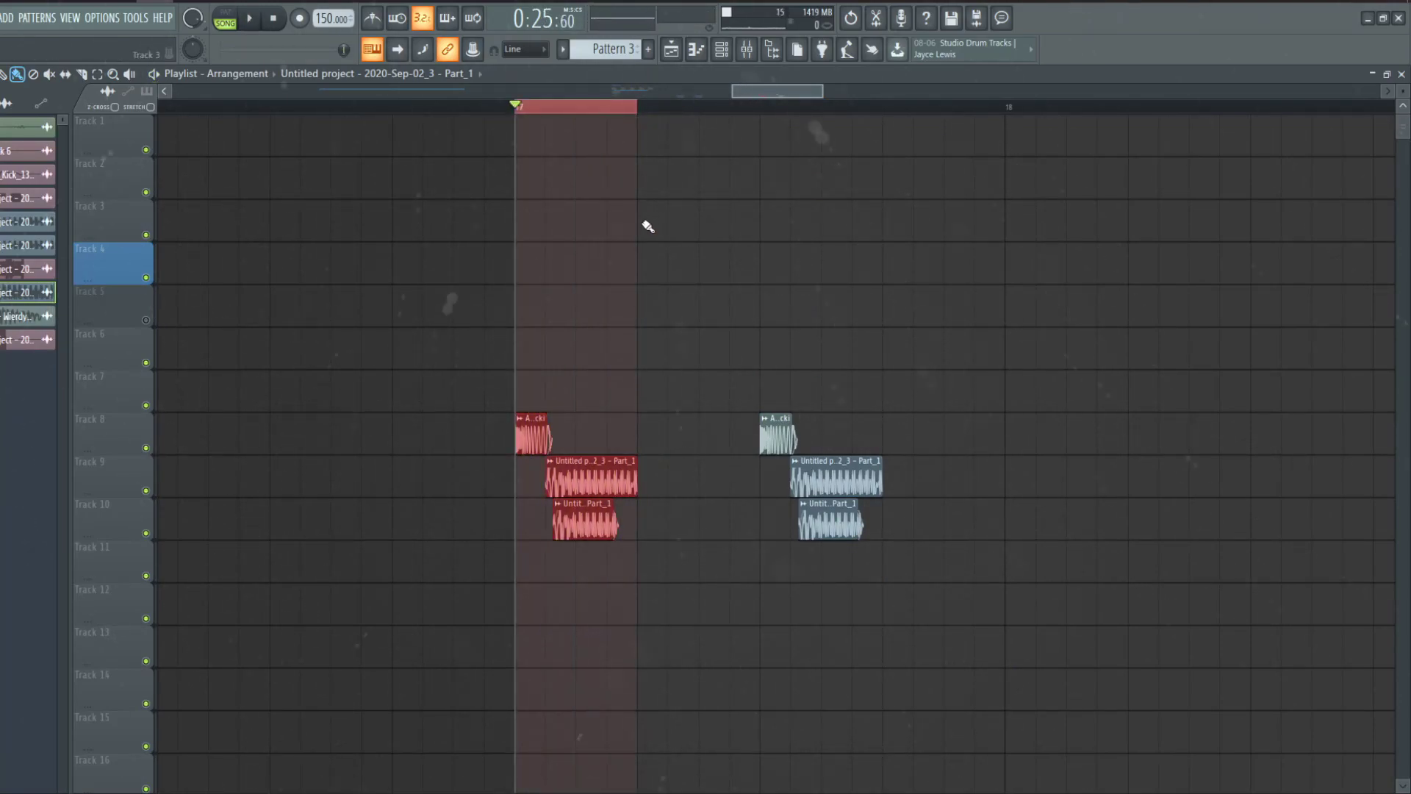
{"action": "scroll", "coordinate": [646, 226], "scroll_direction": "down", "scroll_amount": 3}
{"action": "scroll", "coordinate": [441, 165], "scroll_direction": "up", "scroll_amount": 3}
{"action": "left_click_drag", "start_coordinate": [410, 108], "coordinate": [533, 130]}
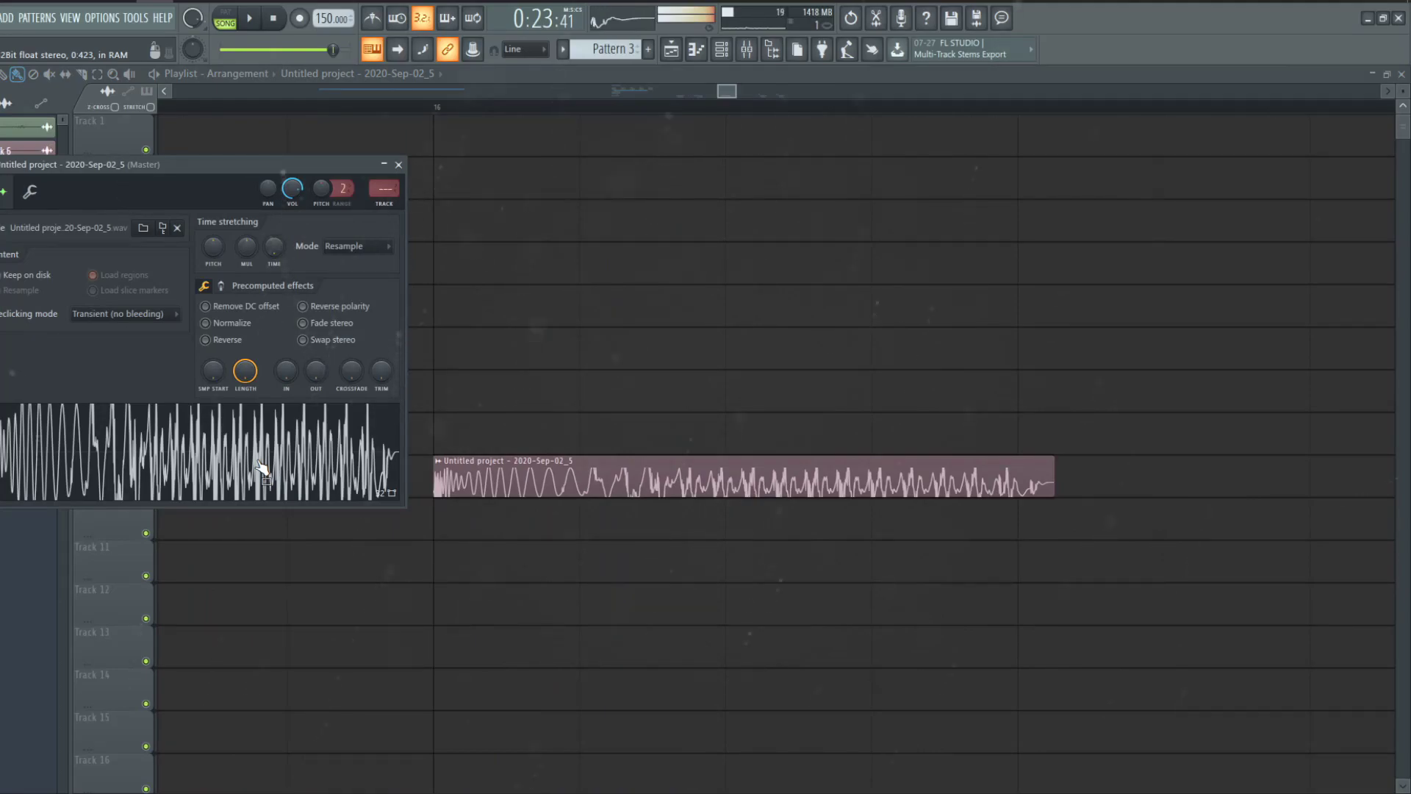
- Turn the KICK REV Pro-Q 2 band into a high shelf boosted about +6 dB
{"action": "key", "text": "Escape"}
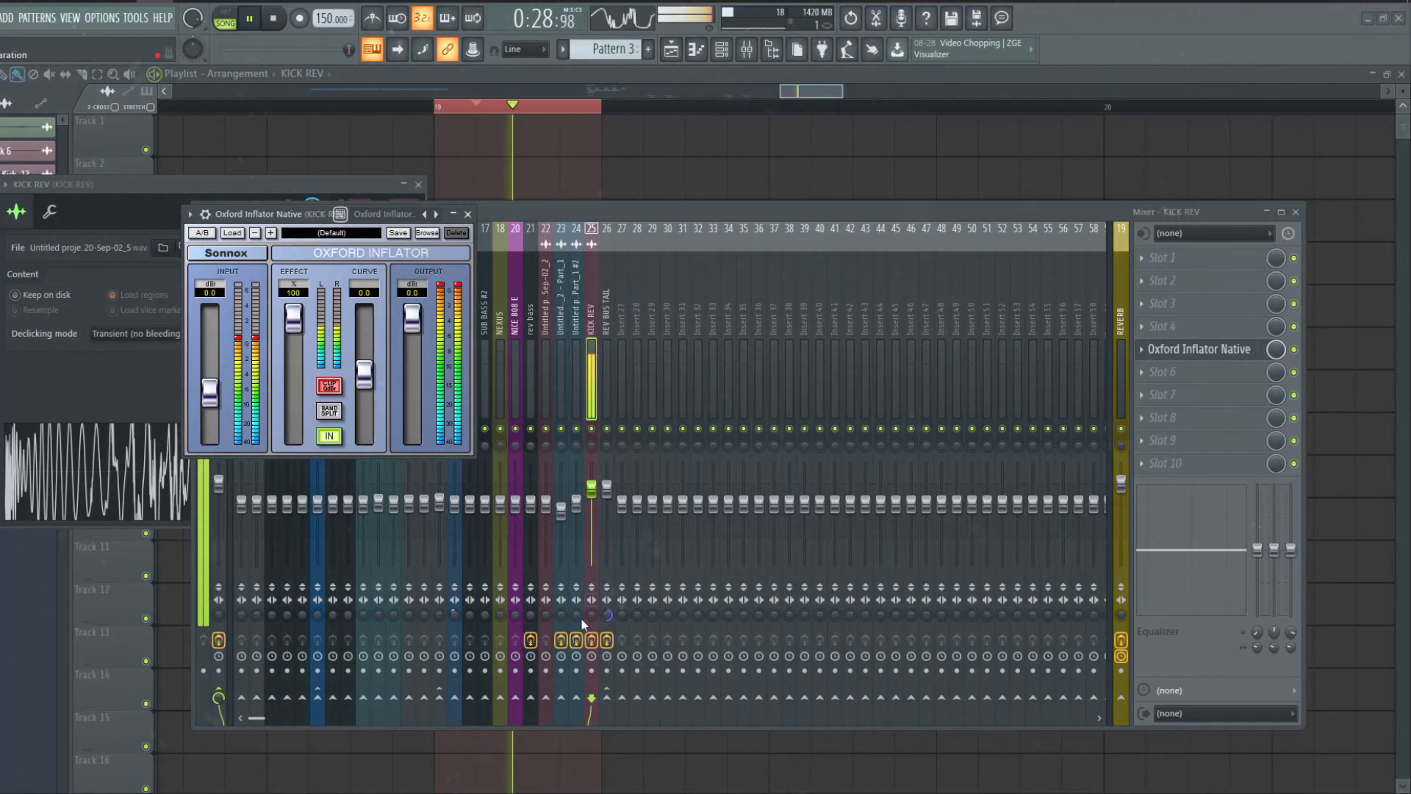
{"action": "key", "text": "Escape"}
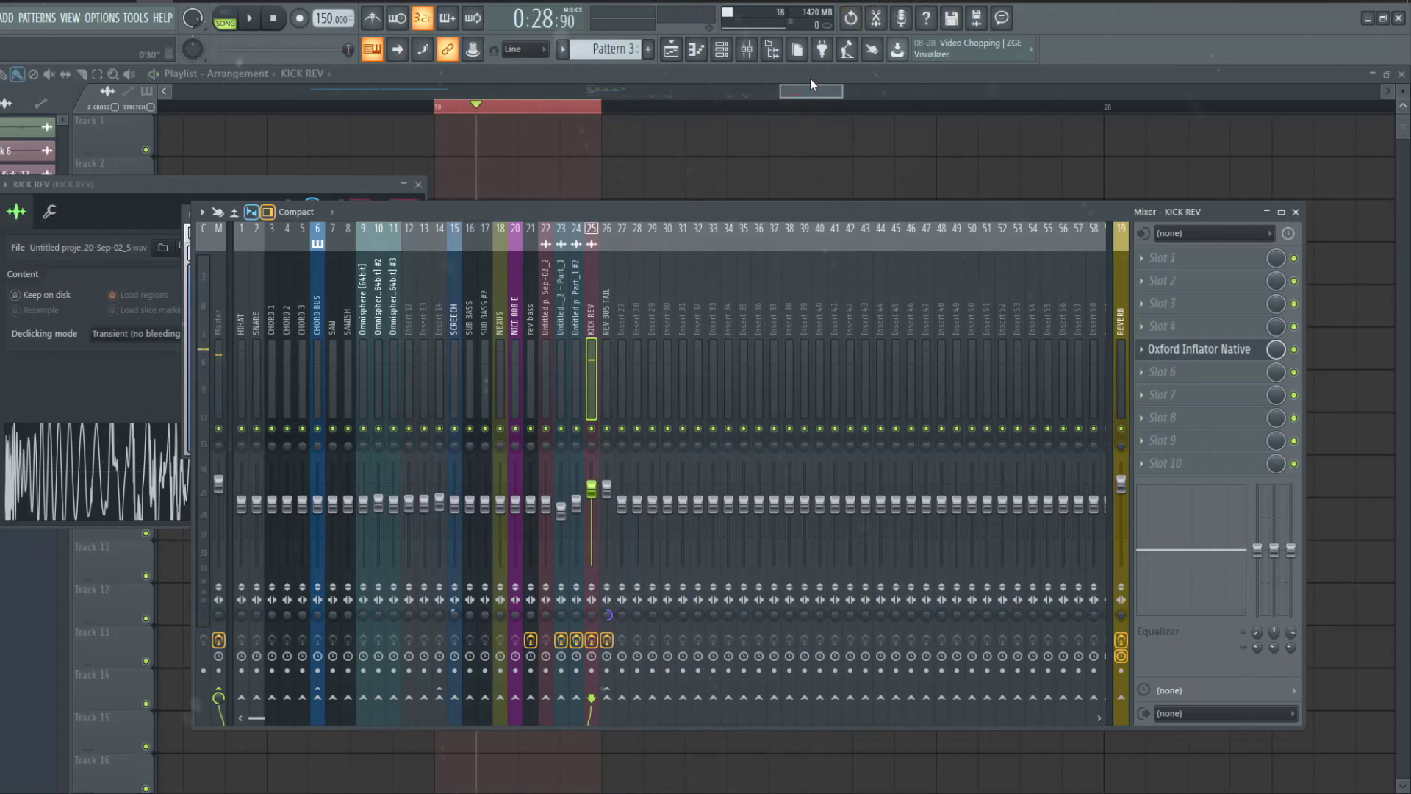
{"action": "key", "text": "F9"}
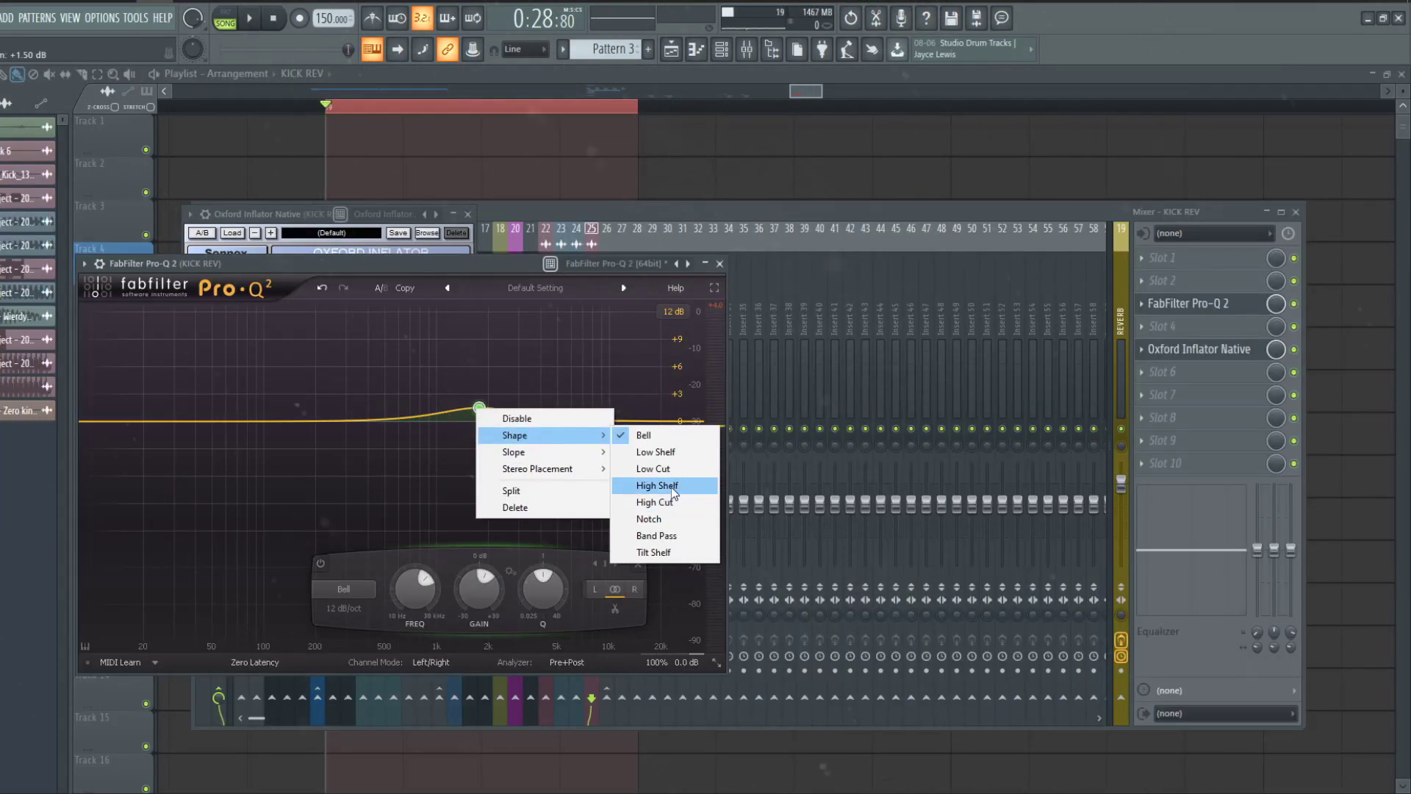
{"action": "left_click", "coordinate": [672, 486]}
{"action": "left_click_drag", "start_coordinate": [492, 415], "coordinate": [455, 381]}
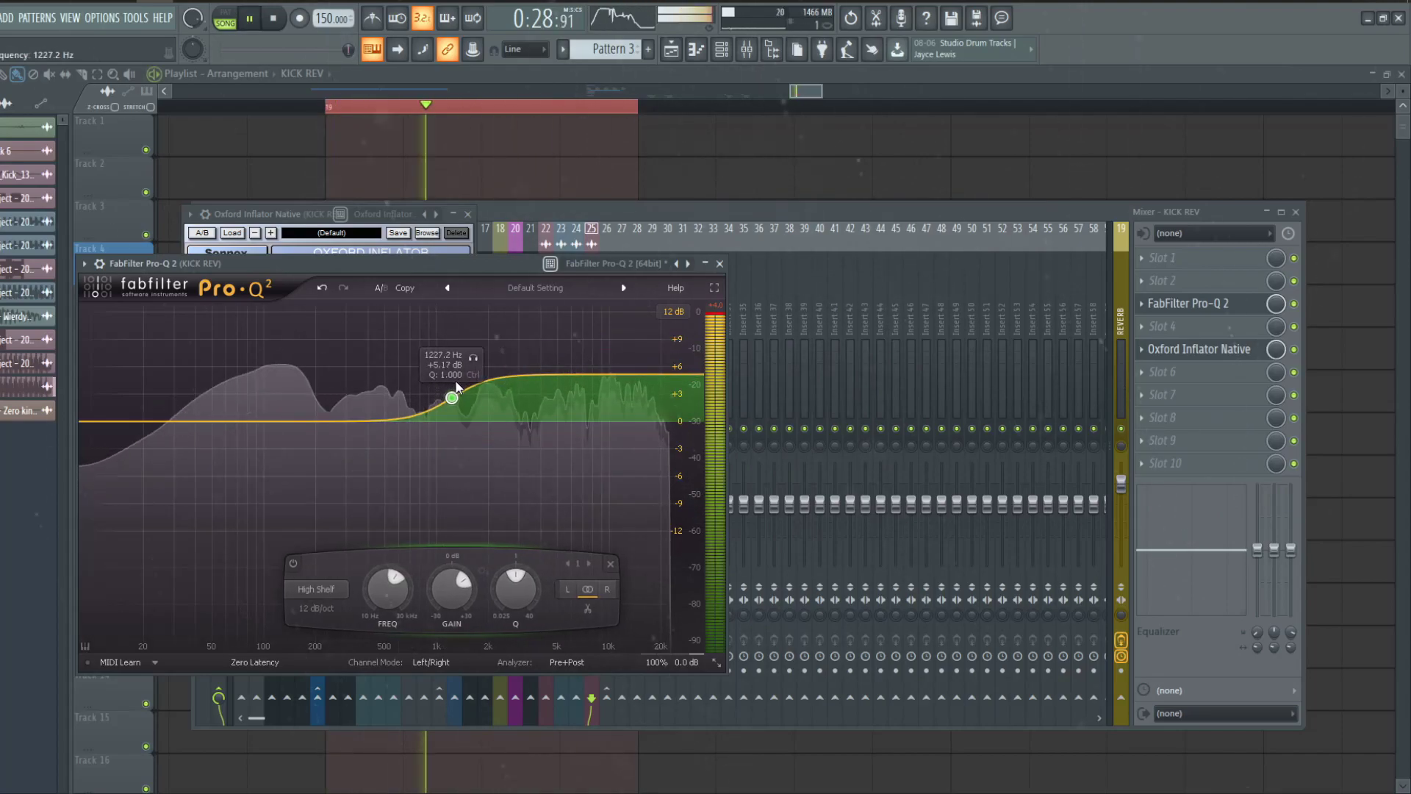
- Check the Master output in the SPAN spectrum analyzer
{"action": "left_click", "coordinate": [676, 260]}
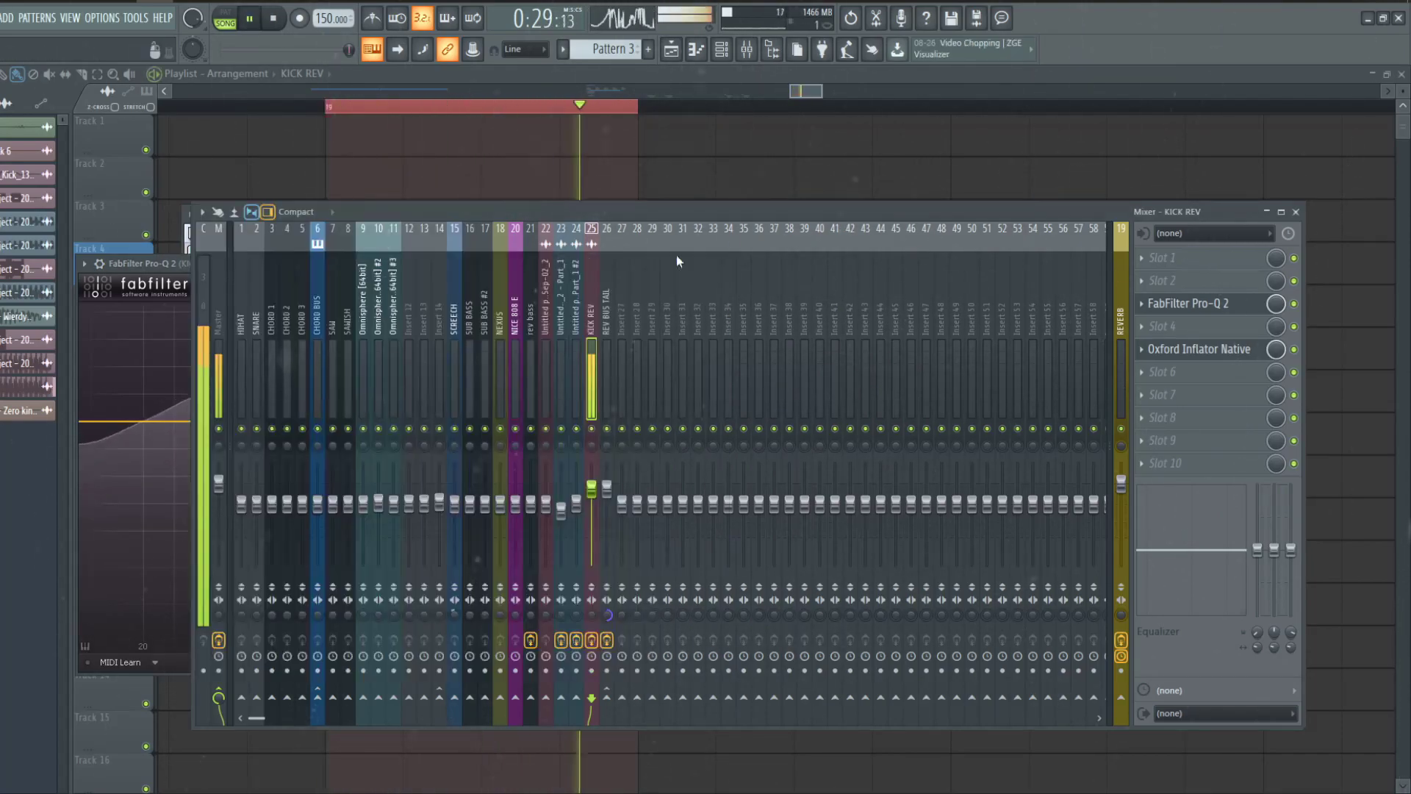
{"action": "left_click", "coordinate": [210, 316]}
{"action": "left_click", "coordinate": [1159, 440]}
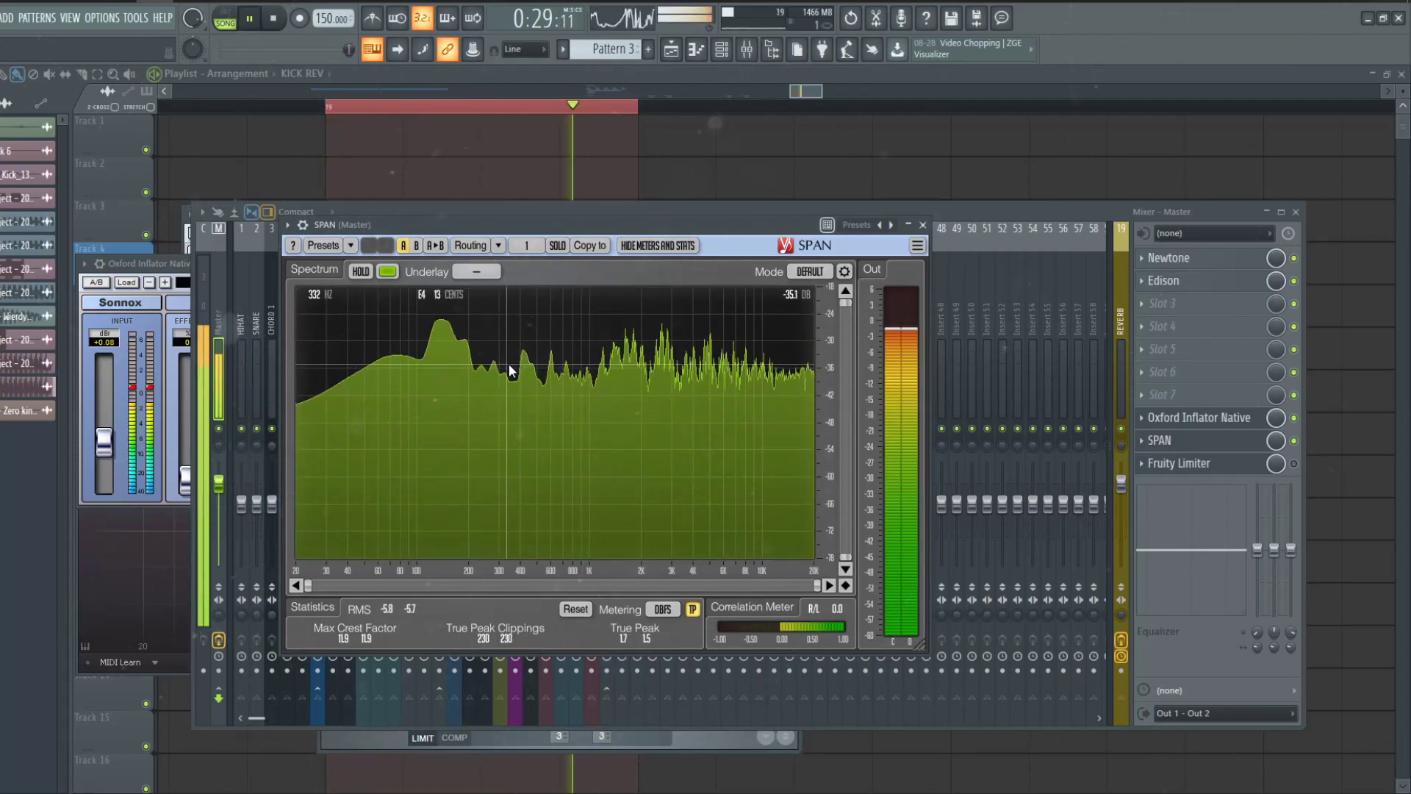
{"action": "key", "text": "space"}
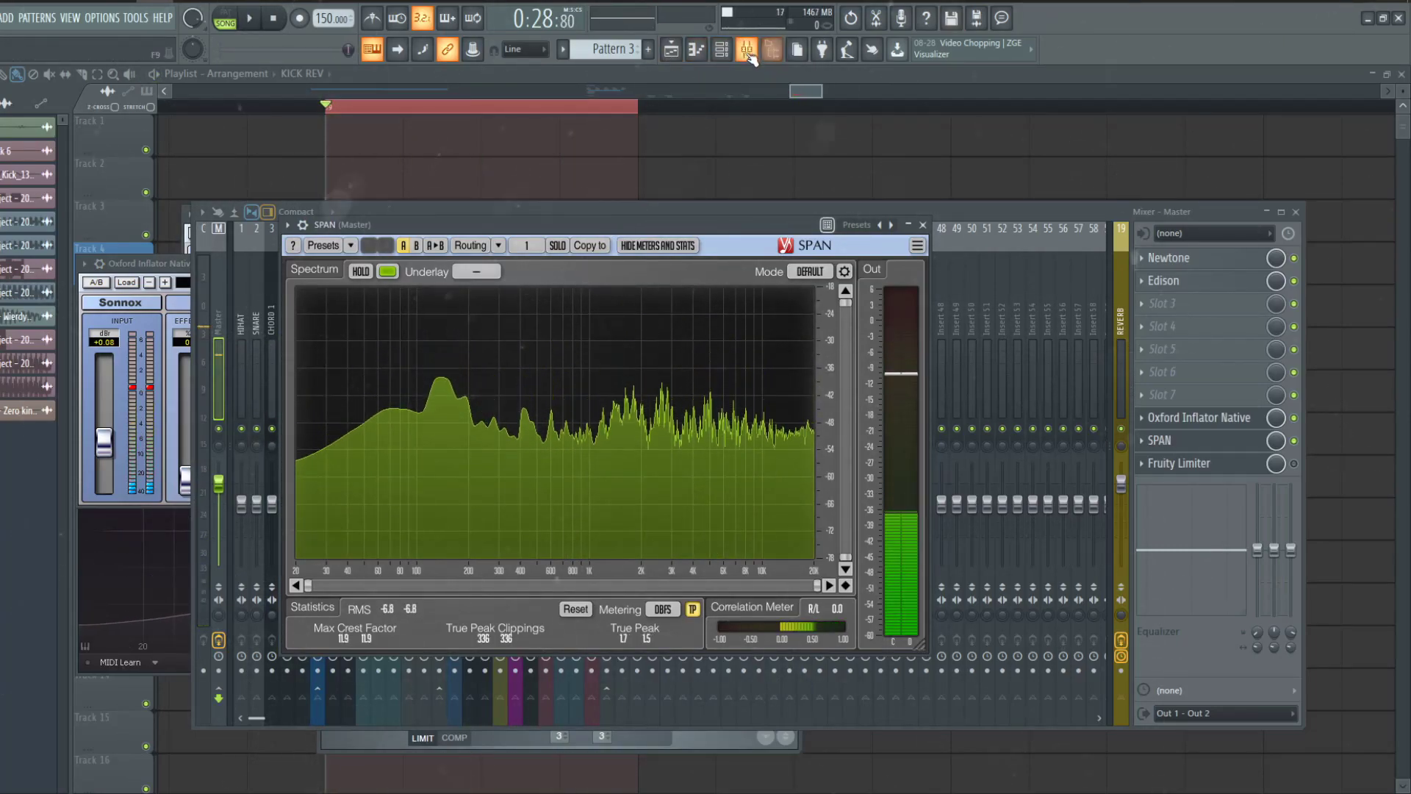
{"action": "key", "text": "Escape"}
{"action": "left_click", "coordinate": [591, 330]}
- Move the KICK REV high shelf to about 5 kHz while auditioning
{"action": "left_click", "coordinate": [1198, 372]}
{"action": "left_click", "coordinate": [1189, 303]}
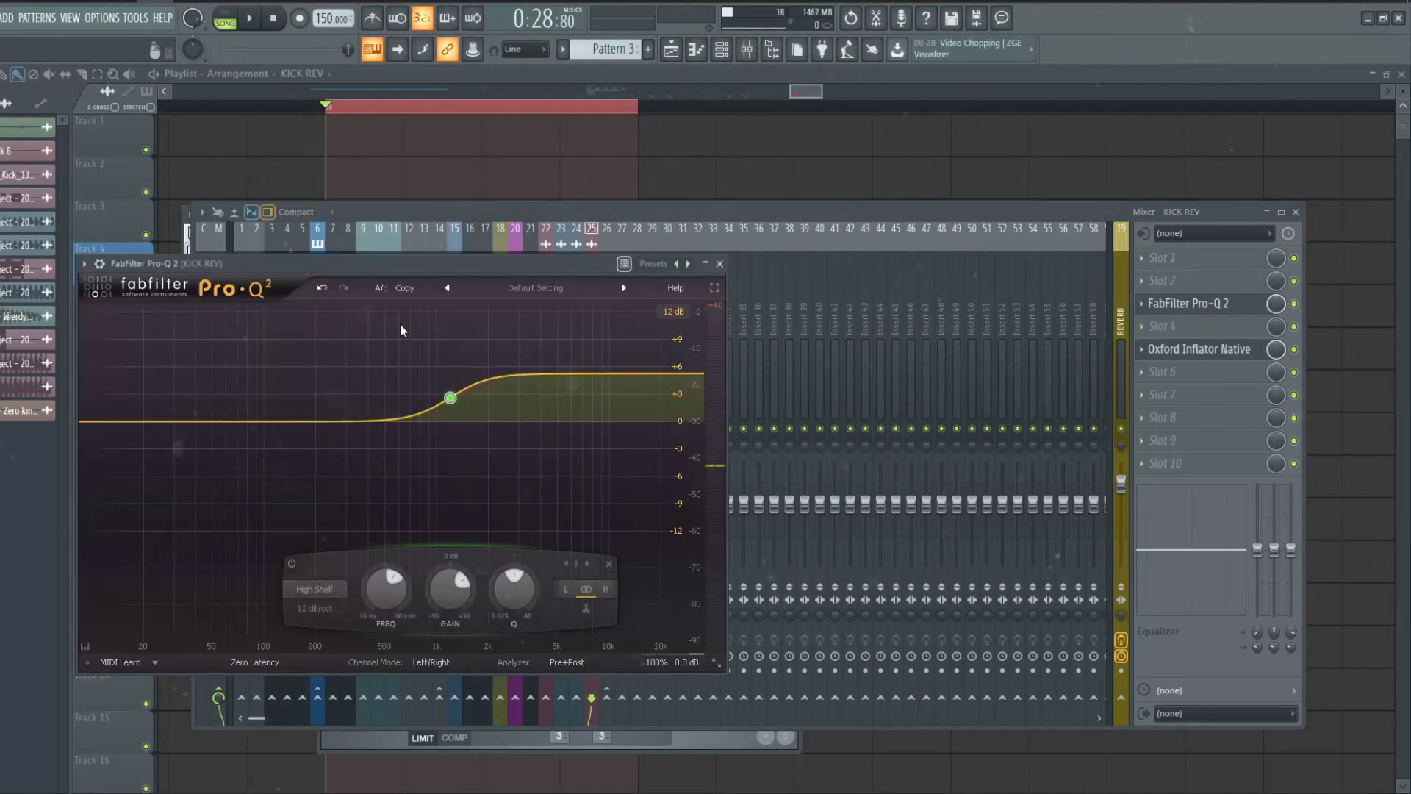
{"action": "key", "text": "space"}
{"action": "mouse_move", "coordinate": [451, 398]}
{"action": "left_mouse_down"}
{"action": "mouse_move", "coordinate": [313, 392]}
{"action": "mouse_move", "coordinate": [558, 393]}
{"action": "left_mouse_up"}
{"action": "key", "text": "space"}
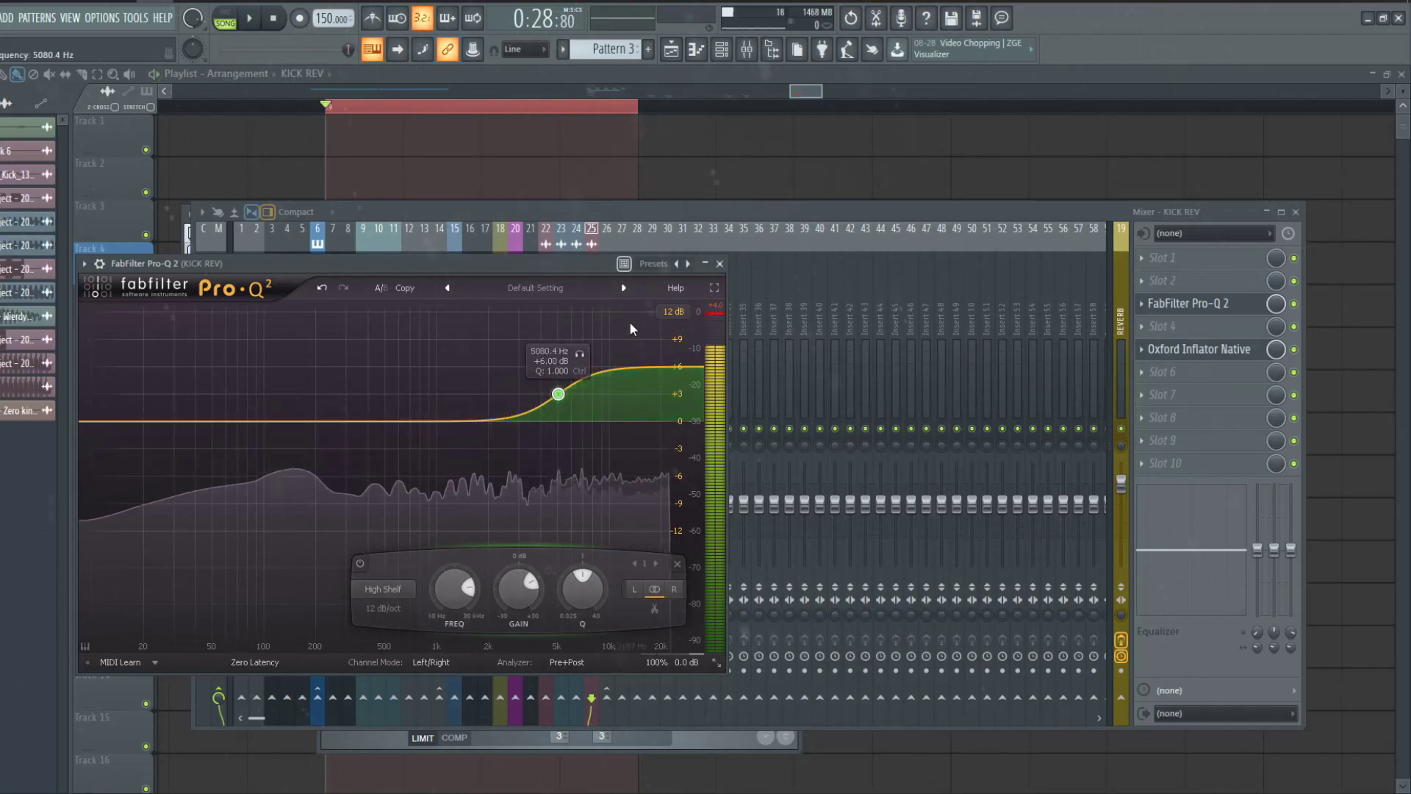
{"action": "key", "text": "space"}
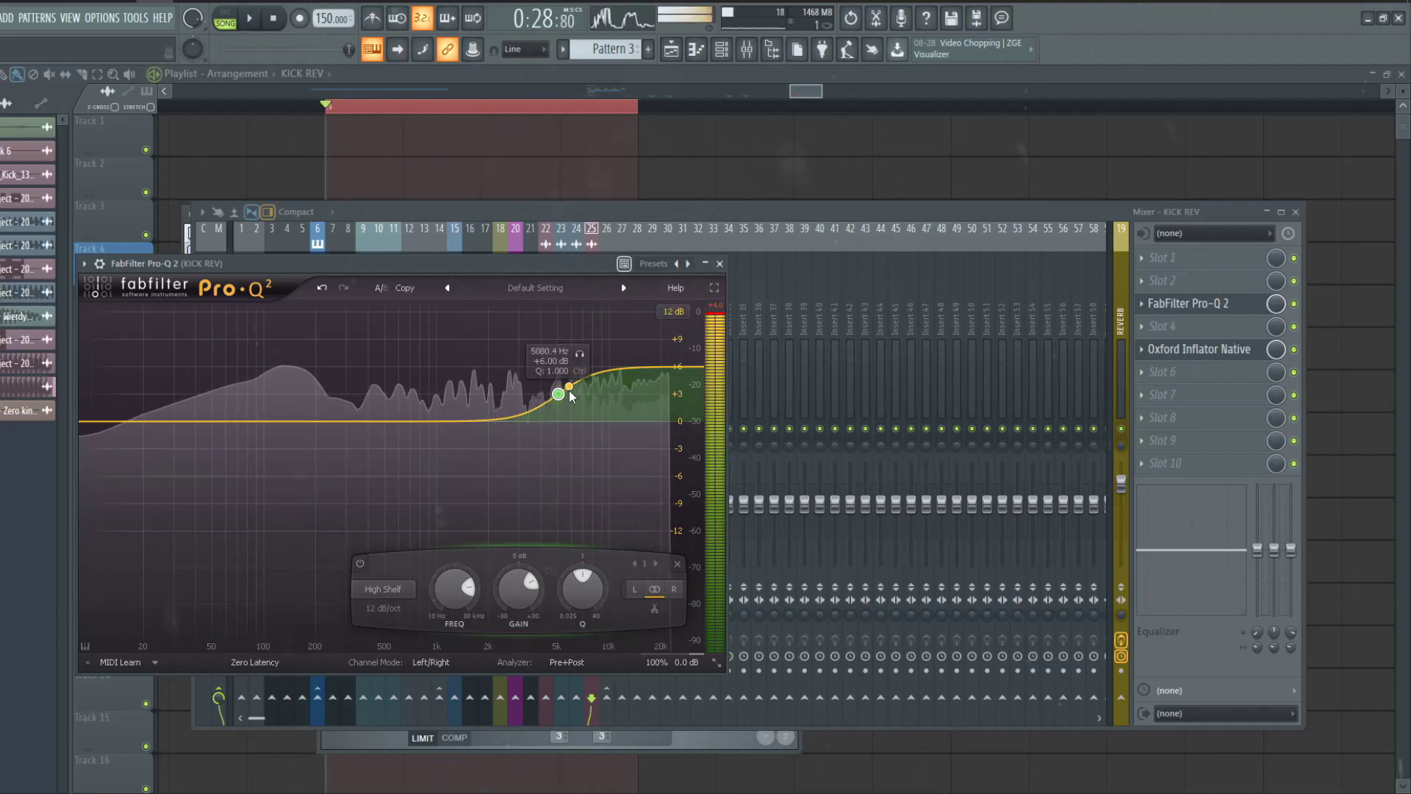
{"action": "left_click_drag", "start_coordinate": [559, 394], "coordinate": [566, 399]}
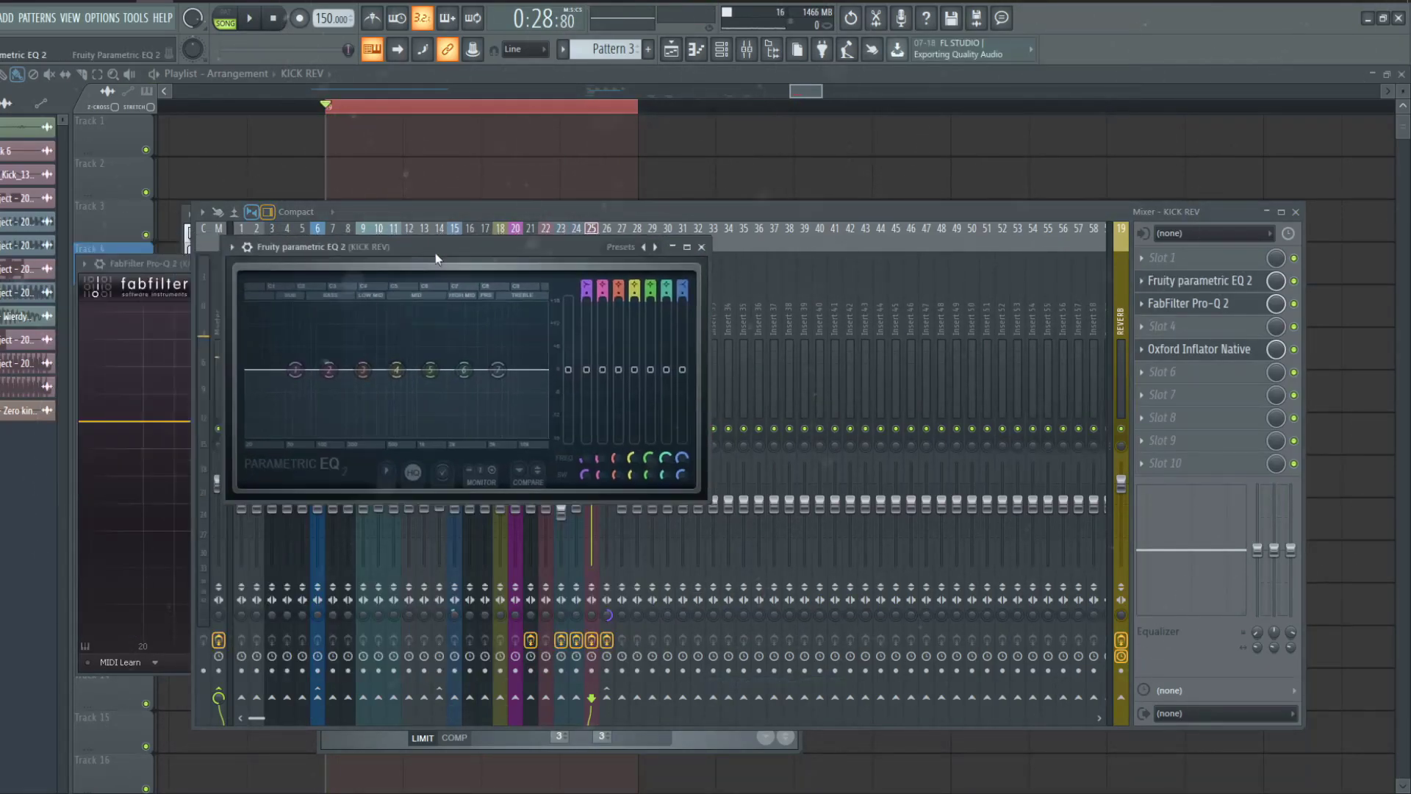
- Raise Parametric EQ 2 band 4 slightly and change its band shape
{"action": "left_click_drag", "start_coordinate": [330, 260], "coordinate": [457, 266]}
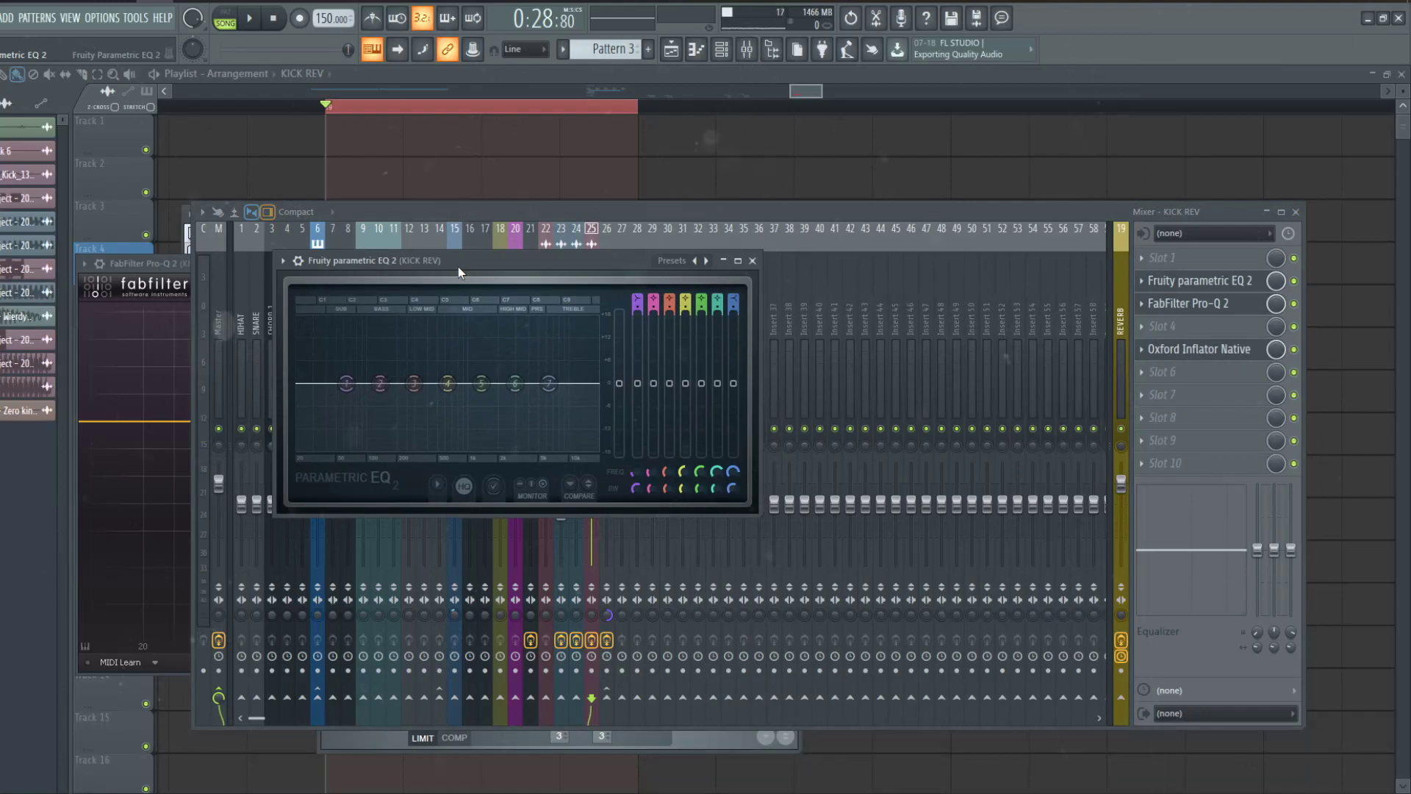
{"action": "mouse_move", "coordinate": [447, 384]}
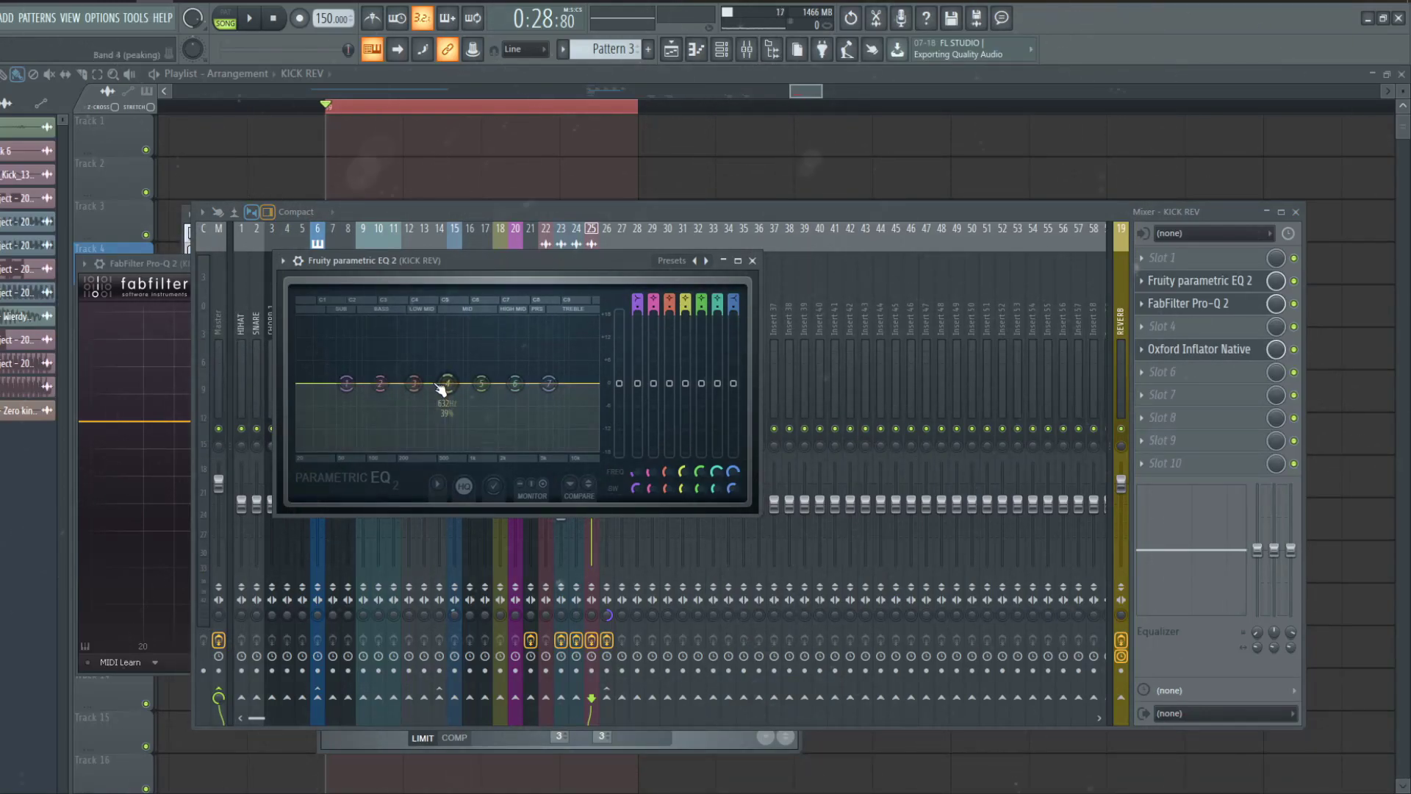
{"action": "left_click_drag", "start_coordinate": [447, 360], "coordinate": [450, 355]}
{"action": "right_click", "coordinate": [450, 355]}
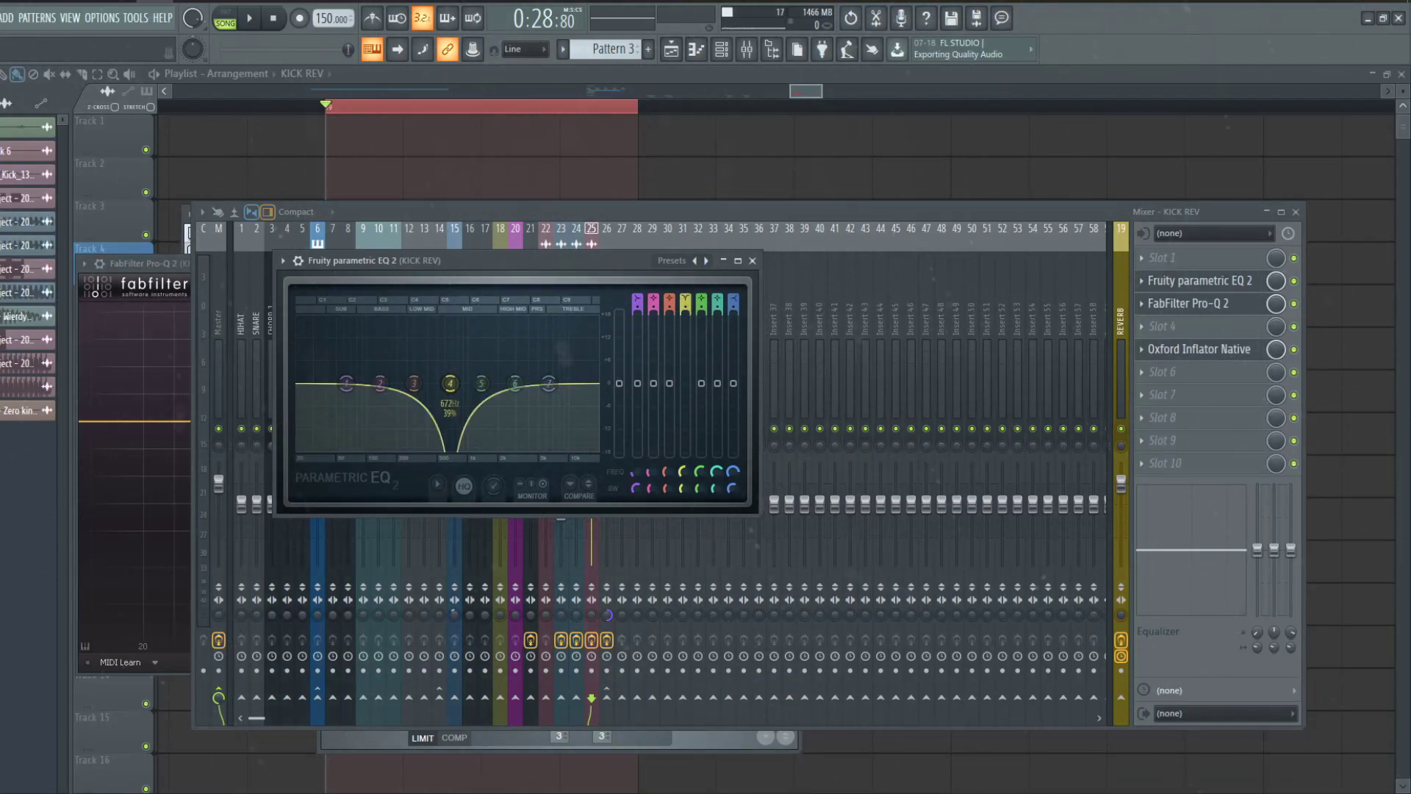
{"action": "scroll", "coordinate": [449, 356], "scroll_direction": "up", "scroll_amount": 3}
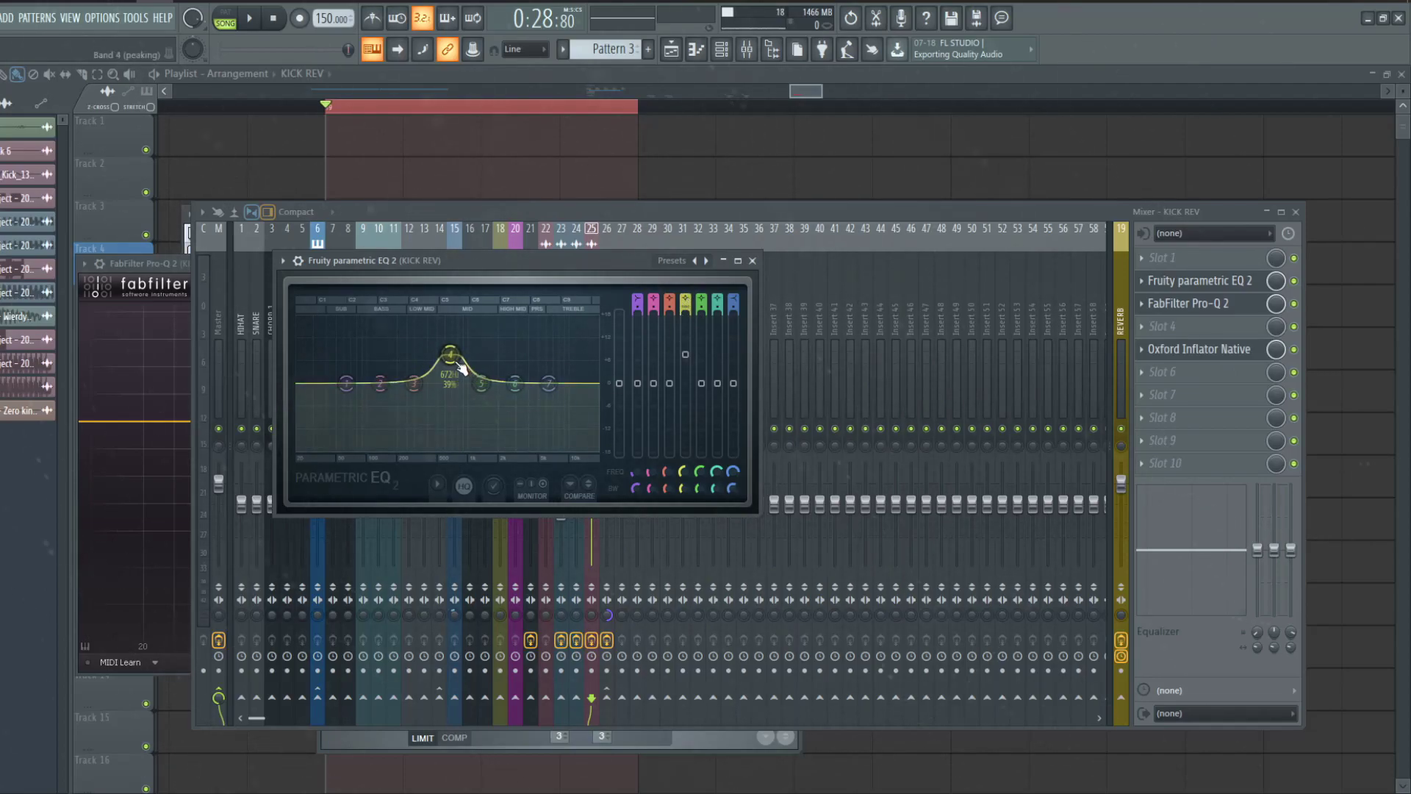
{"action": "key", "text": "space"}
- Tune band 4 from about 600 Hz toward 935 Hz while auditioning playback
{"action": "mouse_move", "coordinate": [453, 356]}
{"action": "left_mouse_down"}
{"action": "mouse_move", "coordinate": [445, 366]}
{"action": "mouse_move", "coordinate": [464, 368]}
{"action": "left_mouse_up"}
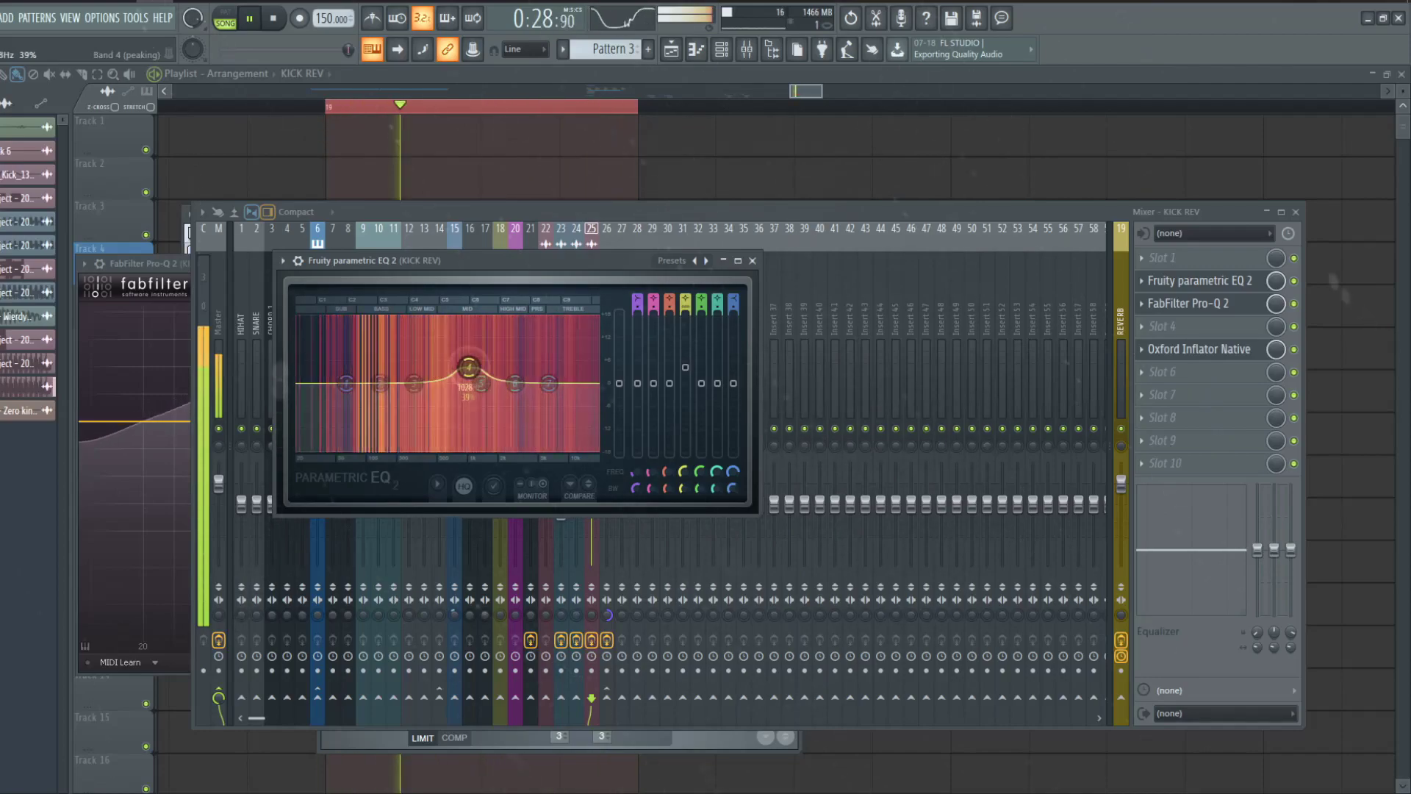
{"action": "key", "text": "space"}
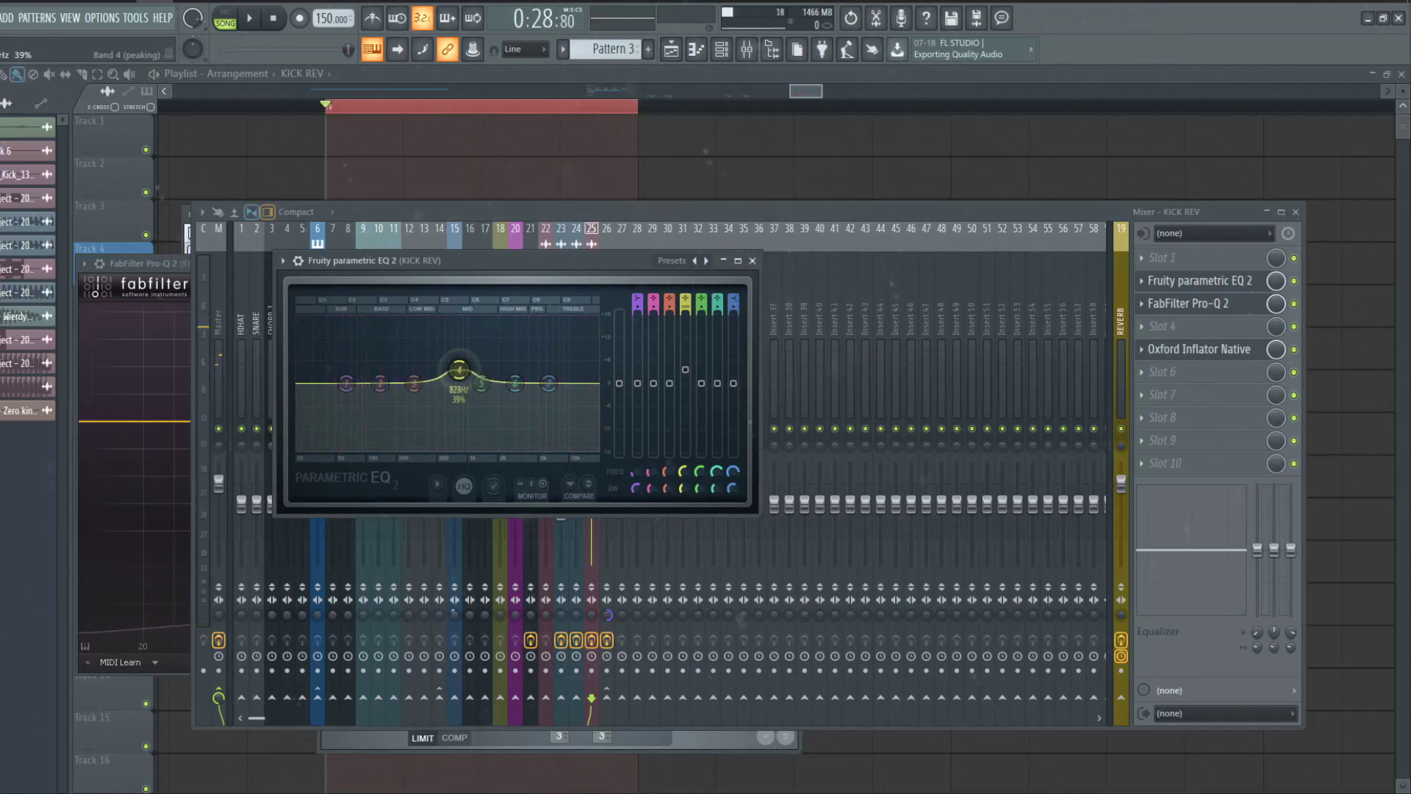
{"action": "key", "text": "space"}
{"action": "left_click_drag", "start_coordinate": [459, 371], "coordinate": [461, 370]}
{"action": "key", "text": "space"}
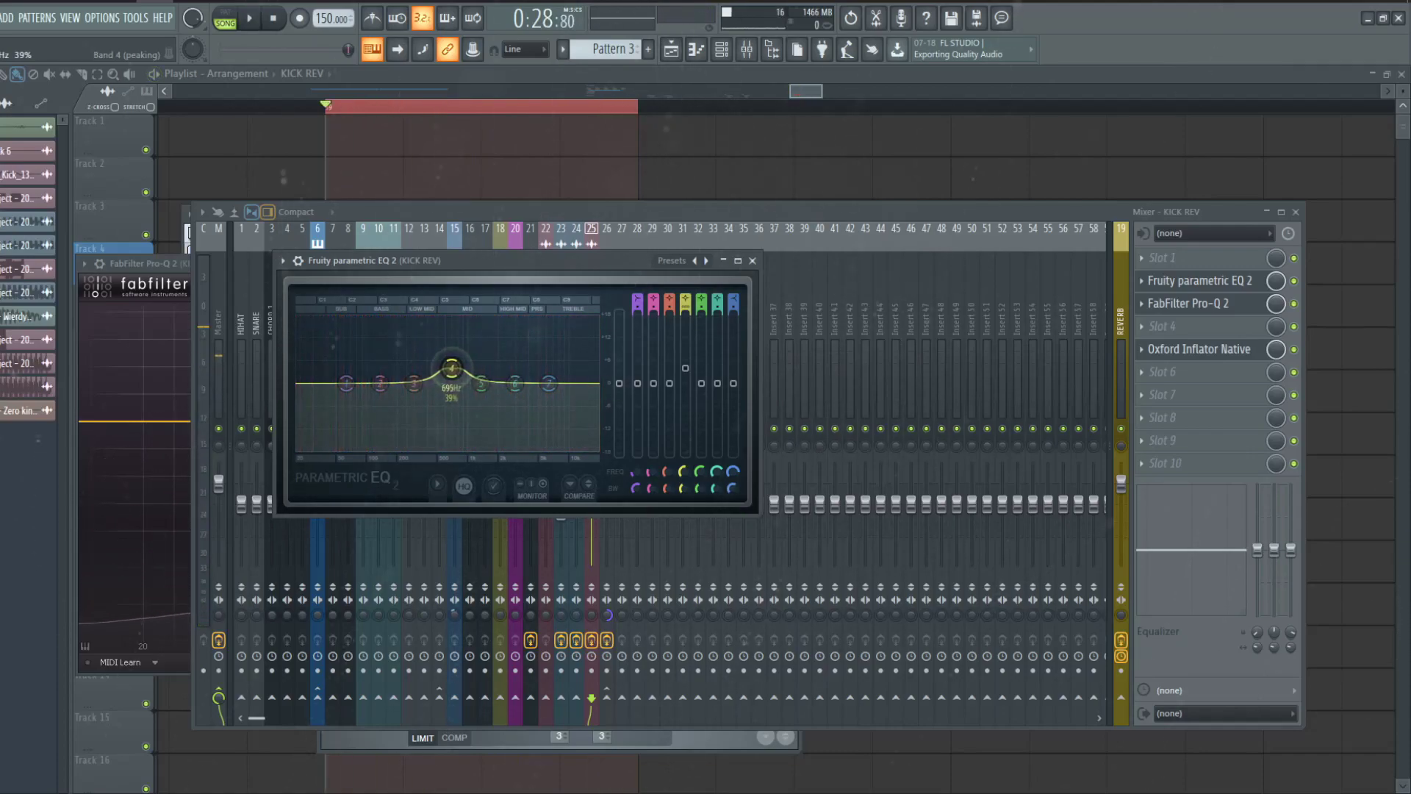
{"action": "key", "text": "space"}
{"action": "mouse_move", "coordinate": [474, 367]}
{"action": "left_mouse_down"}
{"action": "mouse_move", "coordinate": [441, 370]}
{"action": "mouse_move", "coordinate": [477, 375]}
{"action": "left_mouse_up"}
{"action": "key", "text": "space"}
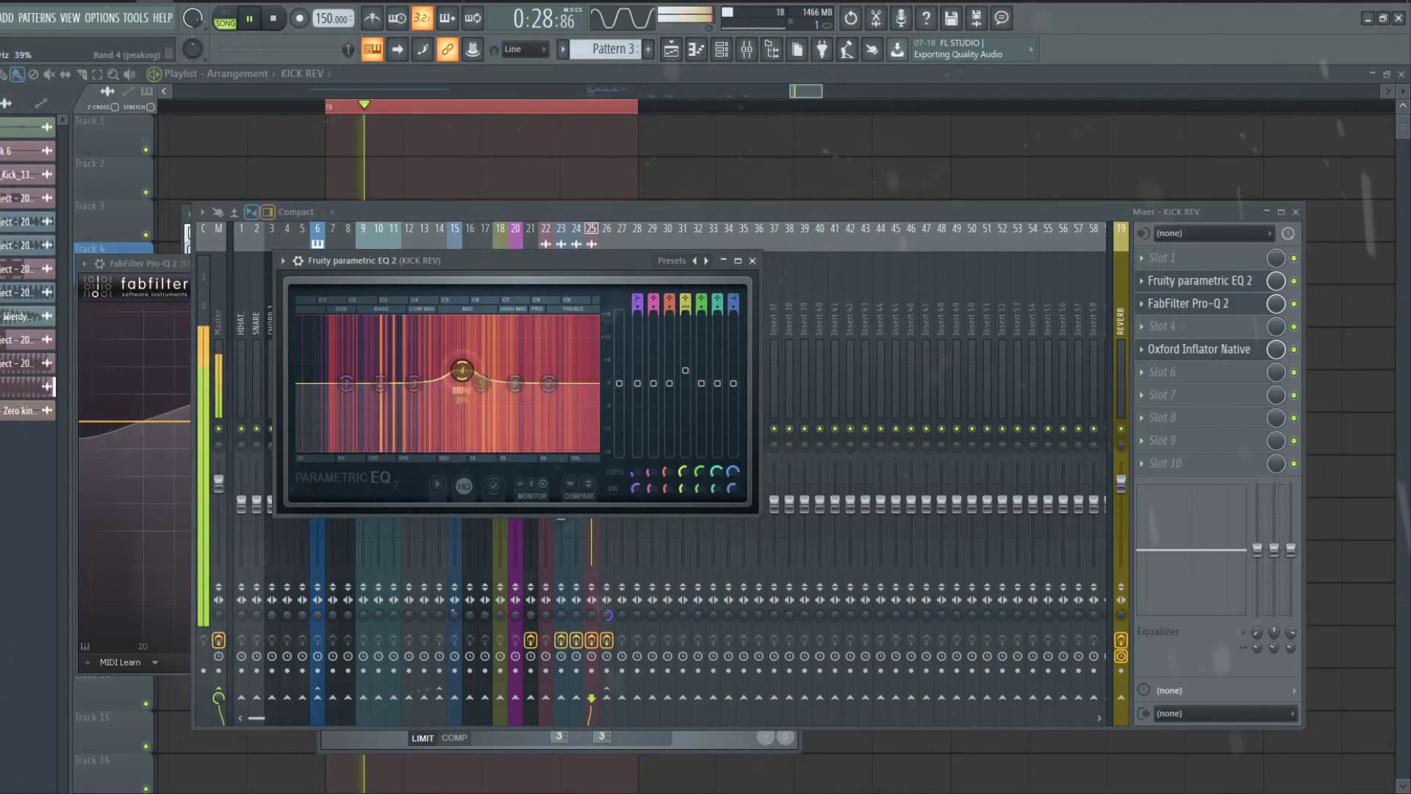
{"action": "key", "text": "space"}
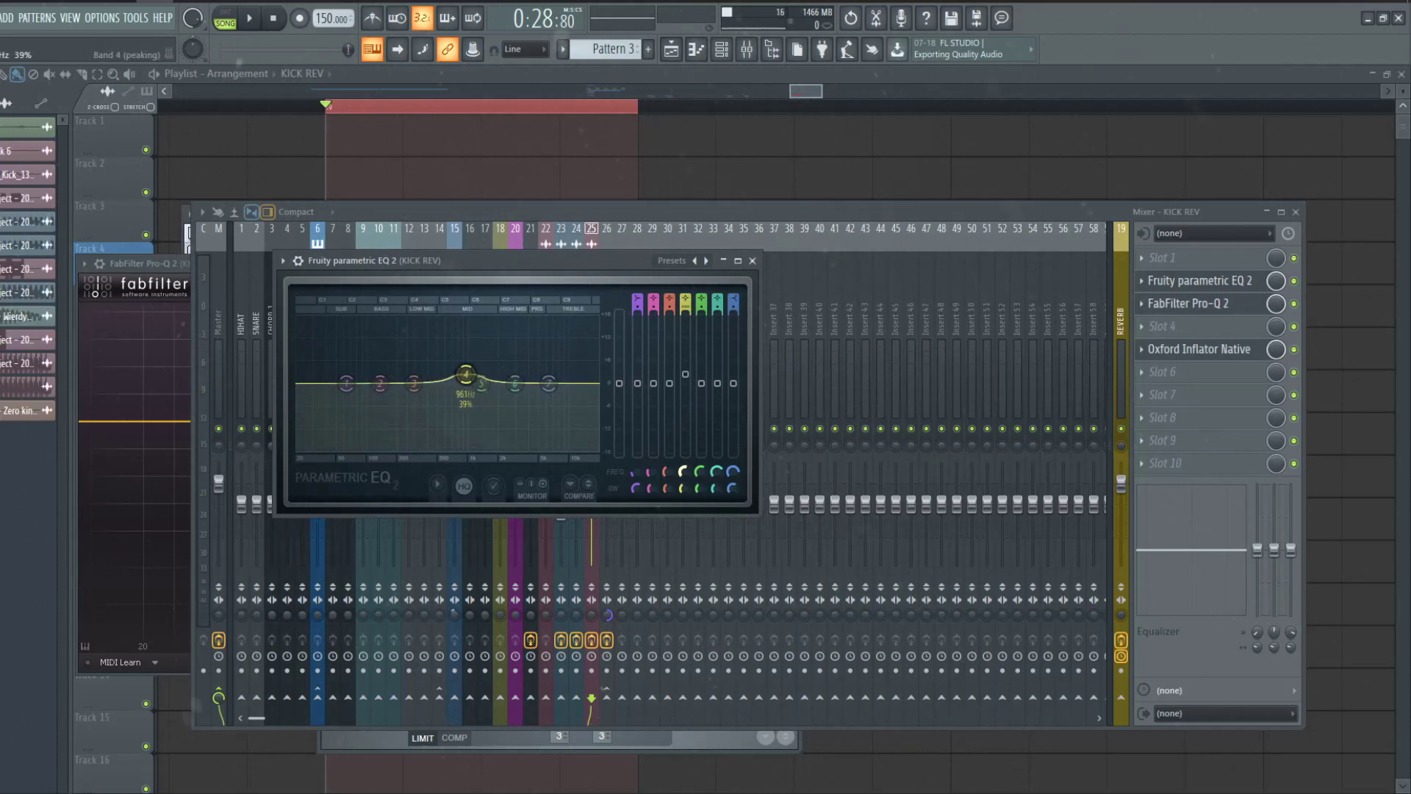
- Settle band 4 near 1.1 kHz and create an automation clip for its frequency
{"action": "left_click_drag", "start_coordinate": [682, 477], "coordinate": [681, 467]}
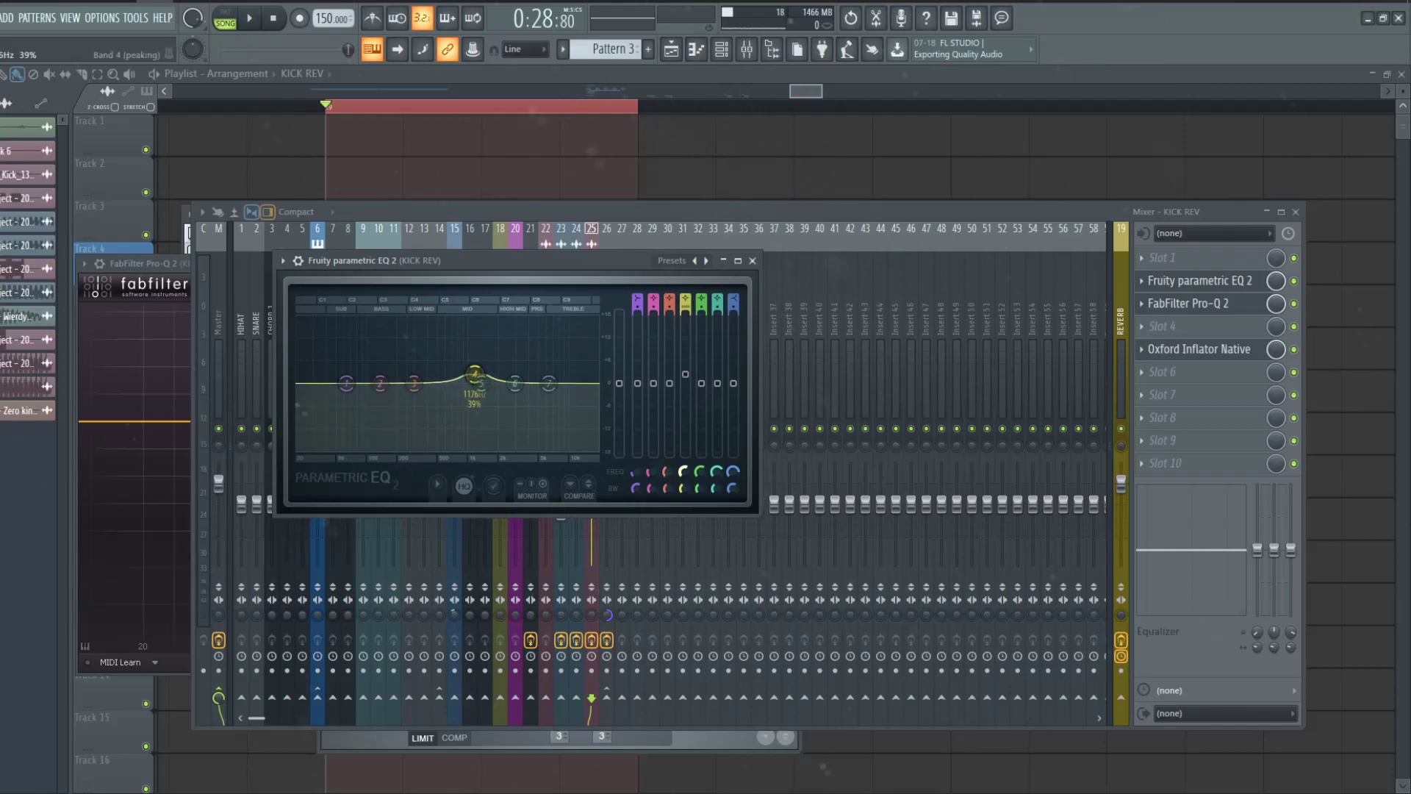
{"action": "right_click", "coordinate": [682, 471]}
{"action": "left_click", "coordinate": [744, 571]}
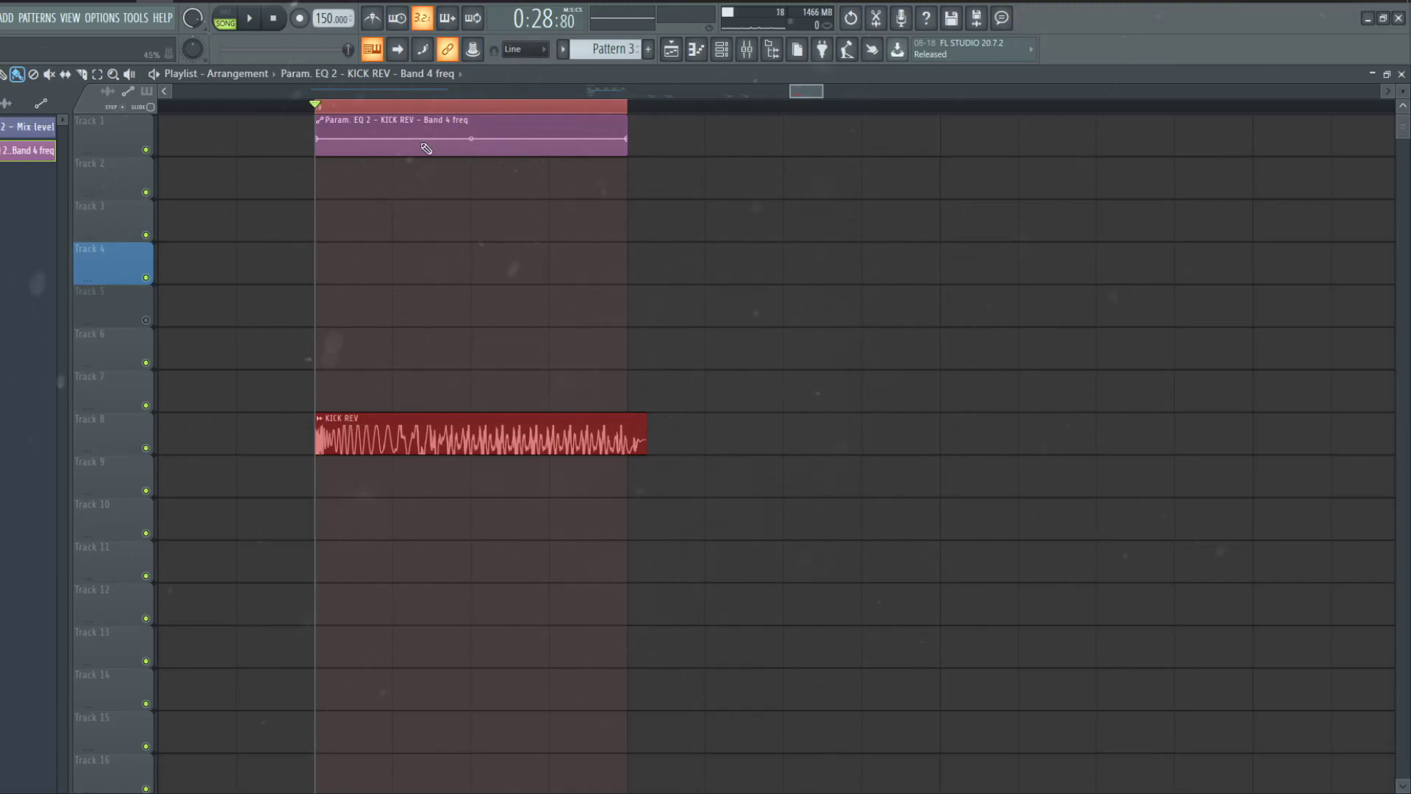
- Enlarge the automation track height and undo the extra envelope point edits
{"action": "left_click_drag", "start_coordinate": [473, 152], "coordinate": [472, 268]}
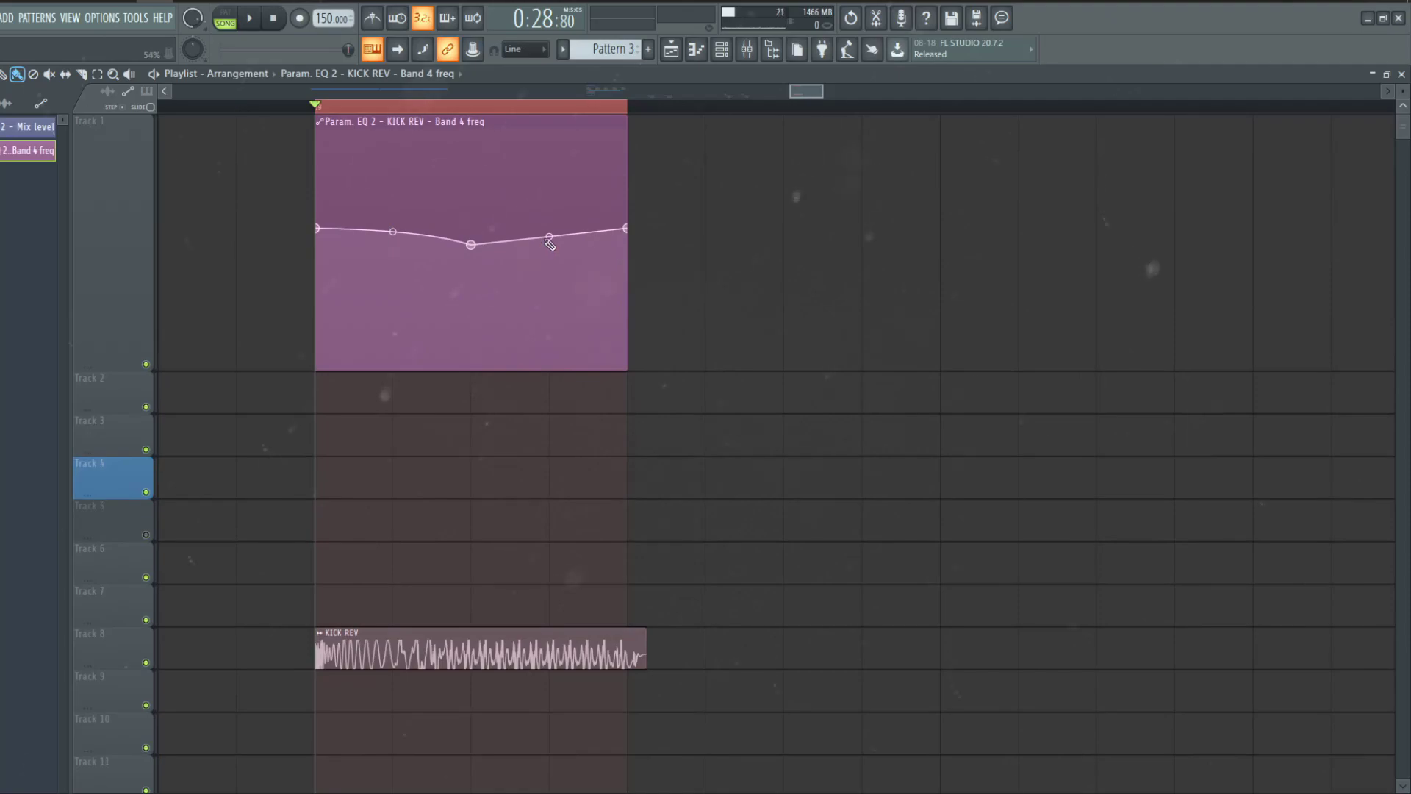
{"action": "key", "text": "ctrl+z"}
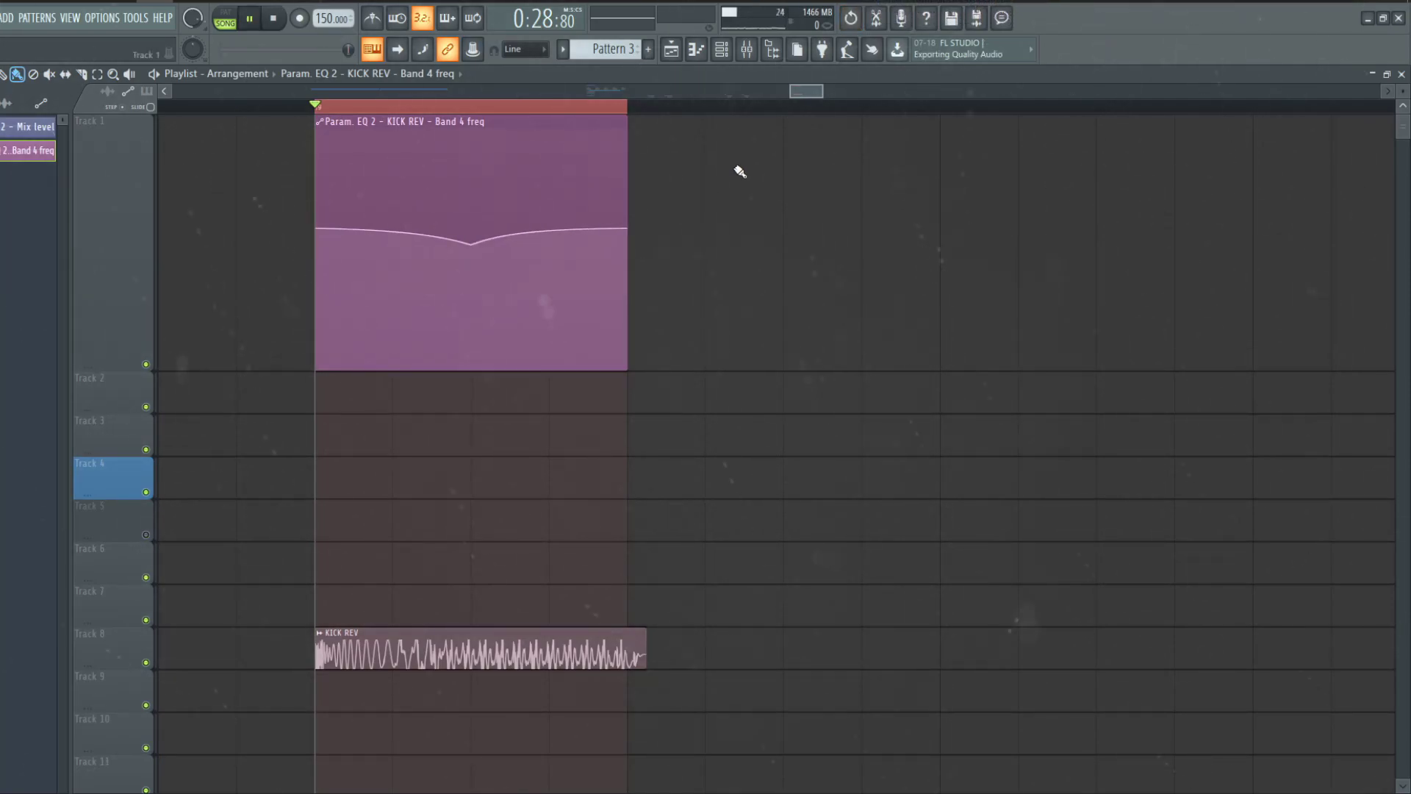
{"action": "key", "text": "space"}
- Check KICK REV's Pro-Q 2 in the mixer and undo two more automation edits
{"action": "key", "text": "F9"}
{"action": "left_click", "coordinate": [1189, 303]}
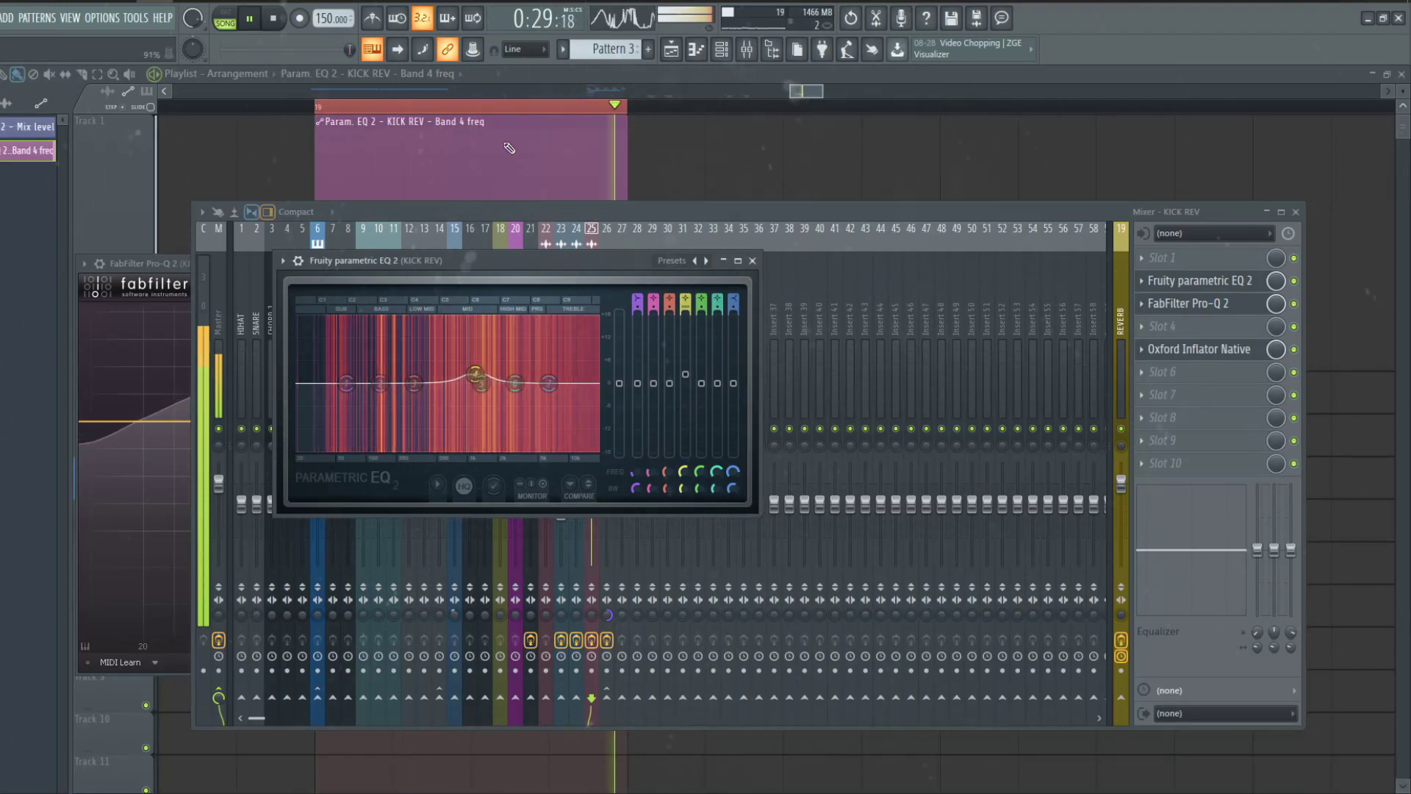
{"action": "key", "text": "F9"}
{"action": "key", "text": "ctrl+z"}
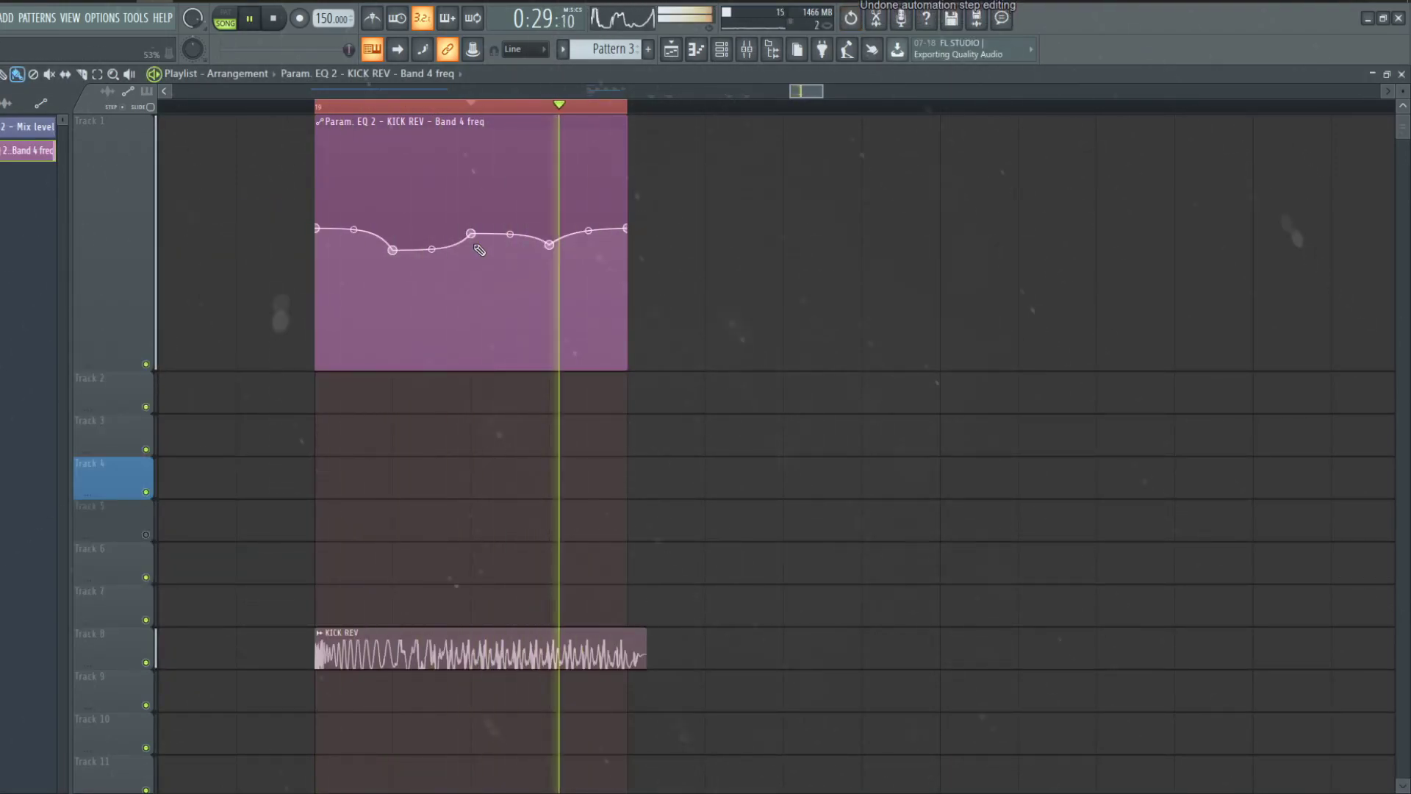
{"action": "key", "text": "ctrl+z"}
{"action": "key", "text": "space"}
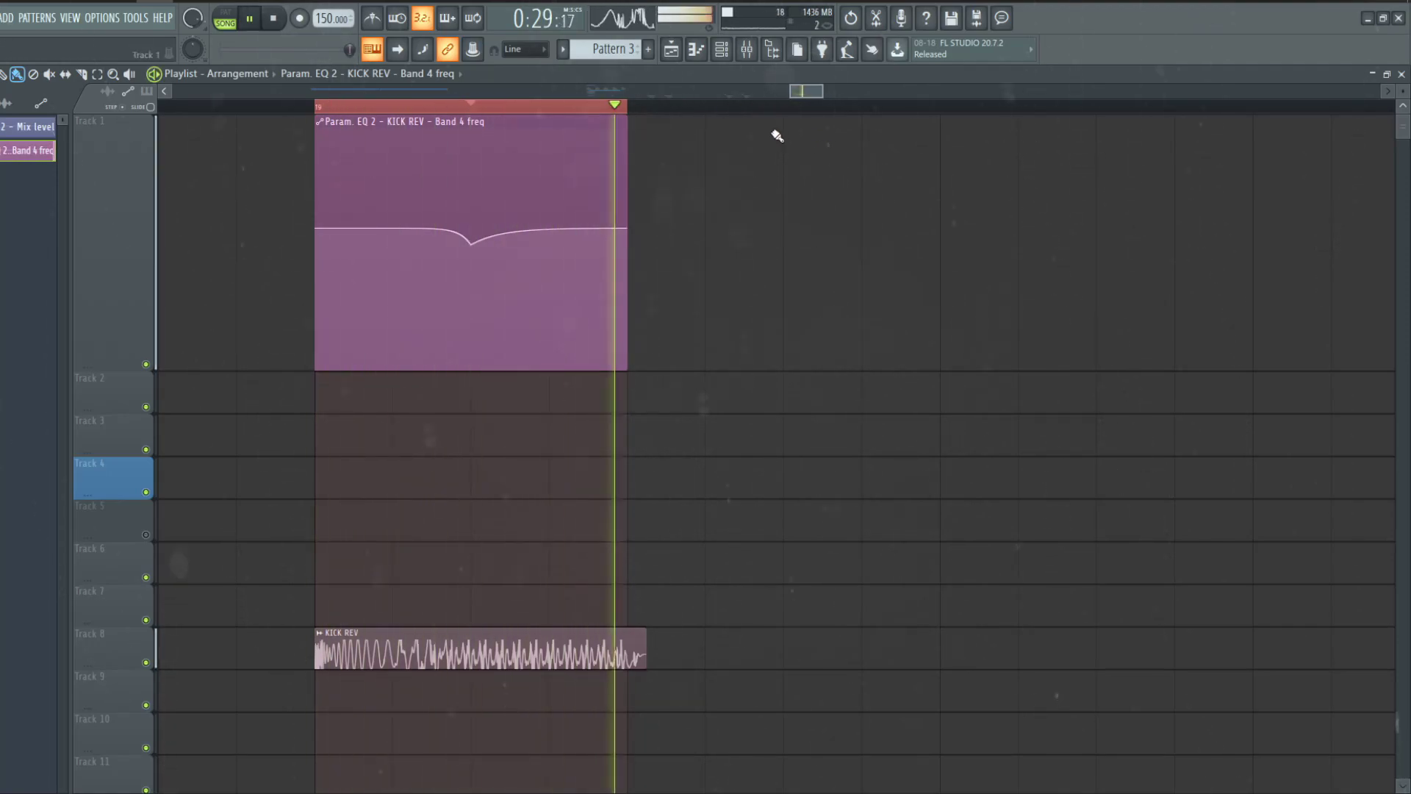
{"action": "scroll", "coordinate": [772, 144], "scroll_direction": "down", "scroll_amount": 3}
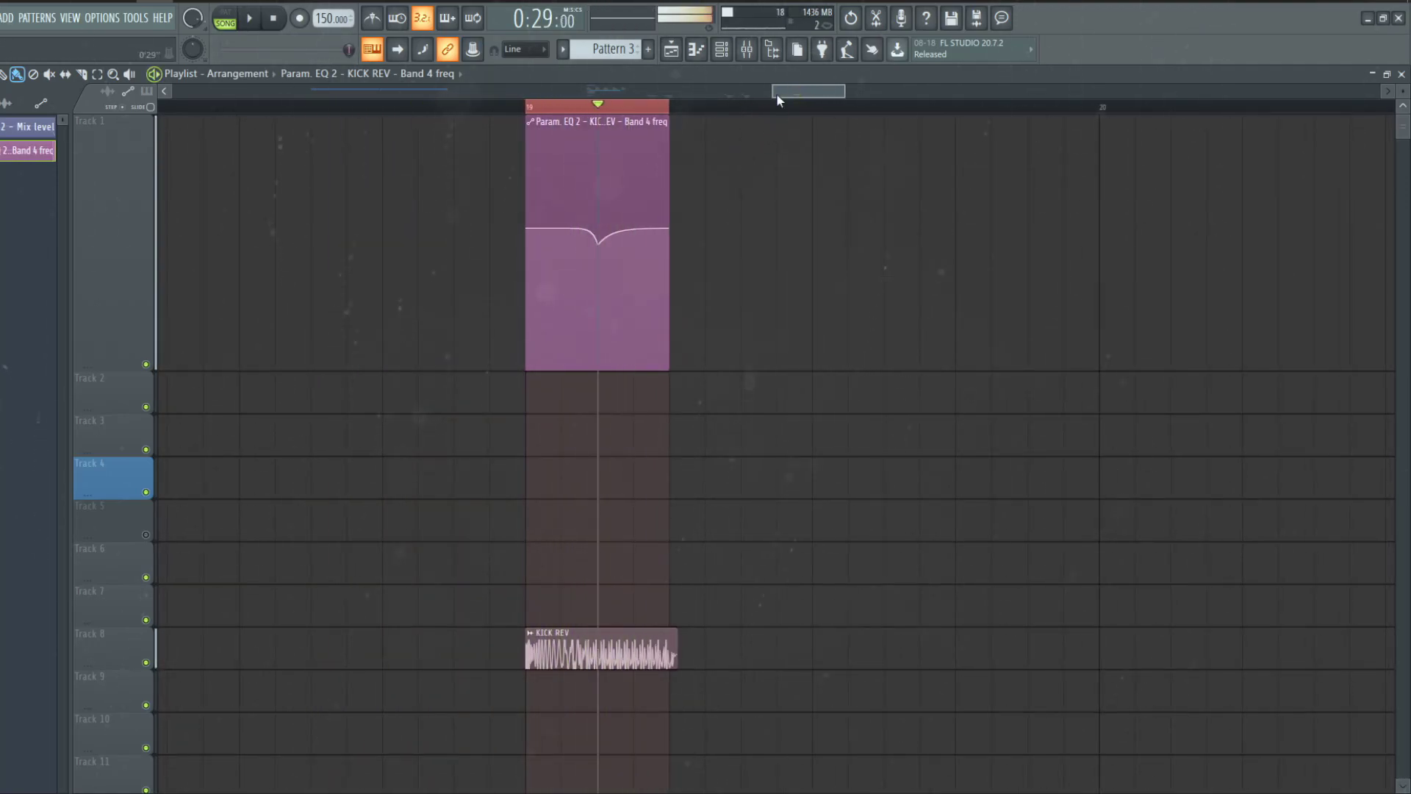
{"action": "key", "text": "F9"}
- Drag the KICK REV Pro-Q 2 high shelf to about 3.8 kHz and +4 dB
{"action": "key", "text": "space"}
{"action": "mouse_move", "coordinate": [567, 407]}
{"action": "left_mouse_down"}
{"action": "mouse_move", "coordinate": [538, 399]}
{"action": "mouse_move", "coordinate": [535, 423]}
{"action": "left_mouse_up"}
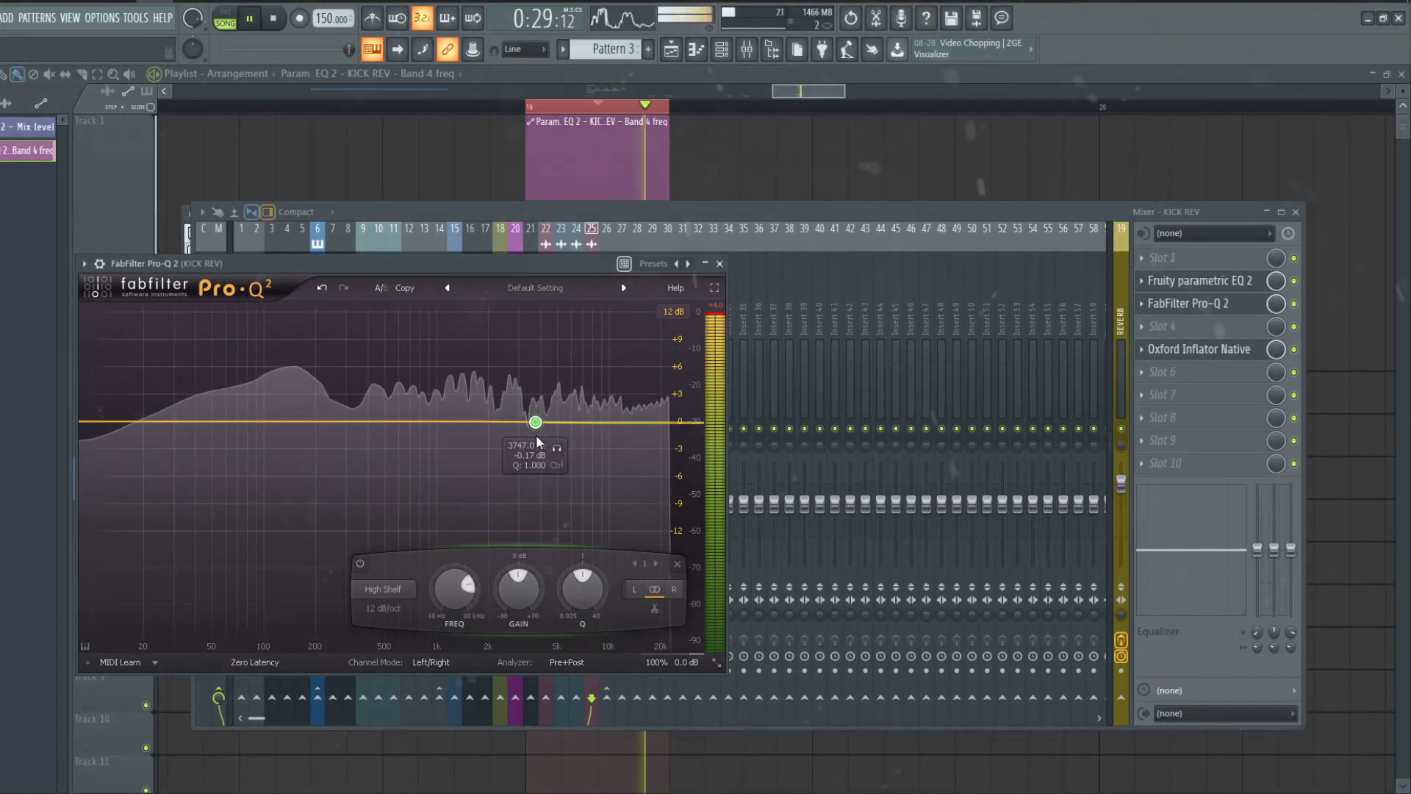
{"action": "left_click_drag", "start_coordinate": [535, 422], "coordinate": [537, 403]}
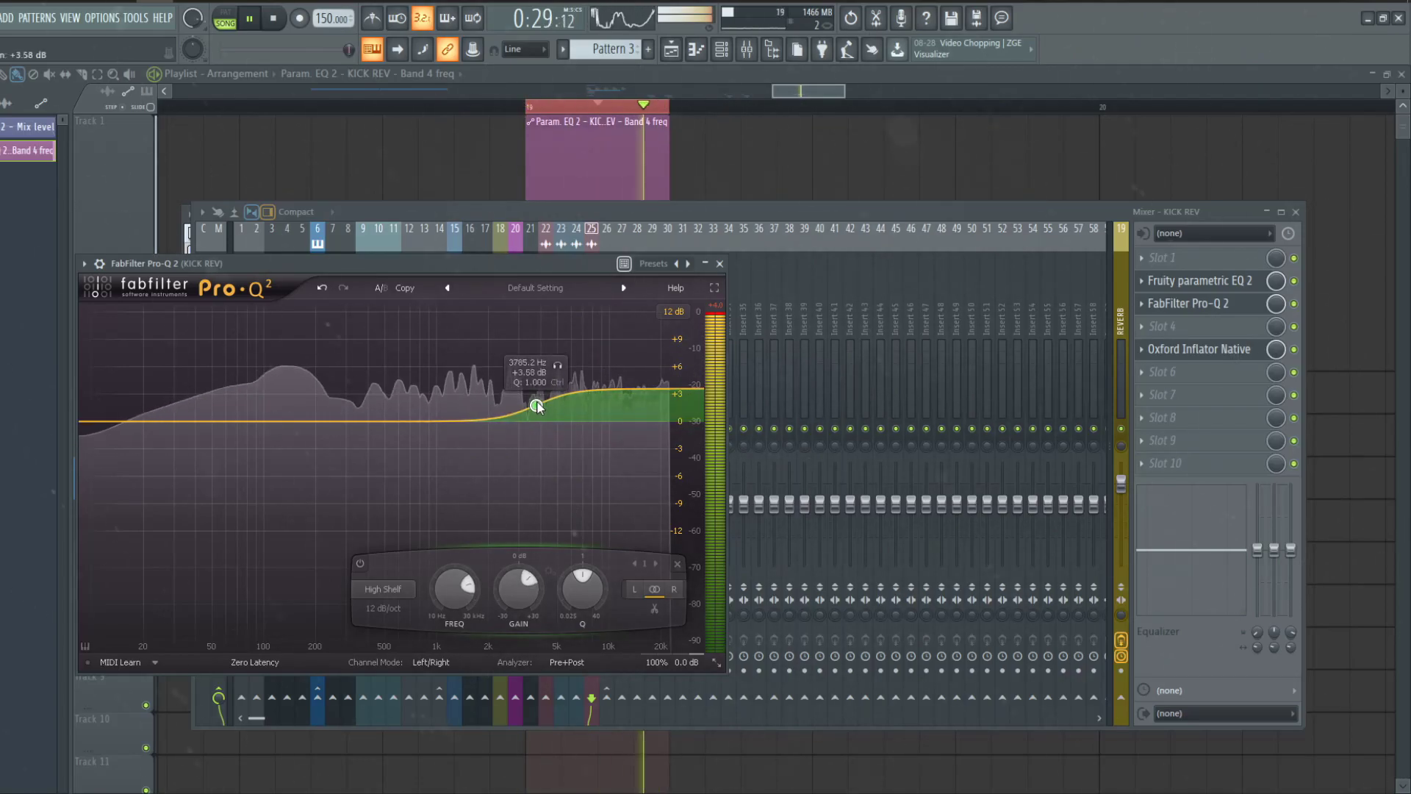
{"action": "key", "text": "Escape"}
{"action": "key", "text": "F9"}
{"action": "scroll", "coordinate": [871, 338], "scroll_direction": "down", "scroll_amount": 3}
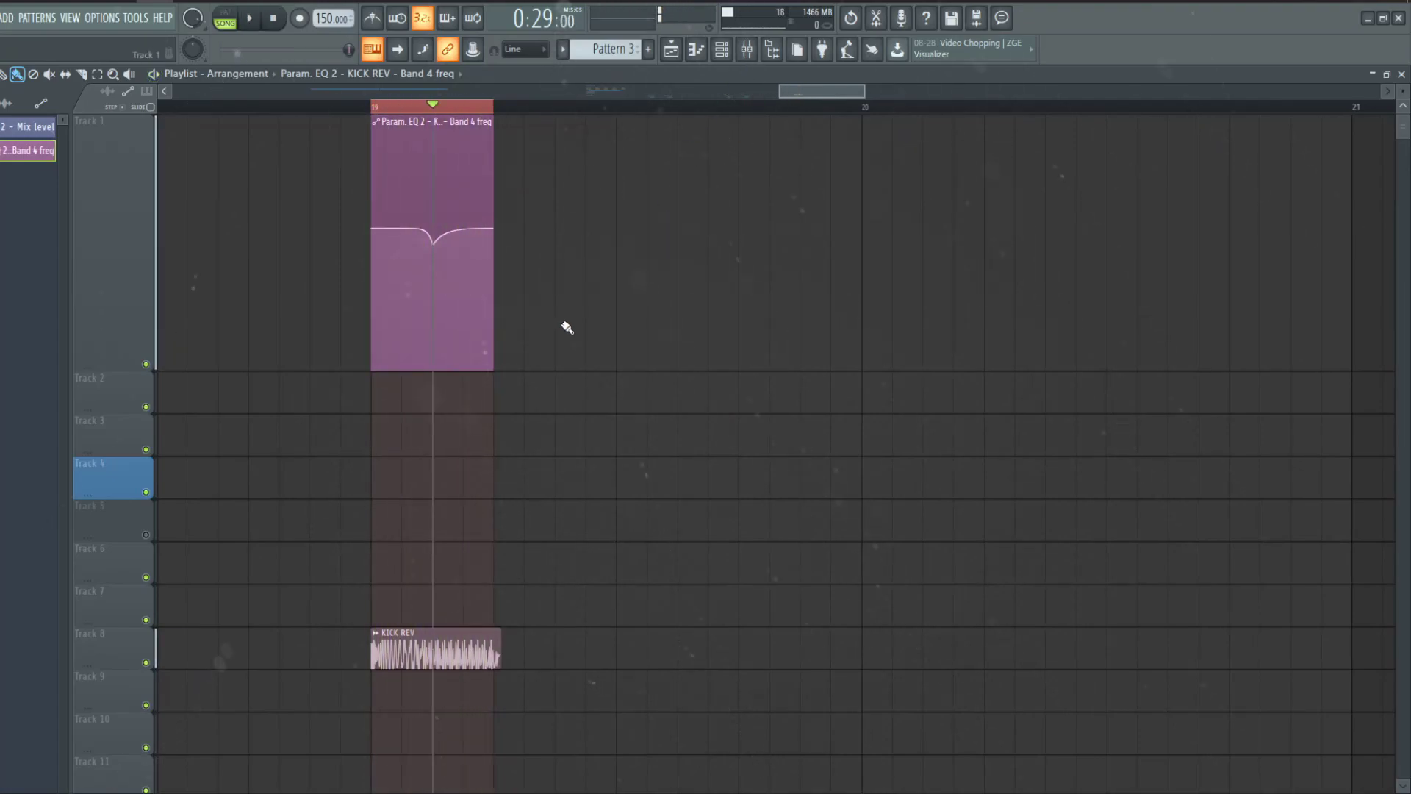
{"action": "scroll", "coordinate": [567, 327], "scroll_direction": "up", "scroll_amount": 2}
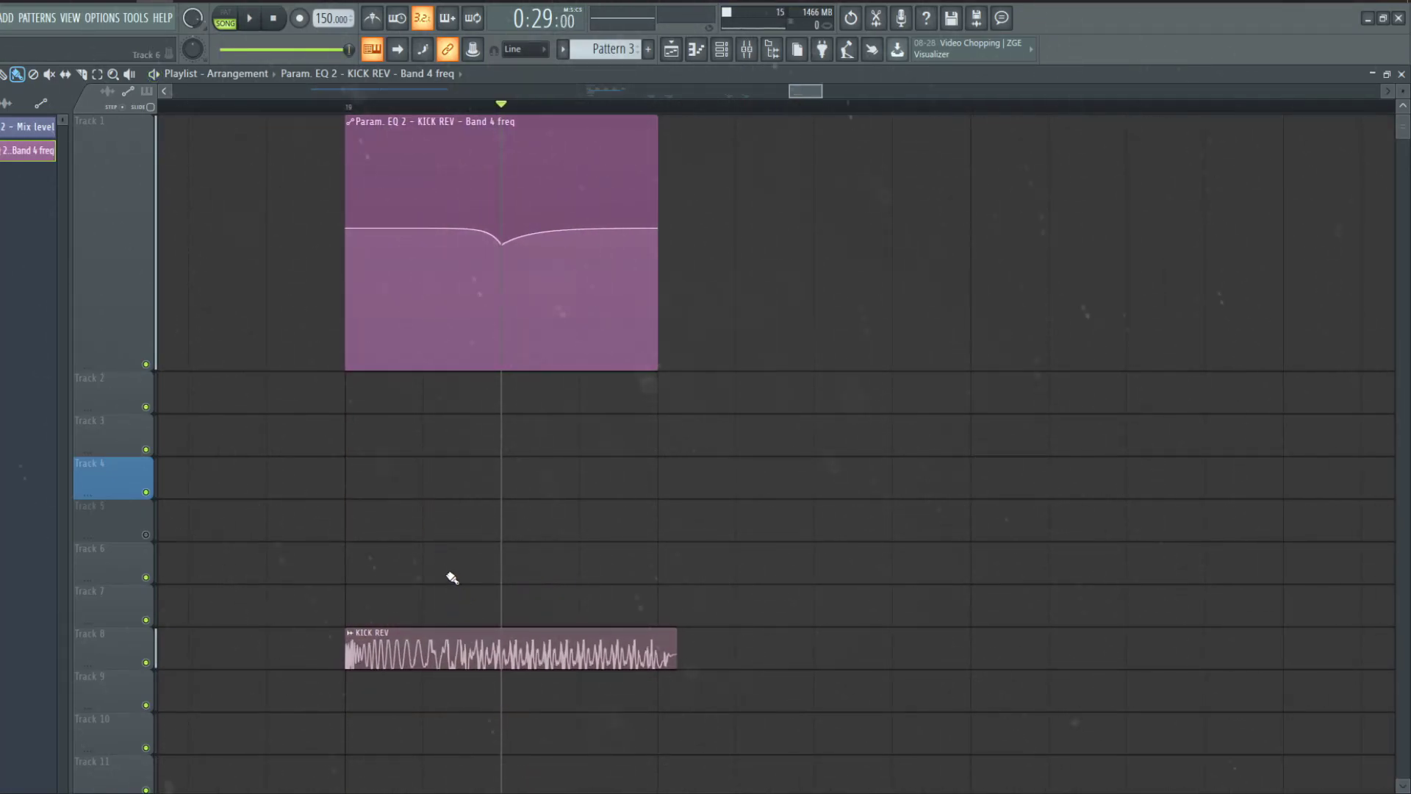
{"action": "scroll", "coordinate": [452, 577], "scroll_direction": "down", "scroll_amount": 3}
{"action": "scroll", "coordinate": [525, 386], "scroll_direction": "down", "scroll_amount": 3}
{"action": "scroll", "coordinate": [662, 419], "scroll_direction": "down", "scroll_amount": 3}
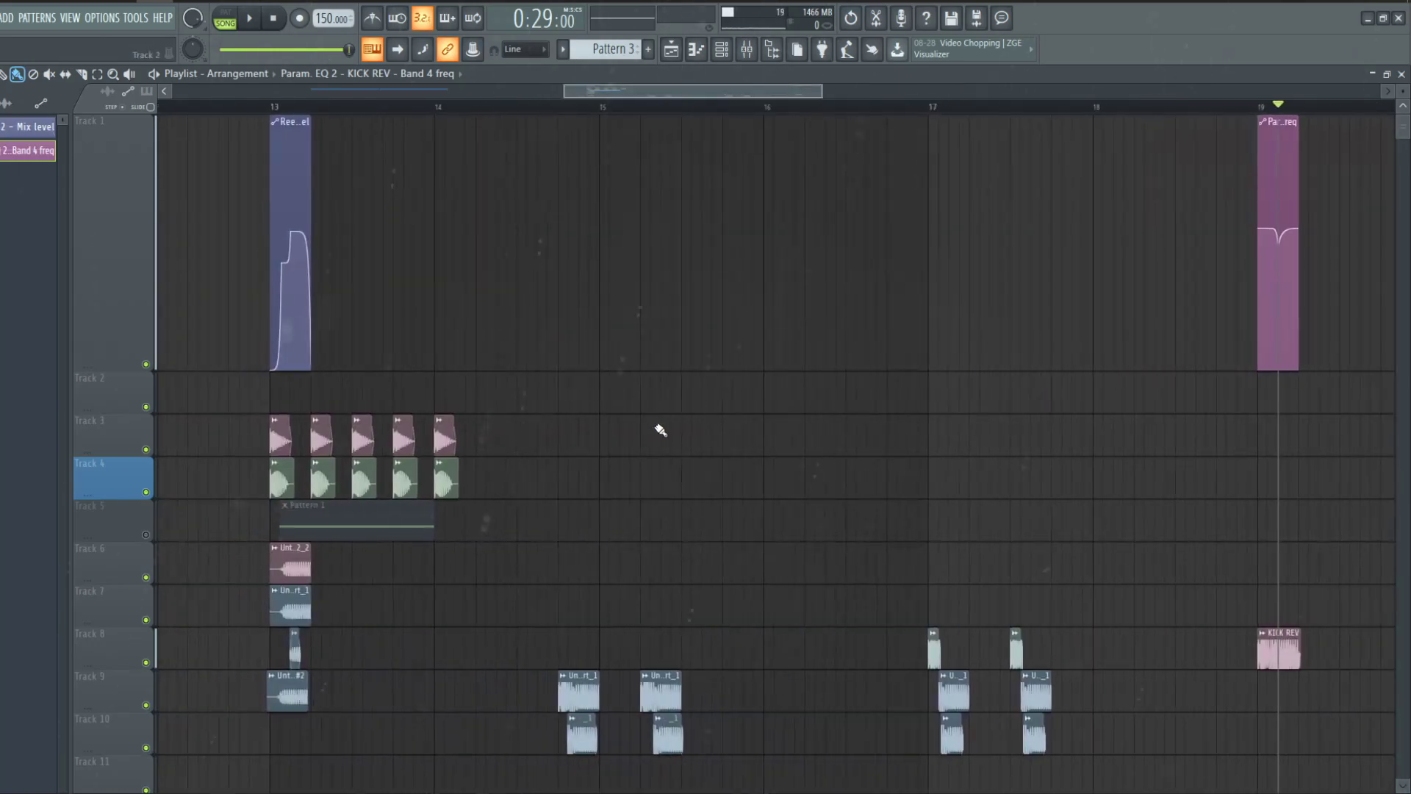
{"action": "scroll", "coordinate": [747, 457], "scroll_direction": "down", "scroll_amount": 2}
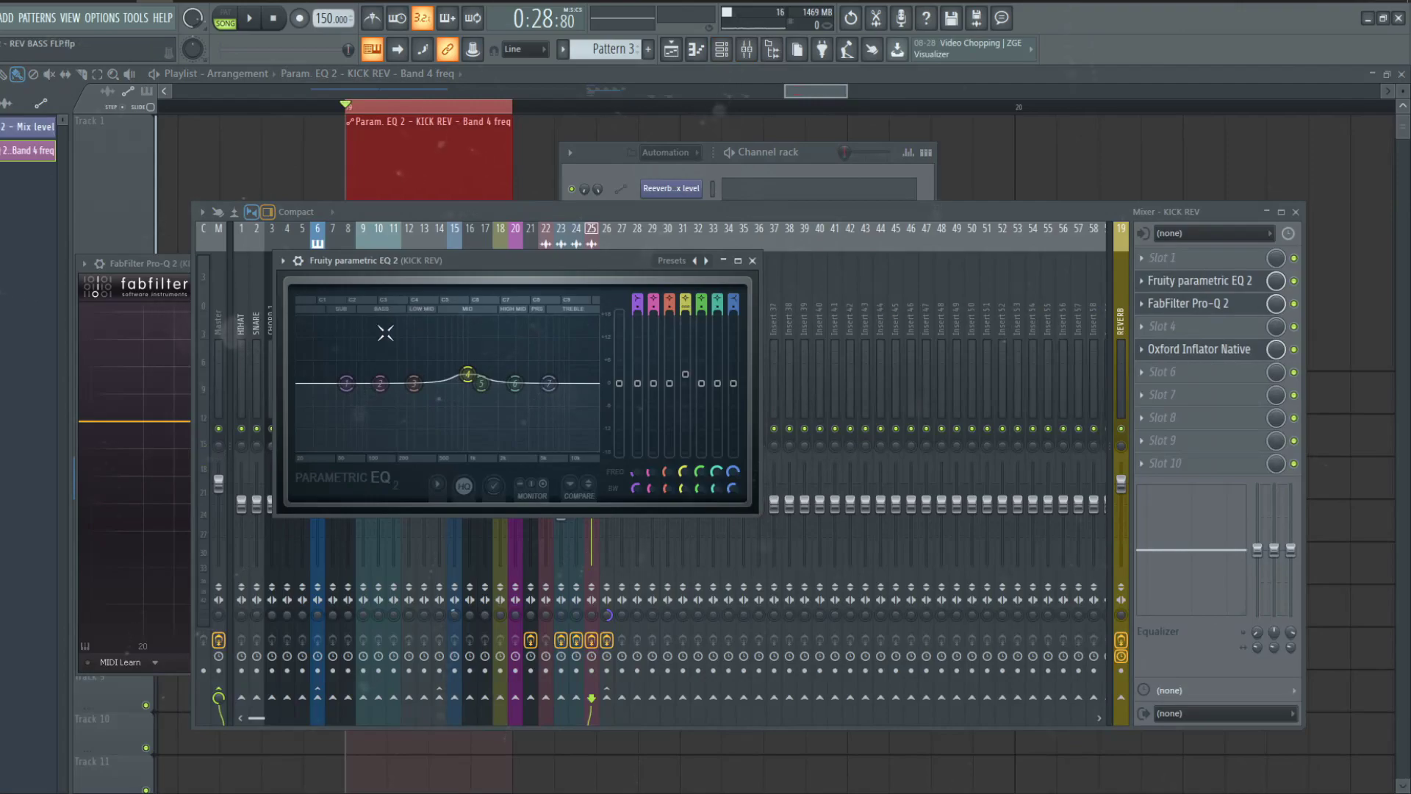
- Boost Parametric EQ band 1 and move band 2 to about 130 Hz during playback
{"action": "key", "text": "space"}
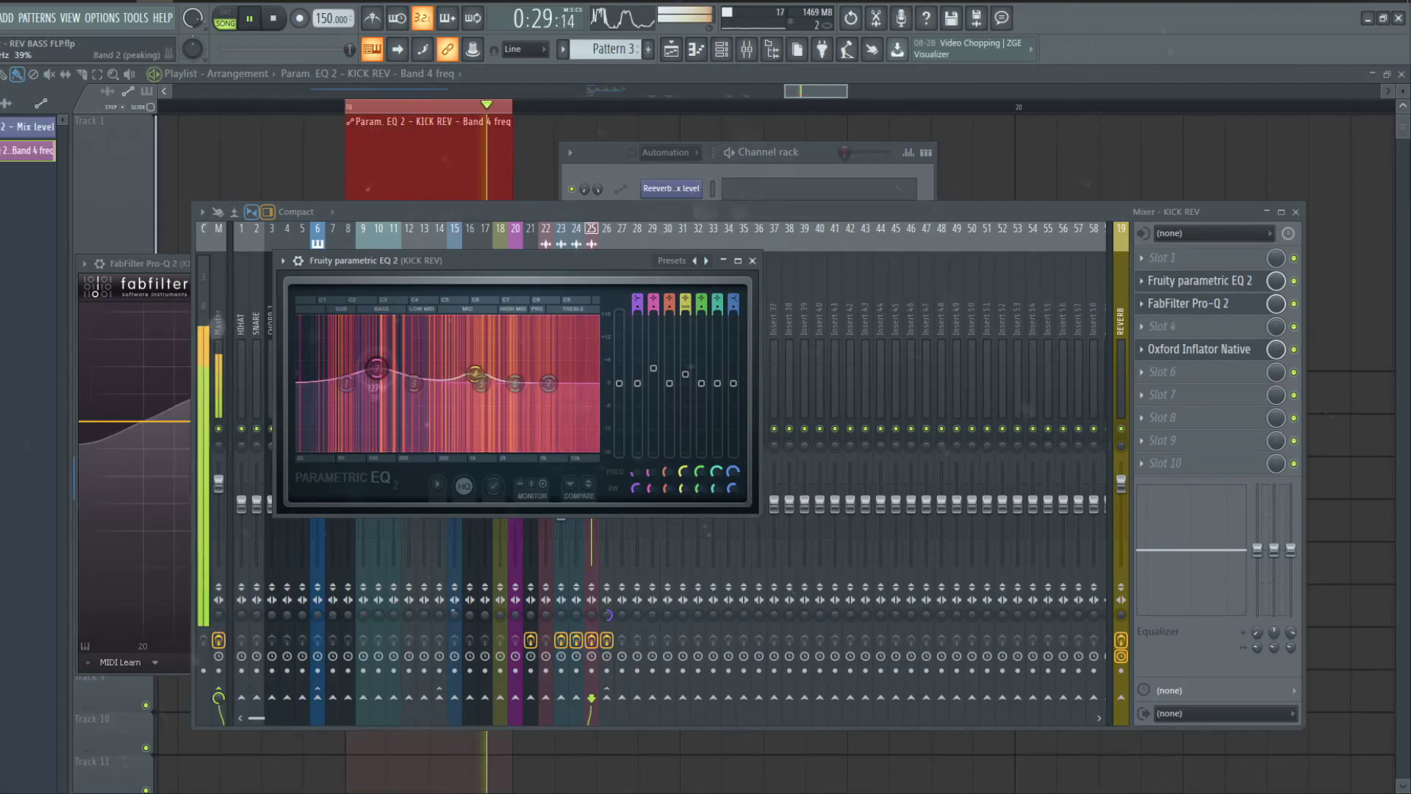
{"action": "left_click_drag", "start_coordinate": [345, 382], "coordinate": [337, 369]}
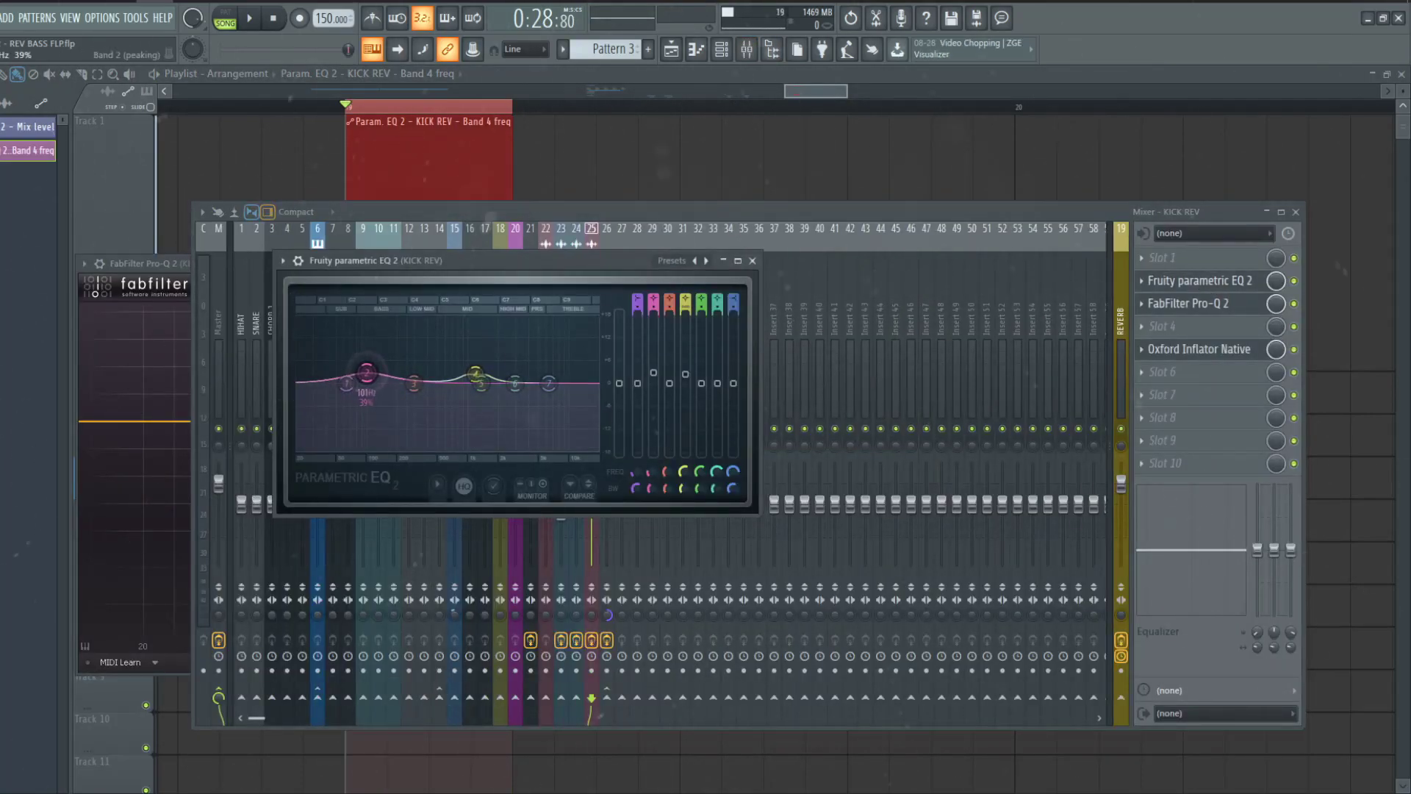
{"action": "left_click_drag", "start_coordinate": [365, 374], "coordinate": [378, 375]}
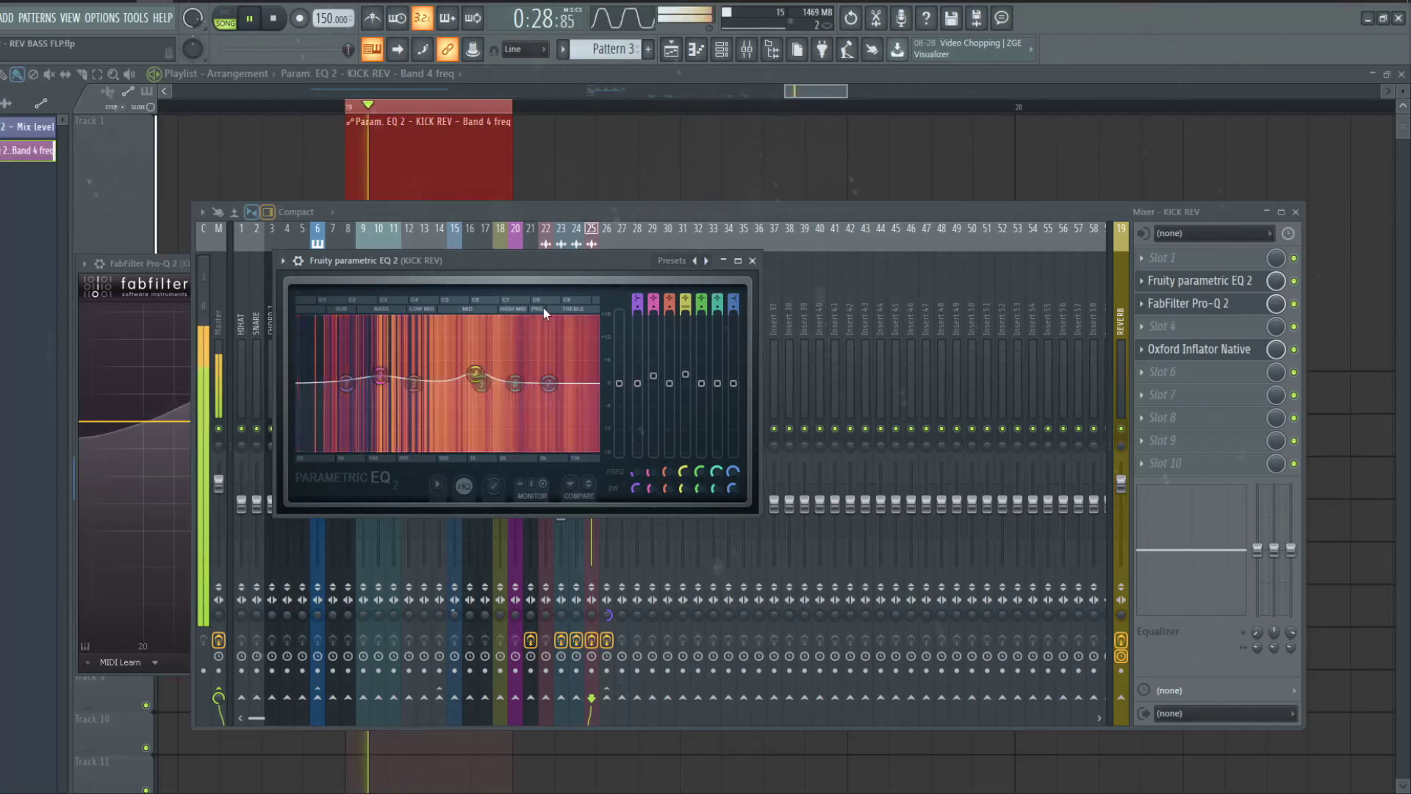
{"action": "key", "text": "space"}
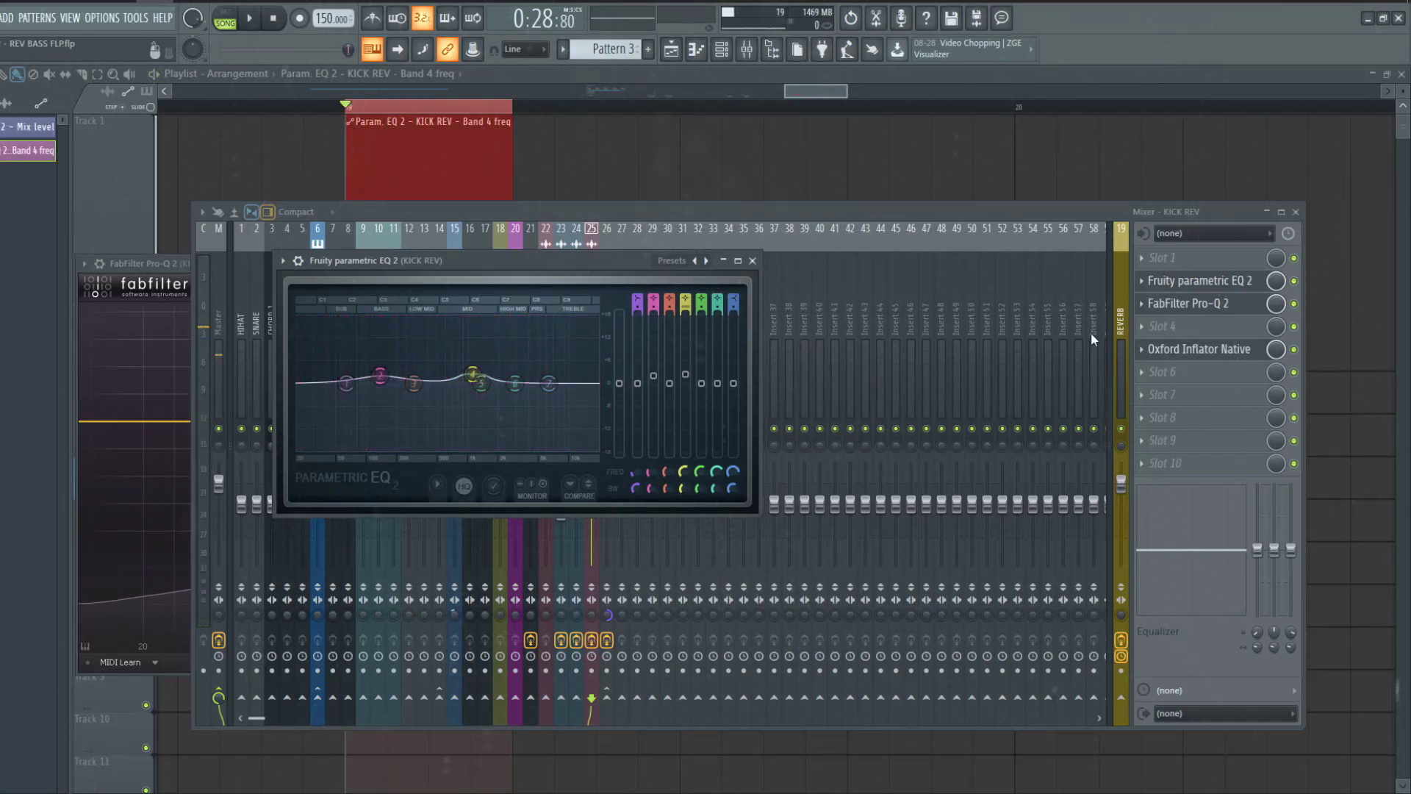
{"action": "key", "text": "F5"}
{"action": "key", "text": "space"}
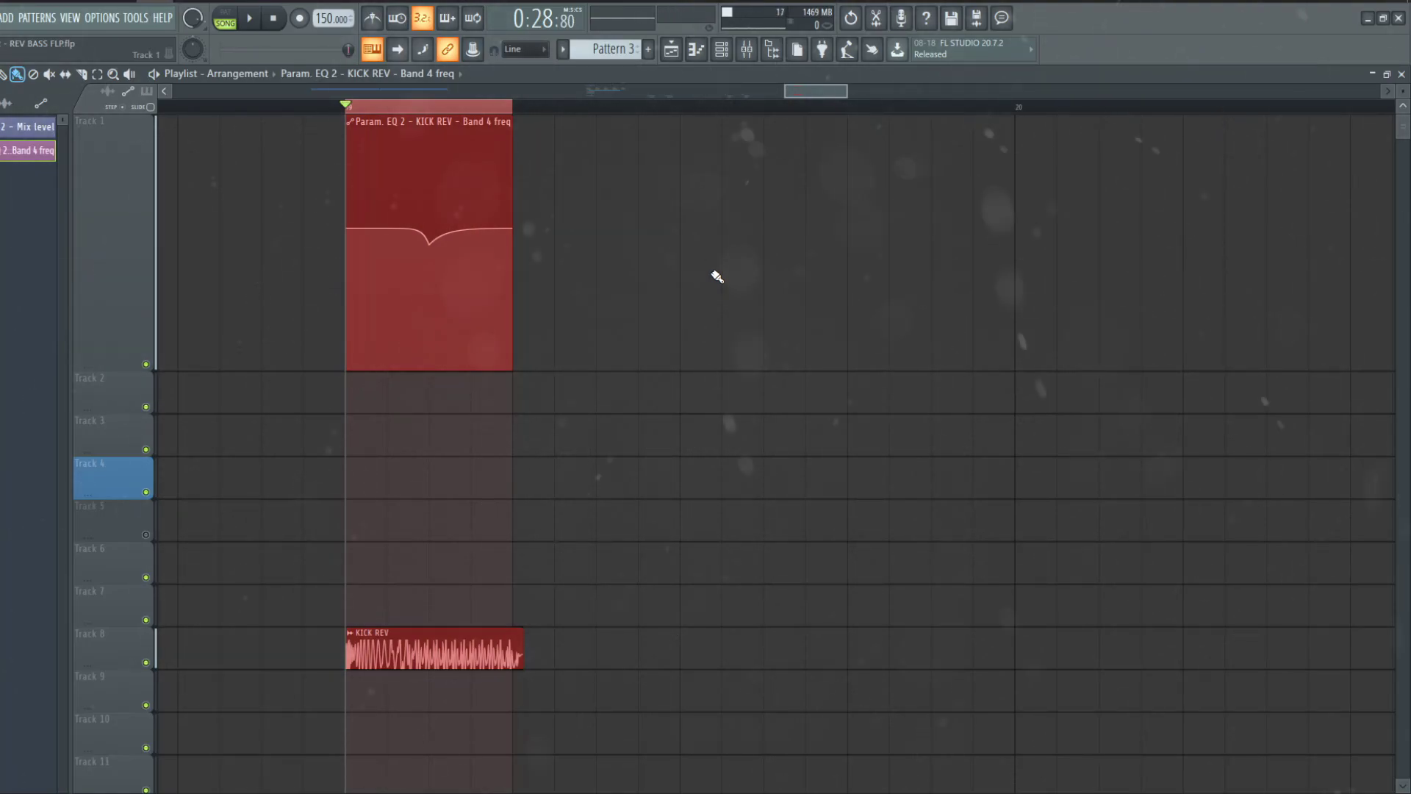
{"action": "scroll", "coordinate": [709, 276], "scroll_direction": "down", "scroll_amount": 3}
{"action": "scroll", "coordinate": [709, 277], "scroll_direction": "down", "scroll_amount": 3}
- Play the loop from the clip start to hear the flattened Band 4 frequency dip
{"action": "key", "text": "space"}
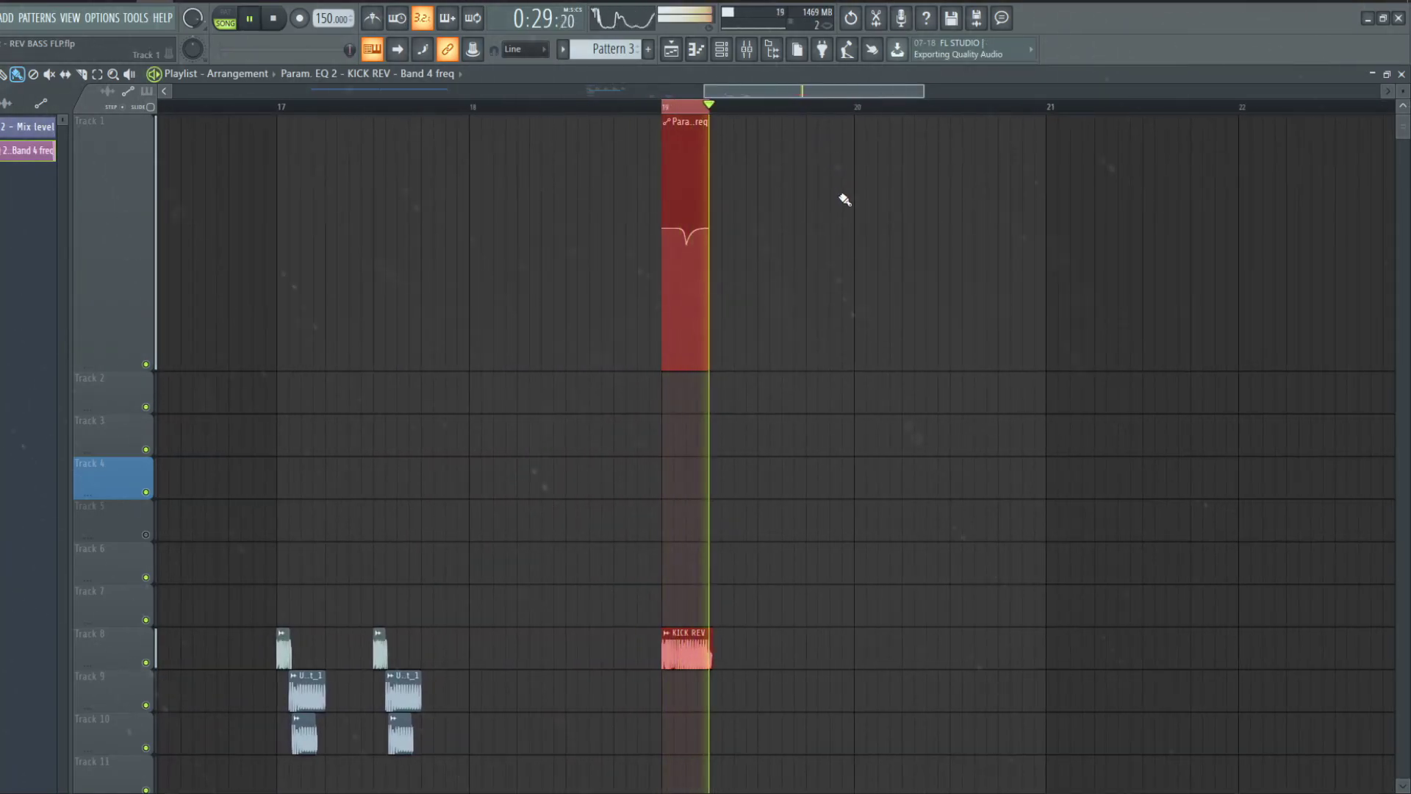
{"action": "scroll", "coordinate": [844, 199], "scroll_direction": "up", "scroll_amount": 3}
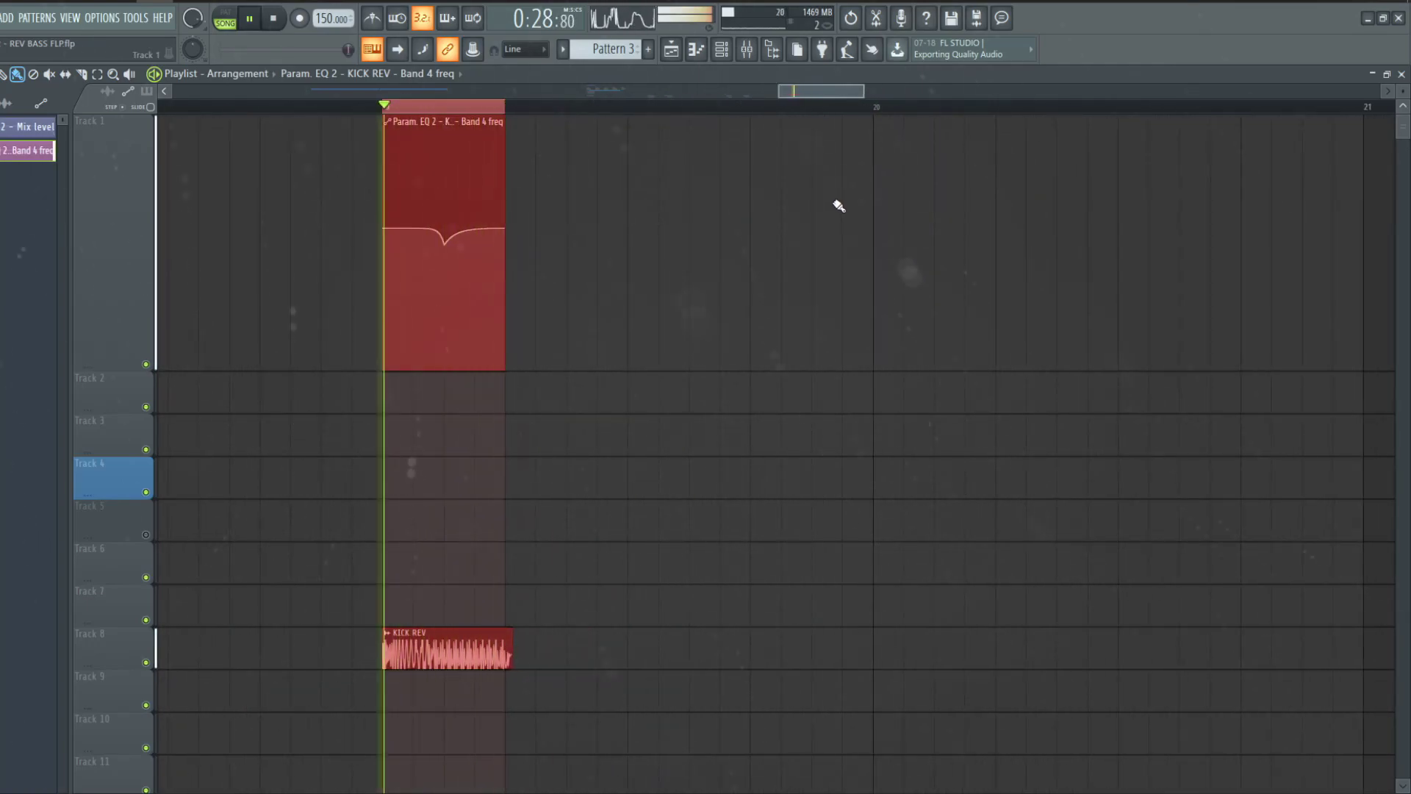
{"action": "scroll", "coordinate": [838, 206], "scroll_direction": "down", "scroll_amount": 3}
{"action": "key", "text": "space"}
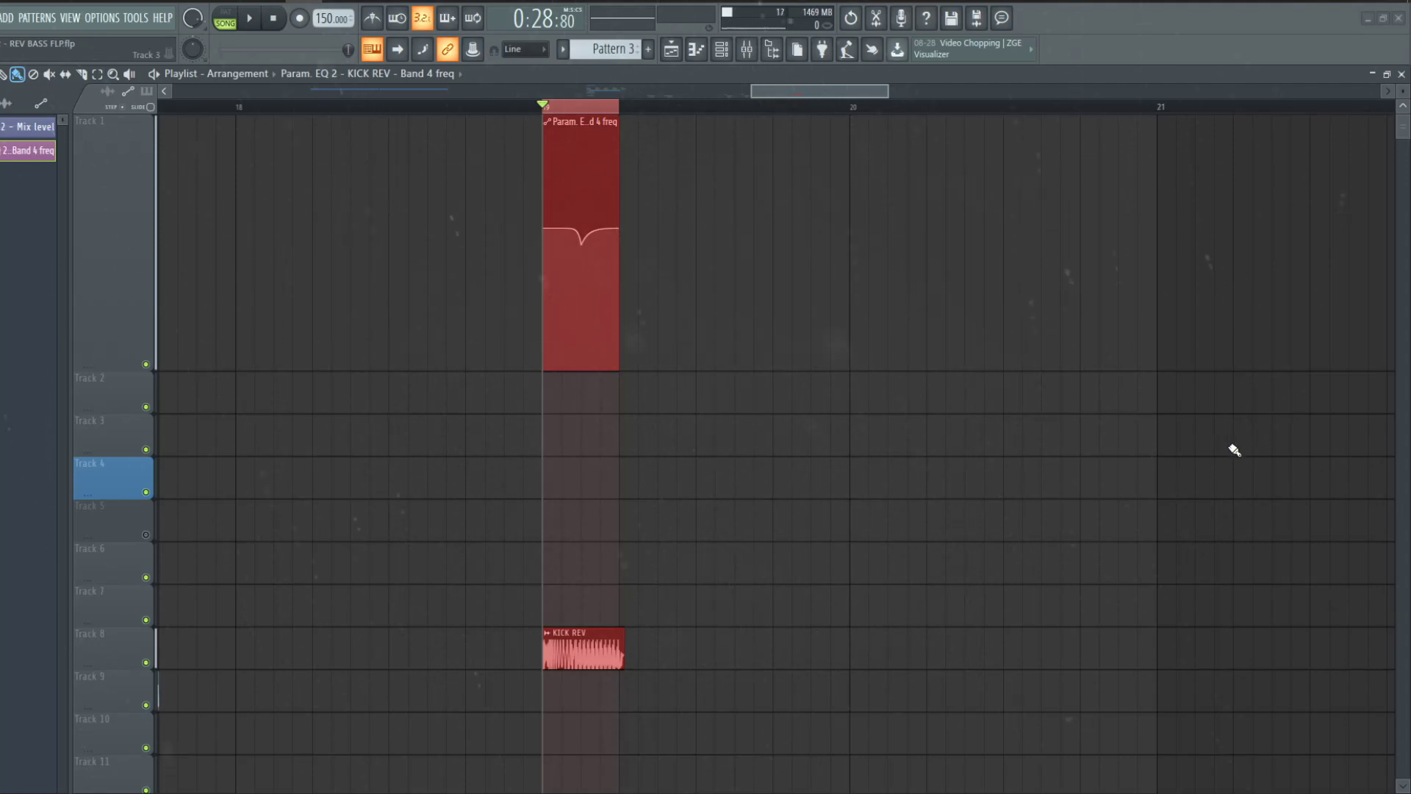
{"action": "scroll", "coordinate": [836, 276], "scroll_direction": "up", "scroll_amount": 3}
{"action": "scroll", "coordinate": [444, 441], "scroll_direction": "down", "scroll_amount": 3}
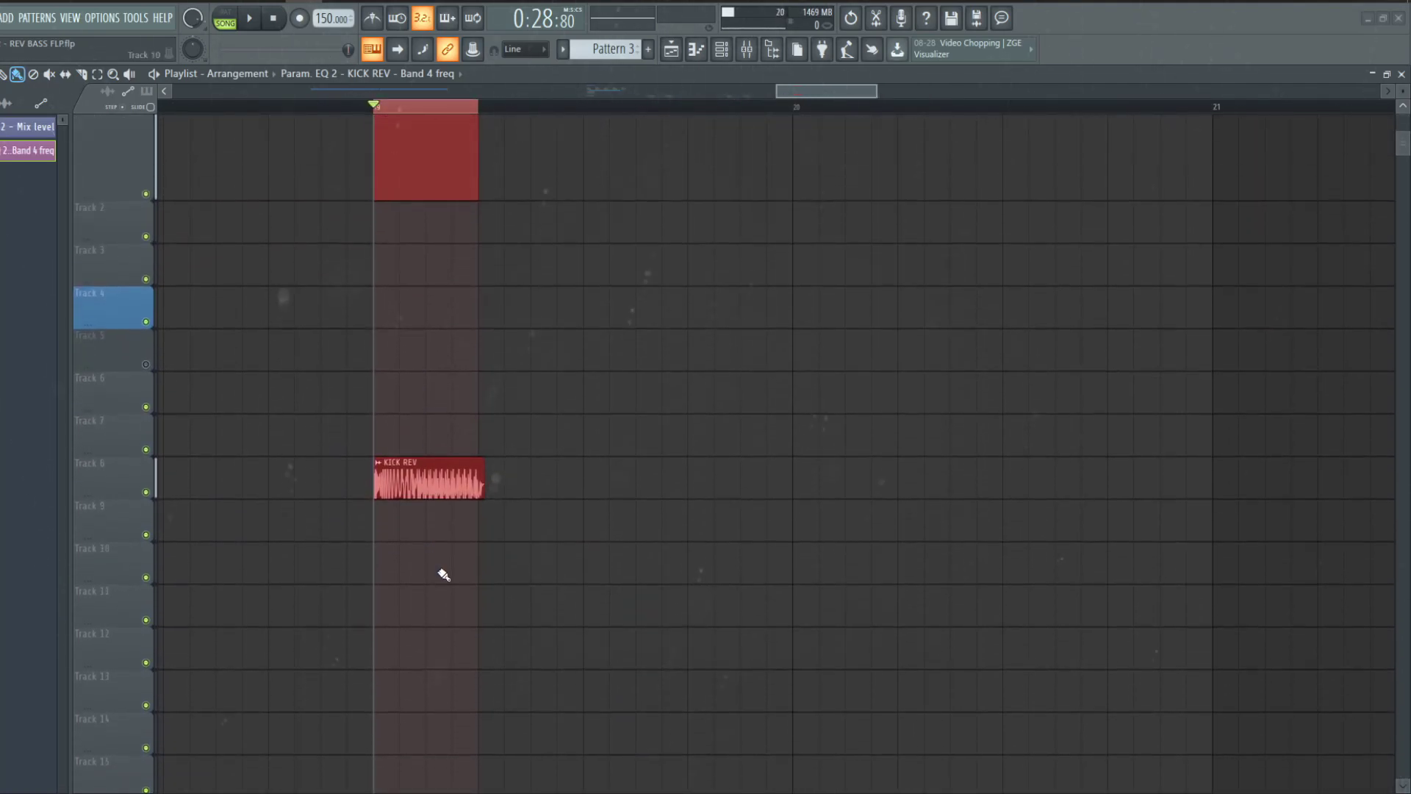
{"action": "scroll", "coordinate": [441, 441], "scroll_direction": "up", "scroll_amount": 3}
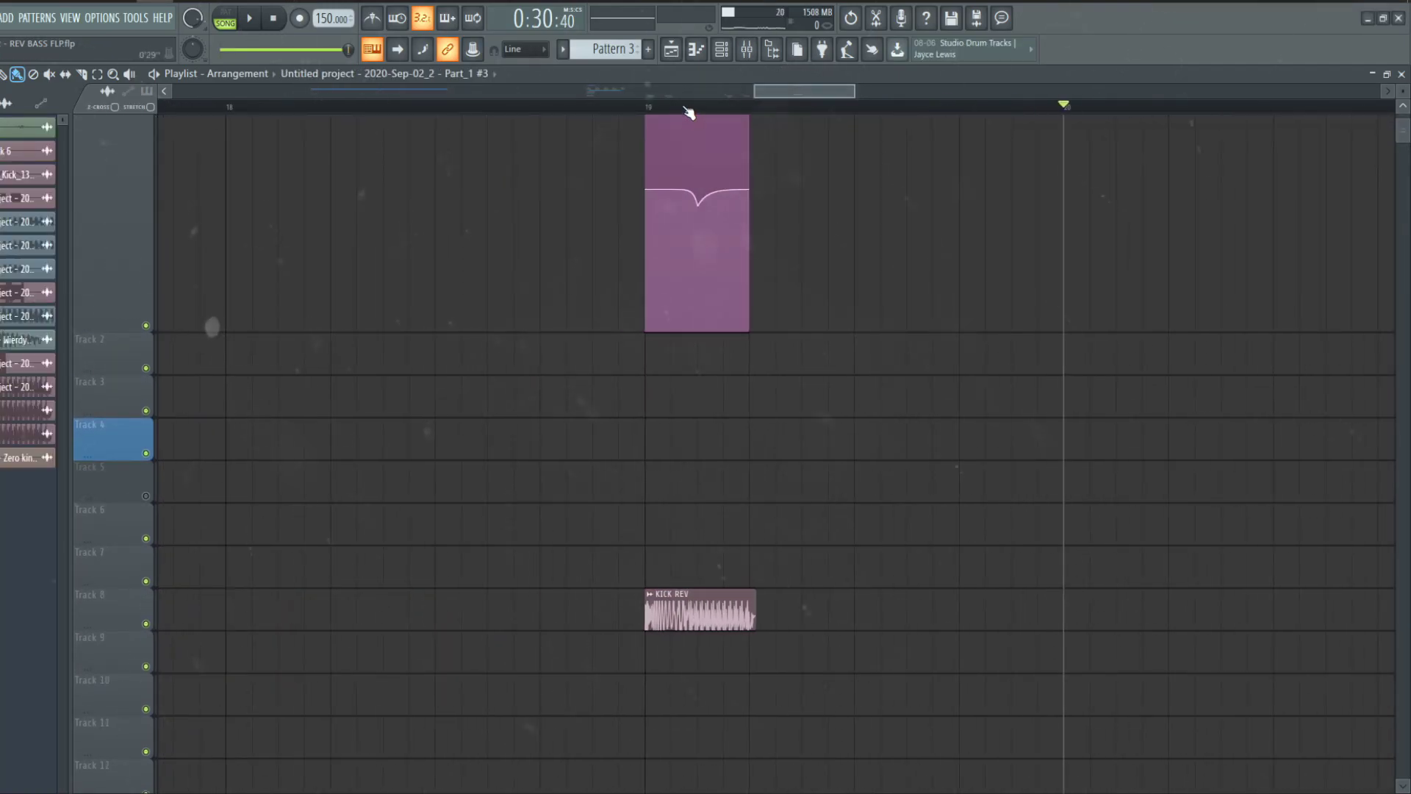
{"action": "left_click", "coordinate": [687, 112]}
{"action": "scroll", "coordinate": [827, 408], "scroll_direction": "up", "scroll_amount": 3}
{"action": "scroll", "coordinate": [552, 419], "scroll_direction": "down", "scroll_amount": 3}
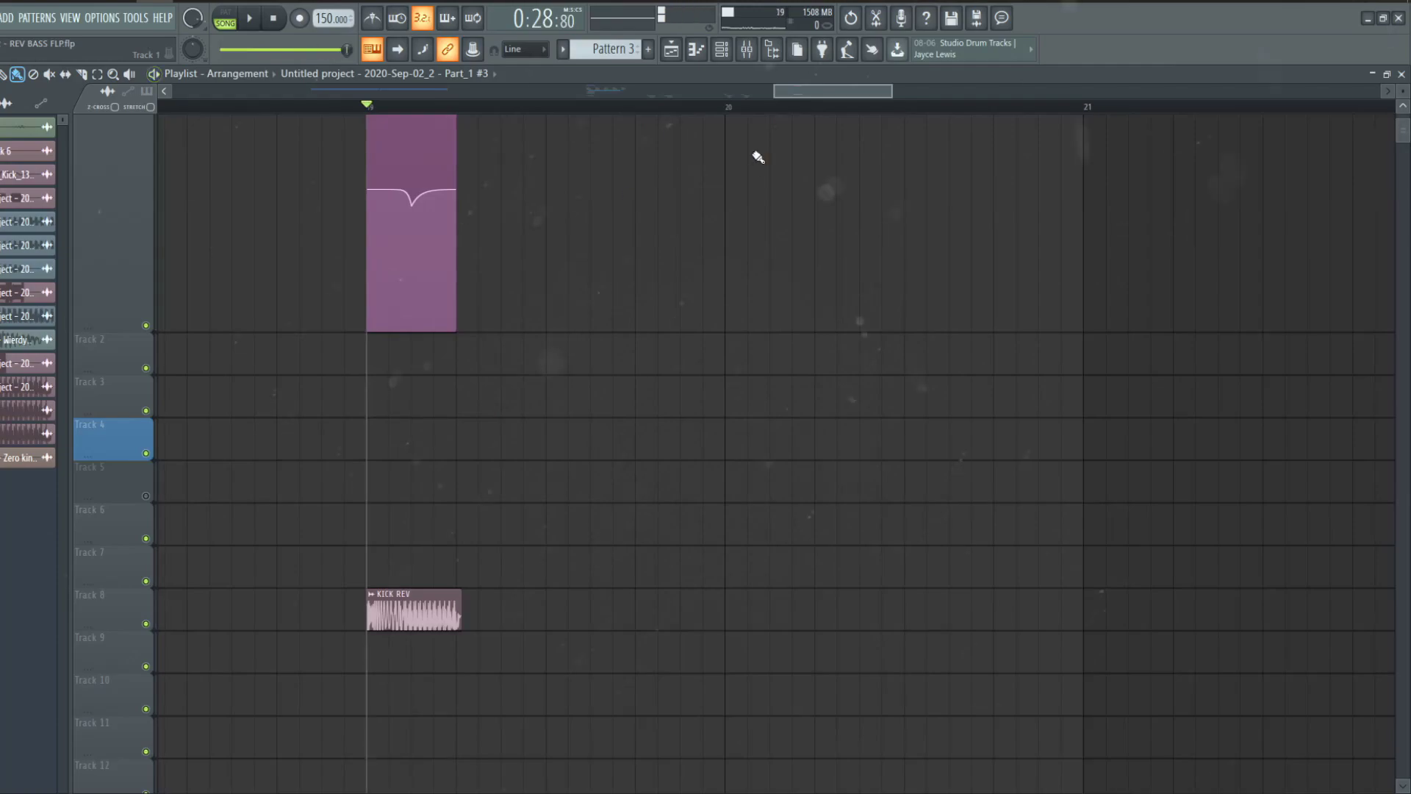
{"action": "key", "text": "space"}
{"action": "scroll", "coordinate": [505, 255], "scroll_direction": "up", "scroll_amount": 4}
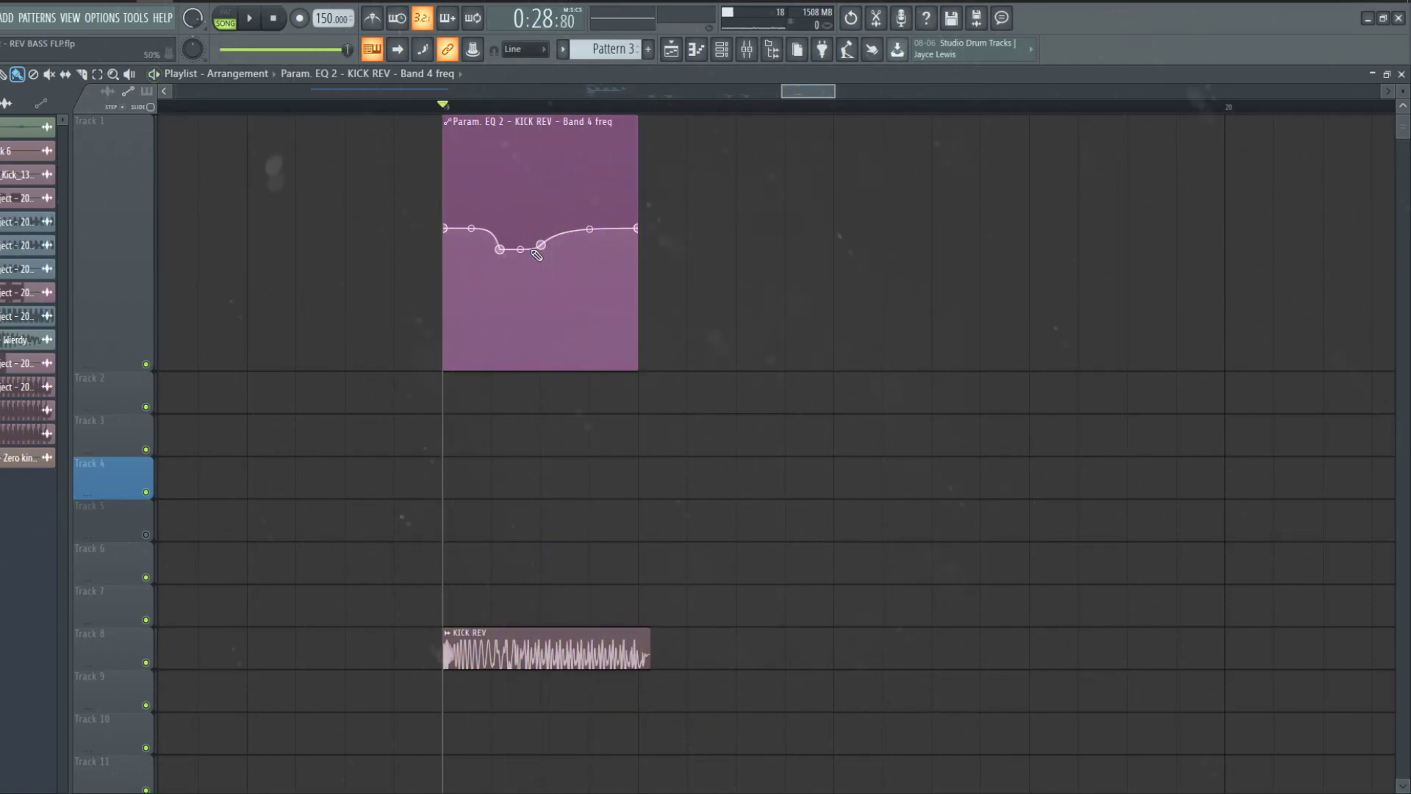
{"action": "scroll", "coordinate": [539, 206], "scroll_direction": "down", "scroll_amount": 2}
- Select the clips' time range and load Fruity Reeverb 2 onto KICK REV's effect chain
{"action": "left_click_drag", "start_coordinate": [496, 106], "coordinate": [674, 121]}
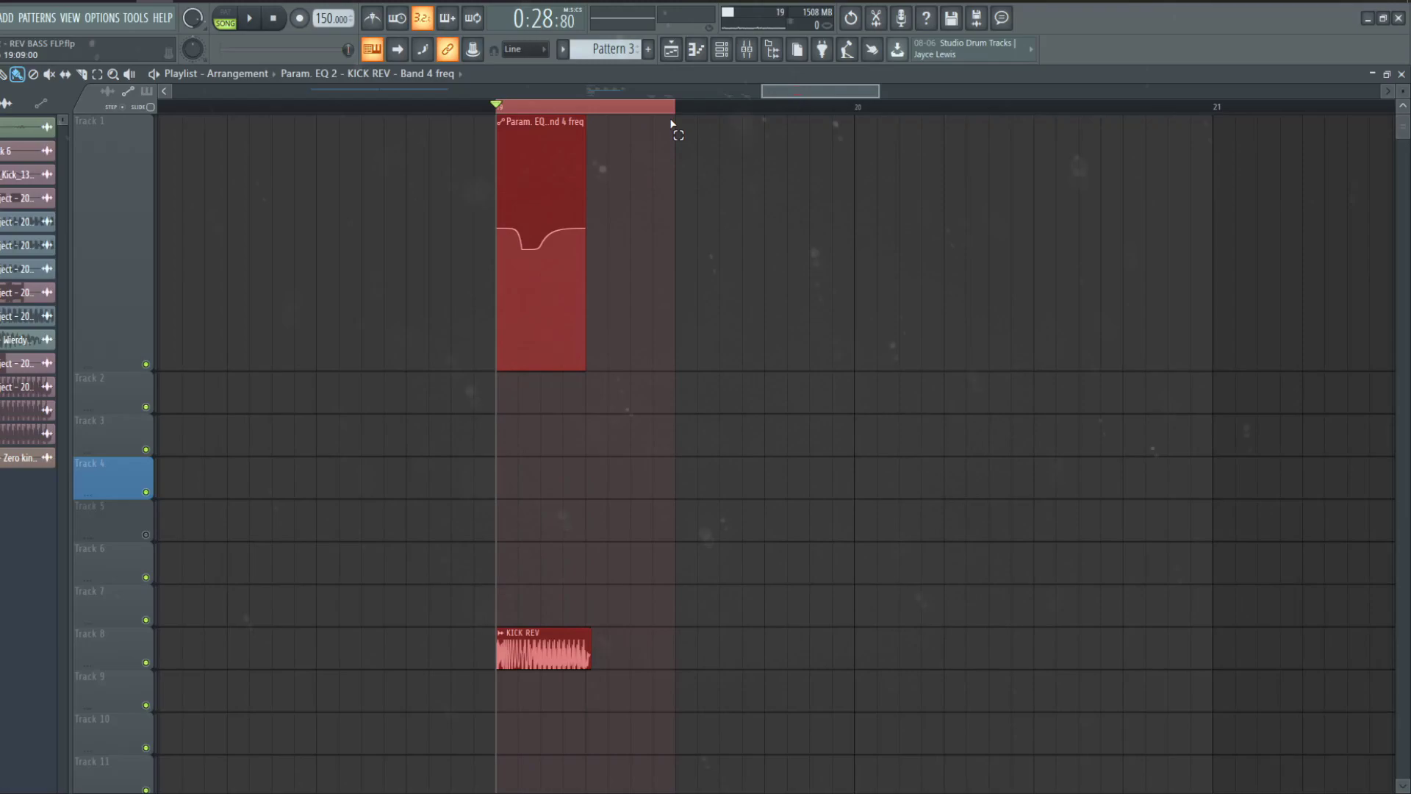
{"action": "left_click", "coordinate": [748, 49]}
{"action": "left_click", "coordinate": [594, 309]}
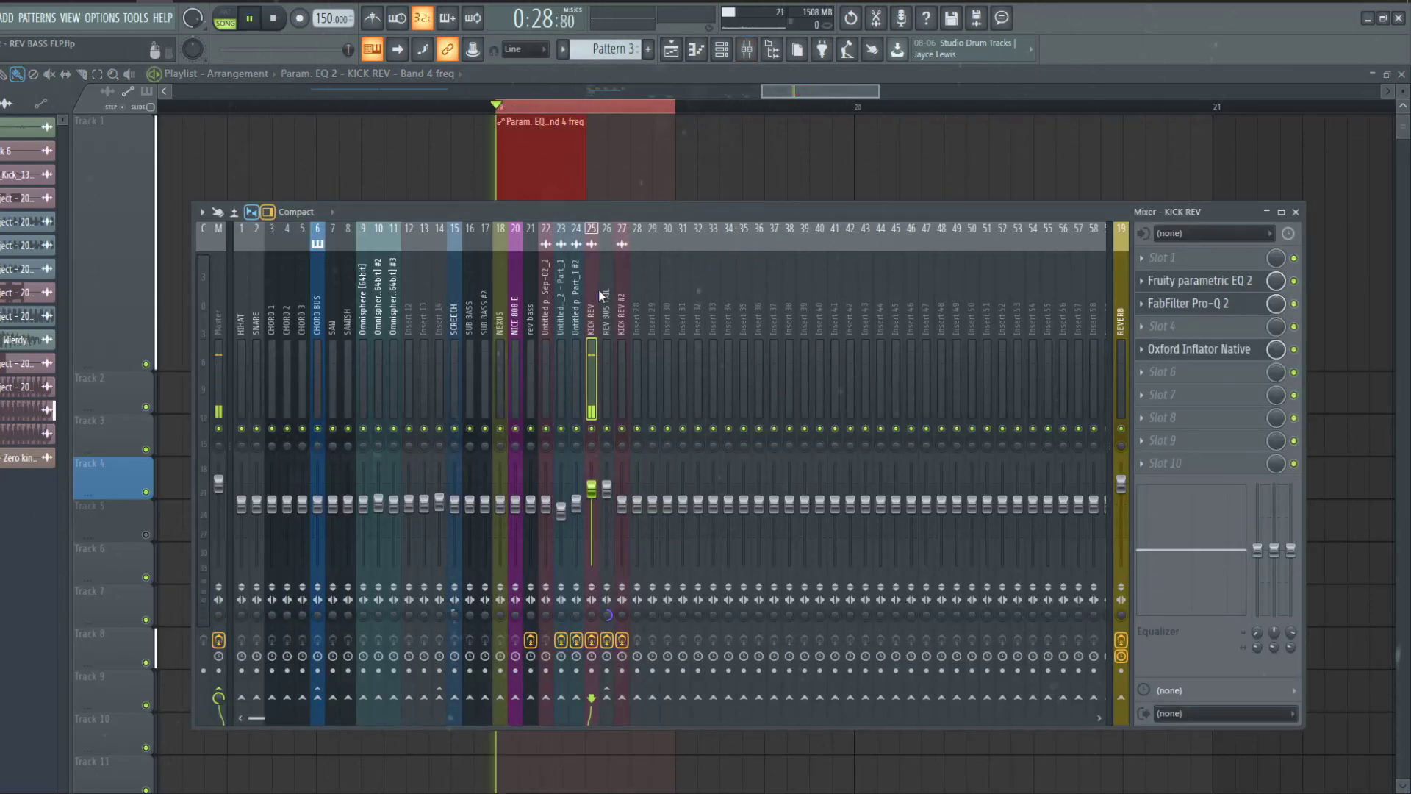
{"action": "scroll", "coordinate": [1158, 370], "scroll_direction": "down", "scroll_amount": 1}
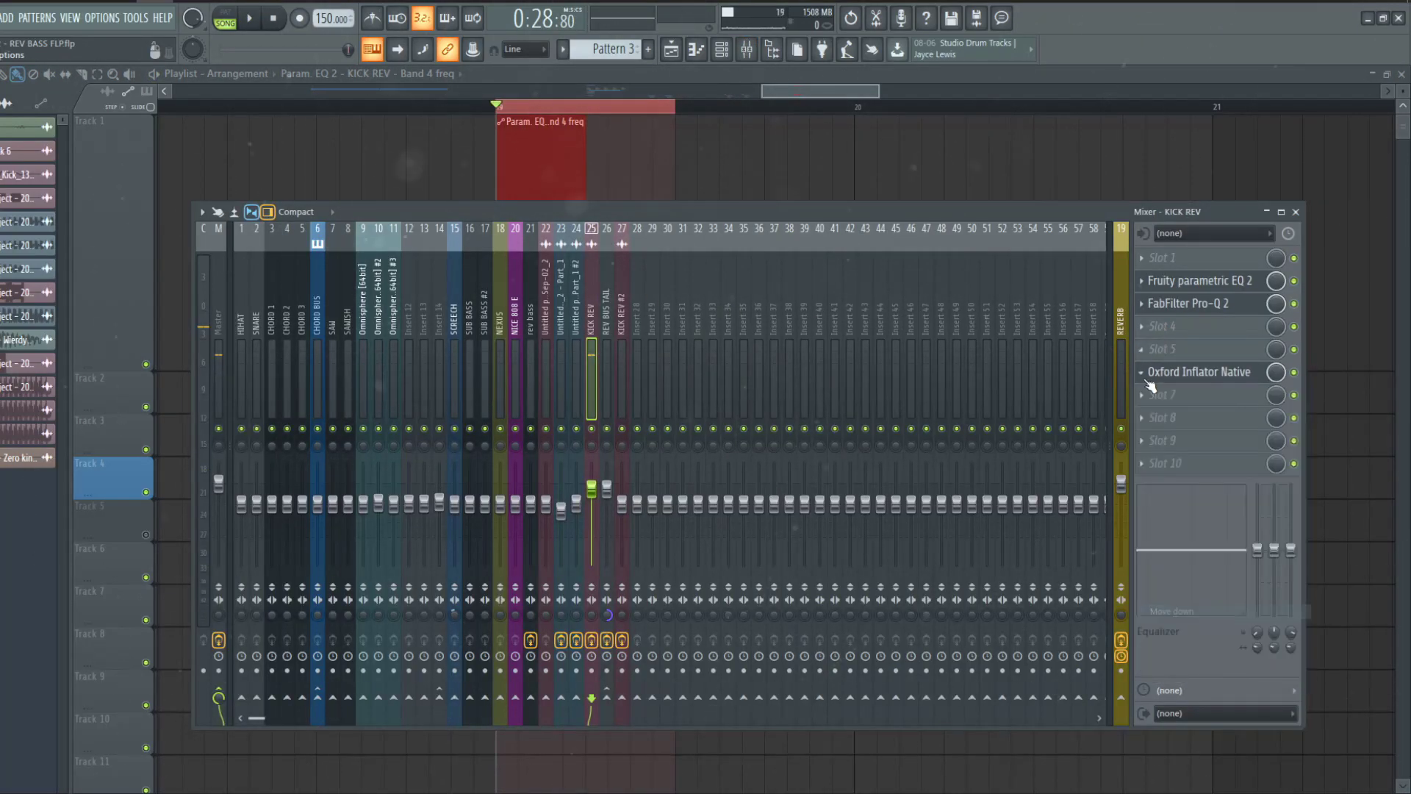
{"action": "left_click", "coordinate": [1147, 371]}
{"action": "left_click", "coordinate": [774, 611]}
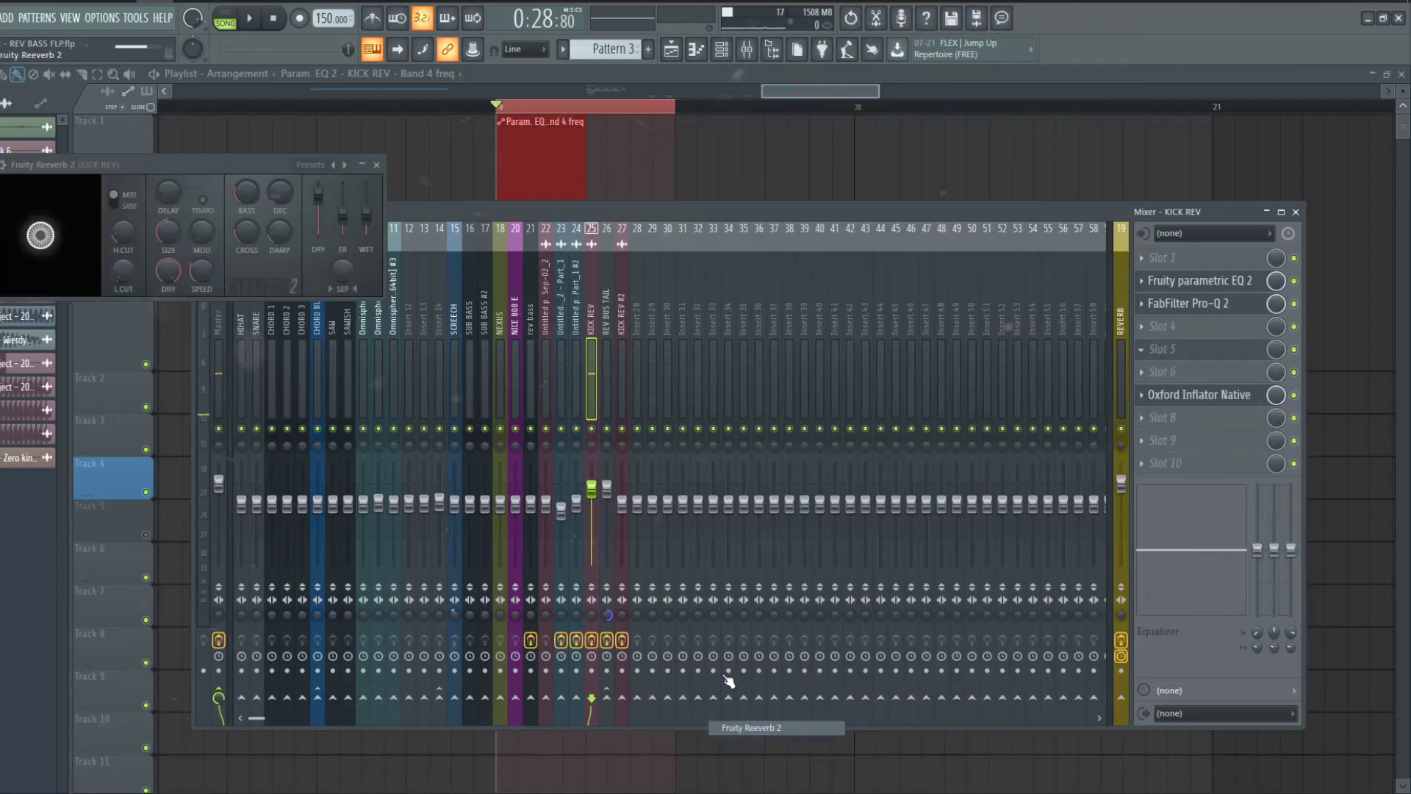
- Audition Fruity Reeverb 2 during playback and open its mix level options
{"action": "key", "text": "space"}
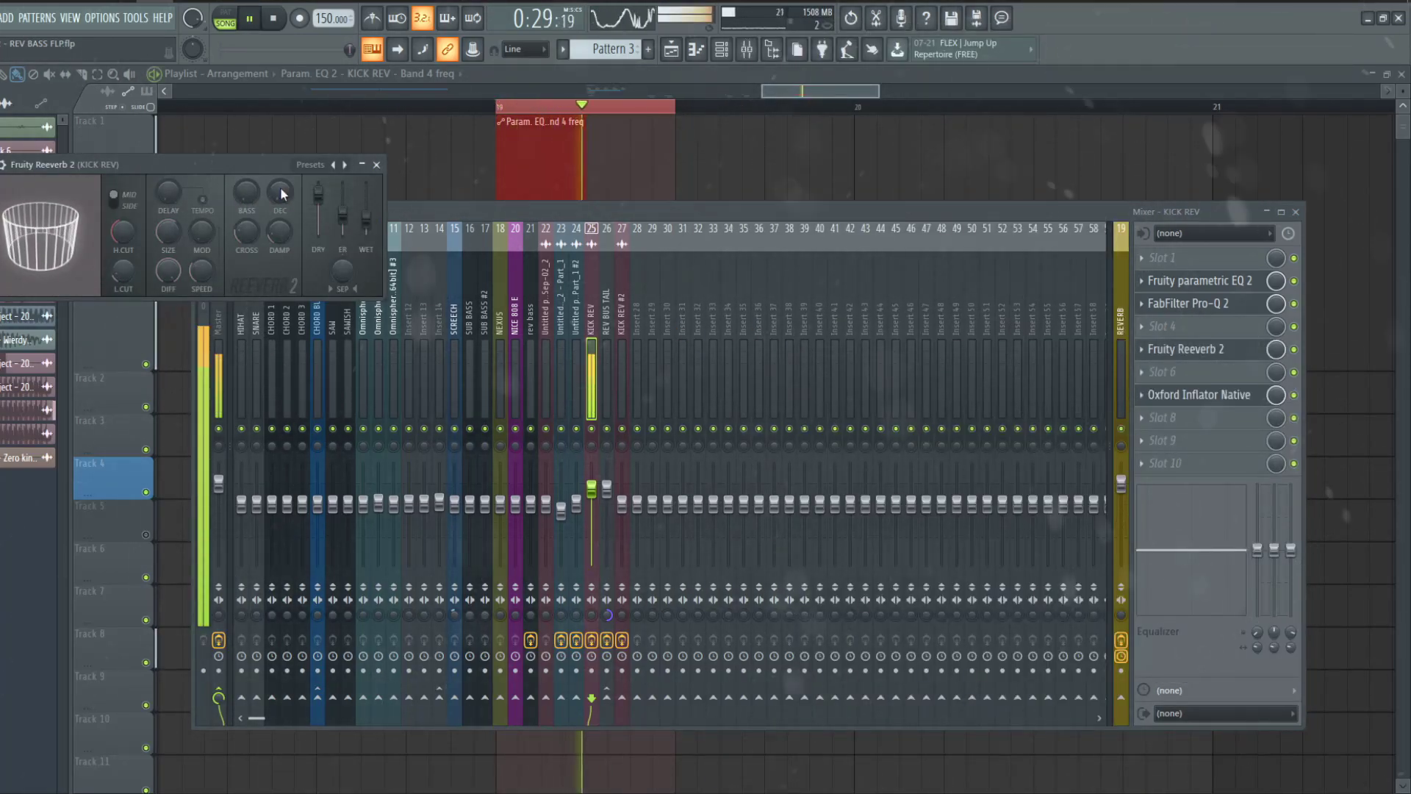
{"action": "key", "text": "space"}
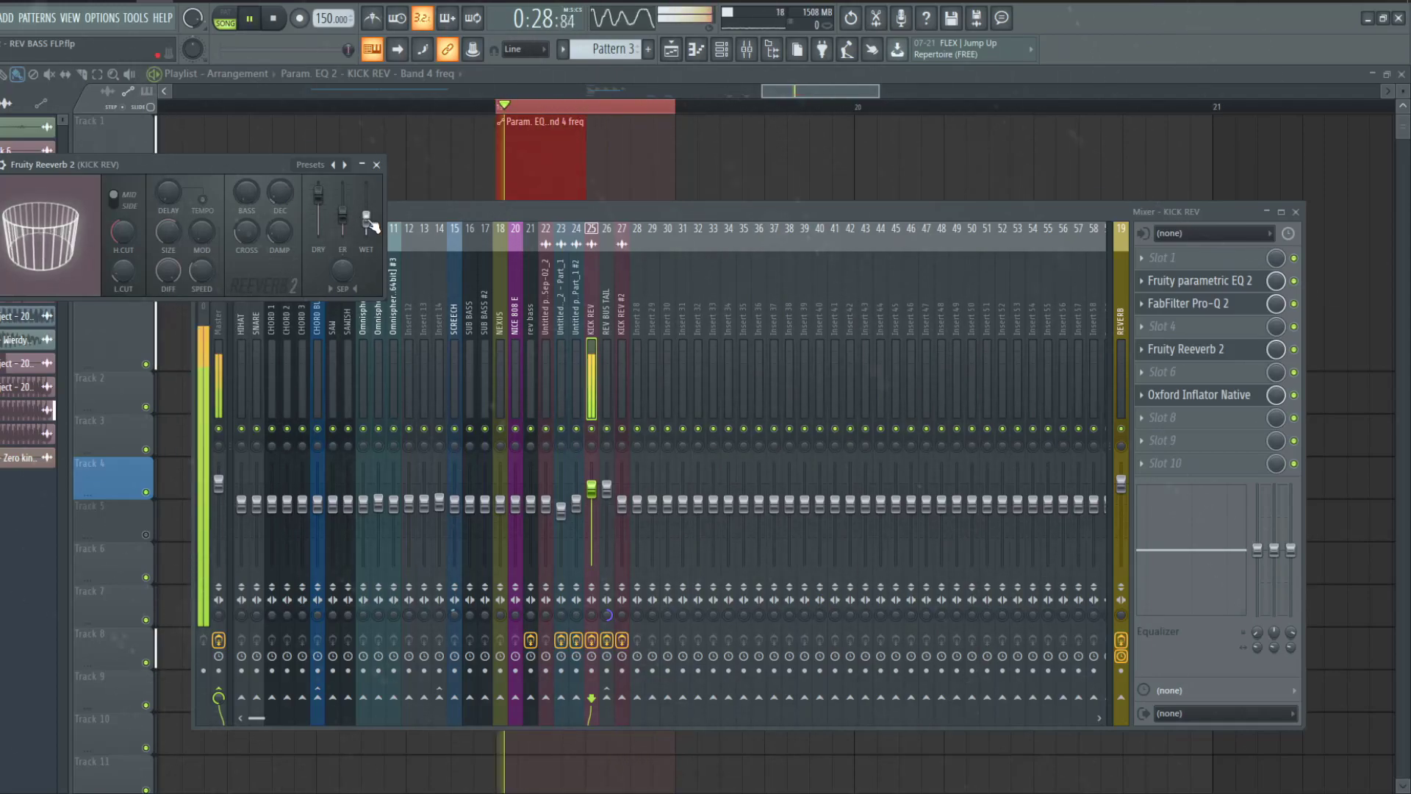
{"action": "left_click", "coordinate": [836, 211]}
{"action": "right_click", "coordinate": [1277, 349]}
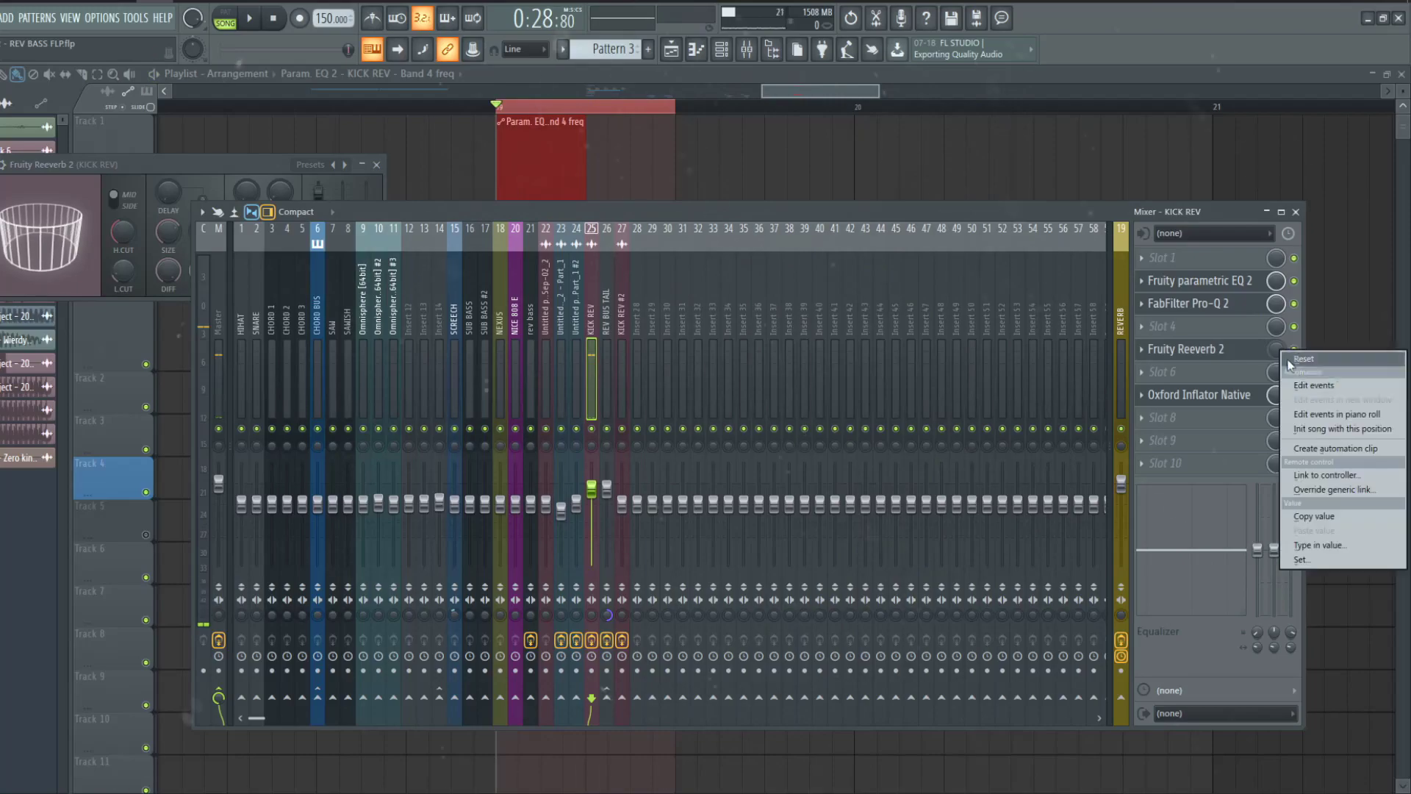
- Create a reverb mix automation clip with a rise, a low end point, and a bent fall
{"action": "left_click", "coordinate": [1336, 447]}
{"action": "left_click", "coordinate": [592, 399]}
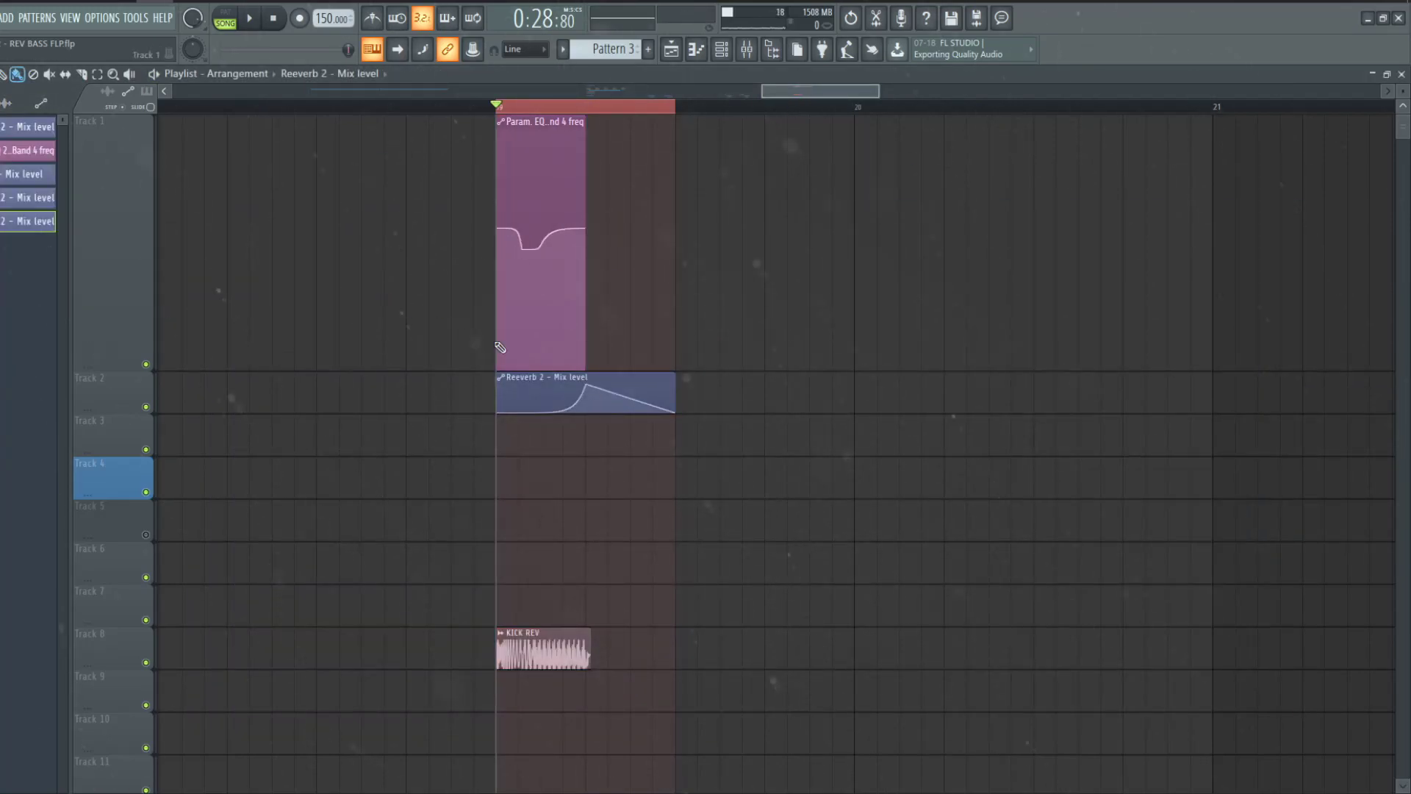
{"action": "key", "text": "space"}
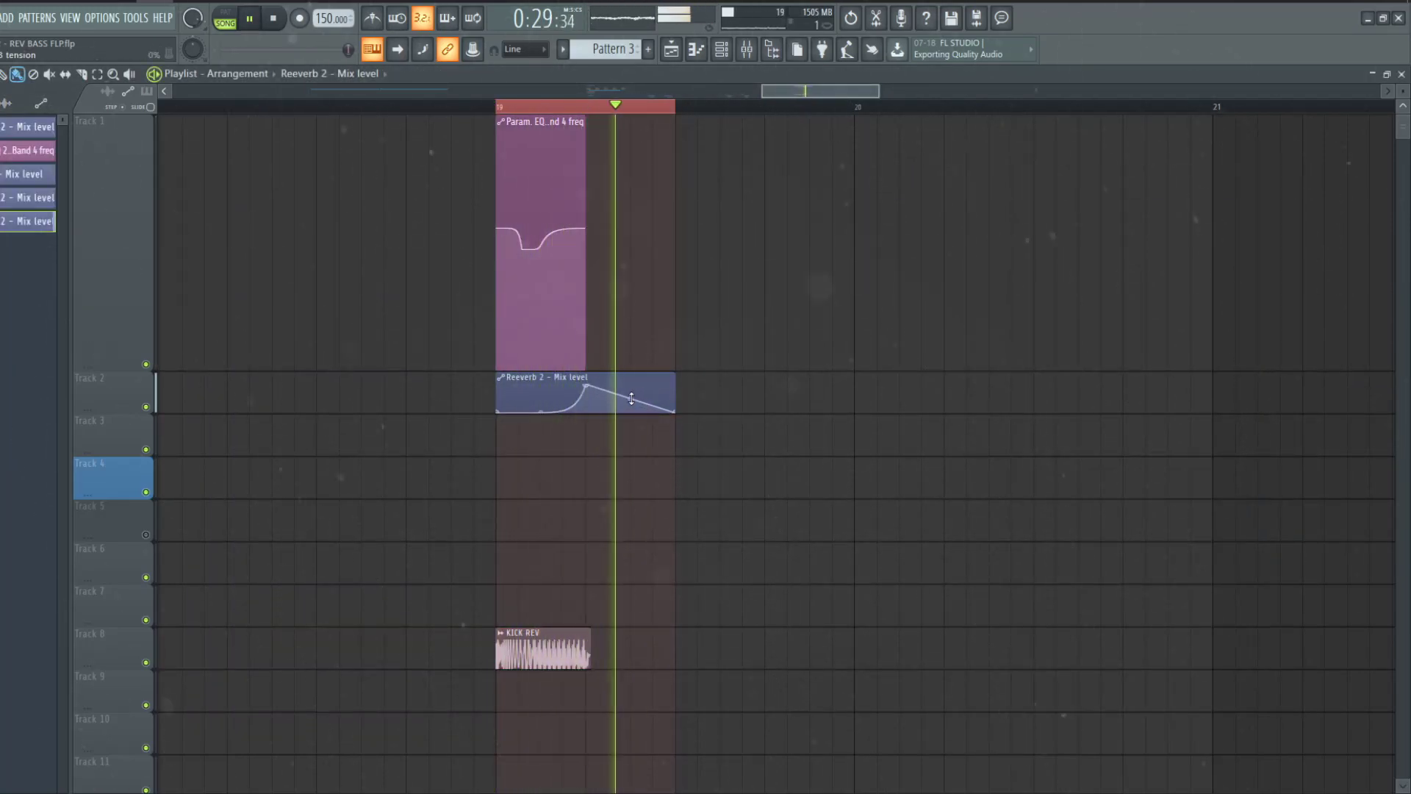
{"action": "left_click", "coordinate": [642, 413]}
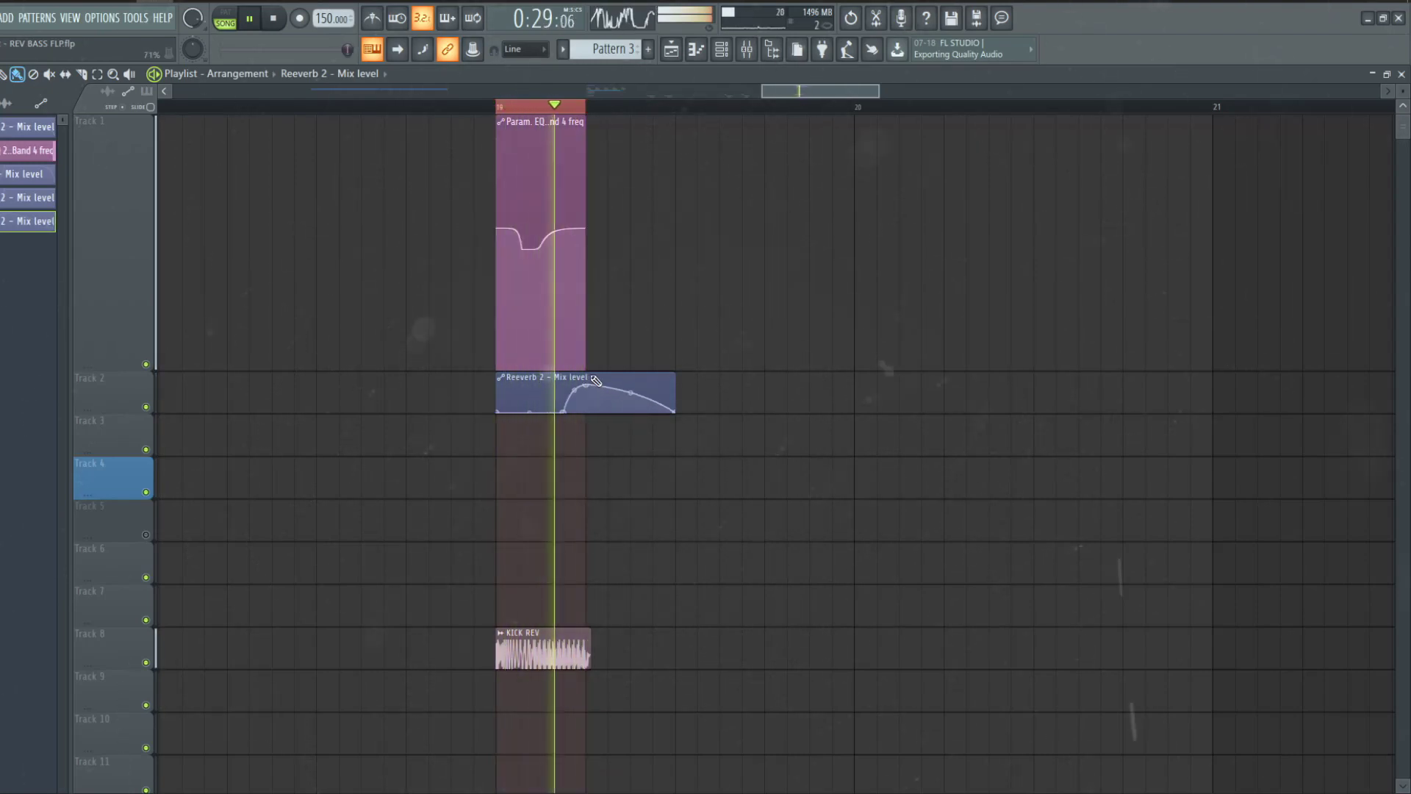
{"action": "left_click_drag", "start_coordinate": [595, 402], "coordinate": [632, 400]}
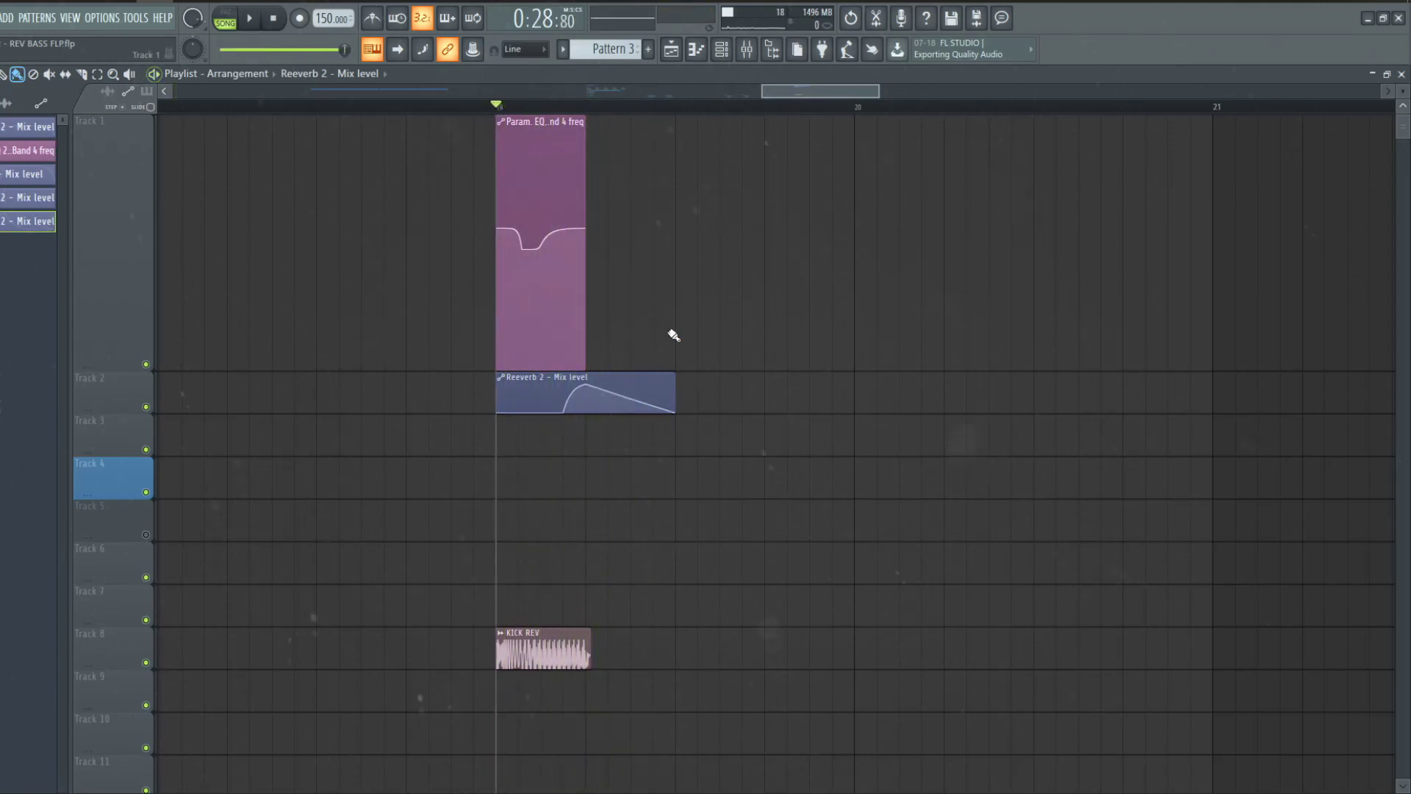
- Undo the last Reeverb 2 knob change in the plugin window and stop playback
{"action": "left_click", "coordinate": [747, 53]}
{"action": "left_click", "coordinate": [1187, 349]}
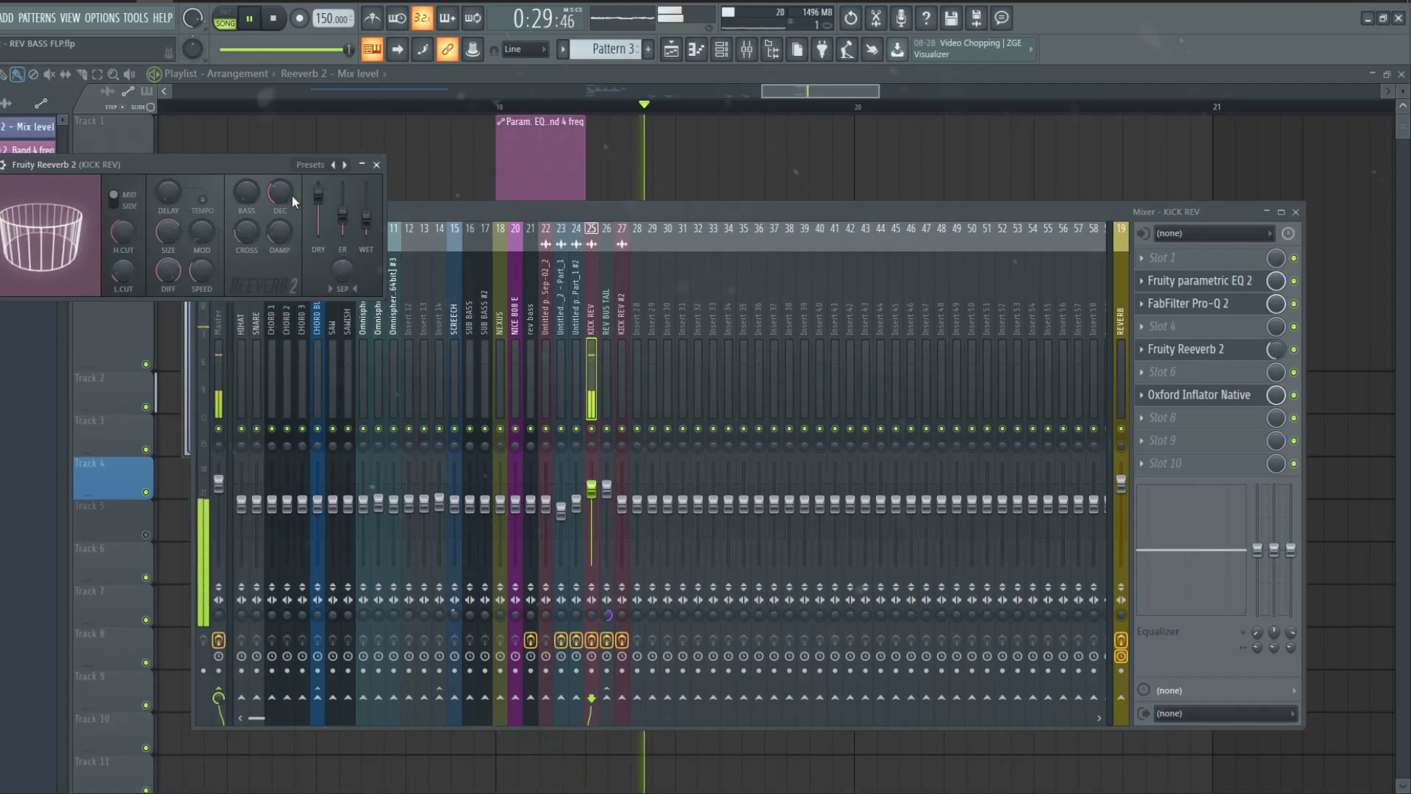
{"action": "key", "text": "ctrl+z"}
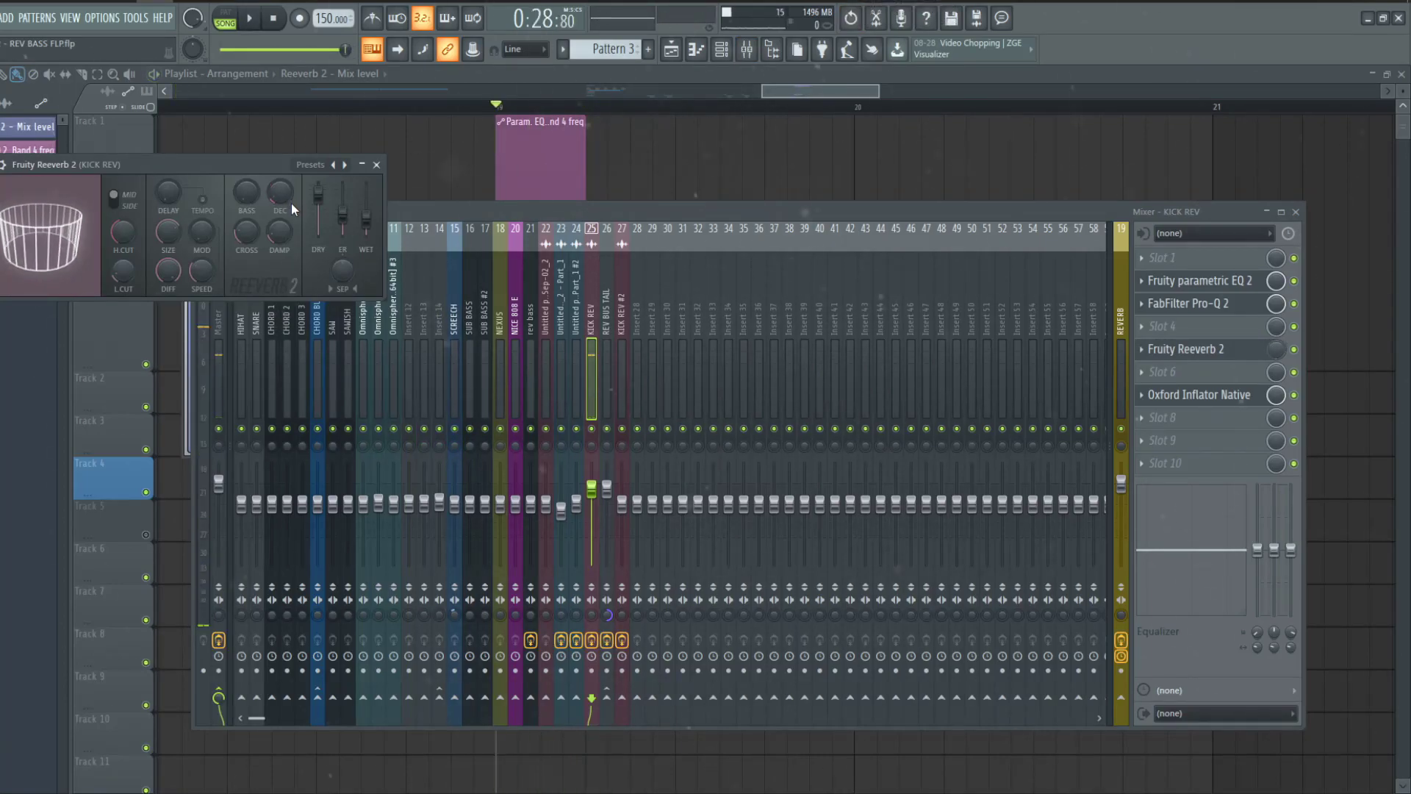
{"action": "key", "text": "space"}
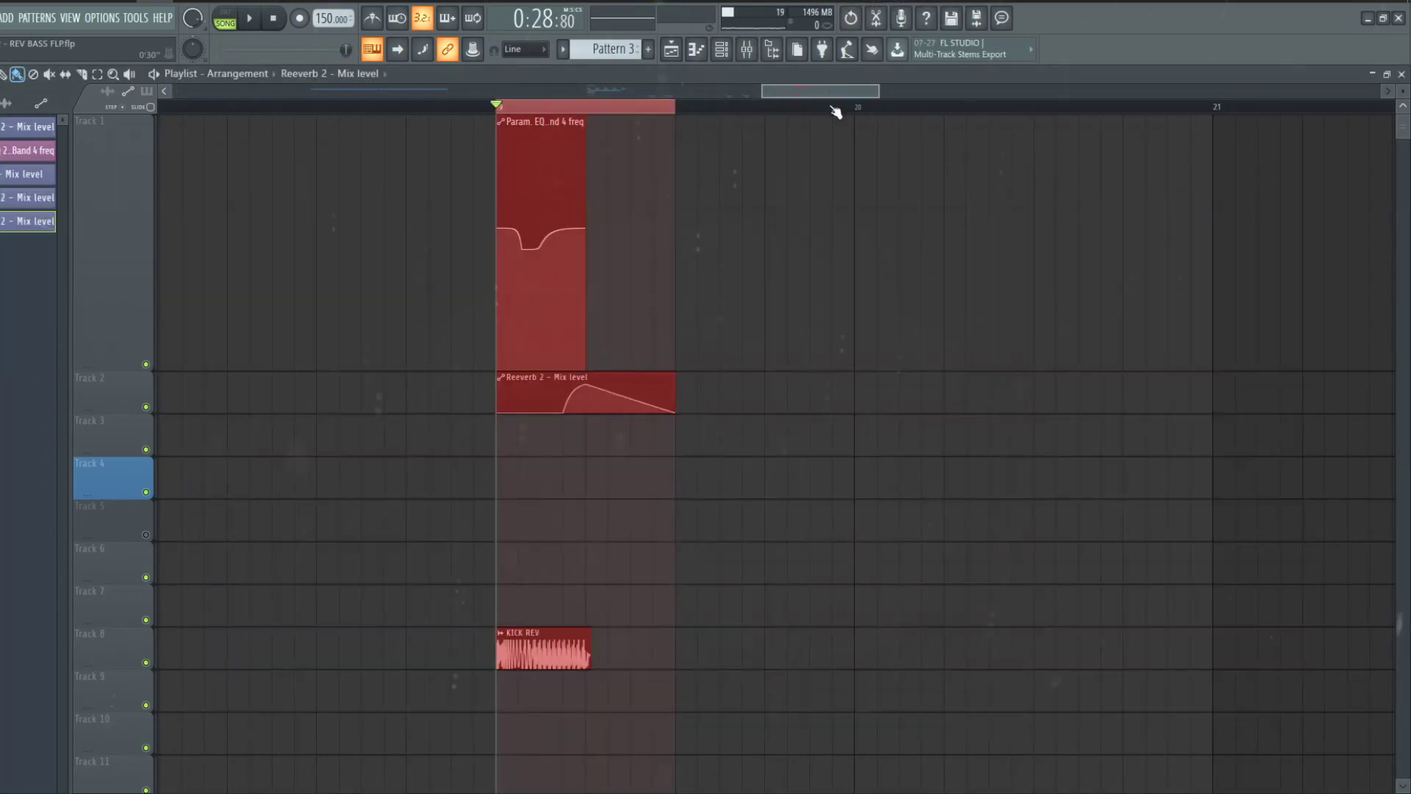
{"action": "scroll", "coordinate": [680, 518], "scroll_direction": "down", "scroll_amount": 3}
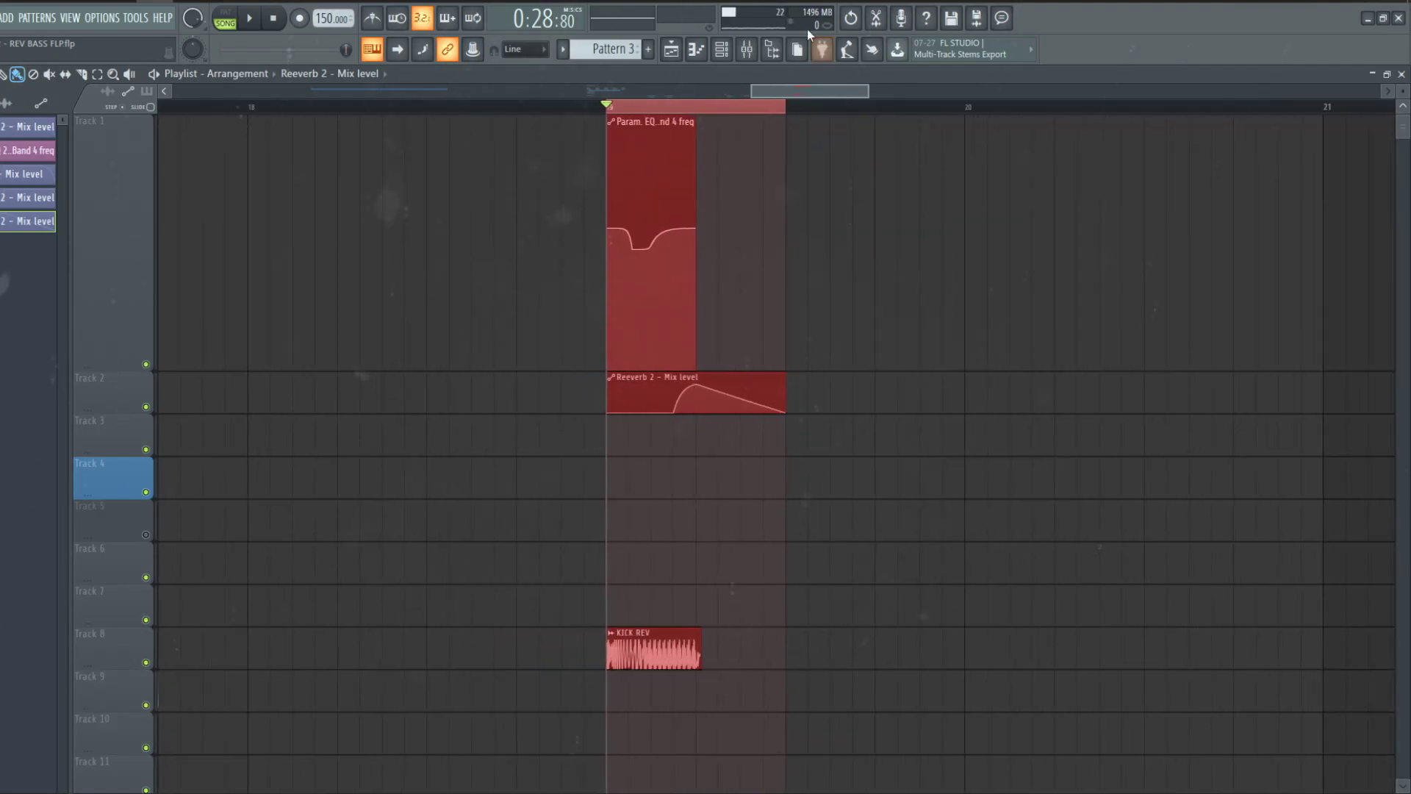
{"action": "key", "text": "F9"}
- Move the REV BASS audio clip down to Track 4 and duplicate it
{"action": "left_click", "coordinate": [1163, 280]}
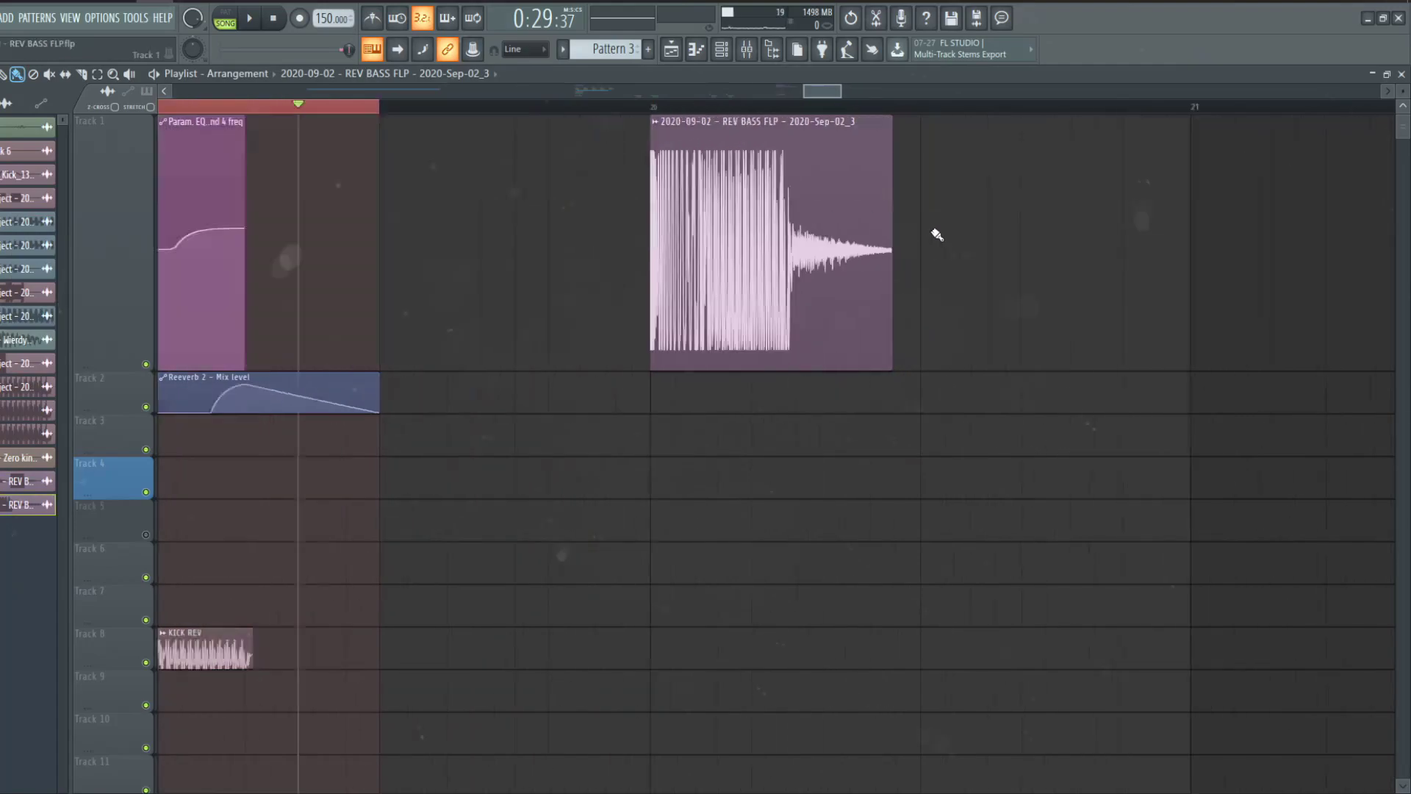
{"action": "scroll", "coordinate": [575, 229], "scroll_direction": "down", "scroll_amount": 3}
{"action": "left_click_drag", "start_coordinate": [497, 221], "coordinate": [436, 489]}
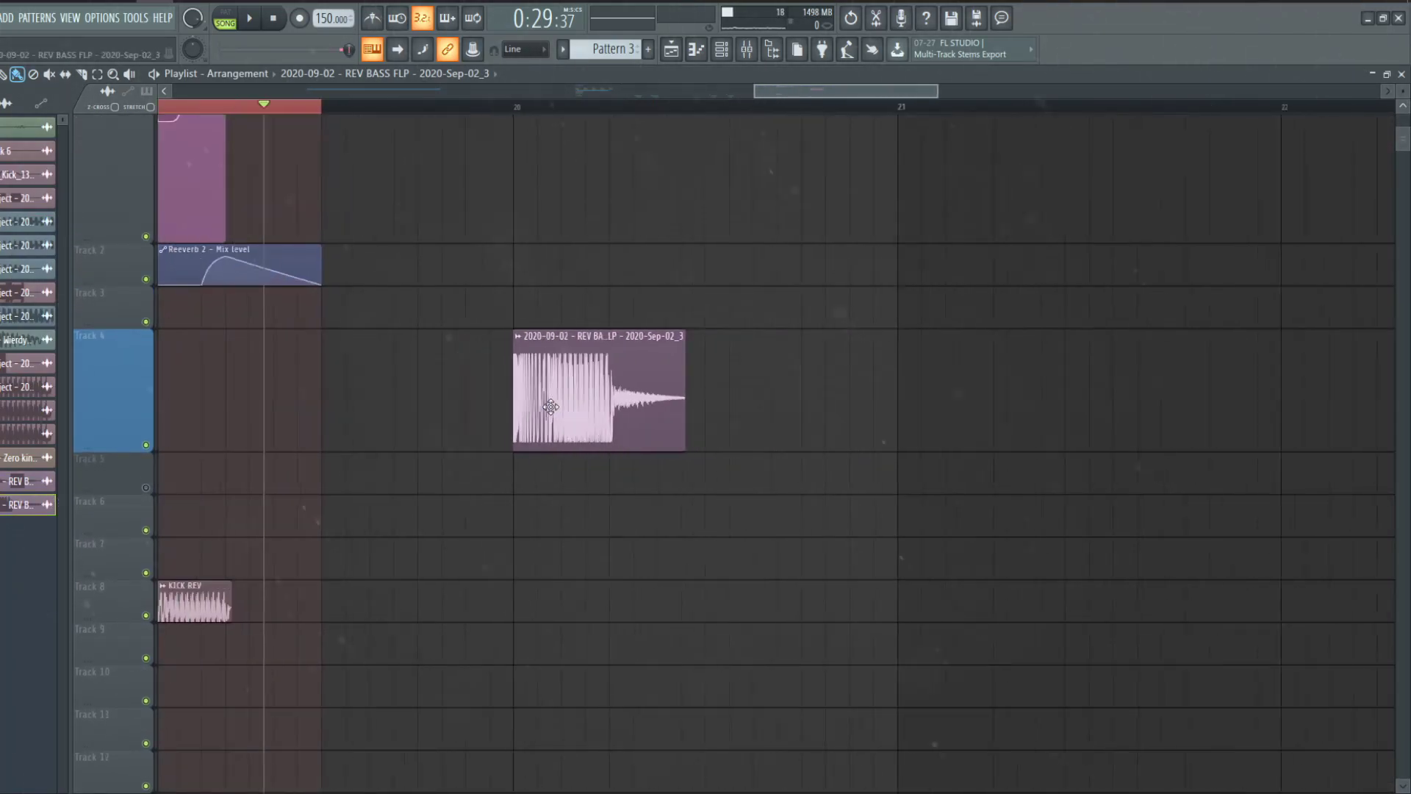
{"action": "scroll", "coordinate": [552, 409], "scroll_direction": "down", "scroll_amount": 2}
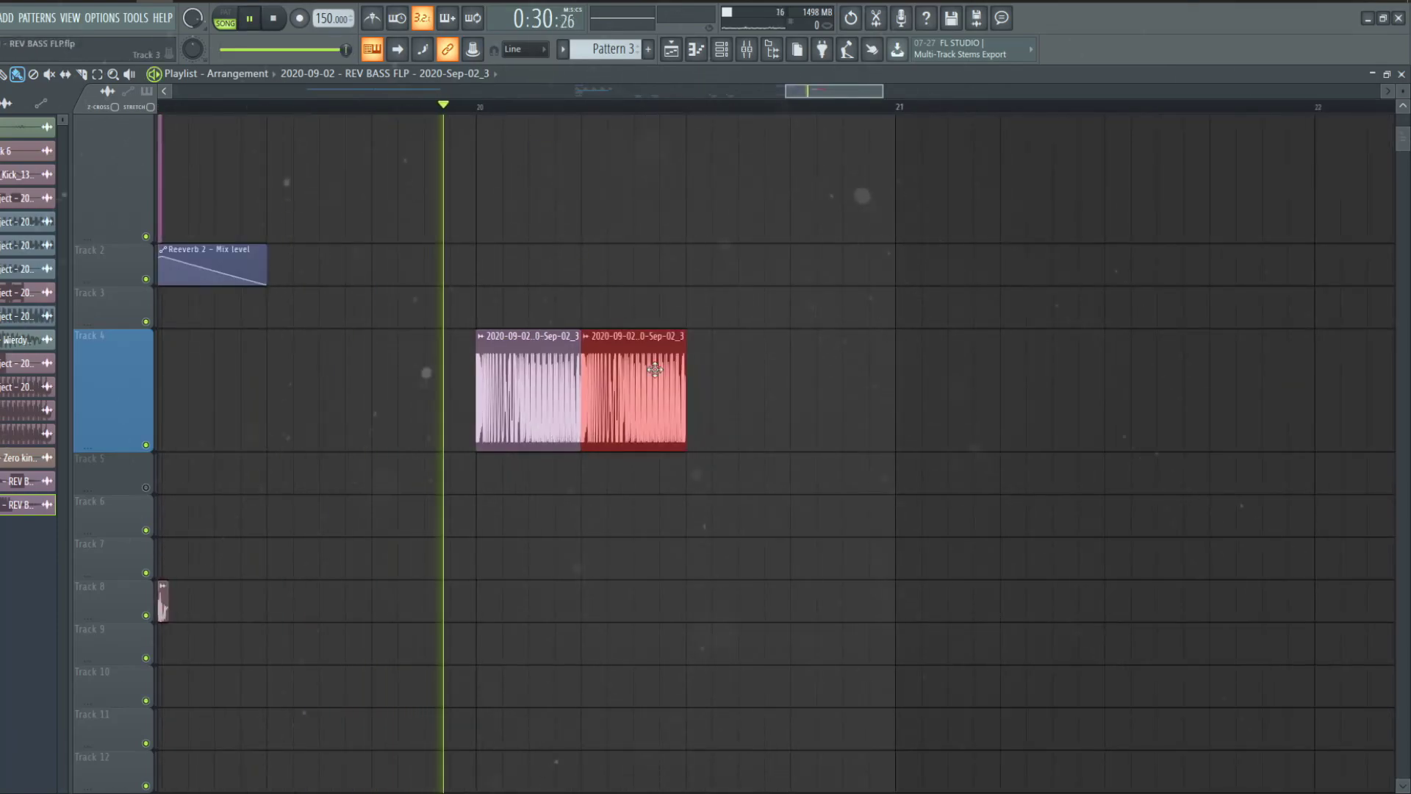
{"action": "key", "text": "ctrl+b"}
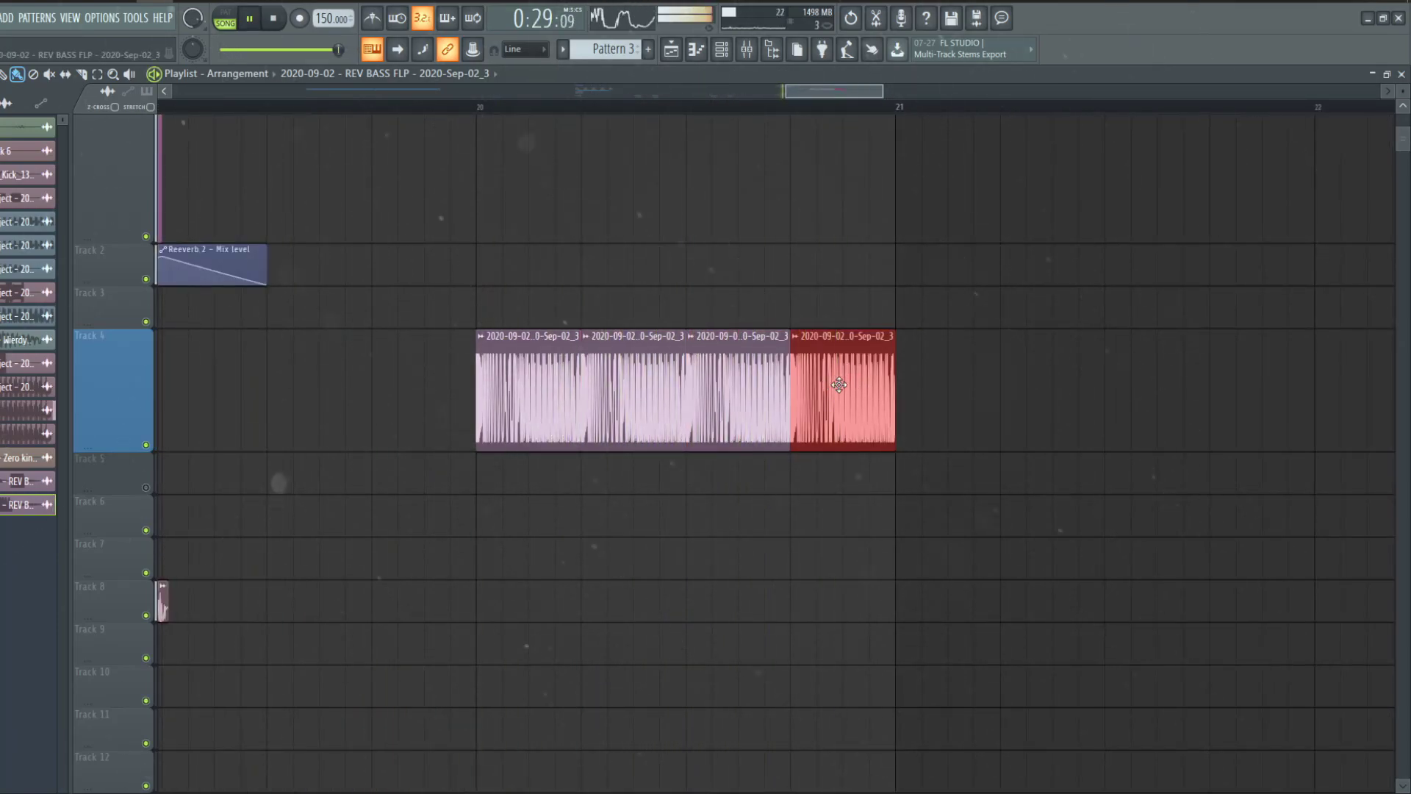
- Make the kick-bass clip unique, move it to Track 3, and delete the long Track 4 clips
{"action": "left_click", "coordinate": [480, 337]}
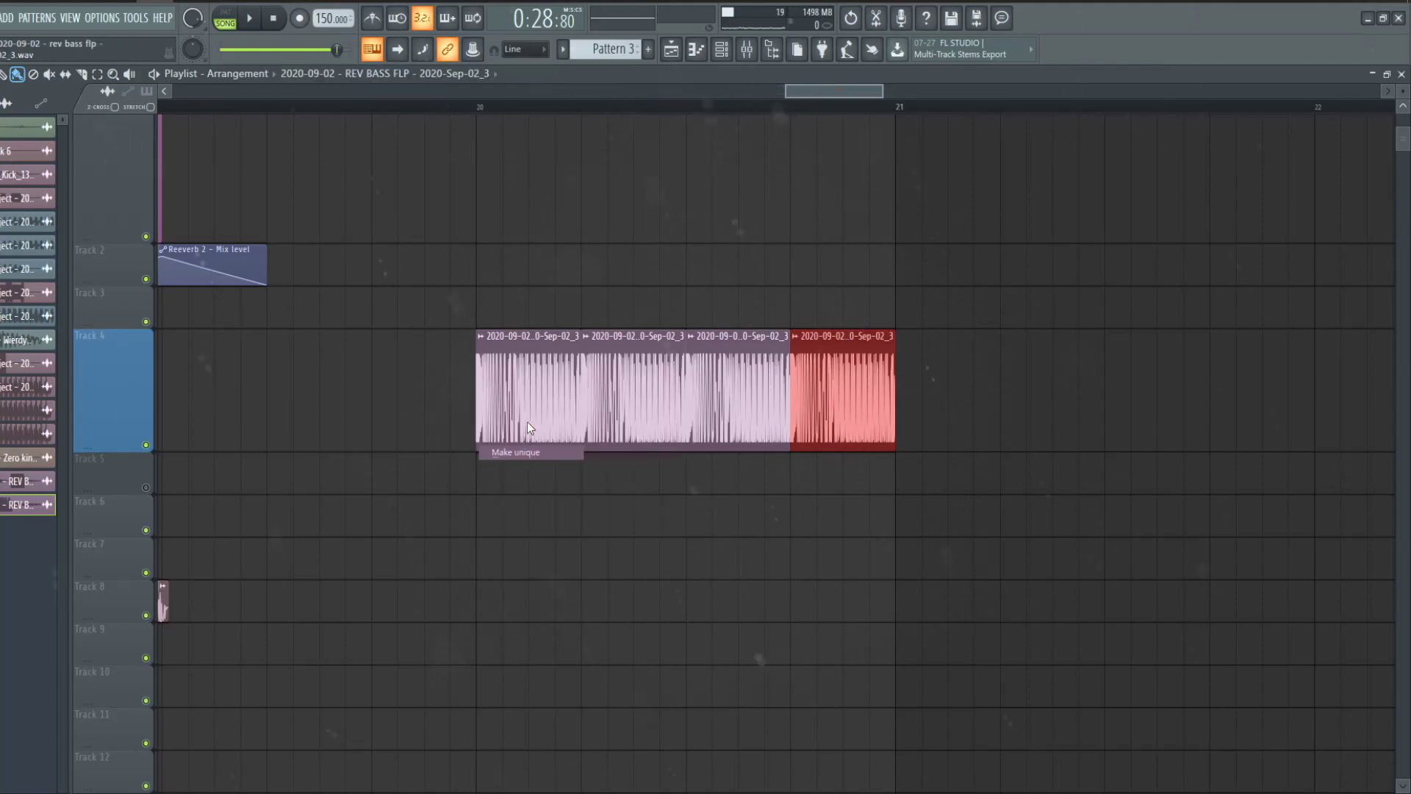
{"action": "left_click", "coordinate": [527, 422]}
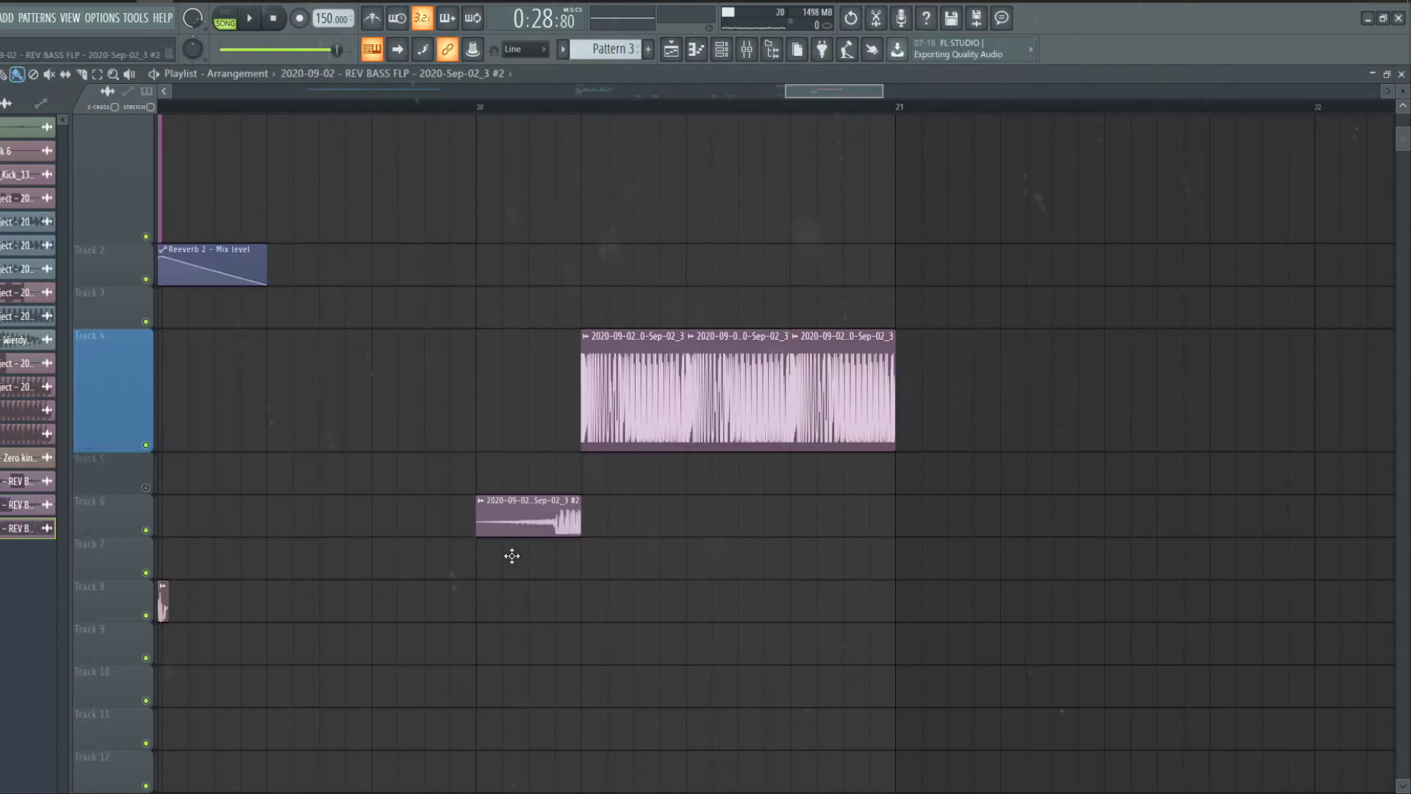
{"action": "left_click_drag", "start_coordinate": [511, 249], "coordinate": [497, 328]}
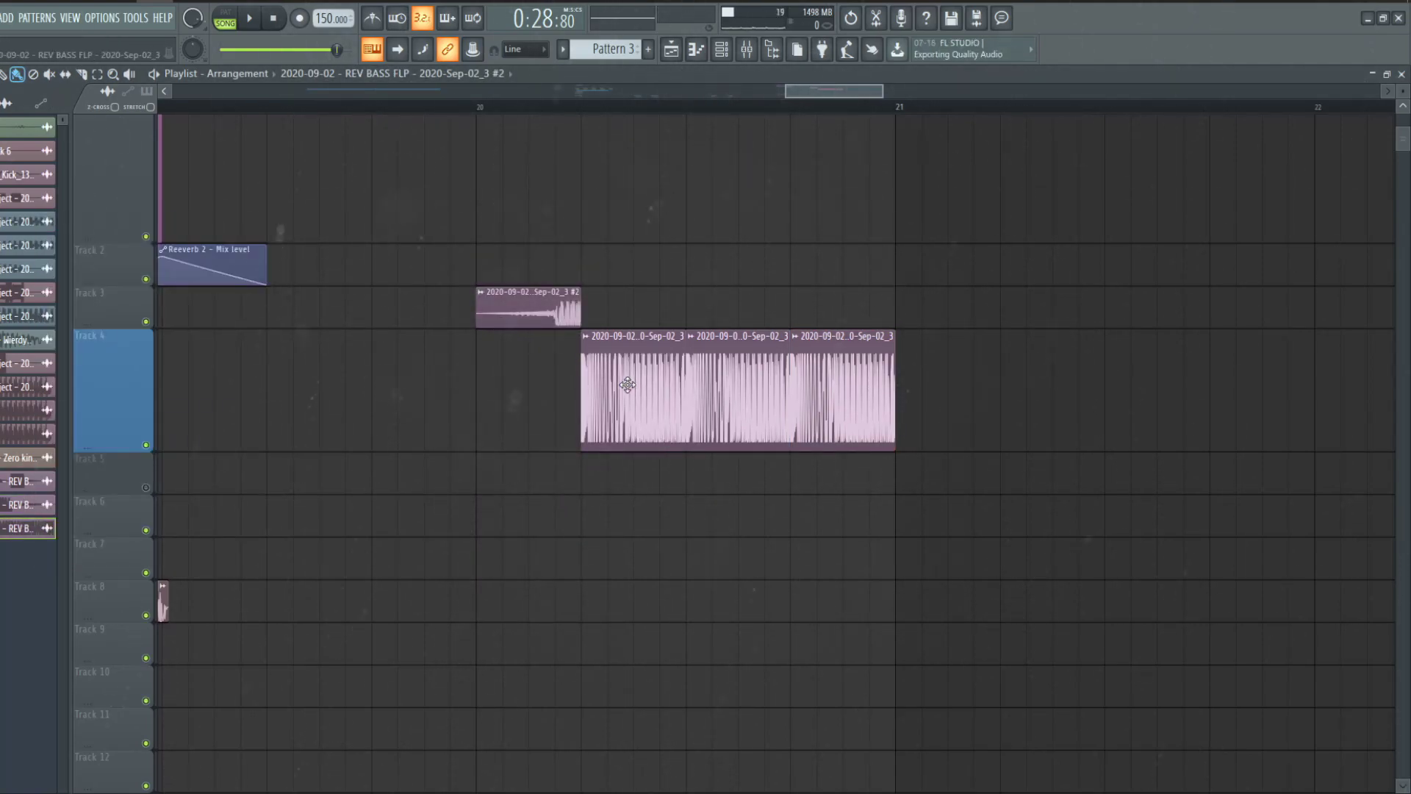
{"action": "left_click", "coordinate": [528, 387]}
{"action": "right_click", "coordinate": [662, 386]}
{"action": "right_click", "coordinate": [772, 386]}
- Place the red clip right after the purple copy and audition the arrangement
{"action": "key", "text": "space"}
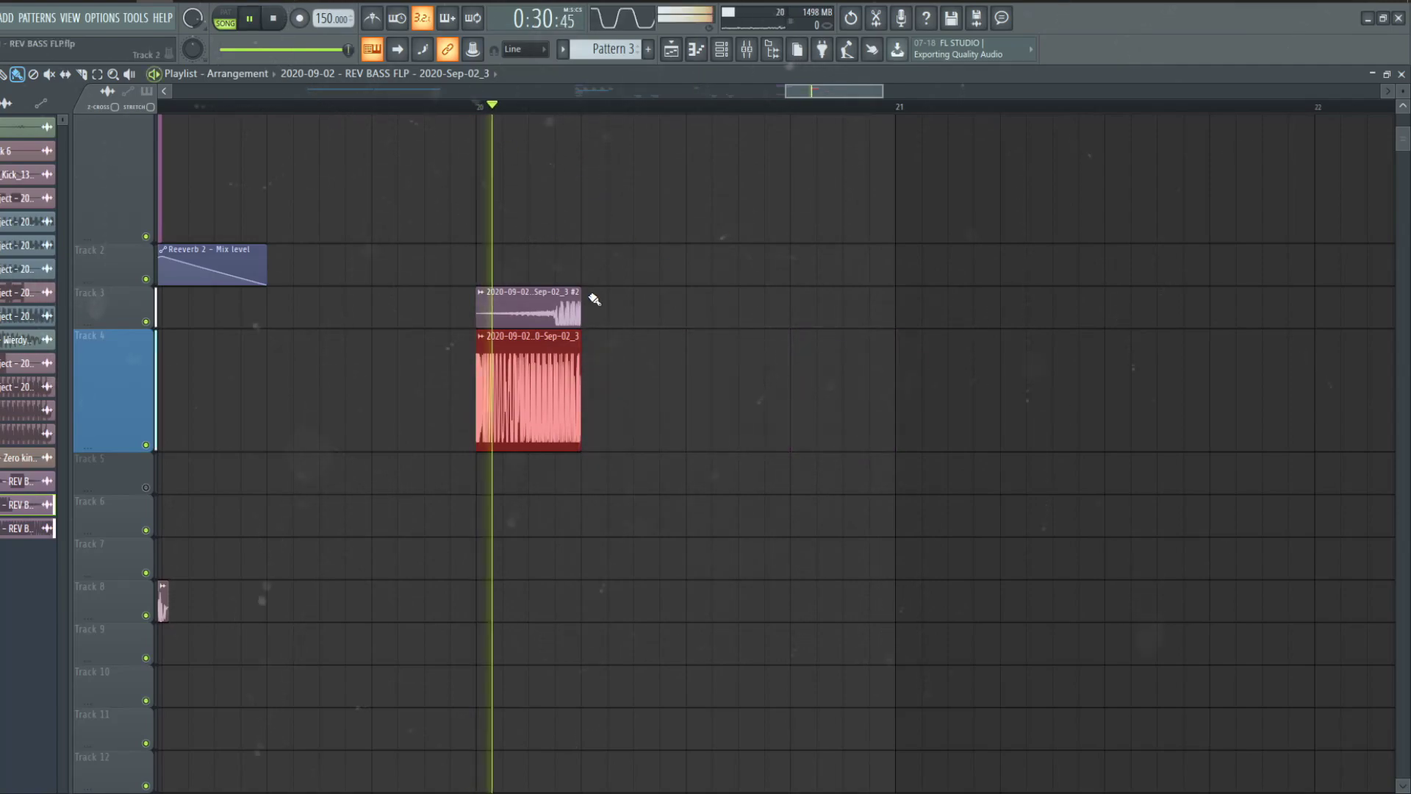
{"action": "key", "text": "space"}
{"action": "scroll", "coordinate": [274, 365], "scroll_direction": "down", "scroll_amount": 3}
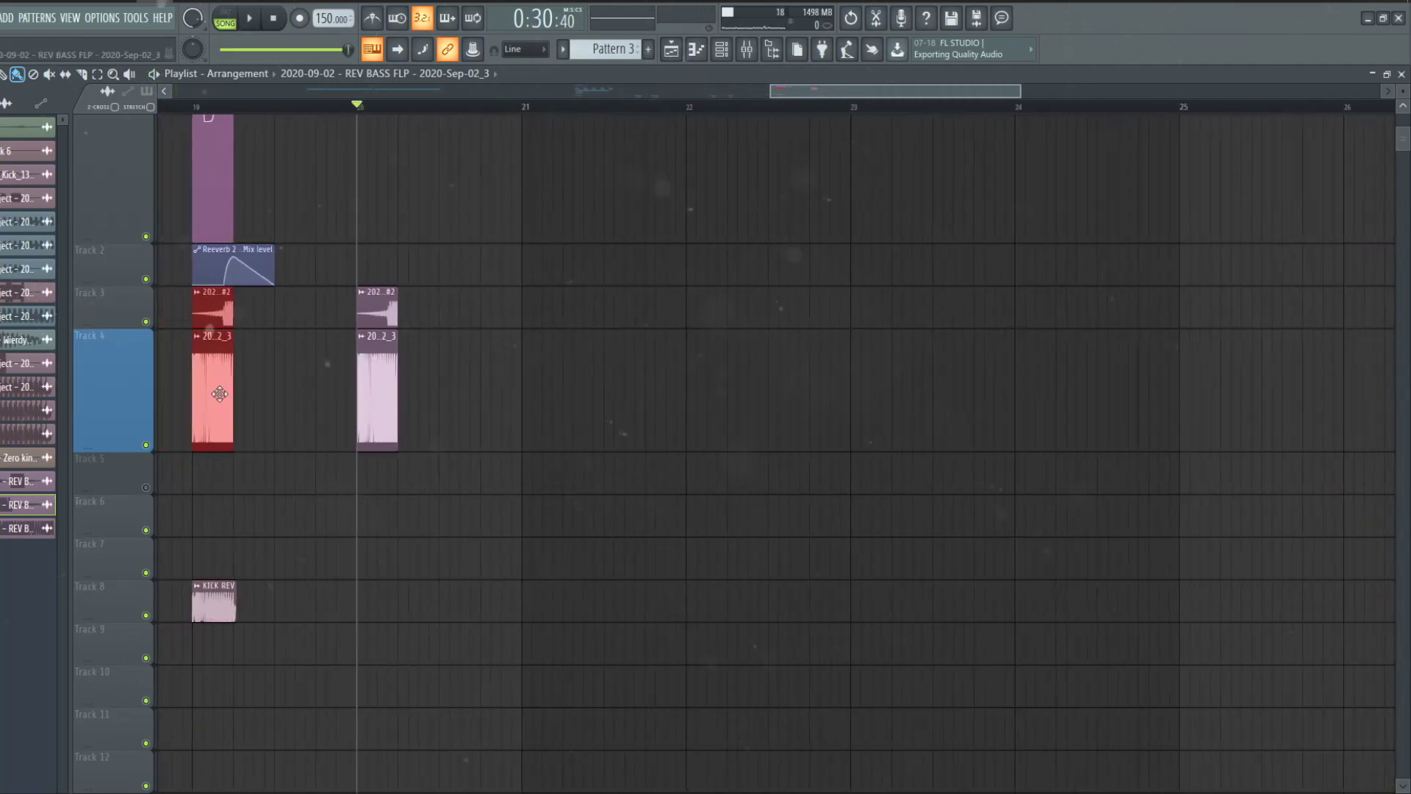
{"action": "left_click_drag", "start_coordinate": [380, 386], "coordinate": [423, 387]}
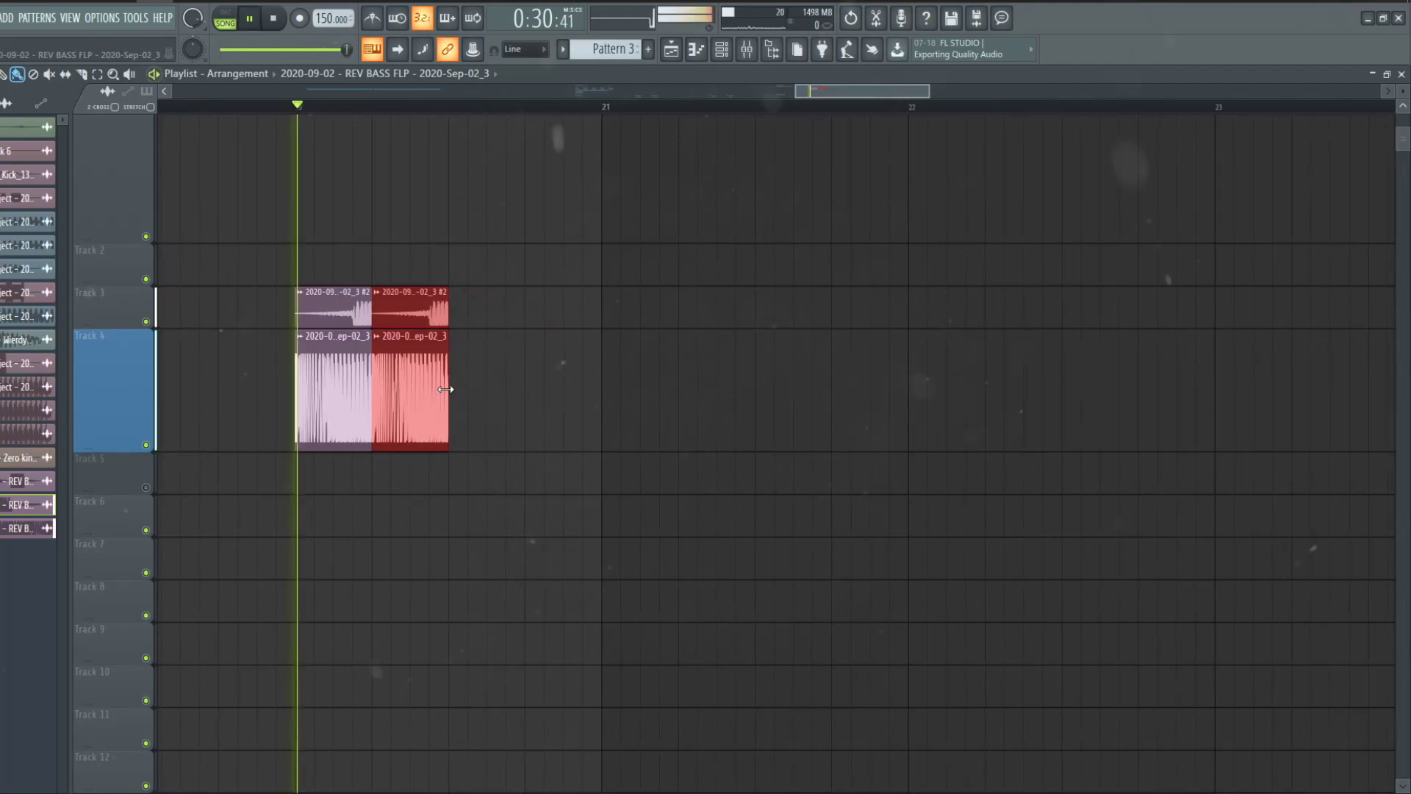
{"action": "key", "text": "space"}
{"action": "scroll", "coordinate": [188, 394], "scroll_direction": "up", "scroll_amount": 3}
- Duplicate the clip pair to the right and add a fade-out to the sample
{"action": "left_click_drag", "start_coordinate": [337, 390], "coordinate": [530, 389]}
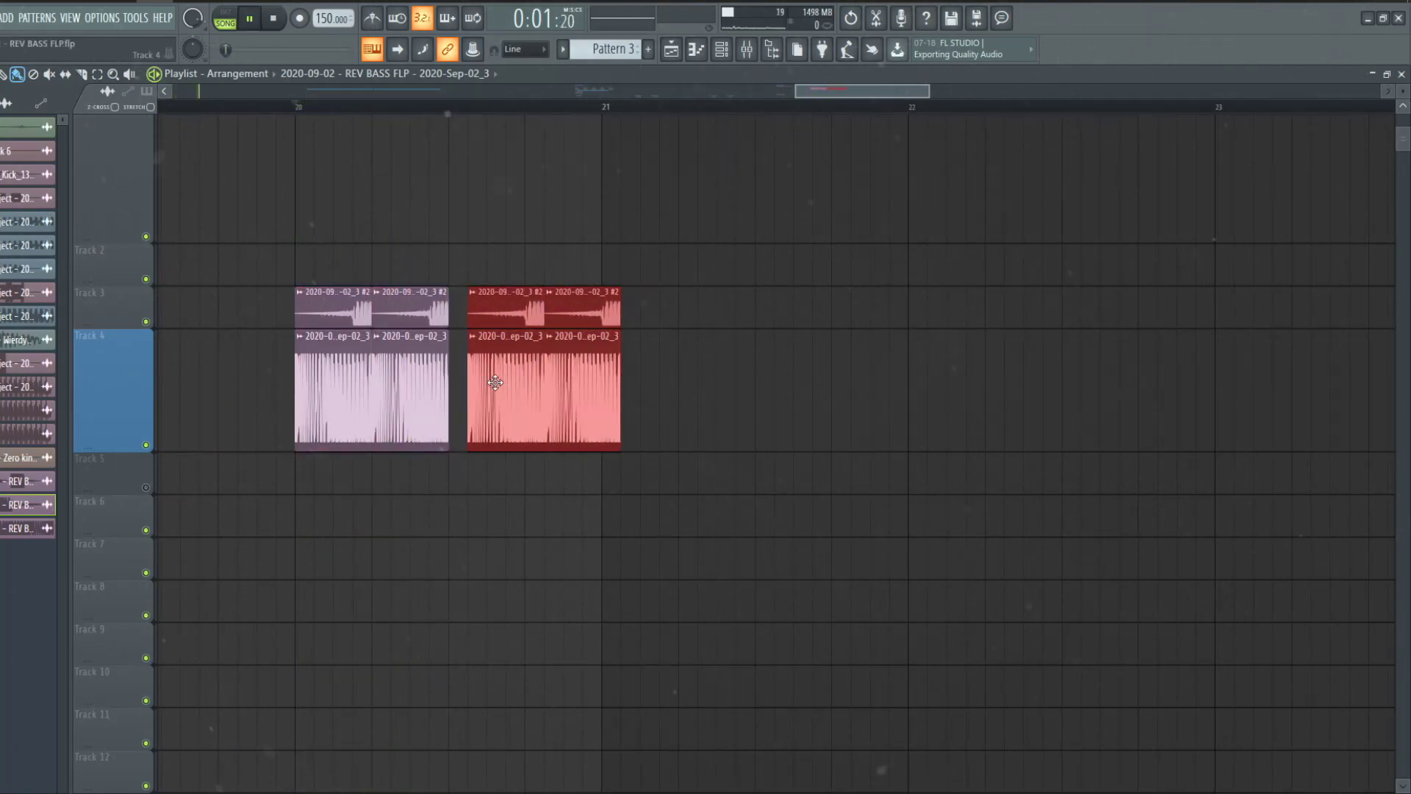
{"action": "double_click", "coordinate": [529, 330]}
{"action": "left_click_drag", "start_coordinate": [375, 430], "coordinate": [376, 408]}
{"action": "key", "text": "space"}
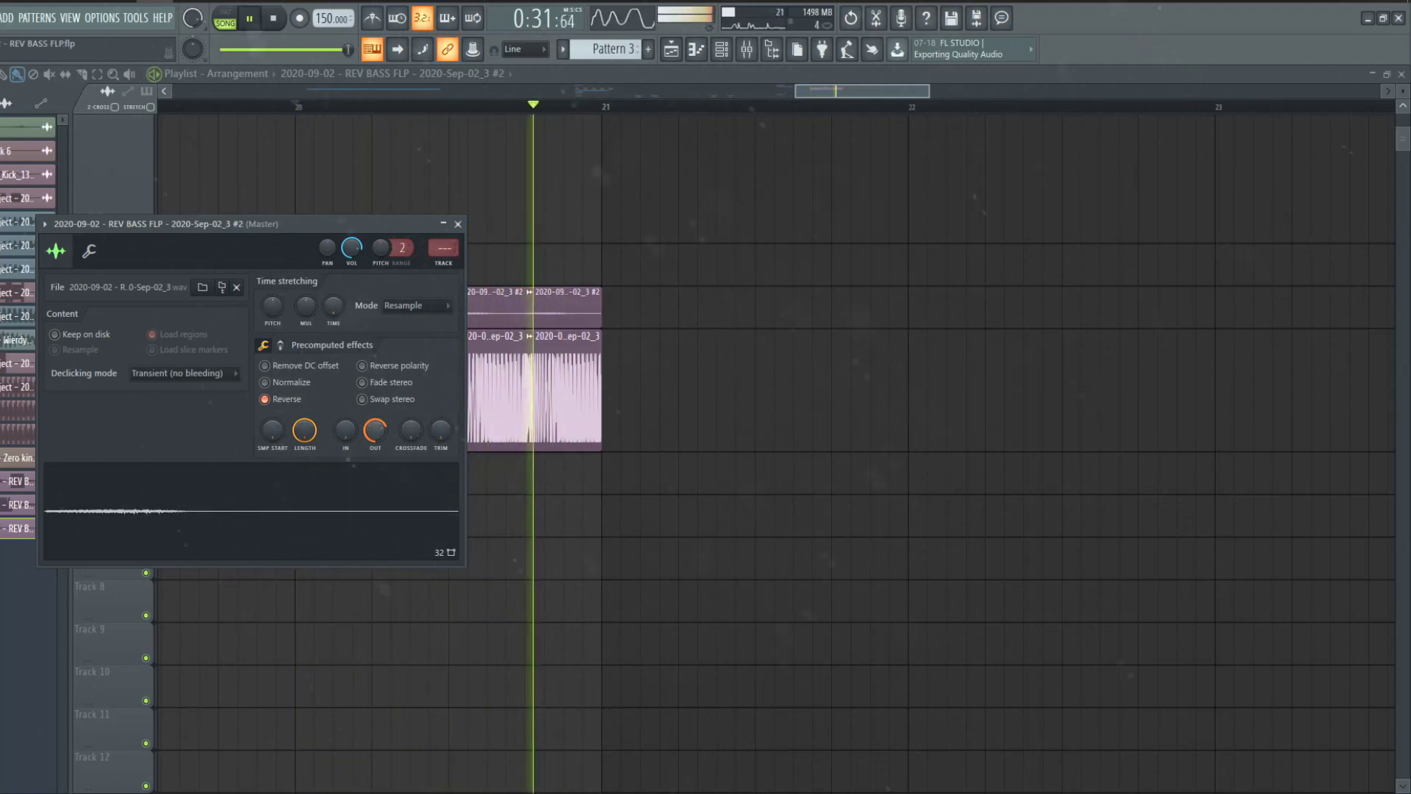
- Remove the sample's fade-out and select the clip on track 4
{"action": "left_click", "coordinate": [375, 434], "text": "alt"}
{"action": "key", "text": "Escape"}
{"action": "left_click_drag", "start_coordinate": [397, 386], "coordinate": [296, 399]}
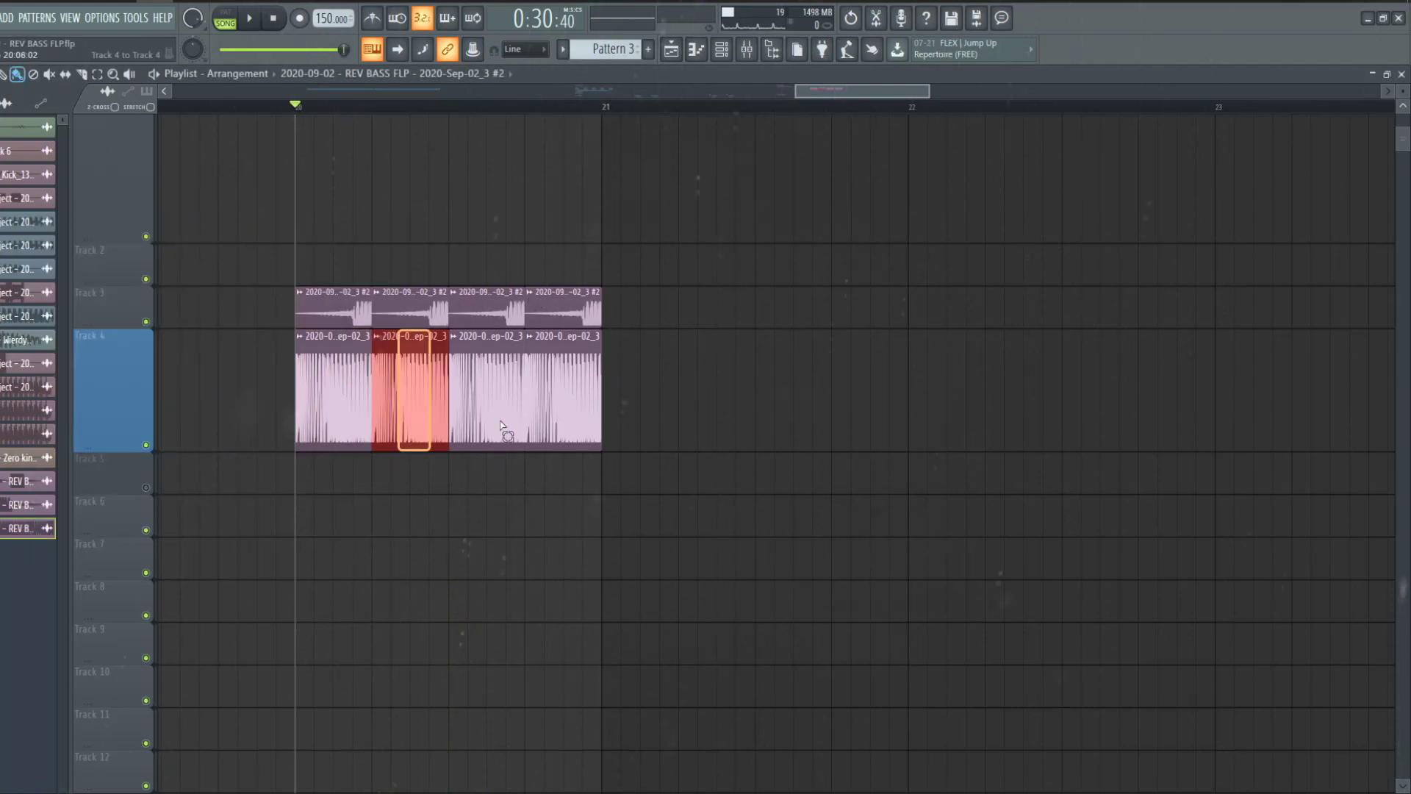
{"action": "scroll", "coordinate": [441, 386], "scroll_direction": "up", "scroll_amount": 3}
{"action": "scroll", "coordinate": [441, 386], "scroll_direction": "up", "scroll_amount": 3}
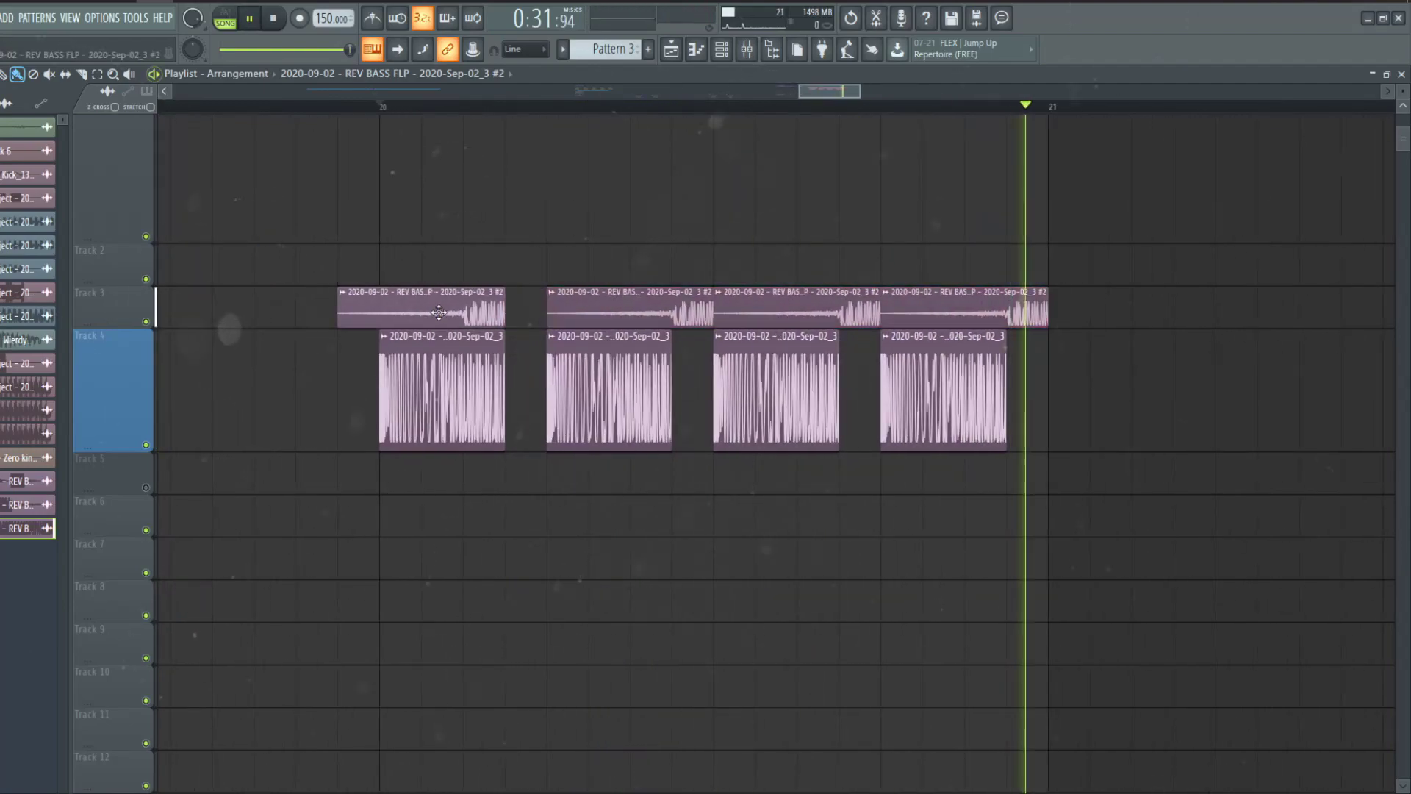
- Delete three of the four track 3 clips, copy one clip to track 5, and shrink track 4
{"action": "key", "text": "space"}
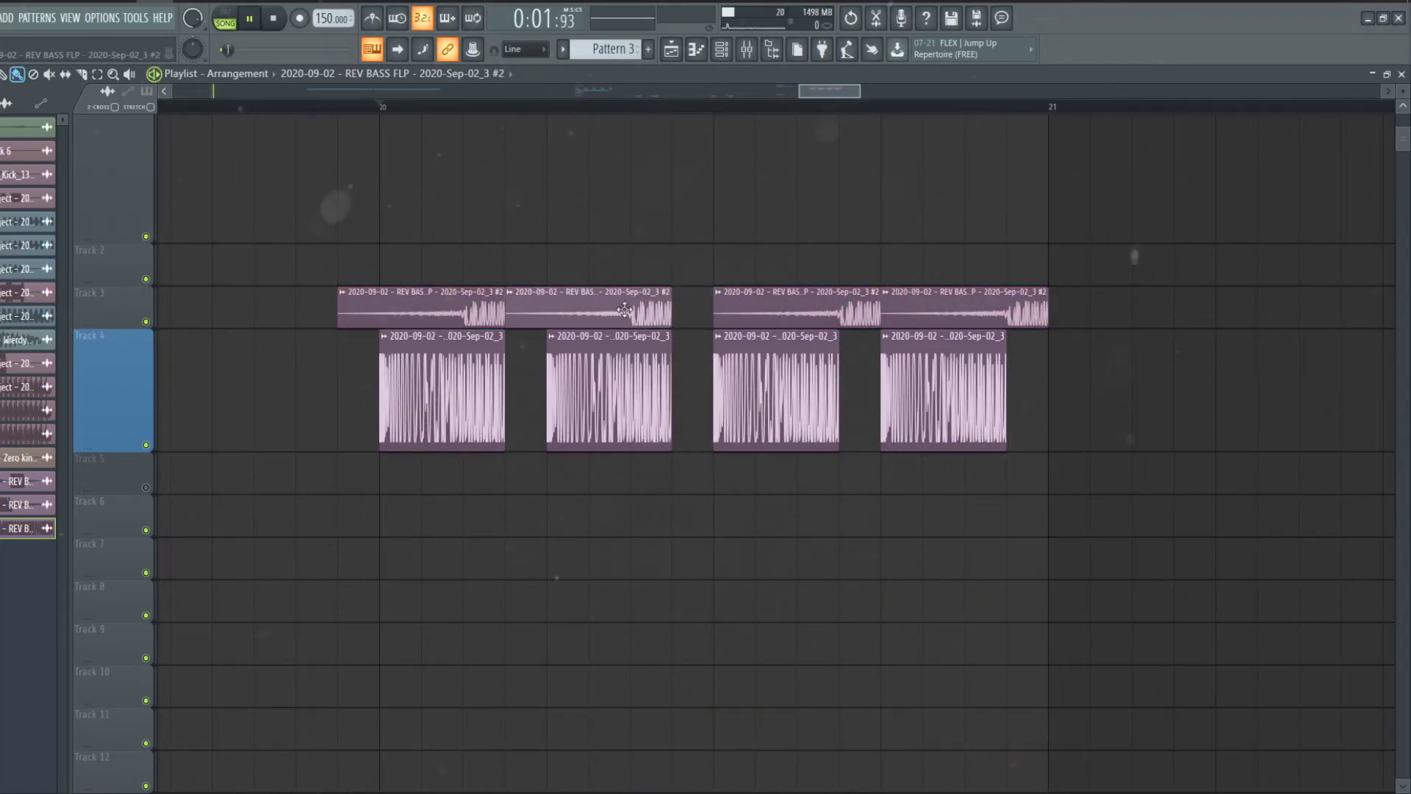
{"action": "key", "text": "Delete"}
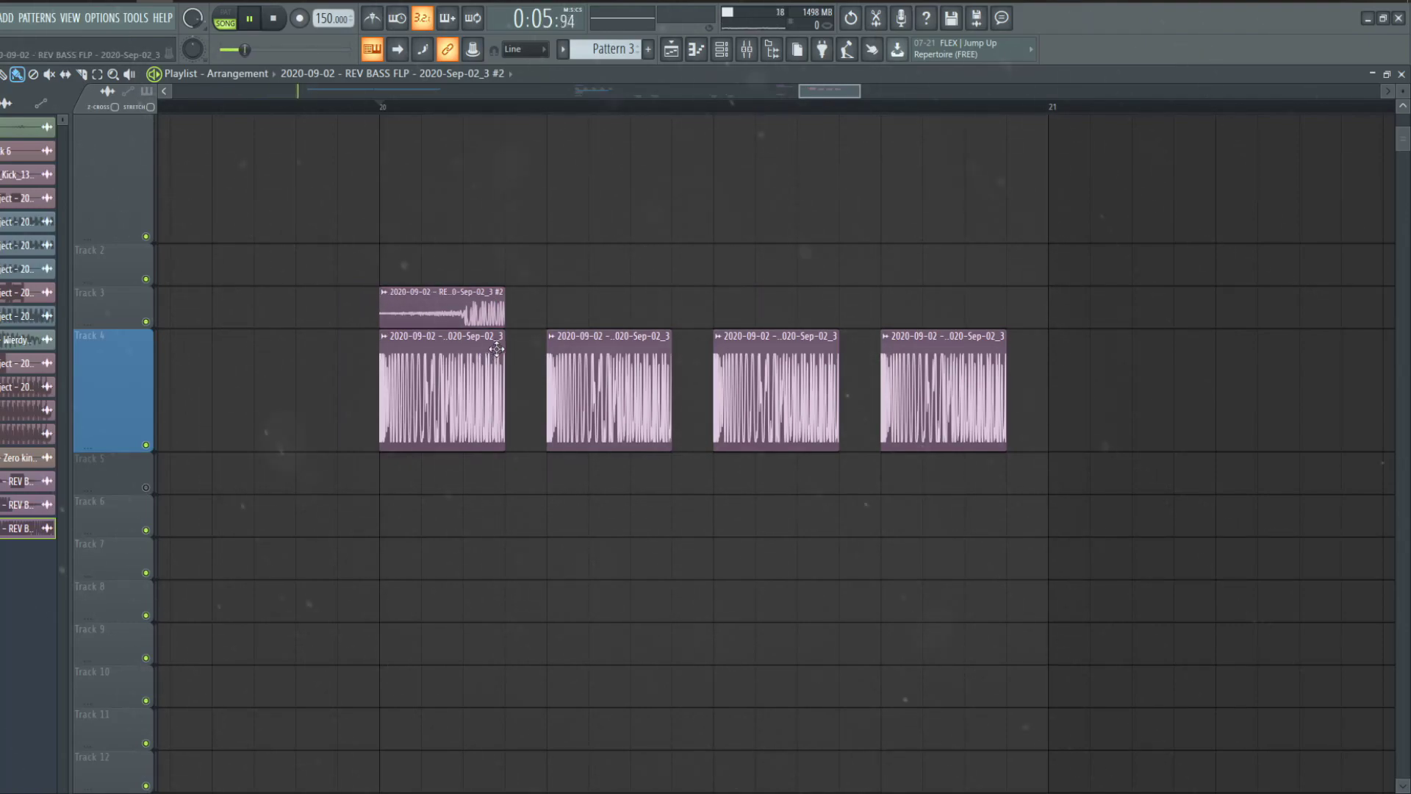
{"action": "left_click_drag", "start_coordinate": [498, 350], "coordinate": [537, 340]}
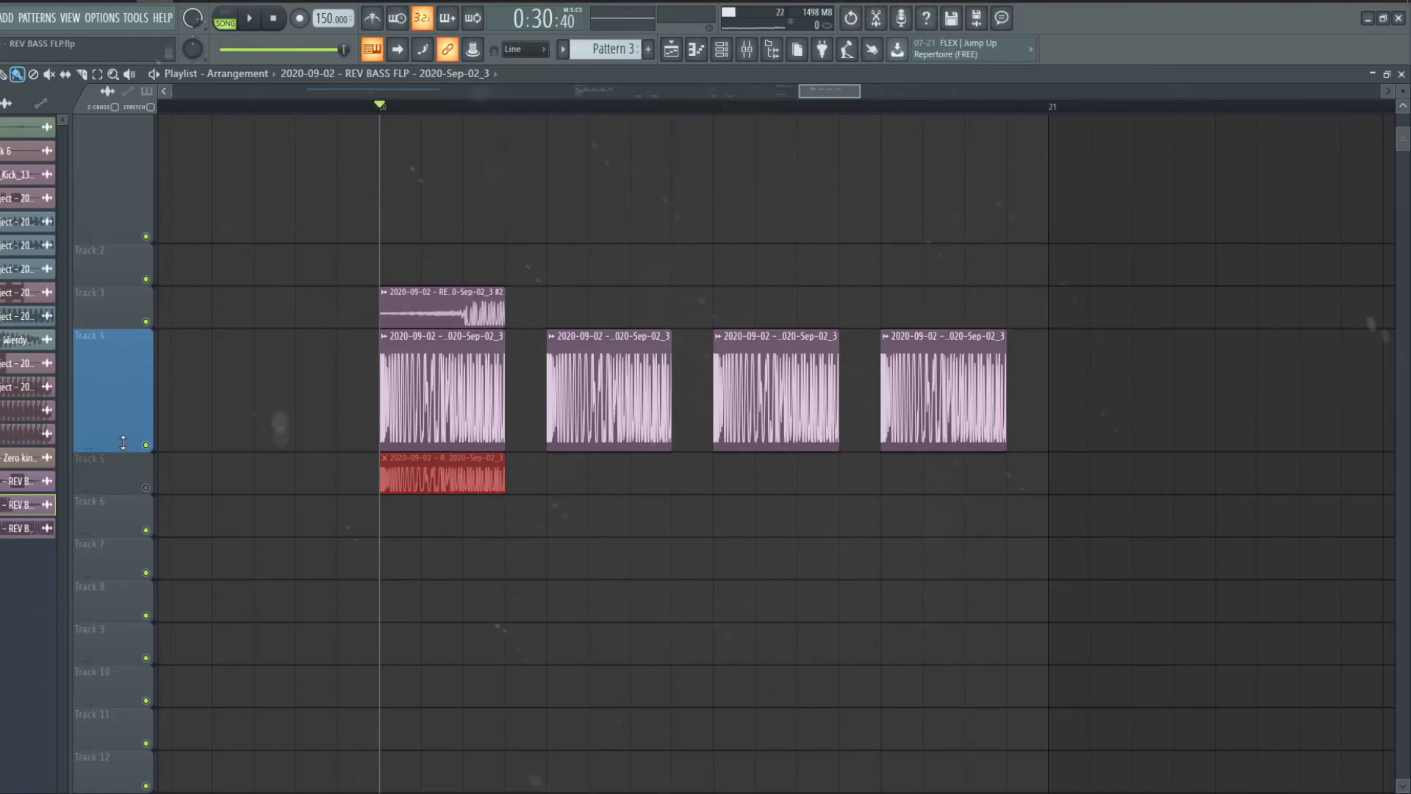
{"action": "left_click_drag", "start_coordinate": [122, 441], "coordinate": [122, 386]}
{"action": "scroll", "coordinate": [232, 443], "scroll_direction": "up", "scroll_amount": 3}
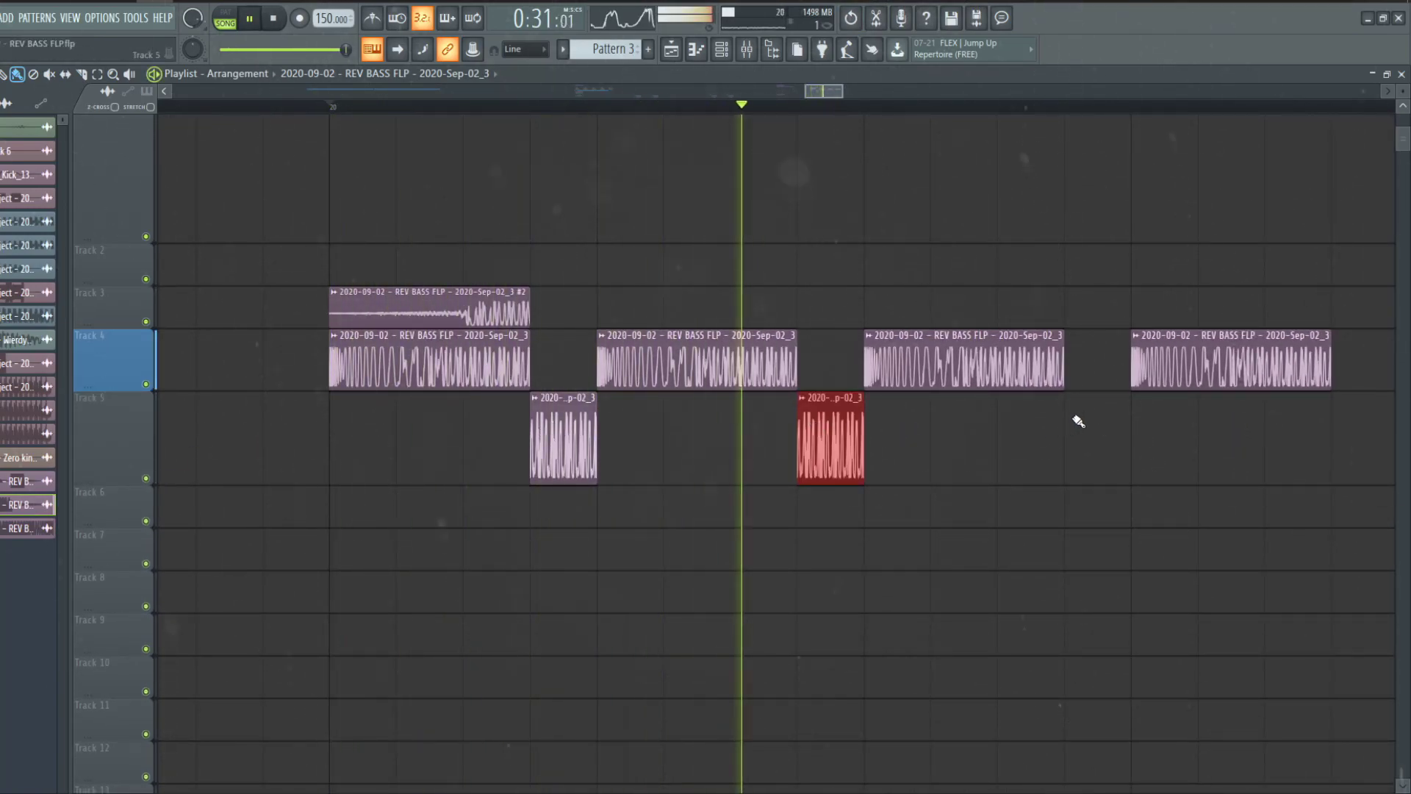
{"action": "scroll", "coordinate": [1078, 421], "scroll_direction": "down", "scroll_amount": 3}
{"action": "scroll", "coordinate": [772, 363], "scroll_direction": "up", "scroll_amount": 3}
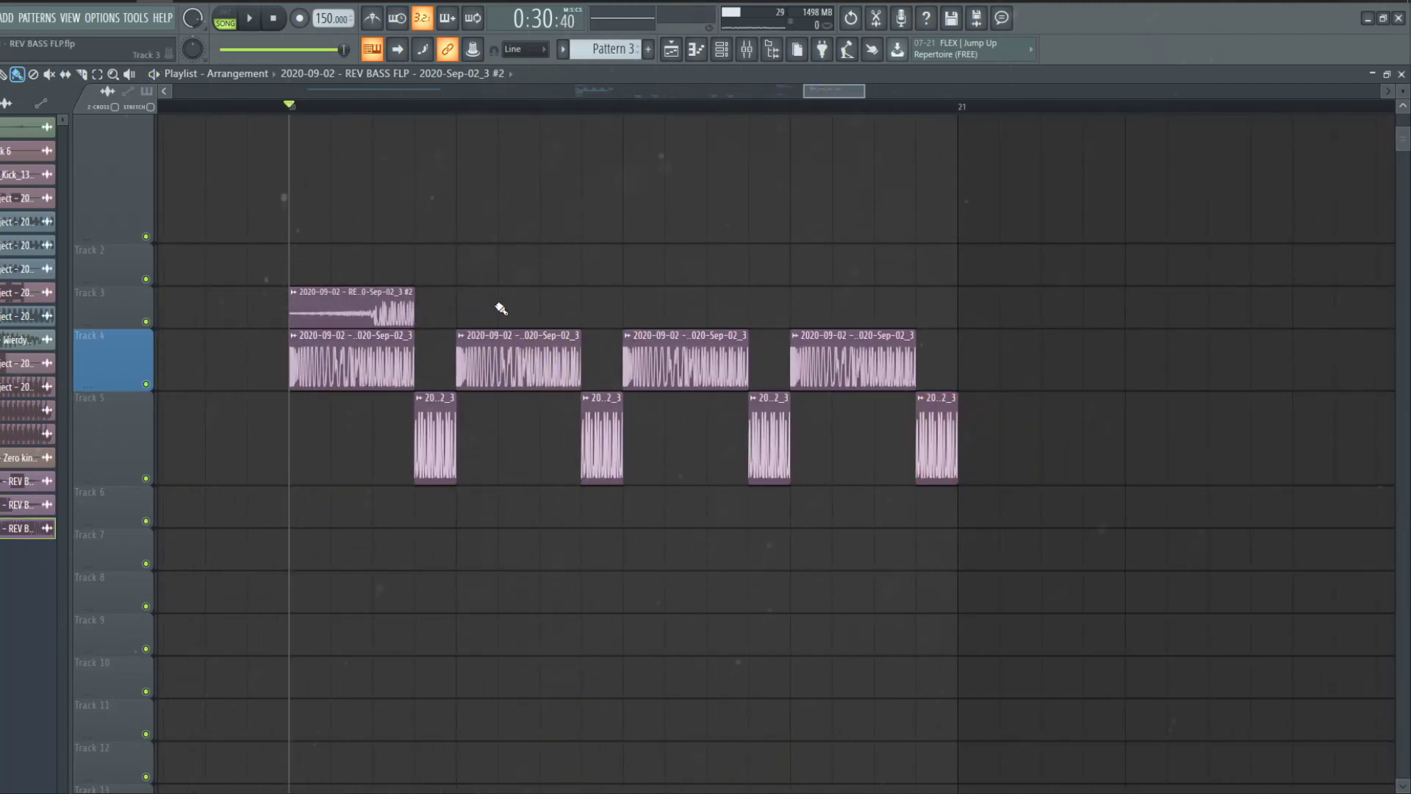
- Place two more clip copies and trim the four track 4 clips shorter
{"action": "left_click", "coordinate": [629, 309]}
{"action": "left_click", "coordinate": [796, 309]}
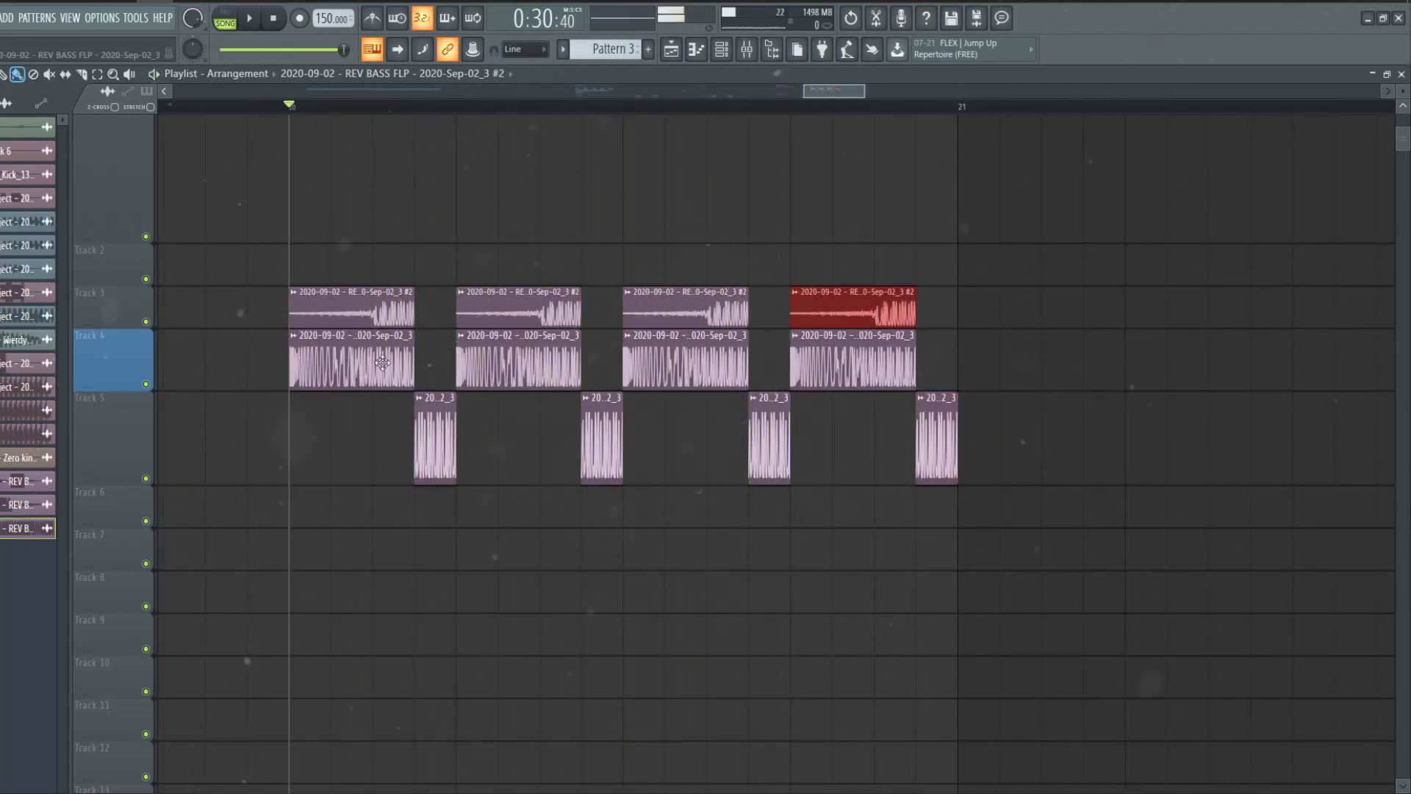
{"action": "mouse_move", "coordinate": [364, 358]}
{"action": "left_mouse_down"}
{"action": "mouse_move", "coordinate": [913, 351]}
{"action": "mouse_move", "coordinate": [874, 334]}
{"action": "left_mouse_up"}
{"action": "key", "text": "space"}
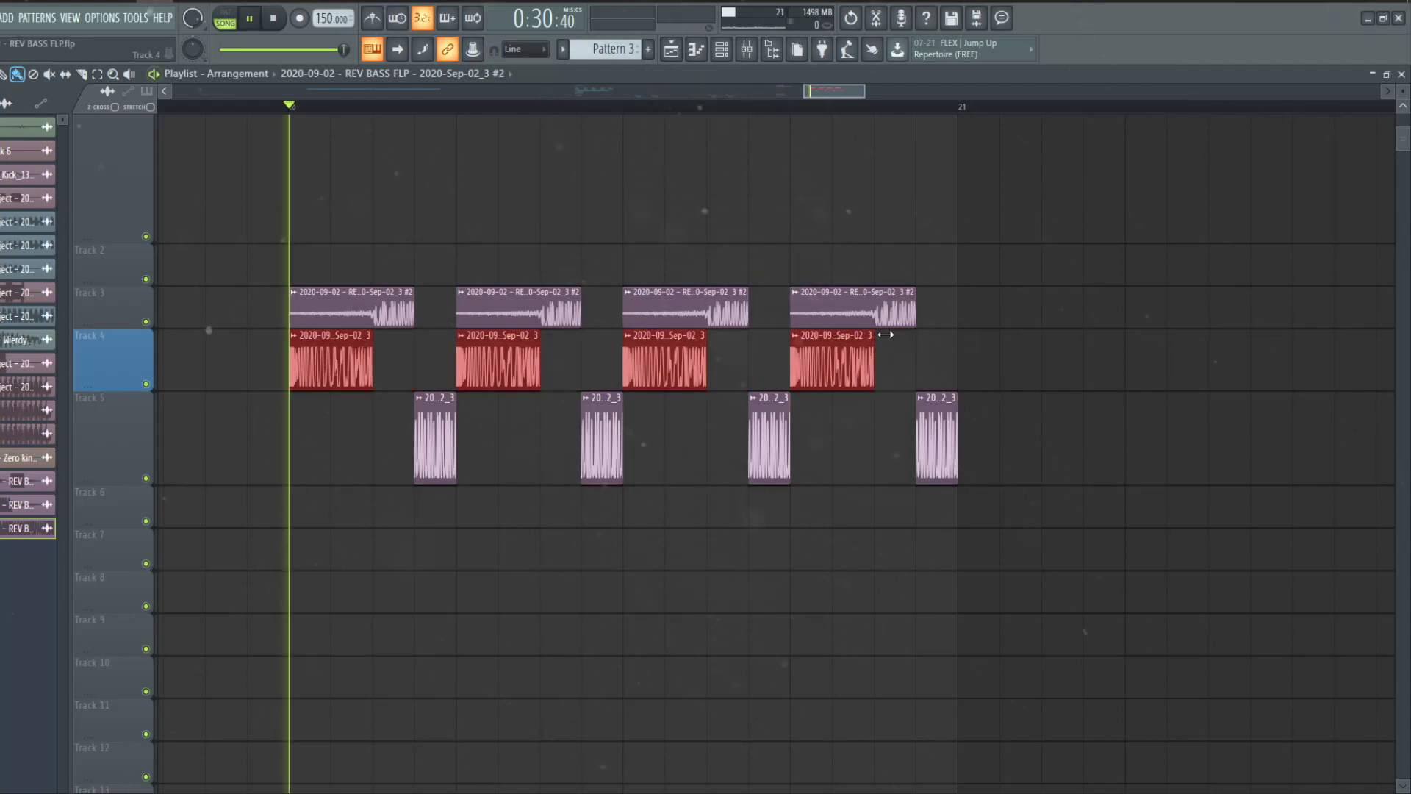
{"action": "key", "text": "space"}
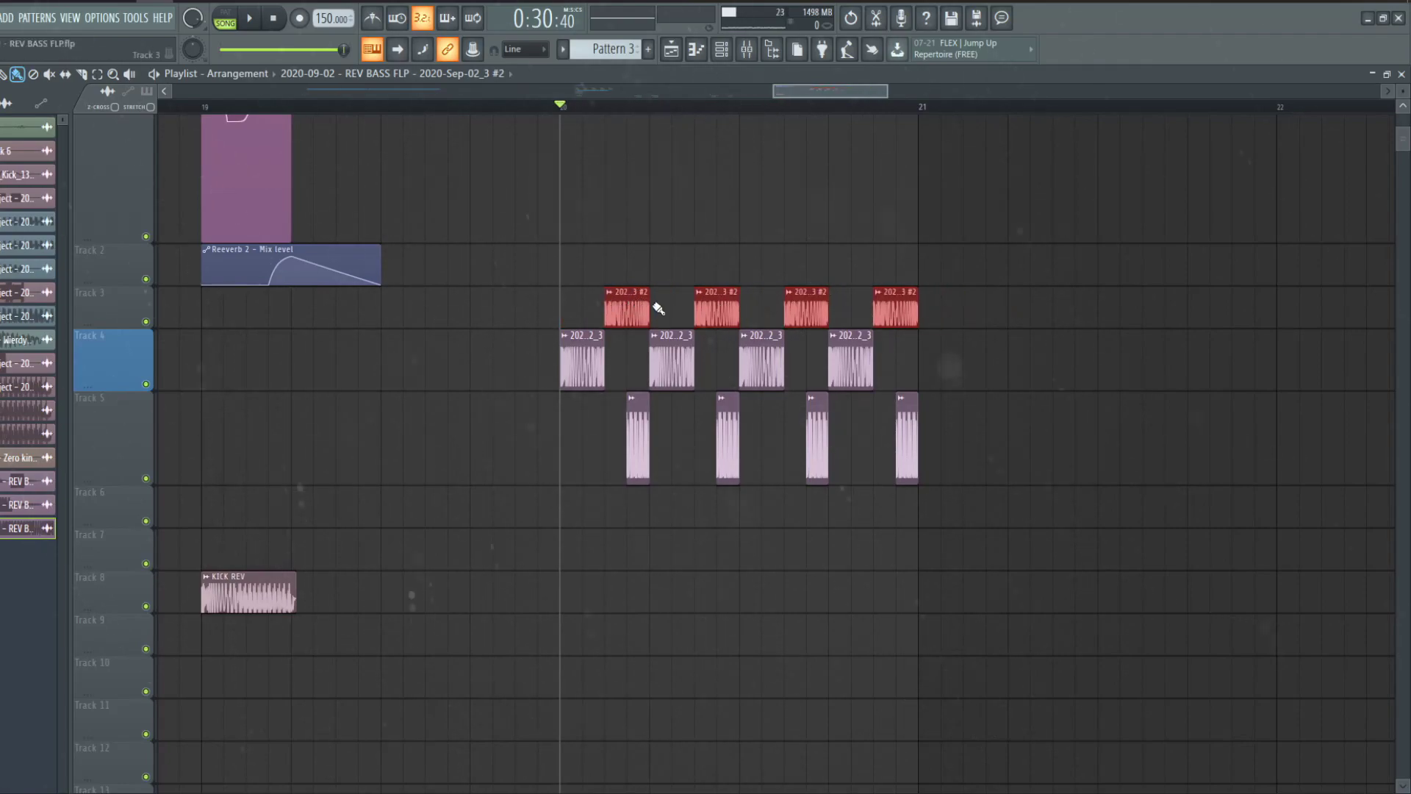
{"action": "scroll", "coordinate": [623, 308], "scroll_direction": "up", "scroll_amount": 3}
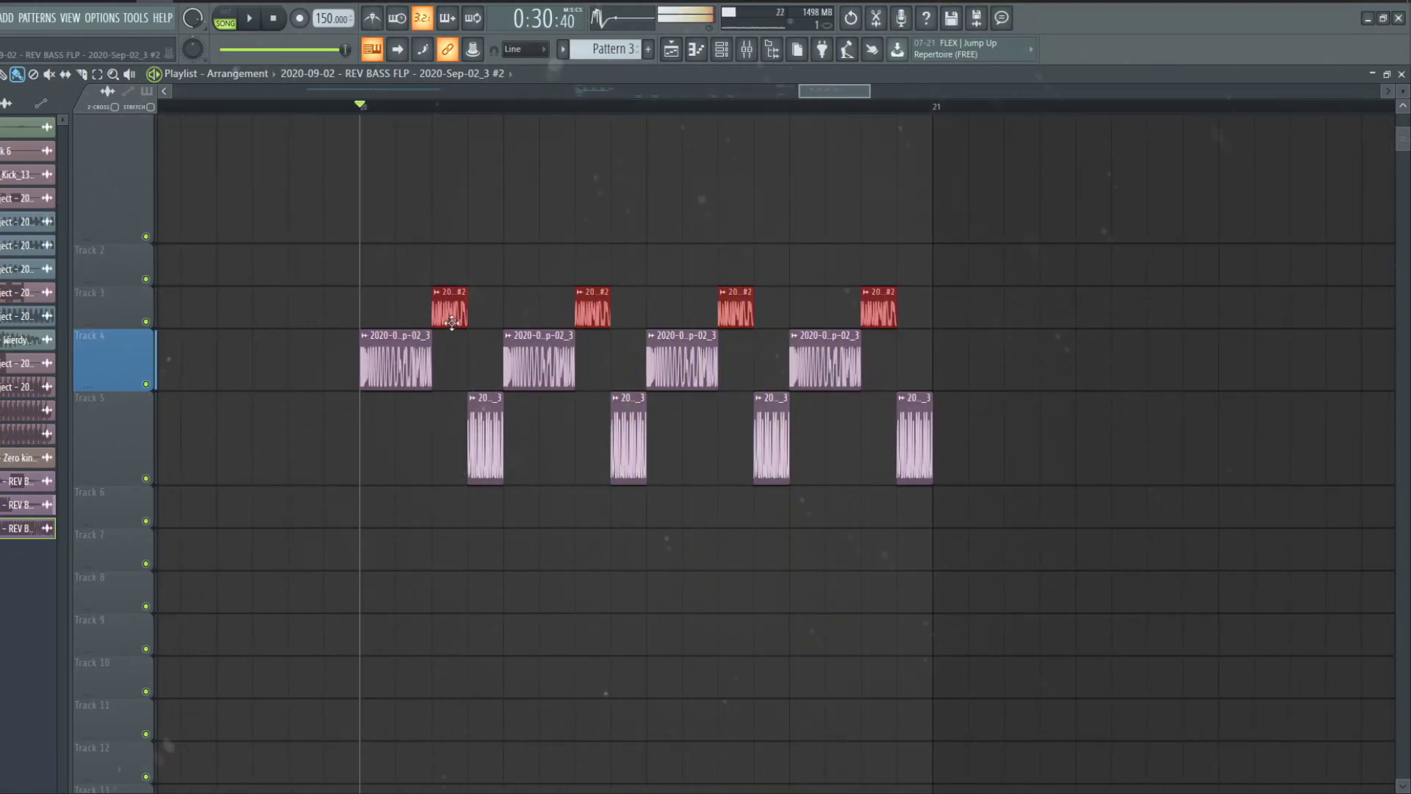
- Shift the track 5 clips earlier and duplicate the track 3 clip
{"action": "left_click", "coordinate": [912, 435]}
{"action": "key", "text": "space"}
{"action": "left_click_drag", "start_coordinate": [912, 442], "coordinate": [876, 449]}
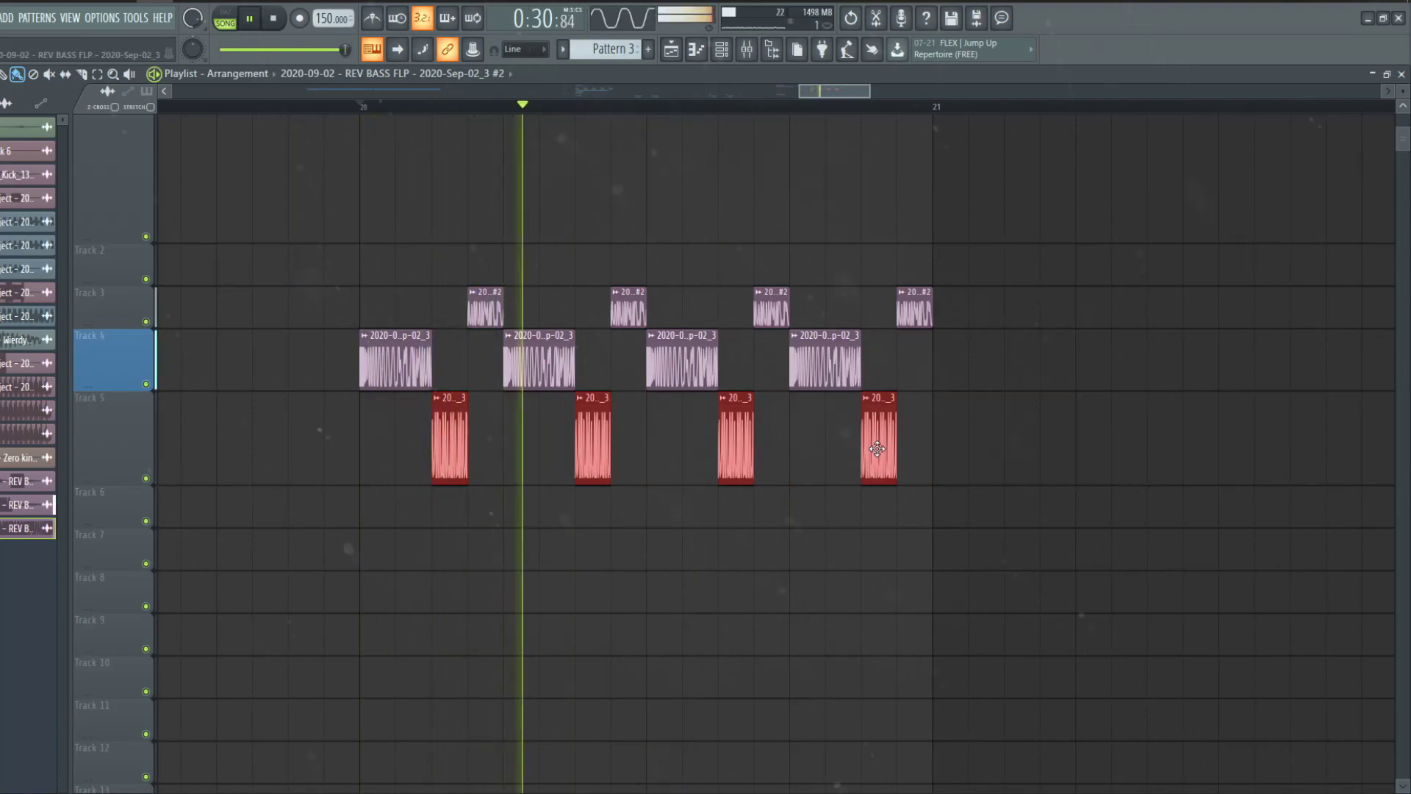
{"action": "scroll", "coordinate": [441, 320], "scroll_direction": "up", "scroll_amount": 3}
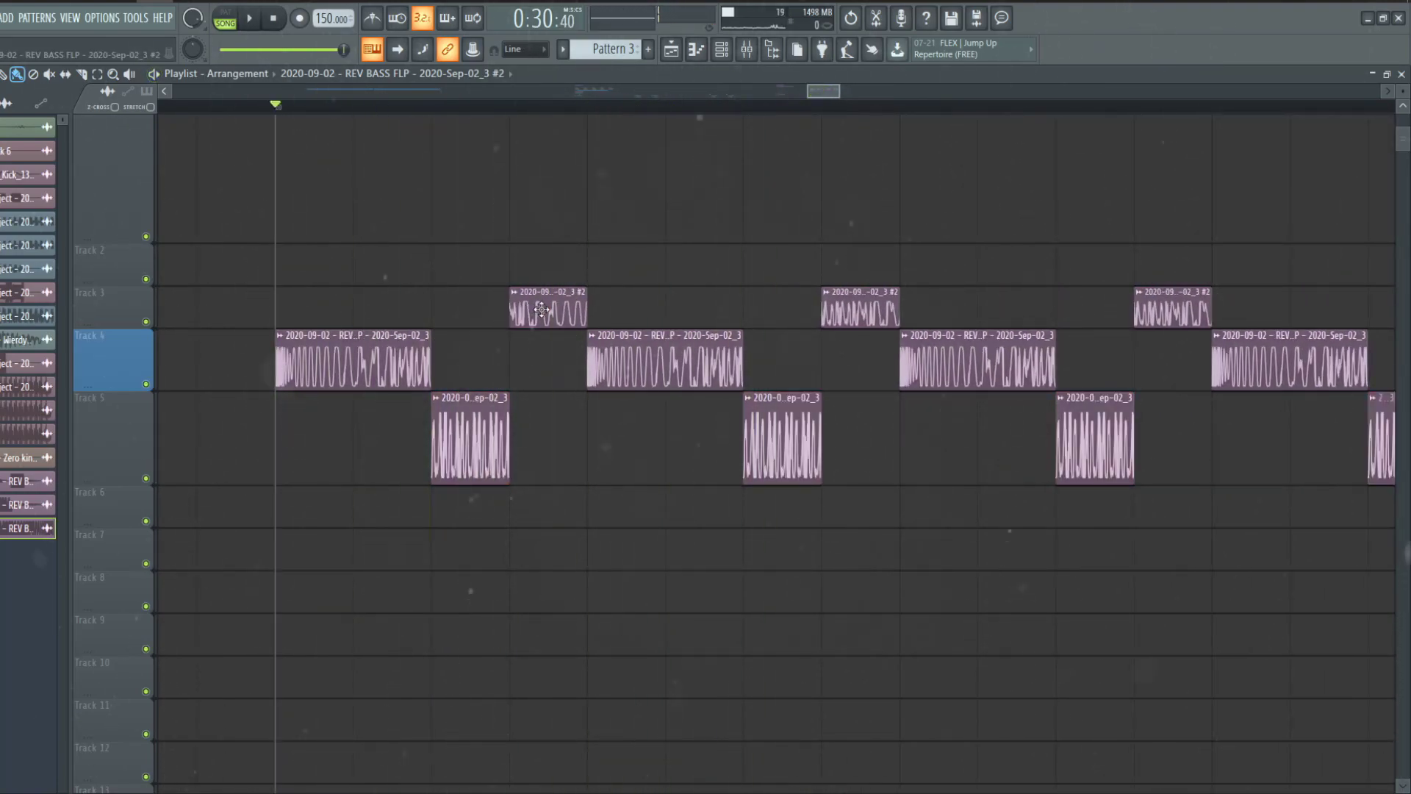
{"action": "scroll", "coordinate": [683, 320], "scroll_direction": "down", "scroll_amount": 3}
{"action": "scroll", "coordinate": [733, 325], "scroll_direction": "up", "scroll_amount": 3}
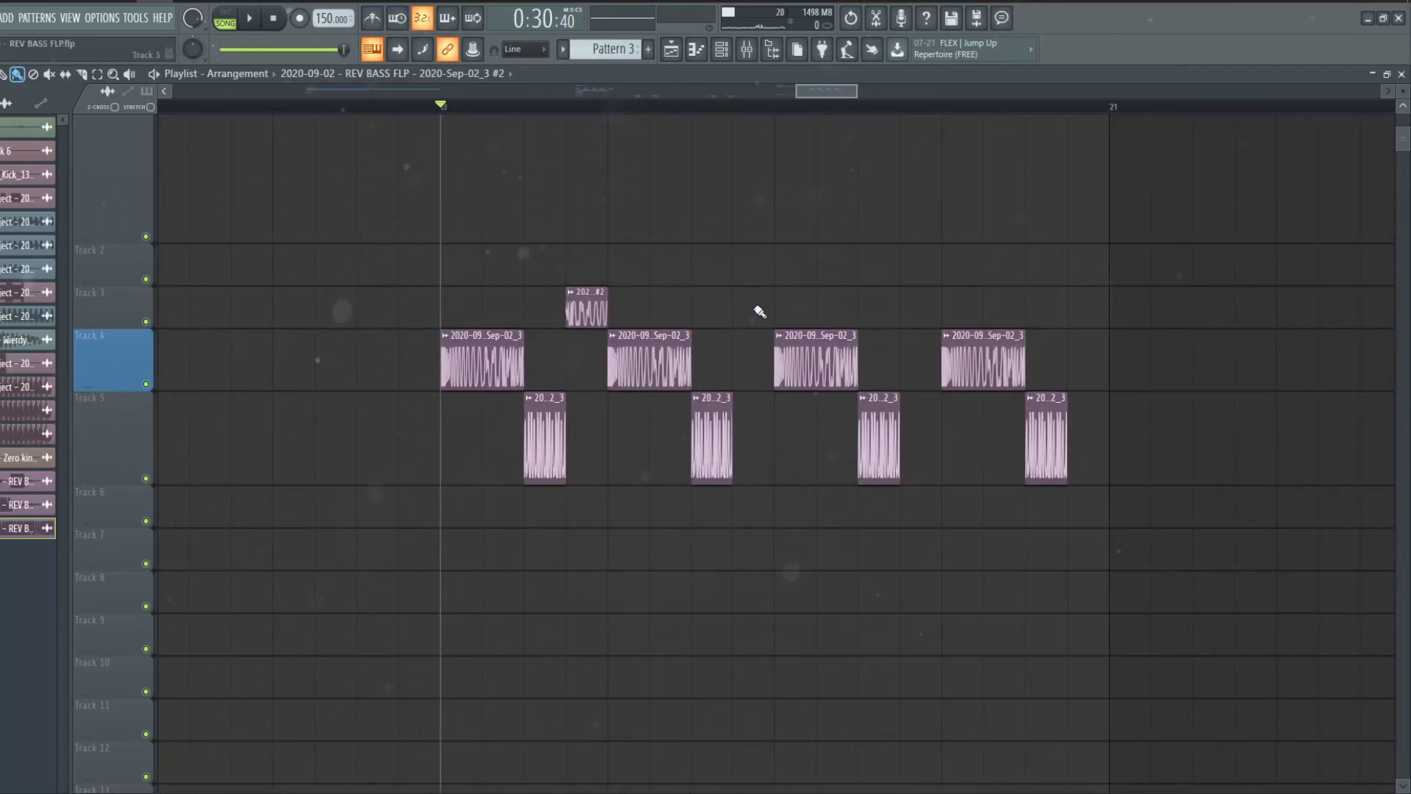
{"action": "key", "text": "ctrl+b"}
{"action": "key", "text": "ctrl+b"}
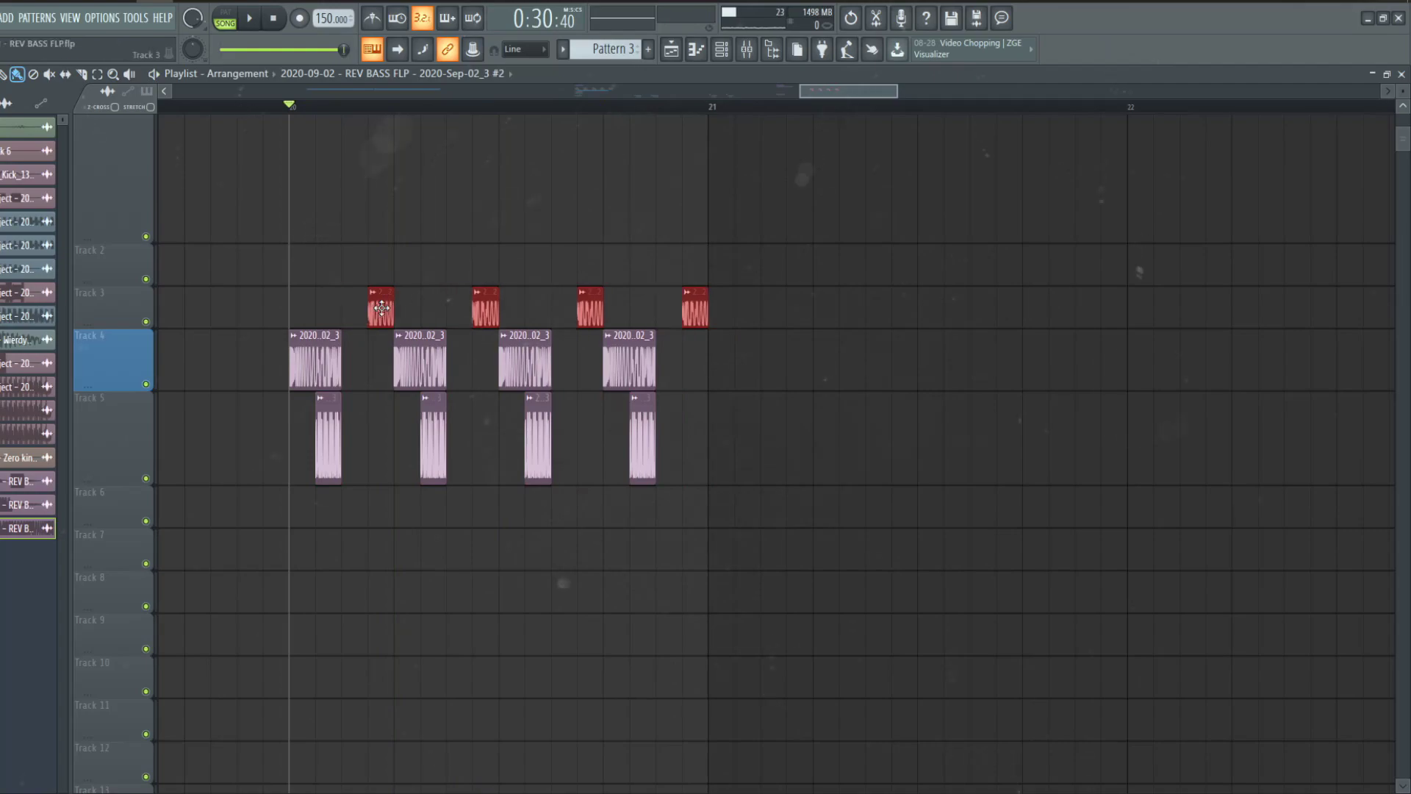
- Extend the four Track 3 clips from their start and shift them slightly later
{"action": "left_click_drag", "start_coordinate": [373, 312], "coordinate": [346, 316]}
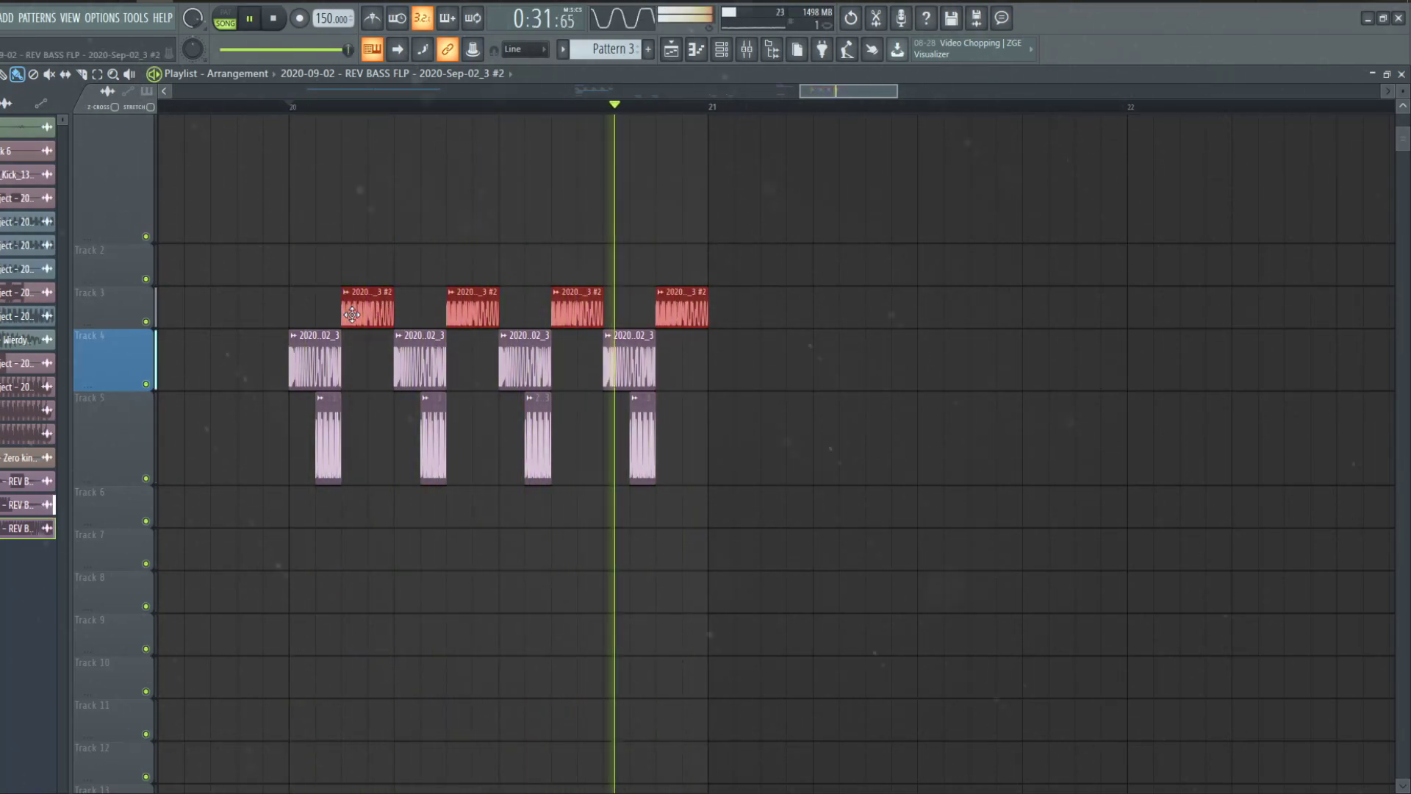
{"action": "left_click_drag", "start_coordinate": [342, 314], "coordinate": [368, 314]}
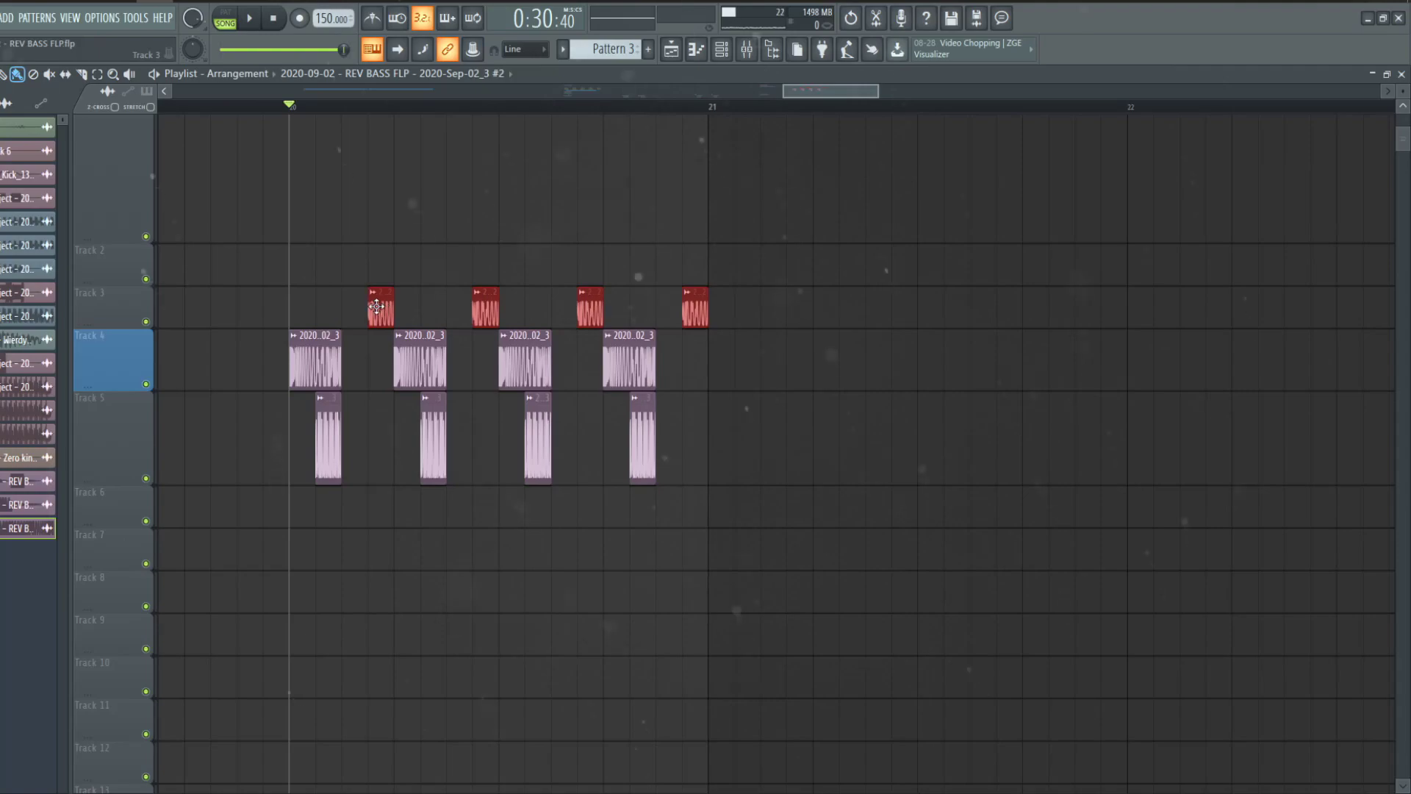
{"action": "mouse_move", "coordinate": [300, 411]}
{"action": "left_mouse_down"}
{"action": "mouse_move", "coordinate": [680, 443]}
{"action": "mouse_move", "coordinate": [665, 413]}
{"action": "left_mouse_up"}
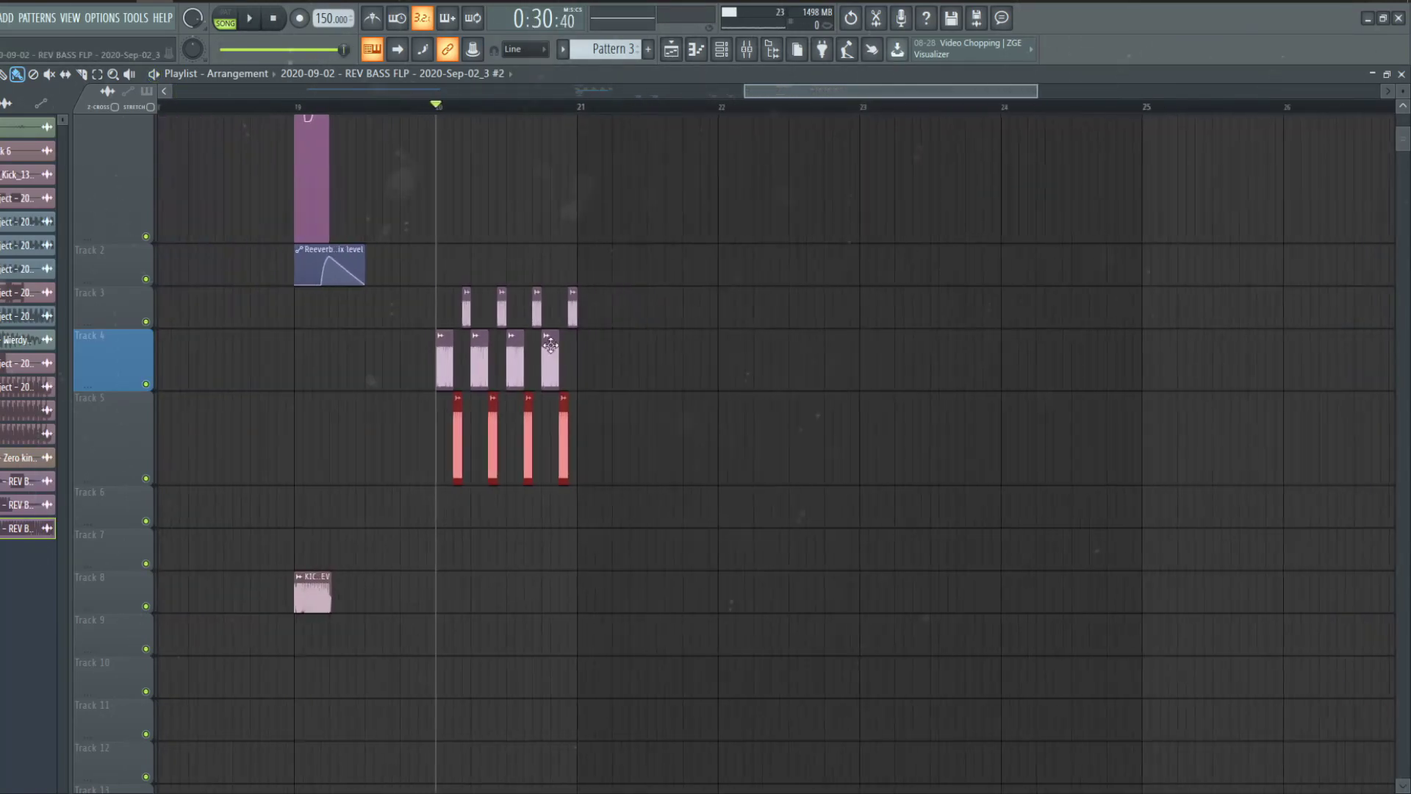
{"action": "left_click_drag", "start_coordinate": [838, 89], "coordinate": [771, 81]}
{"action": "scroll", "coordinate": [806, 88], "scroll_direction": "down", "scroll_amount": 3}
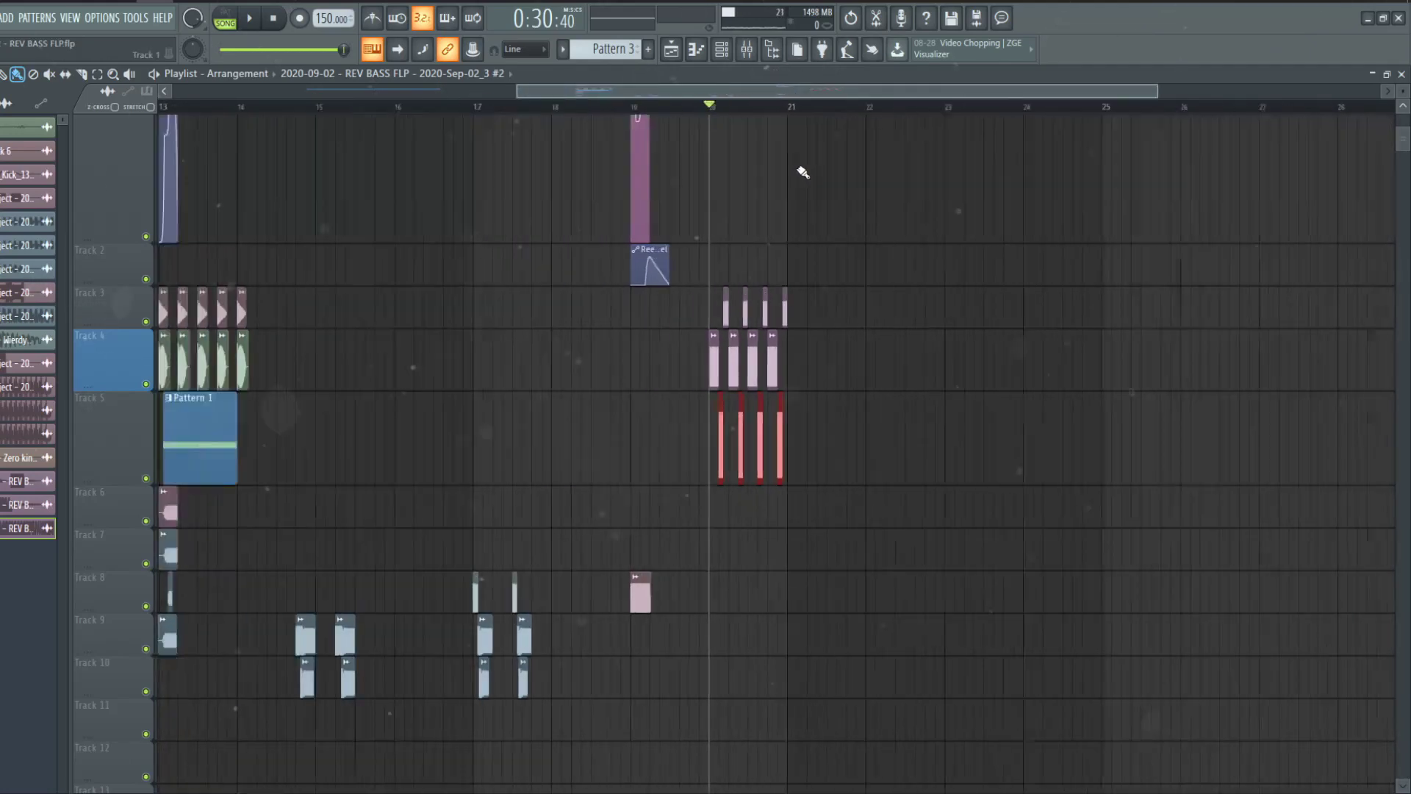